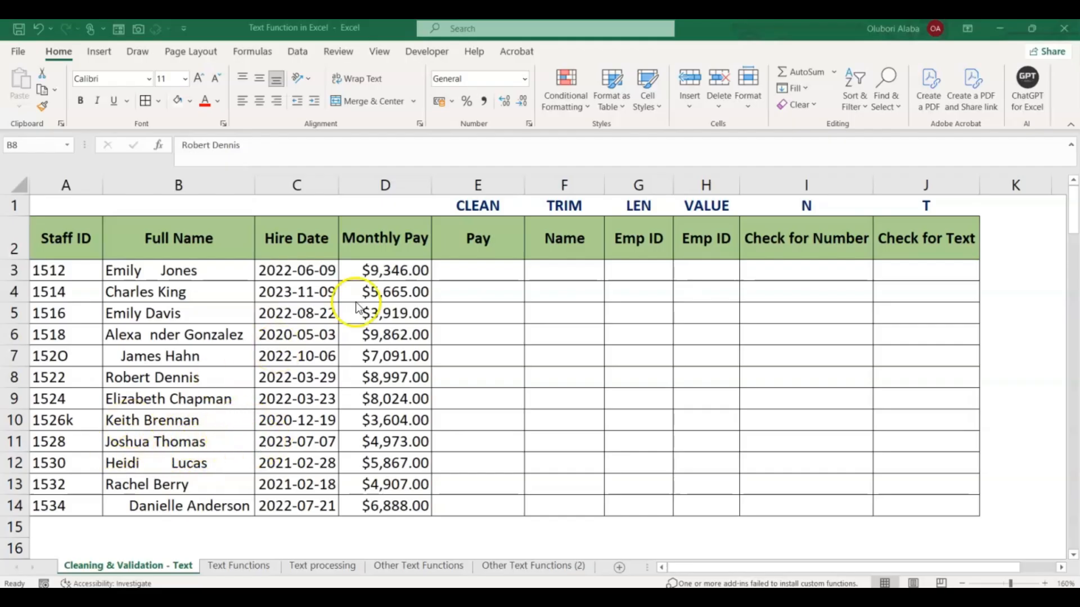
Enter =CLEAN(D3) in cell E3 of the Pay column and fill the formula down through E14
{"action": "left_click", "coordinate": [466, 307]}
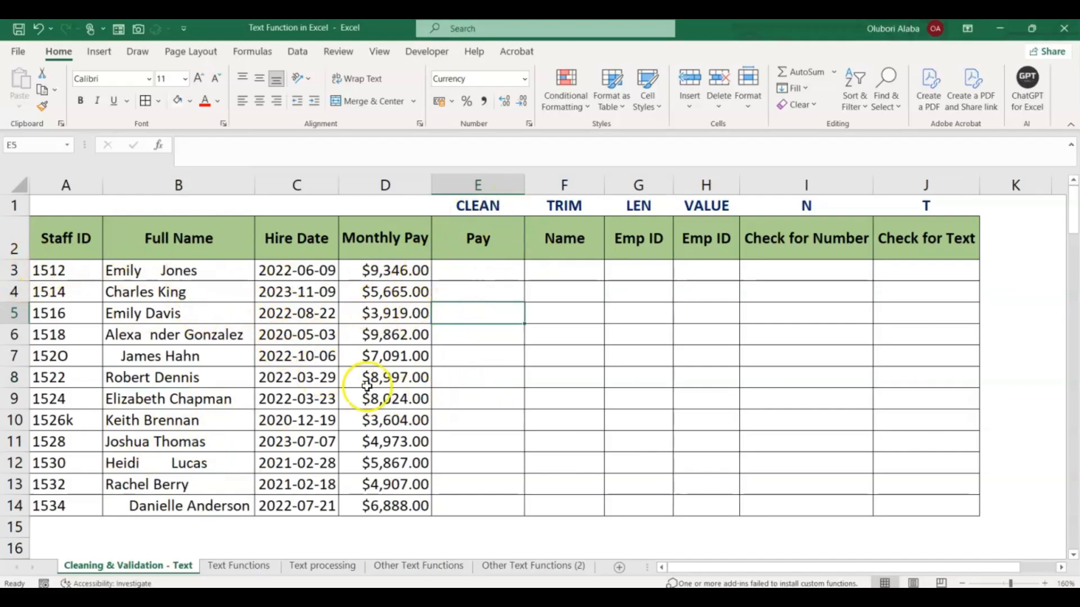
{"action": "left_click", "coordinate": [491, 275]}
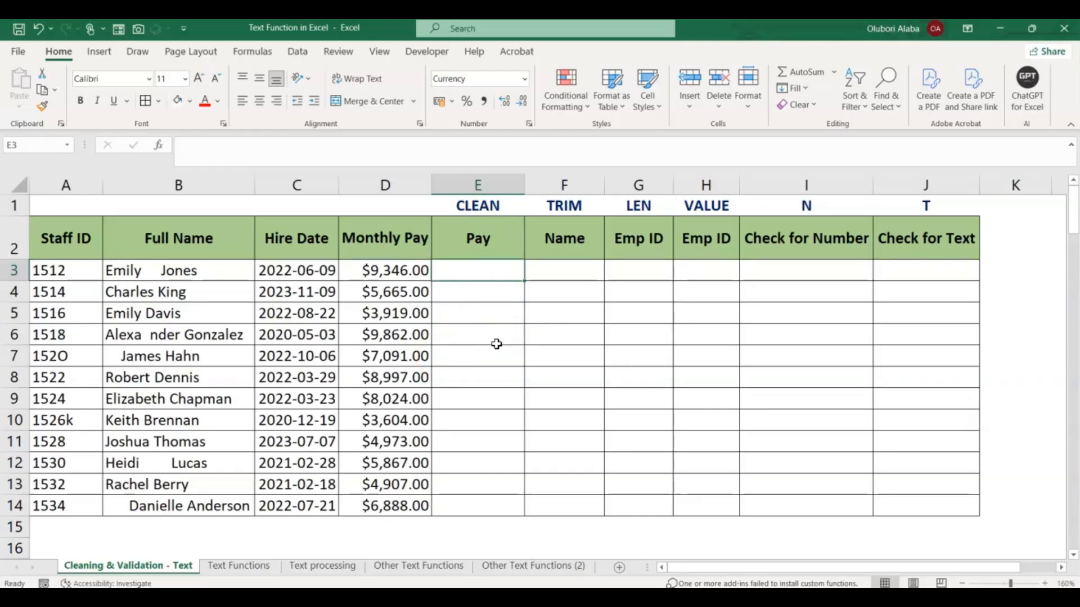
{"action": "type", "text": "="}
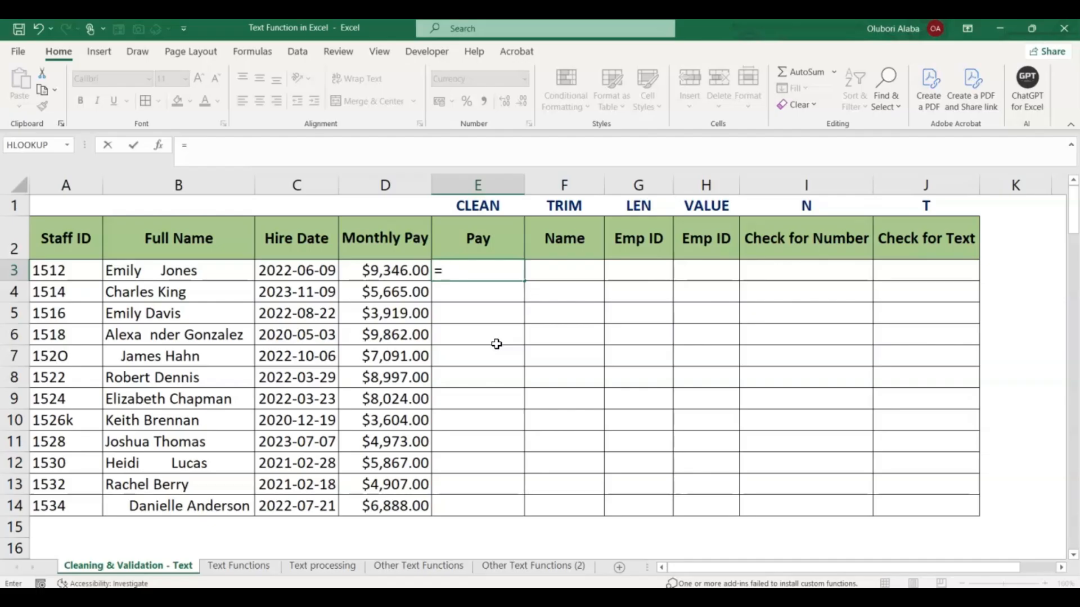
{"action": "type", "text": "cl"}
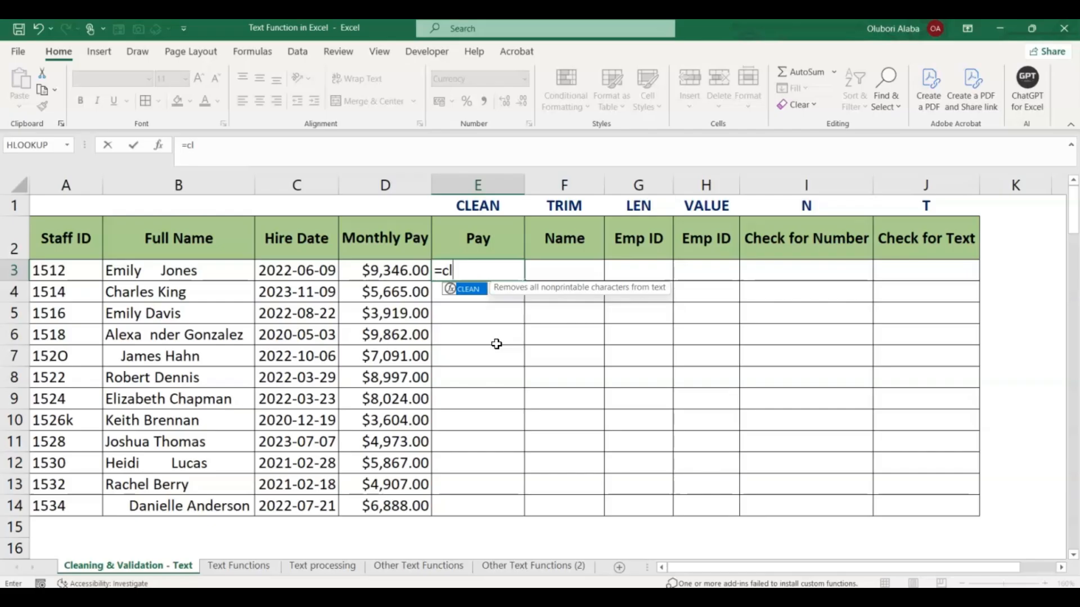
{"action": "key", "text": "Tab"}
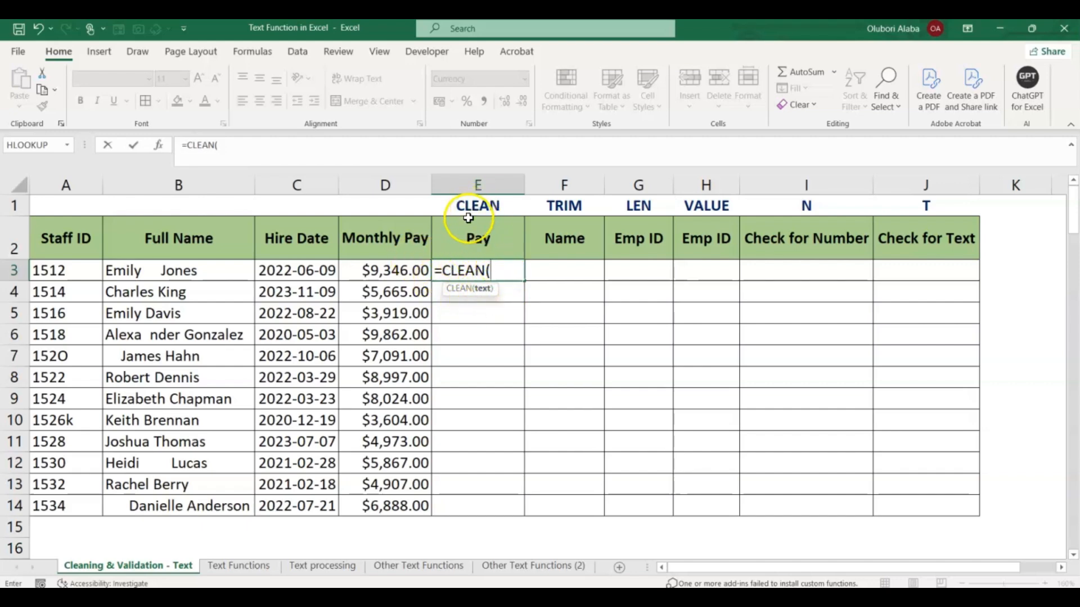
{"action": "left_click", "coordinate": [389, 272]}
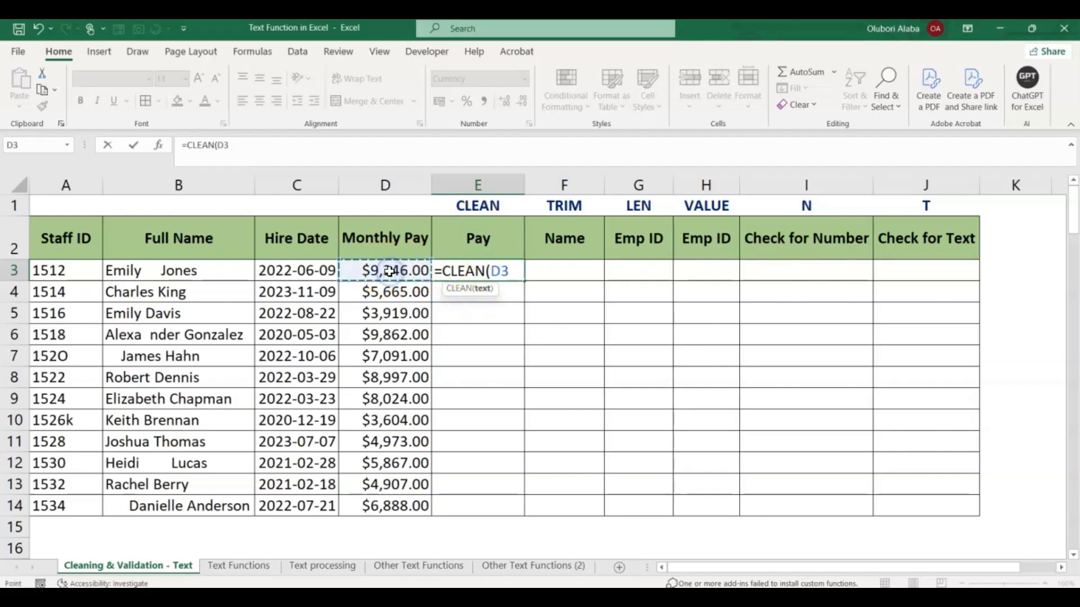
{"action": "key", "text": "Return"}
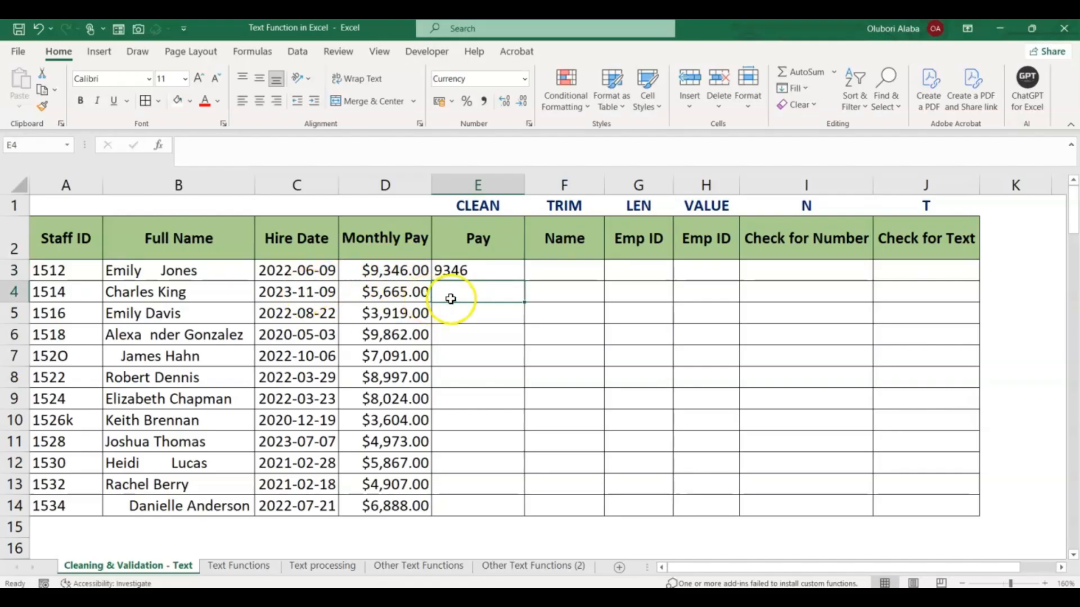
{"action": "left_click", "coordinate": [467, 273]}
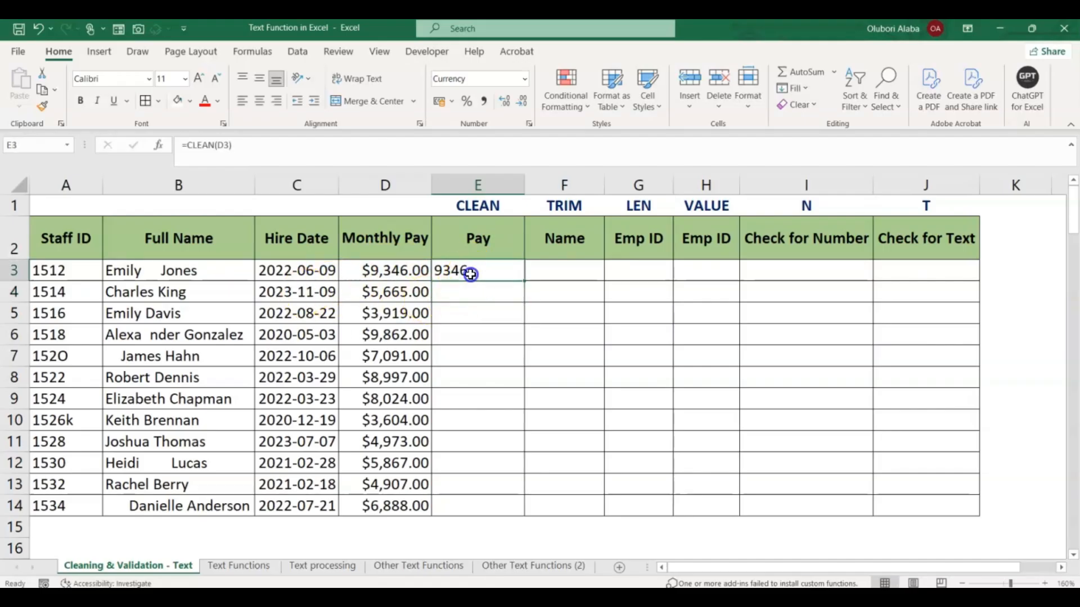
{"action": "double_click", "coordinate": [524, 280]}
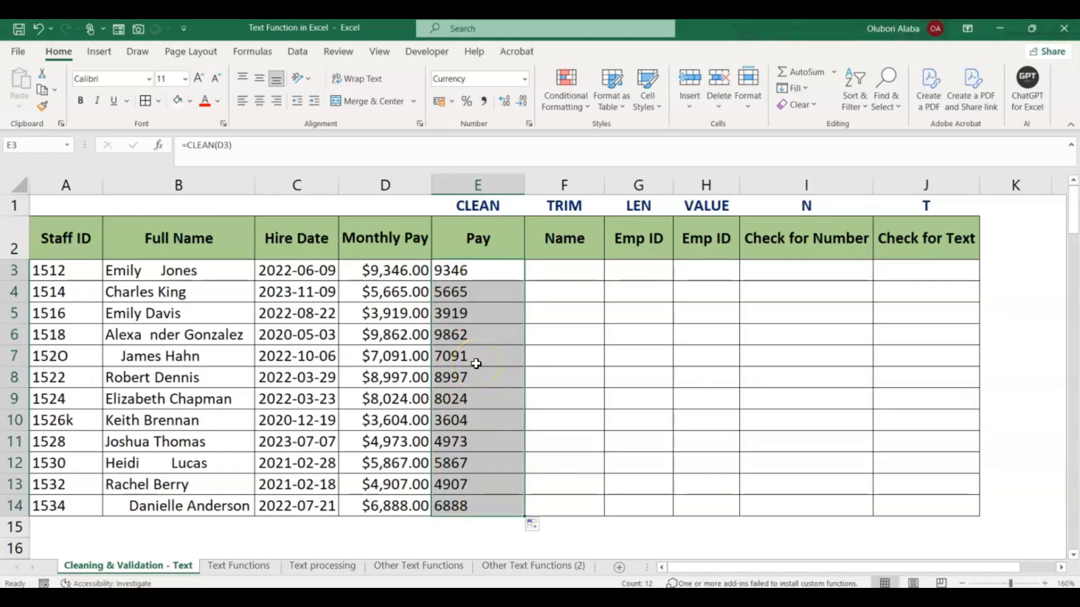
Enter =TRIM(B3) in cell F3 of the Name column to remove the extra spaces from the full name
{"action": "left_click", "coordinate": [568, 275]}
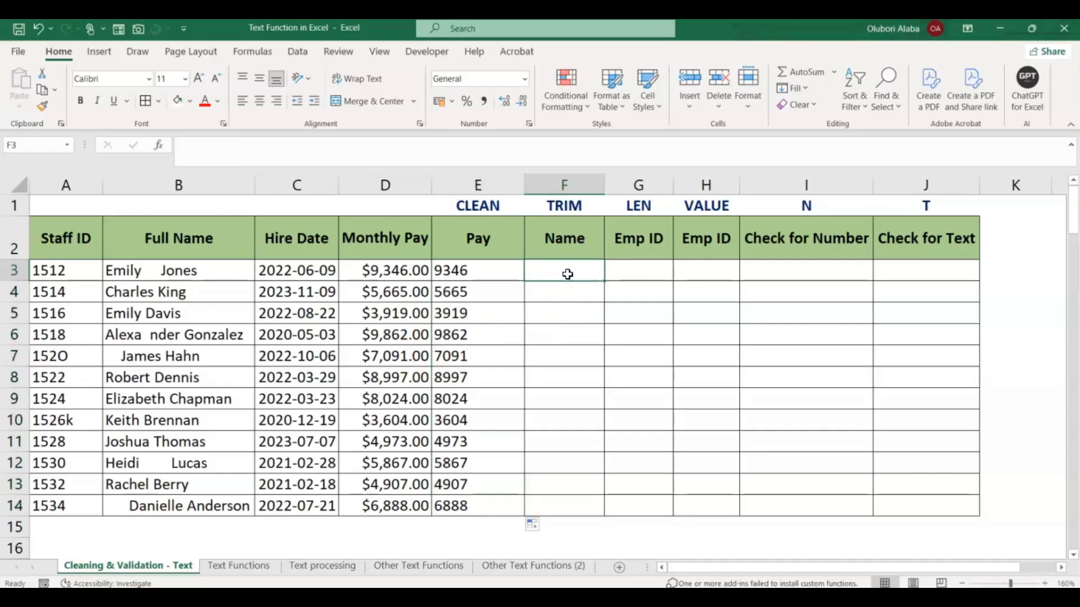
{"action": "type", "text": "="}
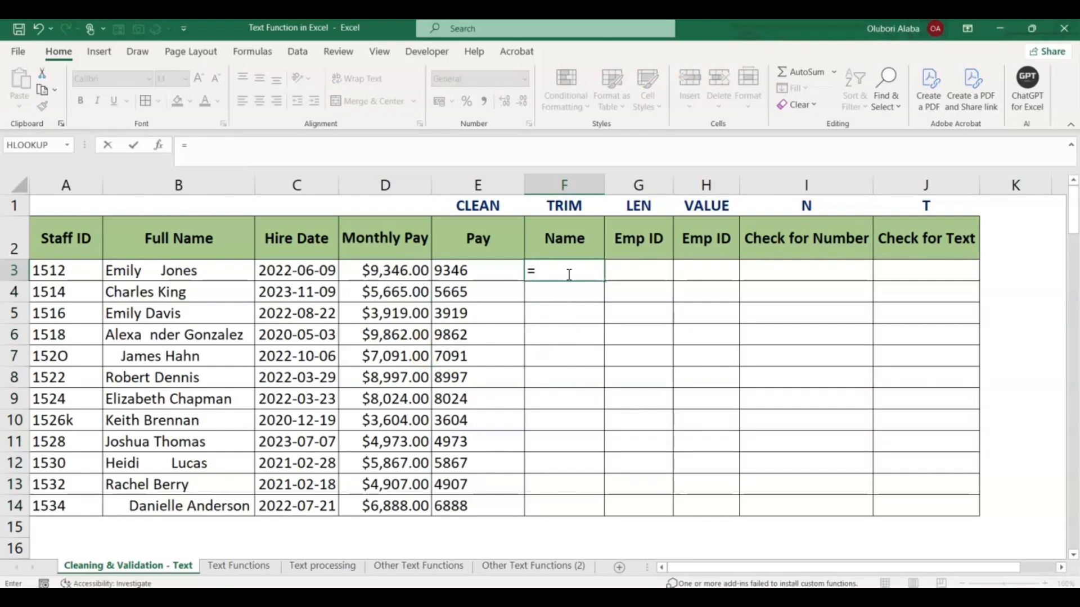
{"action": "type", "text": "trim"}
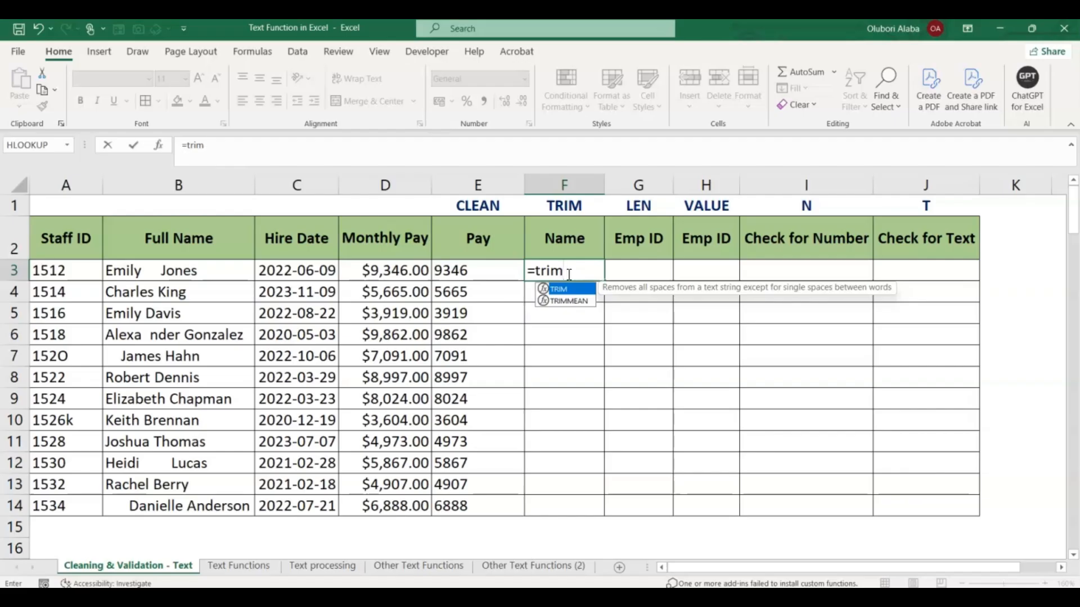
{"action": "key", "text": "Tab"}
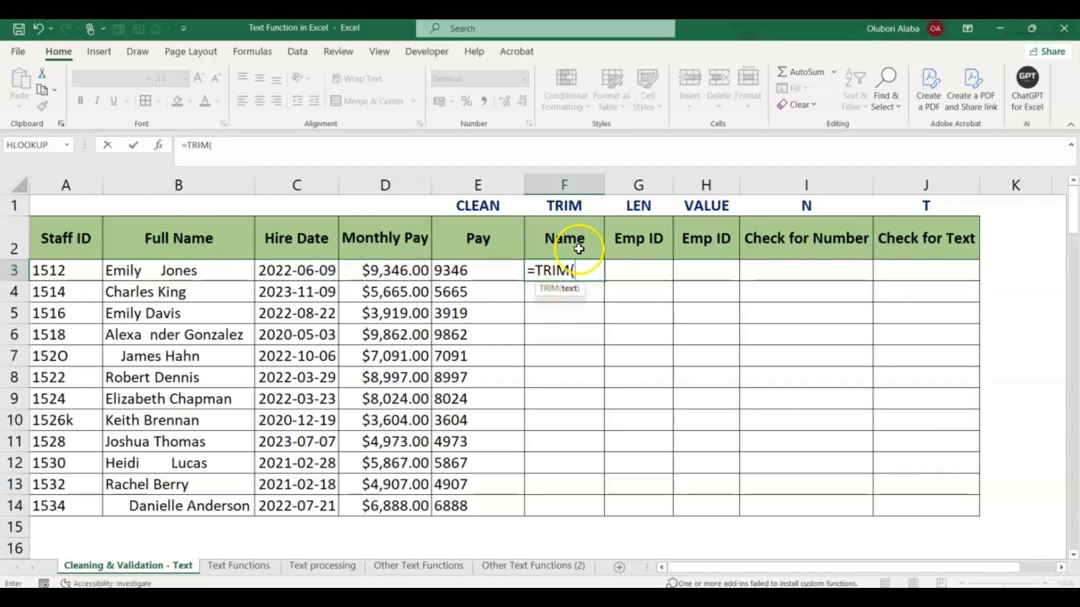
{"action": "left_click", "coordinate": [167, 270]}
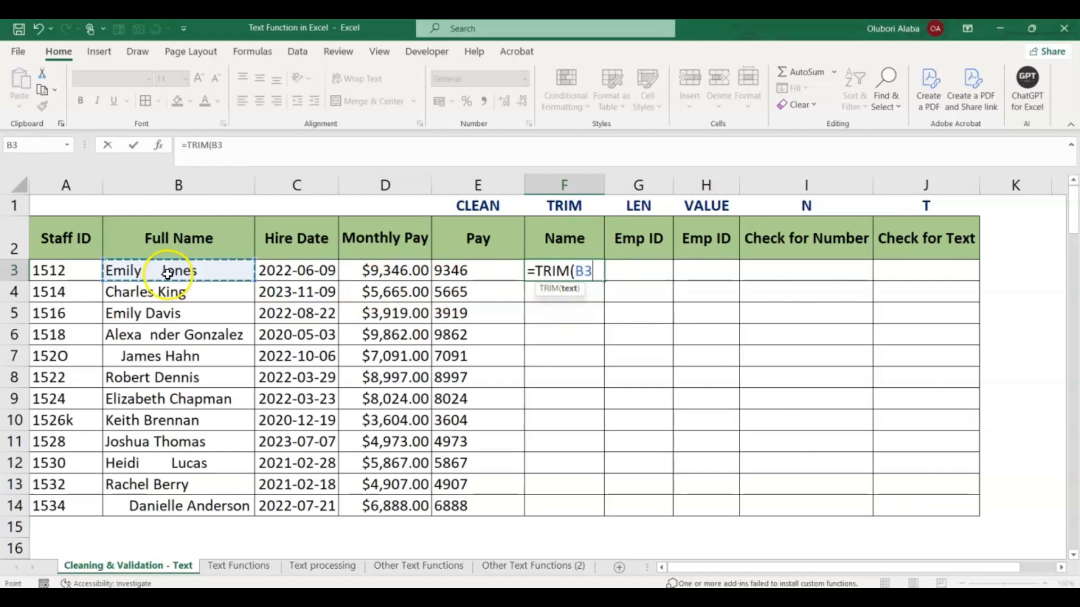
{"action": "key", "text": "Return"}
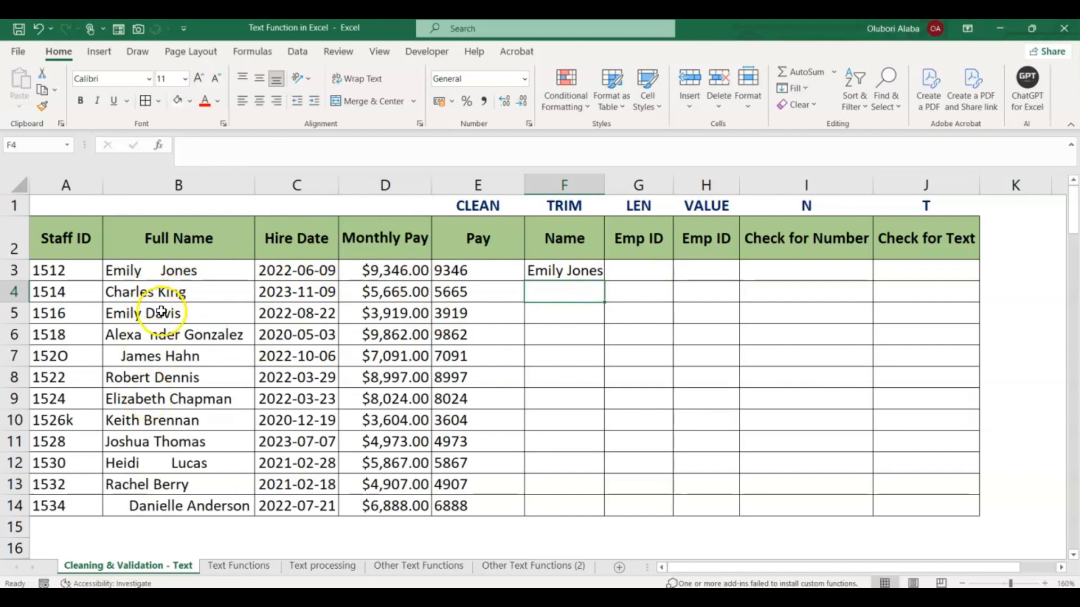
Fill the TRIM formula from F3 down through F14 and autofit the width of column F
{"action": "left_click", "coordinate": [581, 272]}
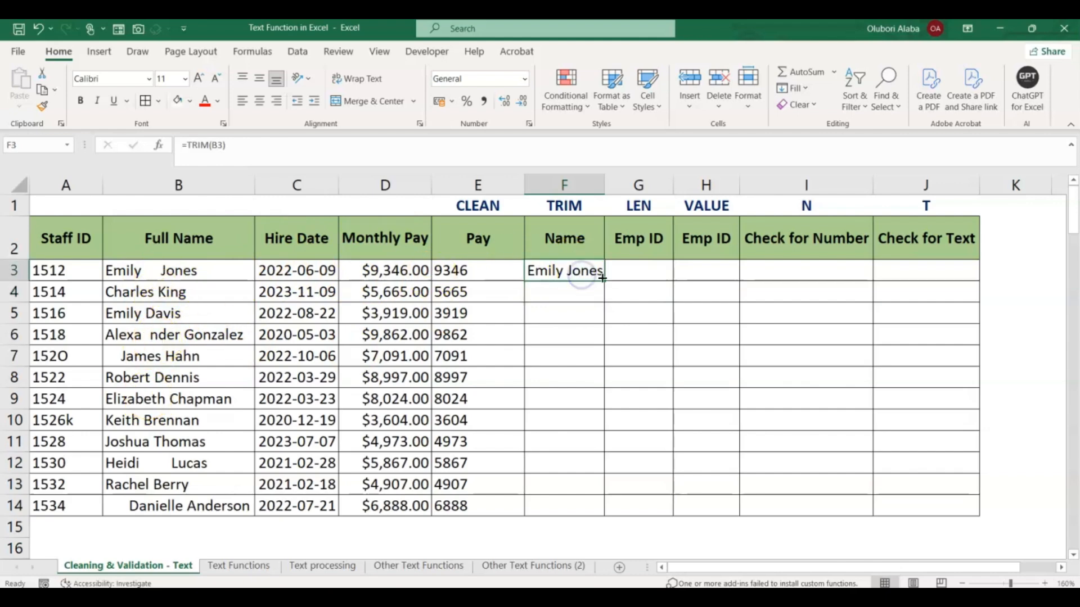
{"action": "double_click", "coordinate": [602, 278]}
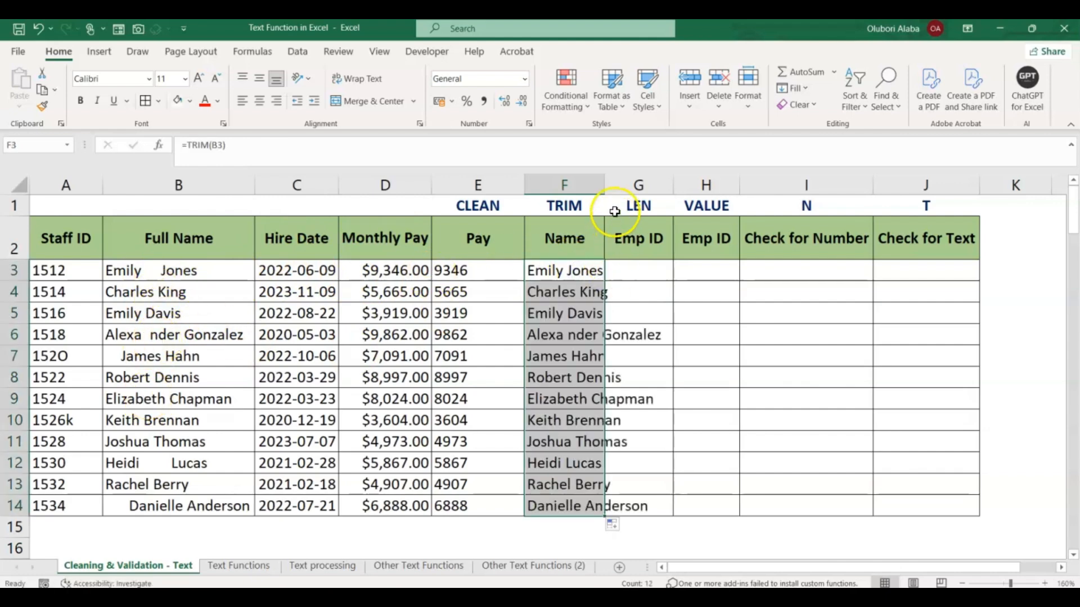
{"action": "double_click", "coordinate": [605, 186]}
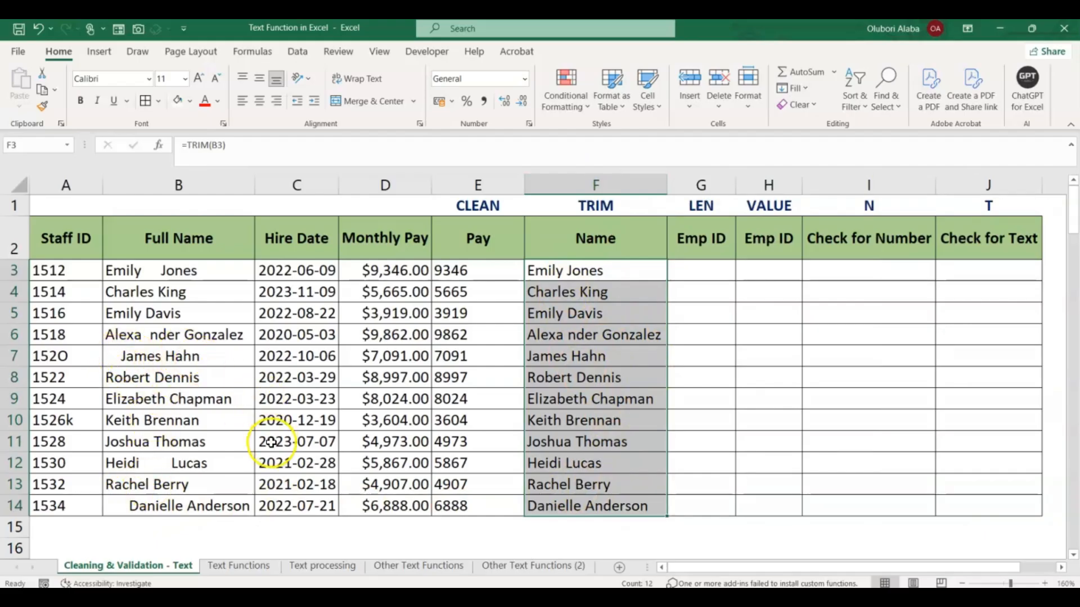
{"action": "left_click", "coordinate": [166, 462]}
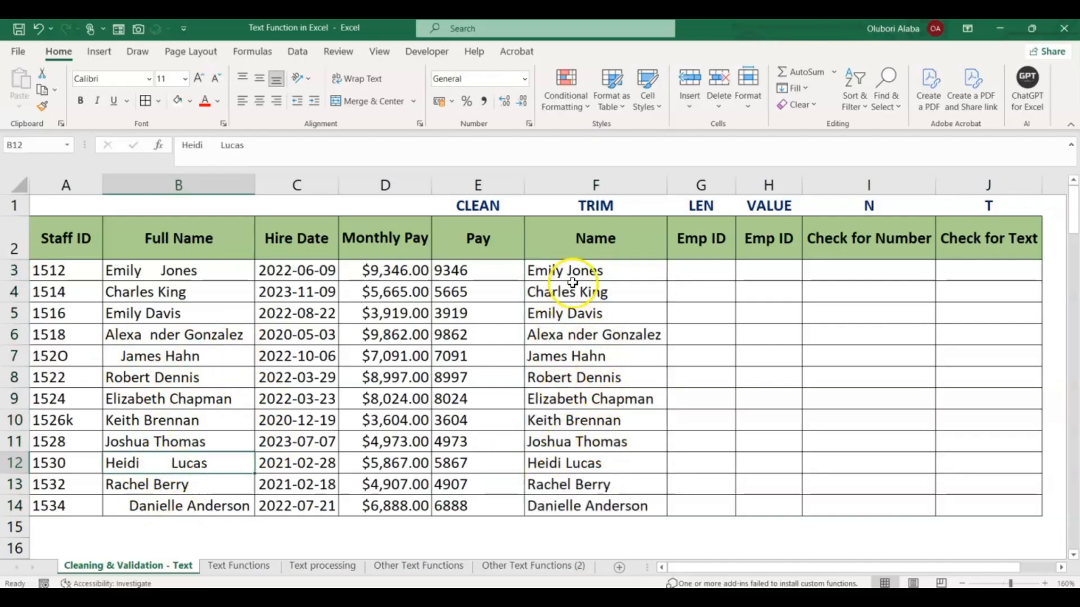
{"action": "left_click_drag", "start_coordinate": [574, 273], "coordinate": [595, 397]}
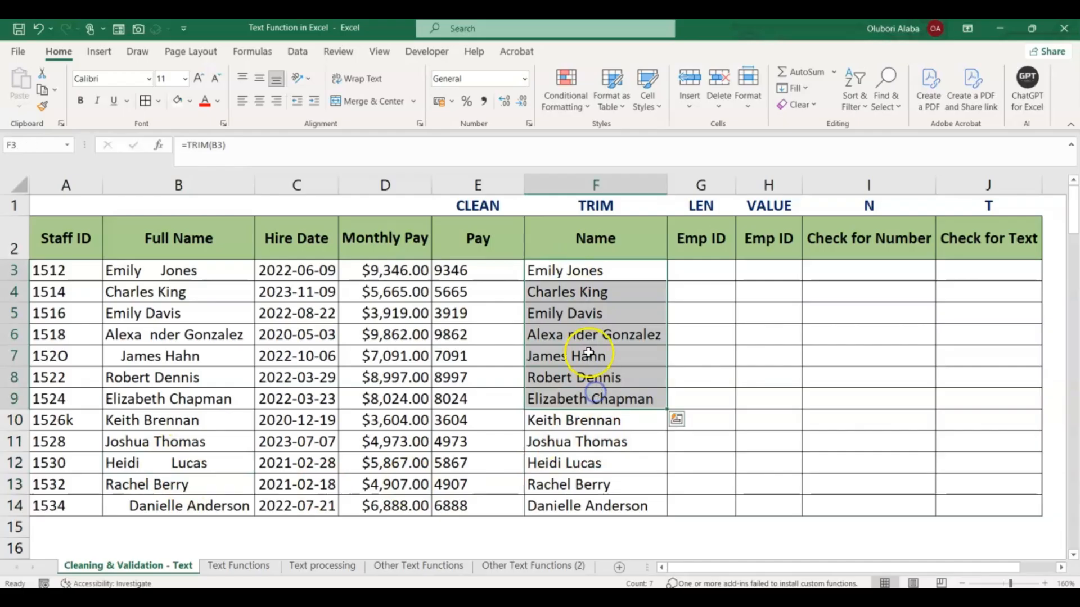
{"action": "left_click", "coordinate": [585, 338]}
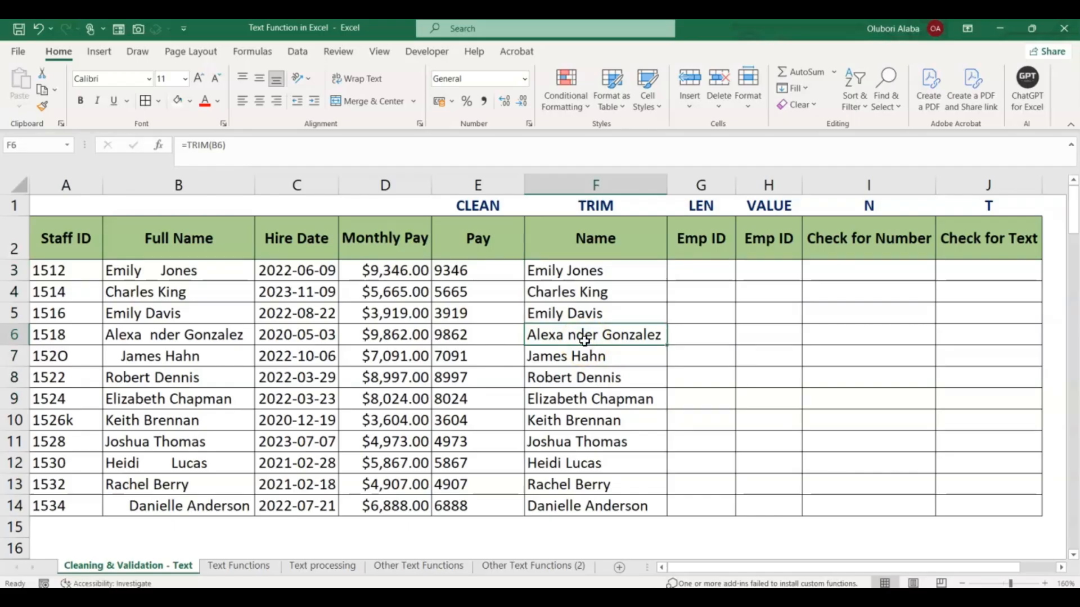
Enter =LEN(A3) in cell G3 to count the Staff ID's characters and fill the formula down through G14
{"action": "left_click", "coordinate": [711, 271]}
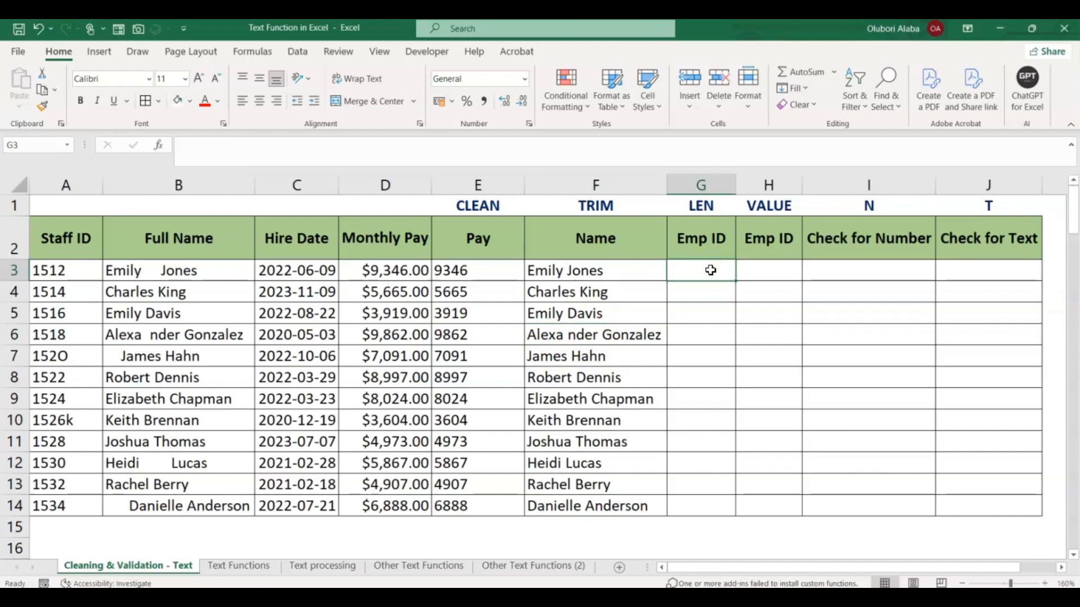
{"action": "type", "text": "="}
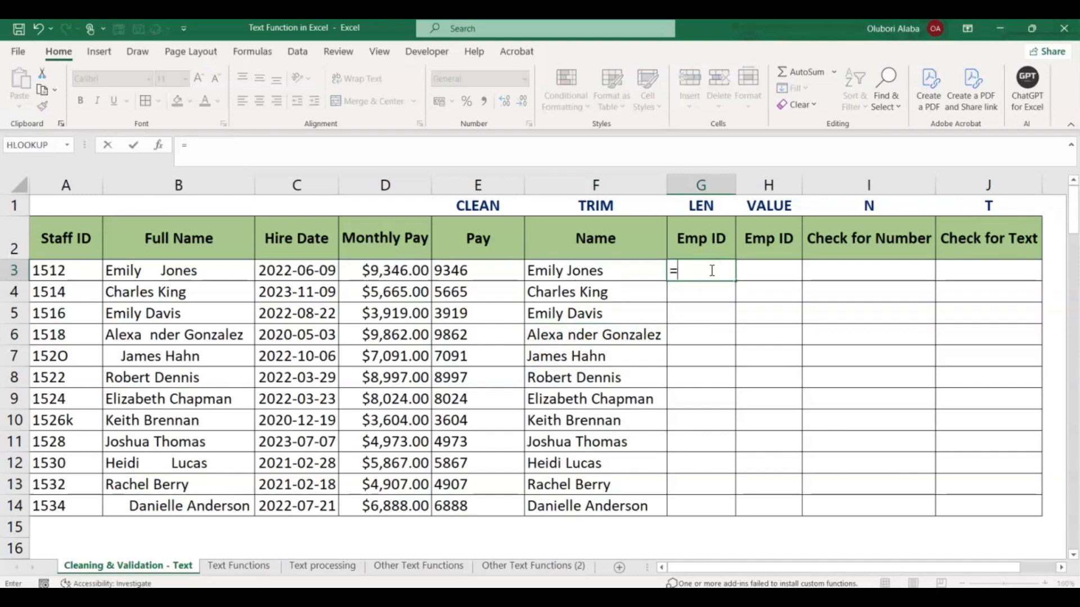
{"action": "type", "text": "len"}
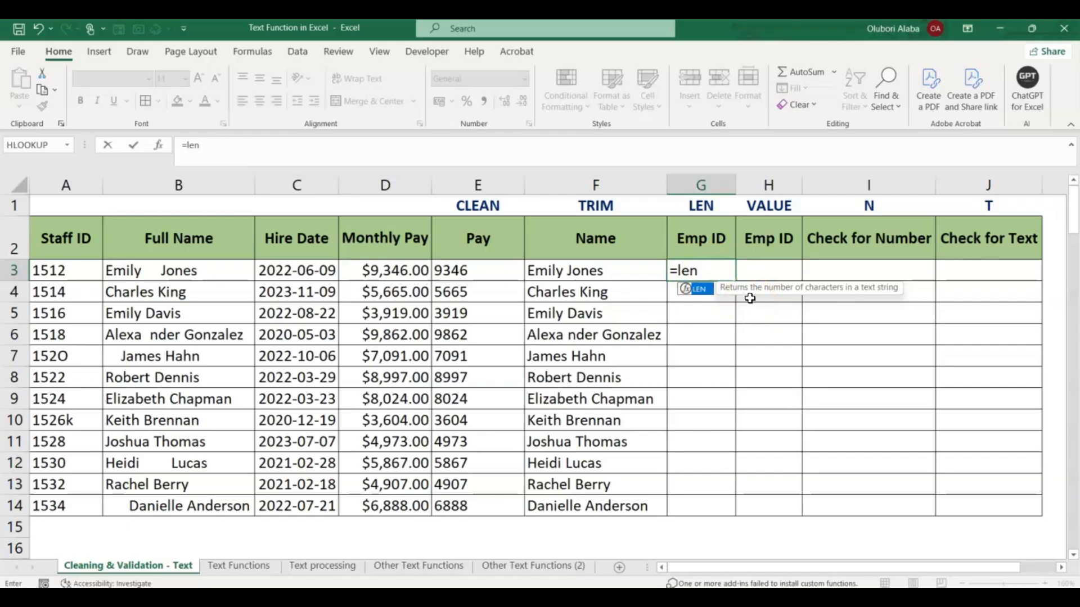
{"action": "key", "text": "Tab"}
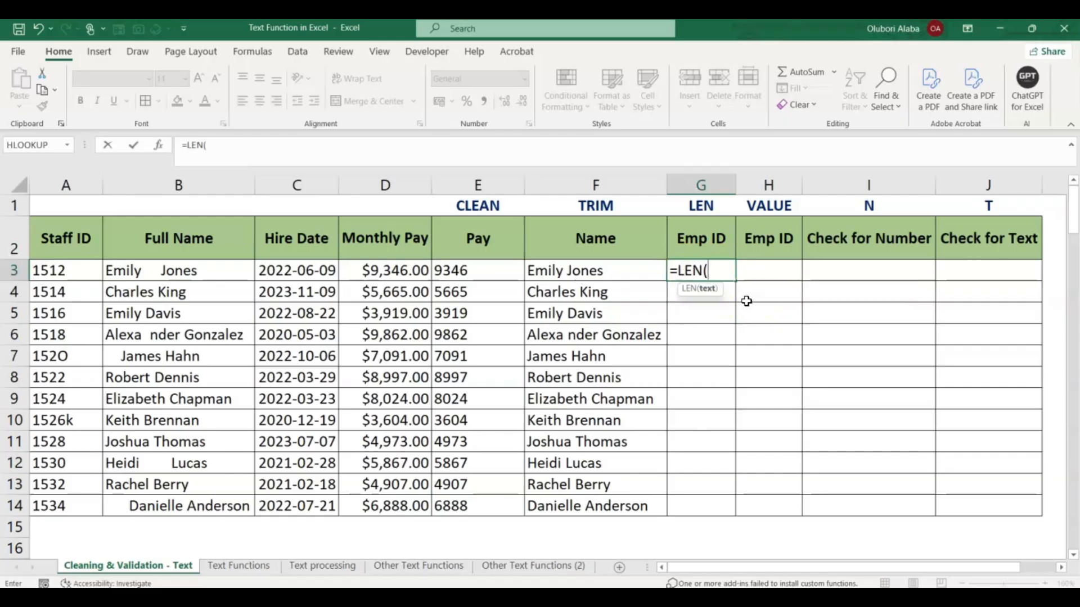
{"action": "left_click", "coordinate": [72, 266]}
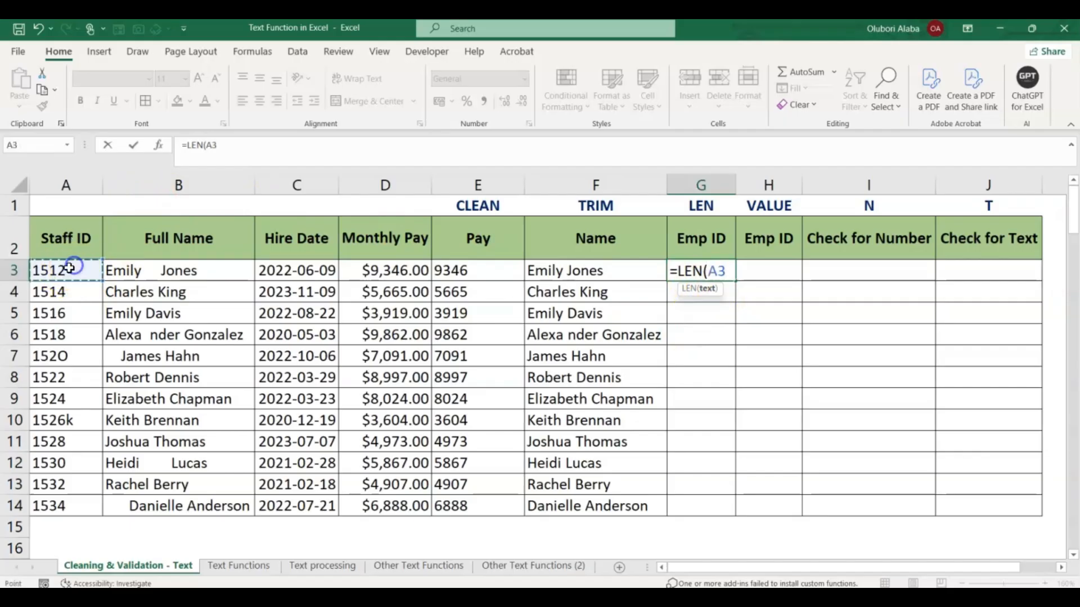
{"action": "key", "text": "Return"}
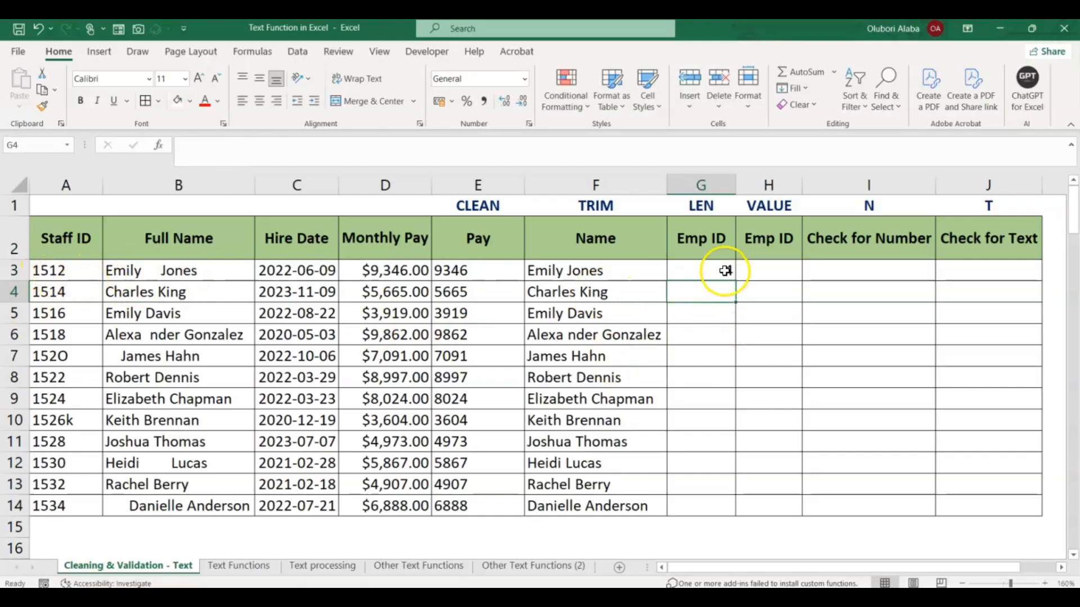
{"action": "left_click", "coordinate": [725, 271]}
{"action": "double_click", "coordinate": [736, 280]}
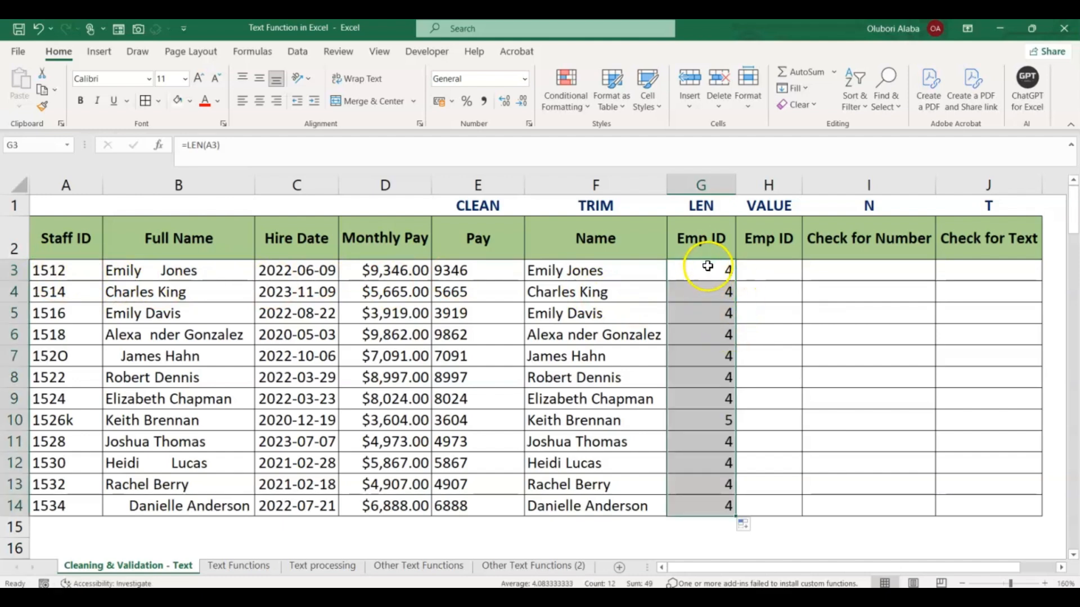
Compare the character counts in column G with the Staff IDs in column A, especially in row 10
{"action": "left_click", "coordinate": [708, 411]}
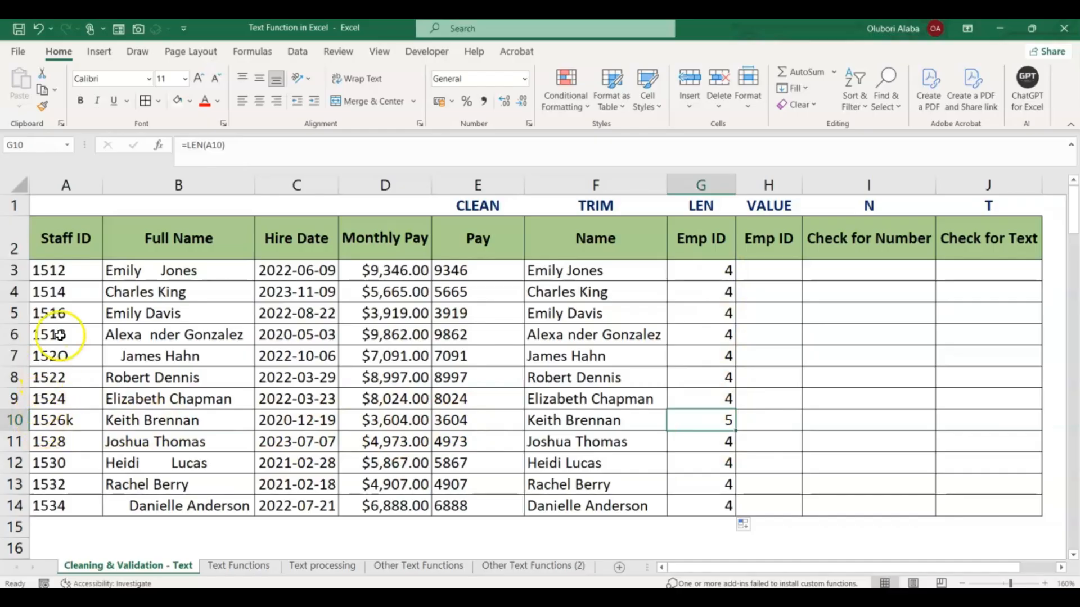
{"action": "left_click_drag", "start_coordinate": [727, 269], "coordinate": [719, 417]}
{"action": "left_click", "coordinate": [720, 417]}
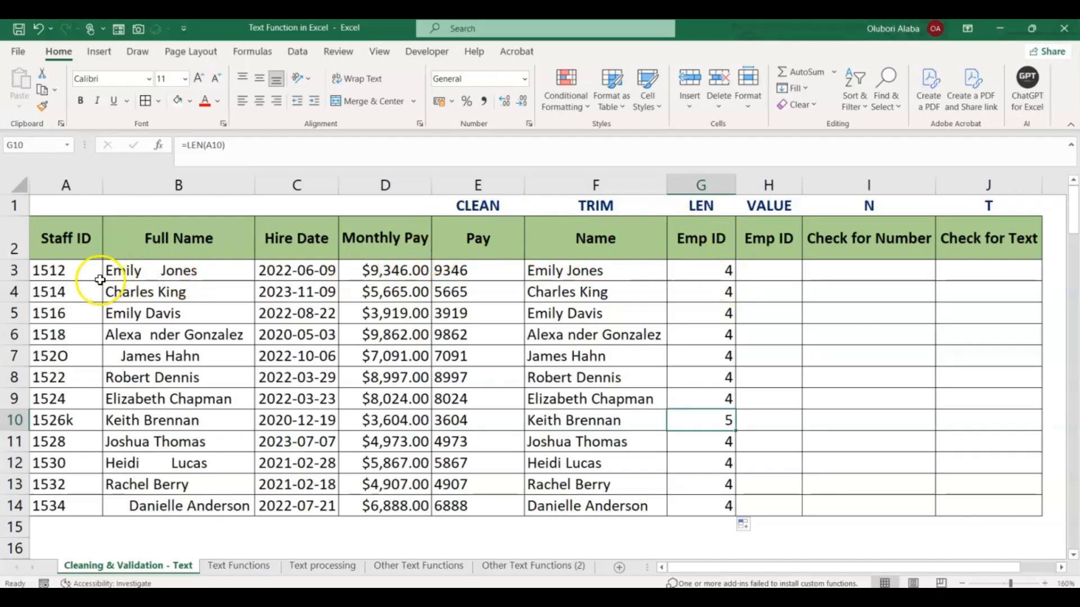
{"action": "left_click_drag", "start_coordinate": [56, 272], "coordinate": [66, 355]}
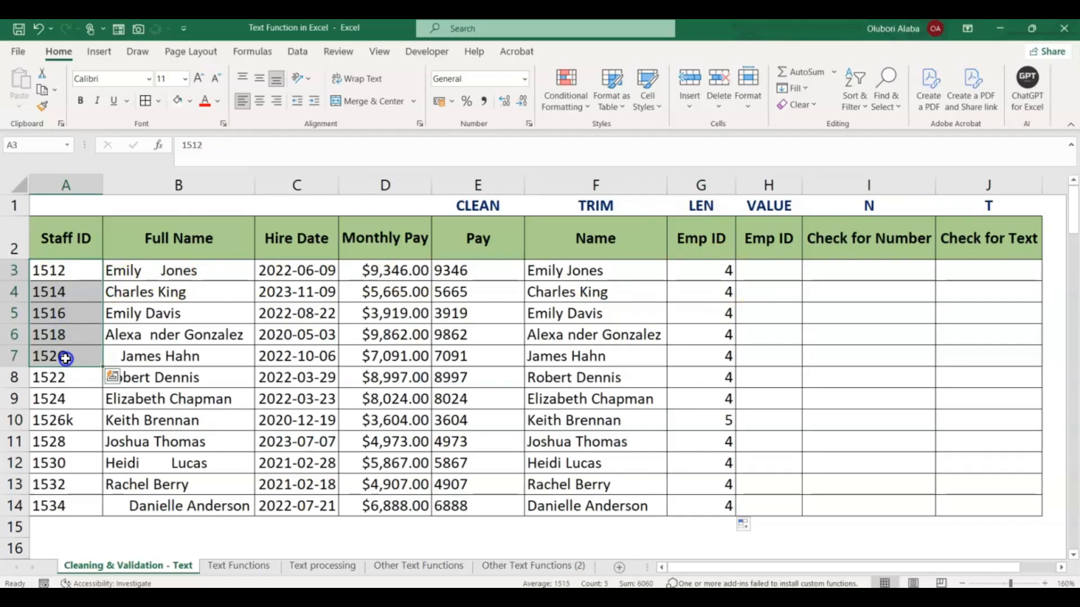
{"action": "left_click", "coordinate": [68, 418]}
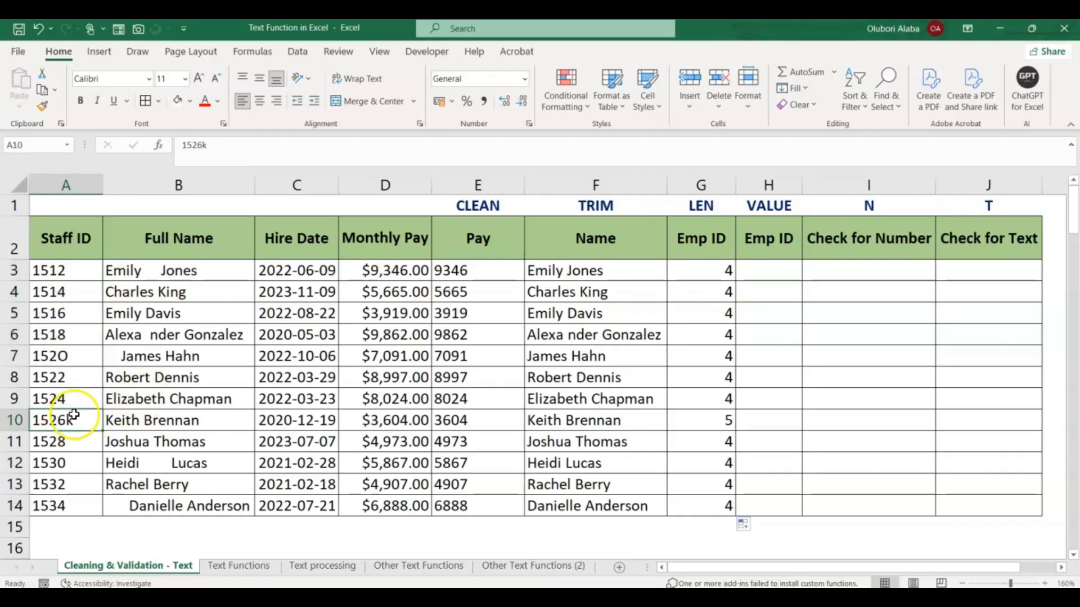
{"action": "left_click", "coordinate": [719, 420]}
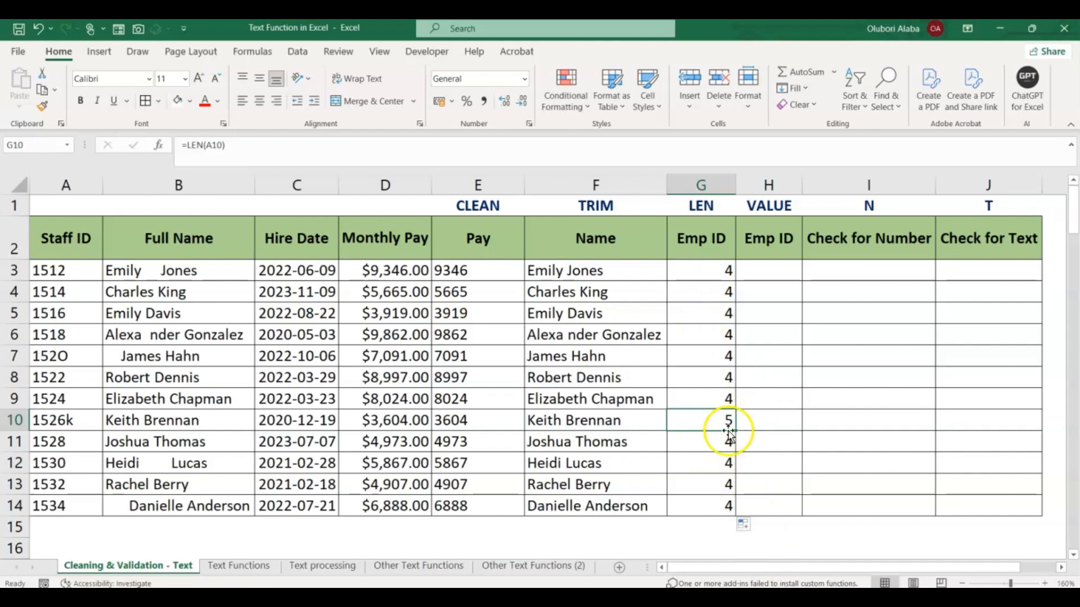
Enter =VALUE(A3) in cell H3 to convert the Staff ID to a number and fill the formula down through H14
{"action": "left_click", "coordinate": [764, 272]}
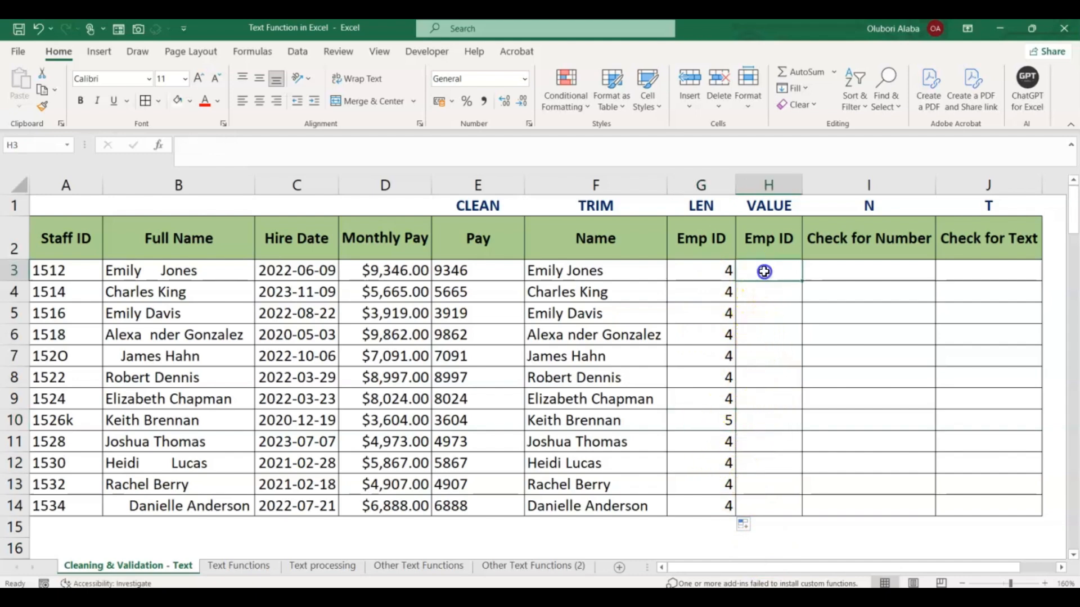
{"action": "type", "text": "="}
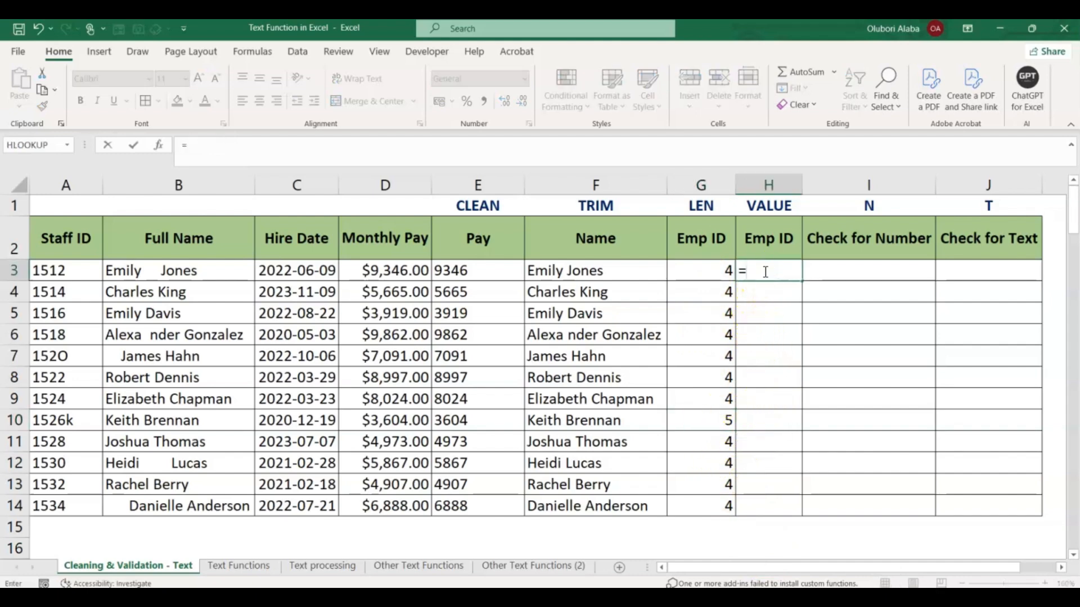
{"action": "type", "text": "vla"}
{"action": "key", "text": "BackSpace"}
{"action": "key", "text": "BackSpace"}
{"action": "type", "text": "al"}
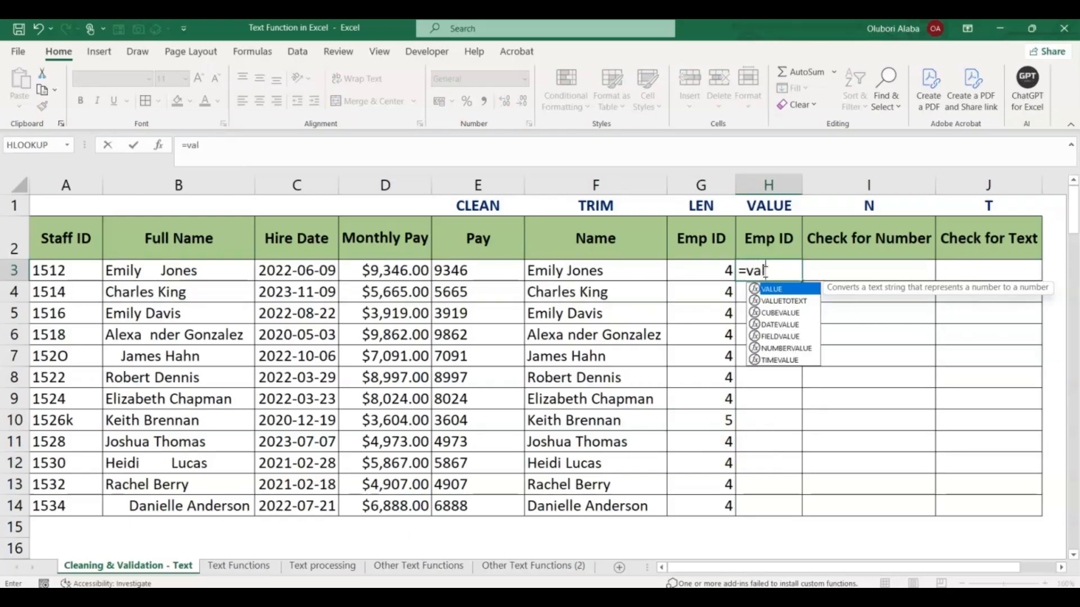
{"action": "key", "text": "Tab"}
{"action": "key", "text": "BackSpace"}
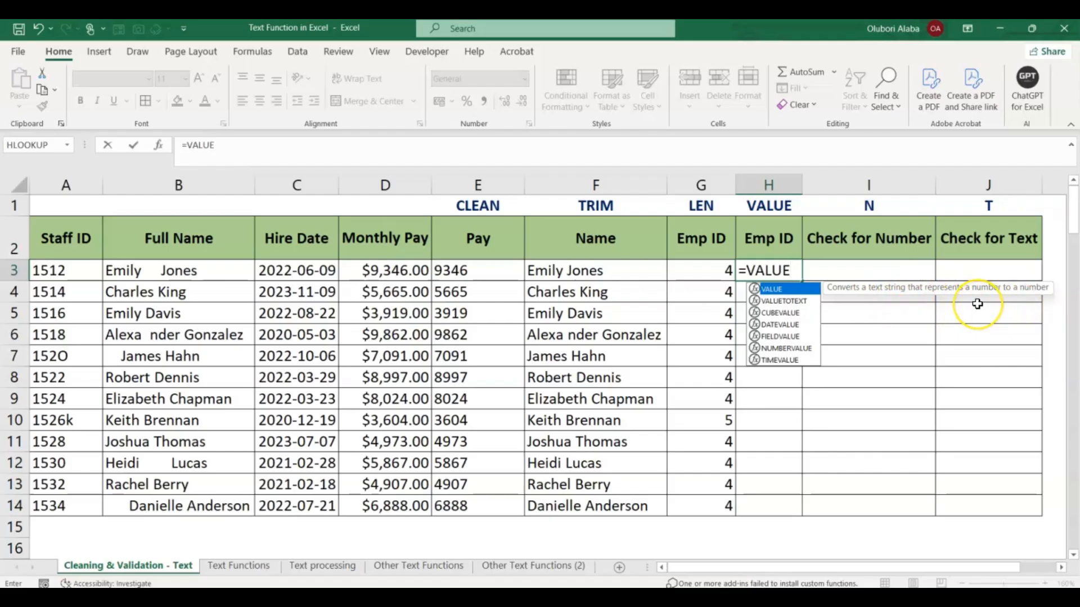
{"action": "type", "text": "("}
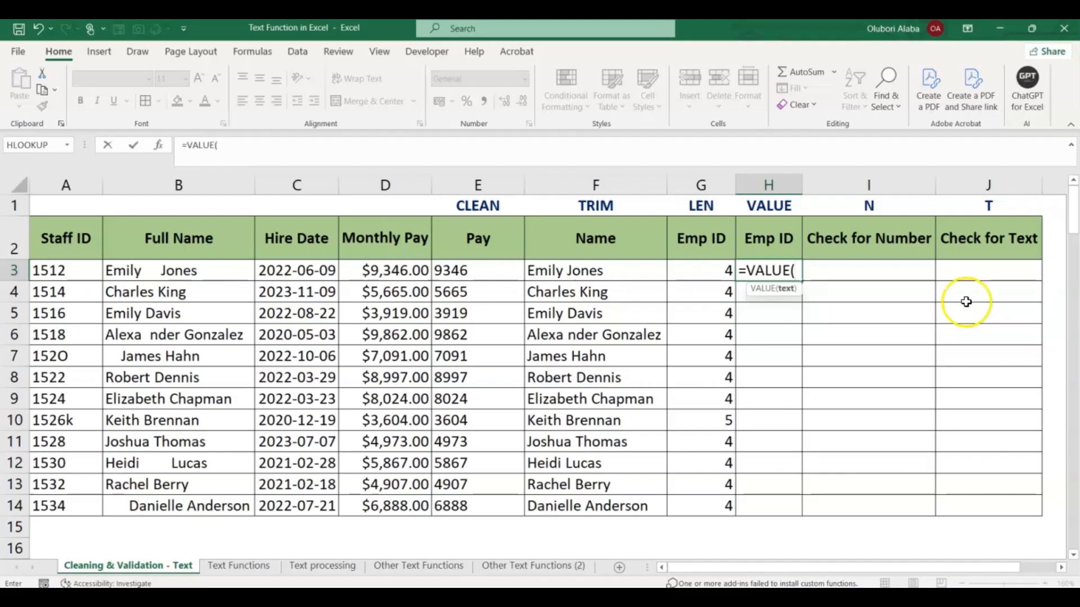
{"action": "left_click", "coordinate": [73, 271]}
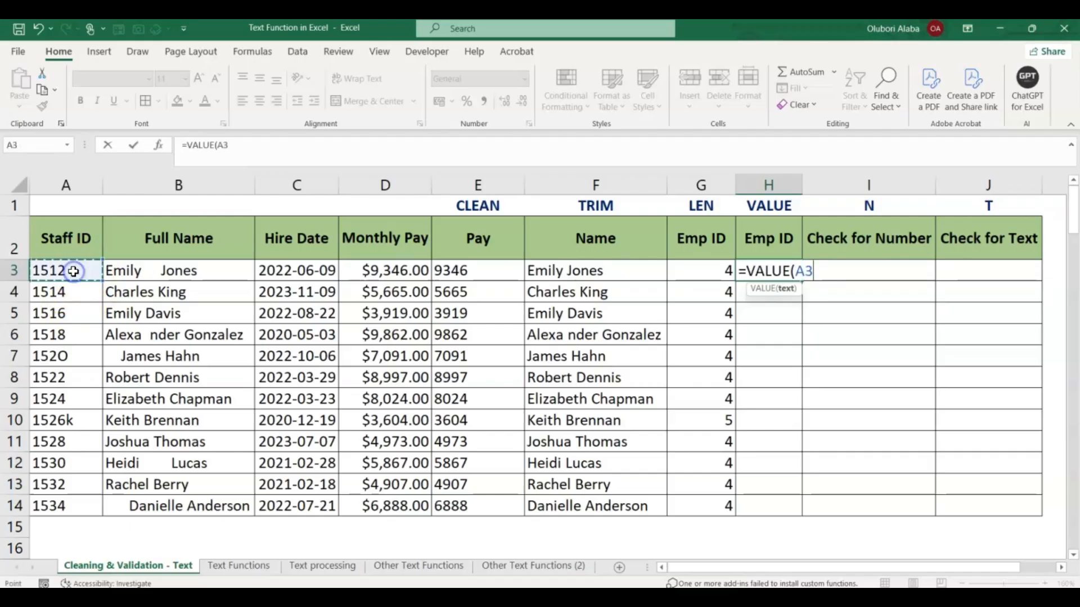
{"action": "key", "text": "Return"}
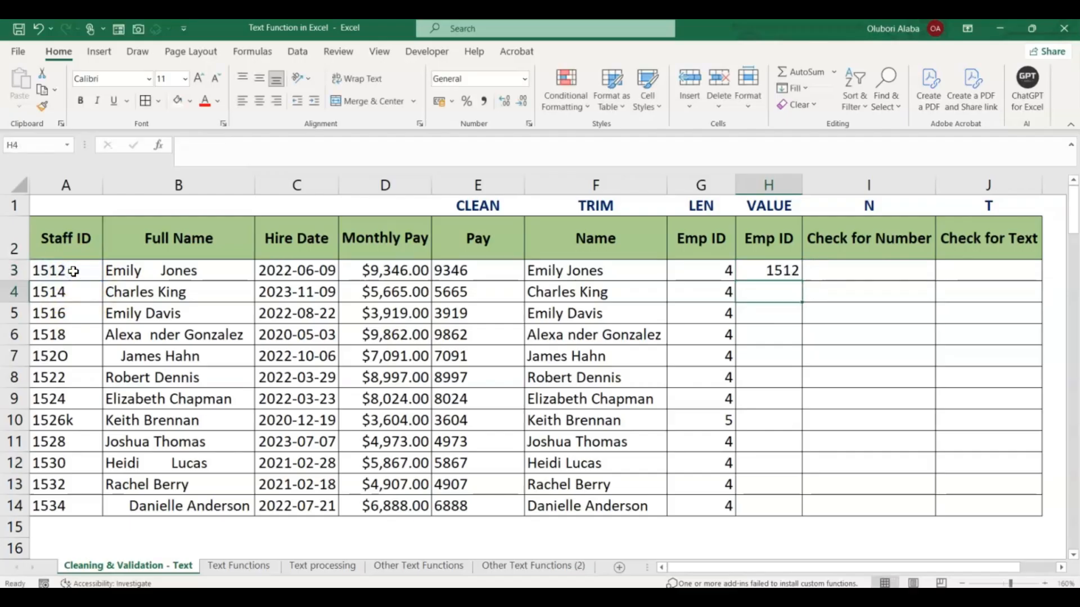
{"action": "left_click", "coordinate": [764, 271]}
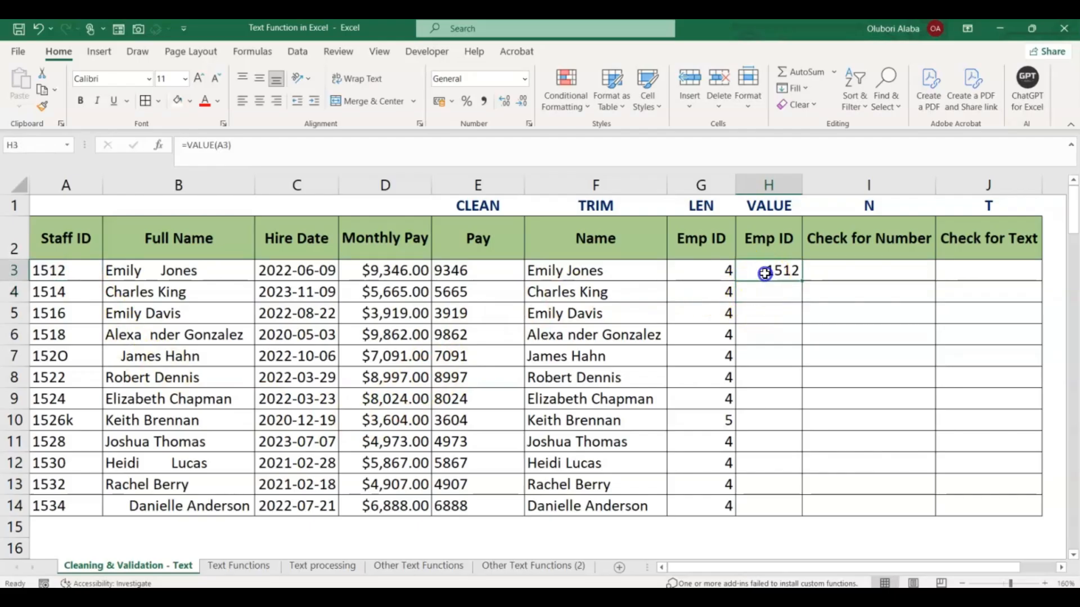
{"action": "double_click", "coordinate": [802, 278]}
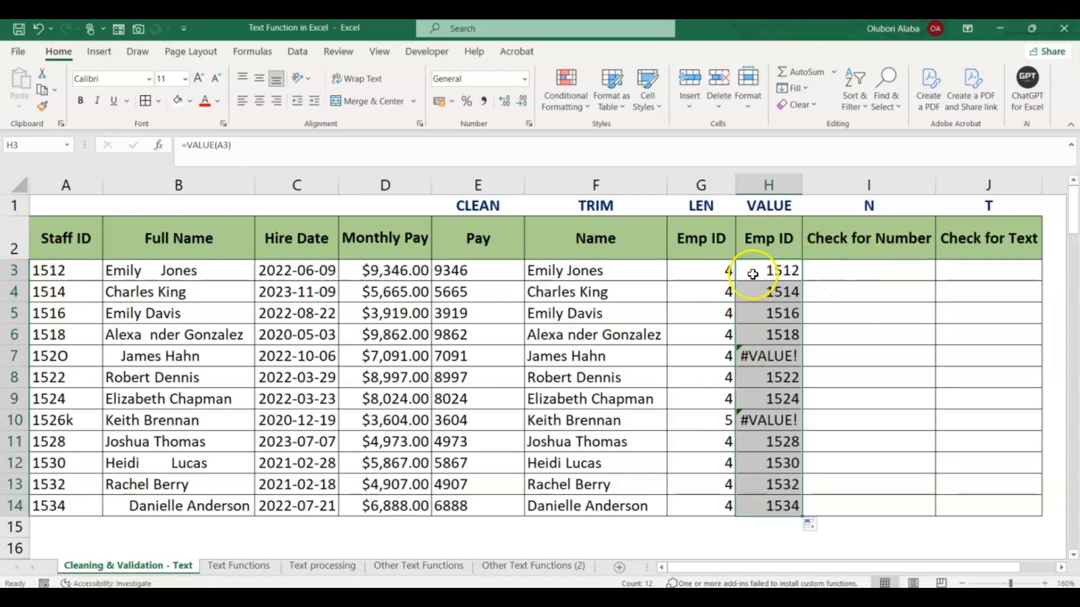
Examine the VALUE results in H3:H14 and compare rows 7 and 10 with their Staff IDs in column A
{"action": "left_click", "coordinate": [766, 353]}
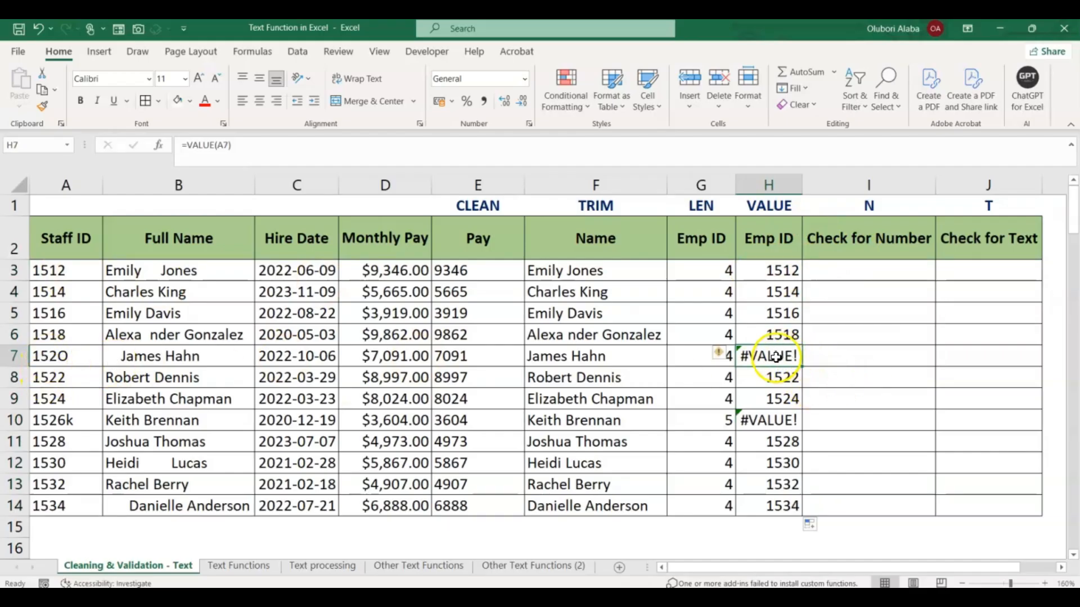
{"action": "left_click", "coordinate": [768, 417]}
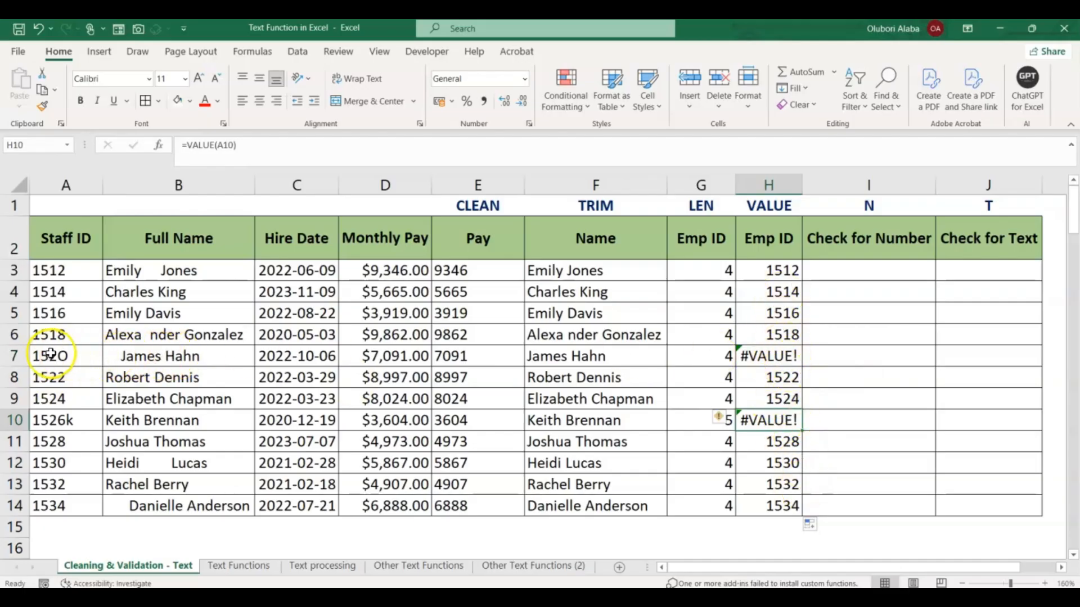
{"action": "left_click", "coordinate": [16, 356]}
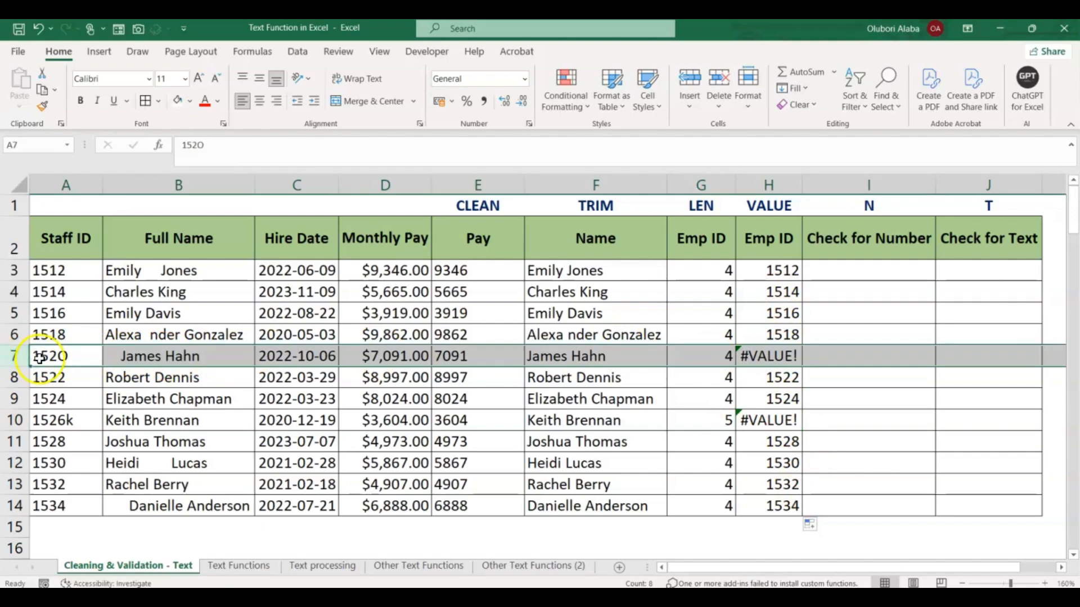
{"action": "left_click", "coordinate": [15, 420]}
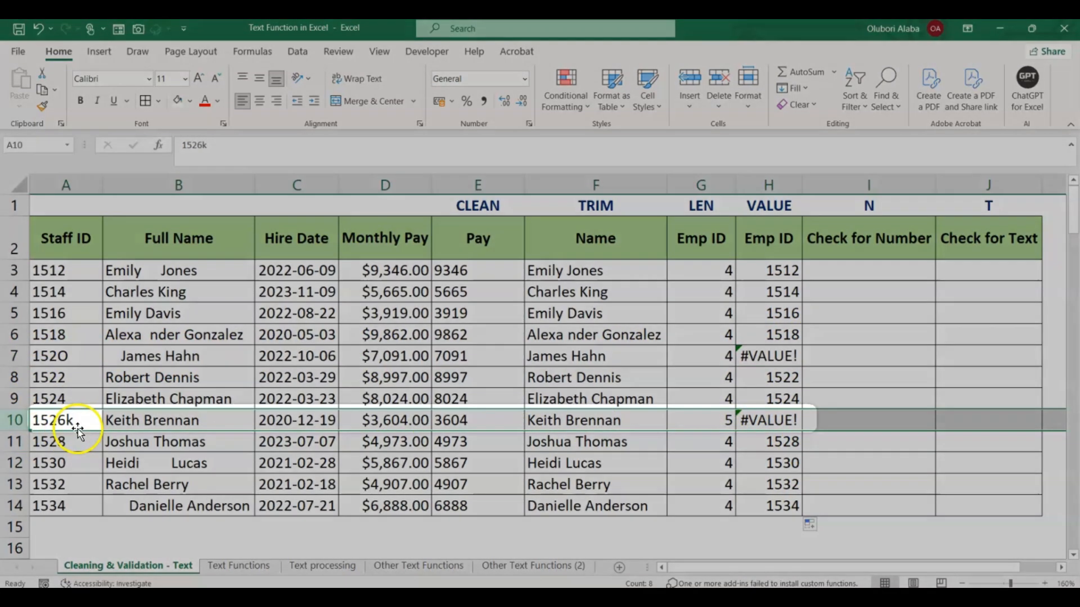
{"action": "left_click", "coordinate": [77, 422]}
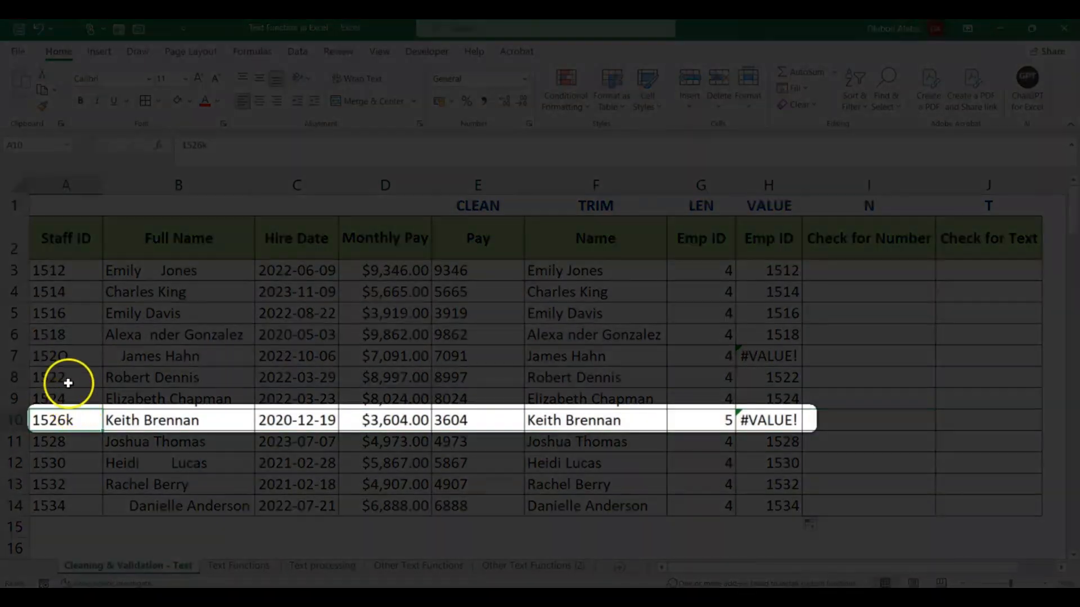
{"action": "left_click", "coordinate": [65, 358]}
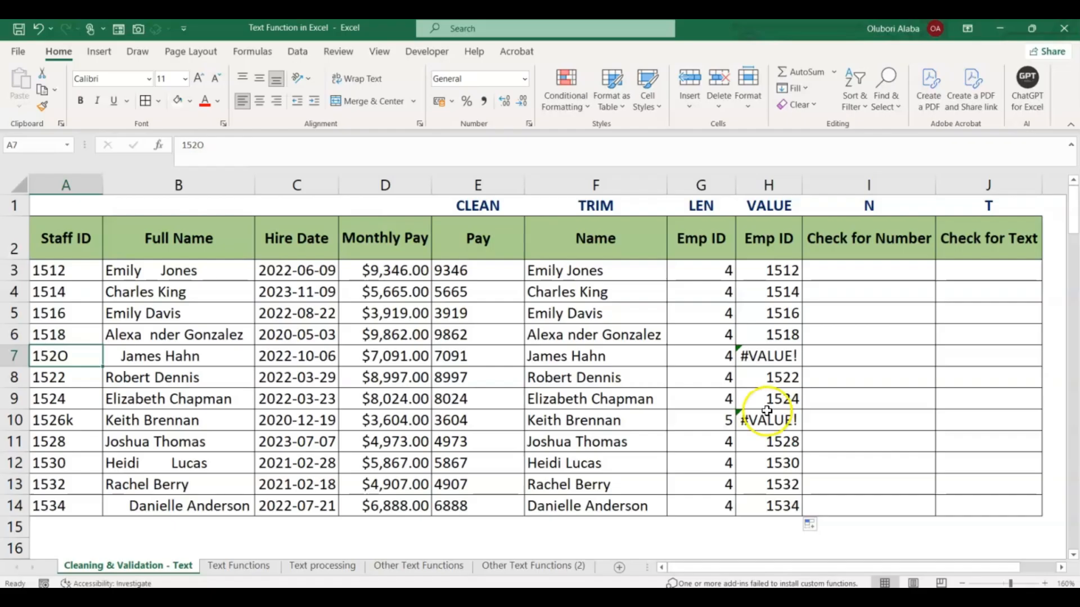
{"action": "left_click", "coordinate": [759, 270]}
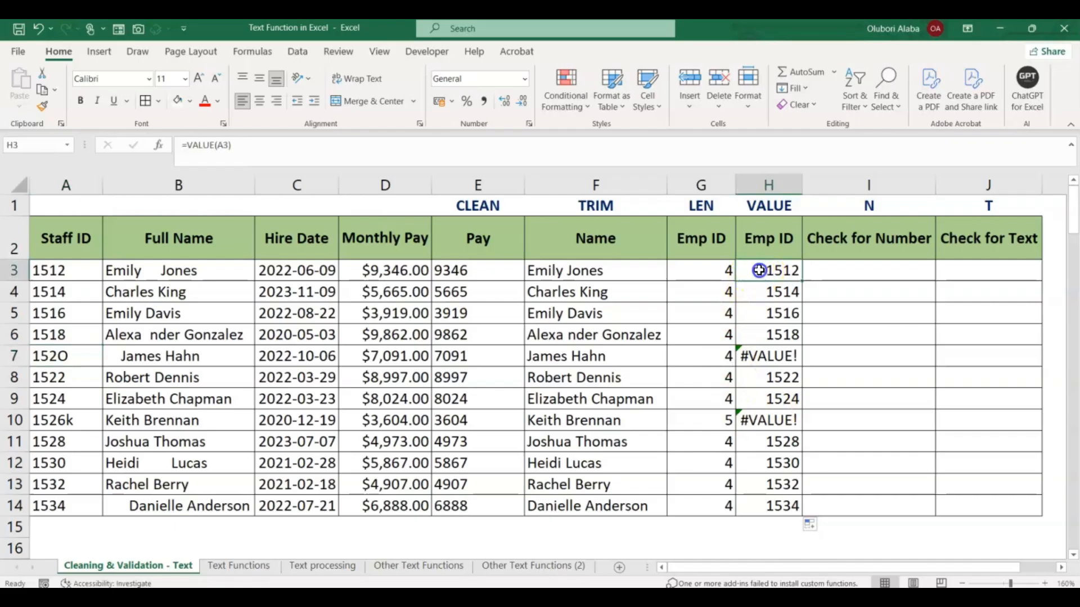
{"action": "left_click_drag", "start_coordinate": [759, 270], "coordinate": [783, 494]}
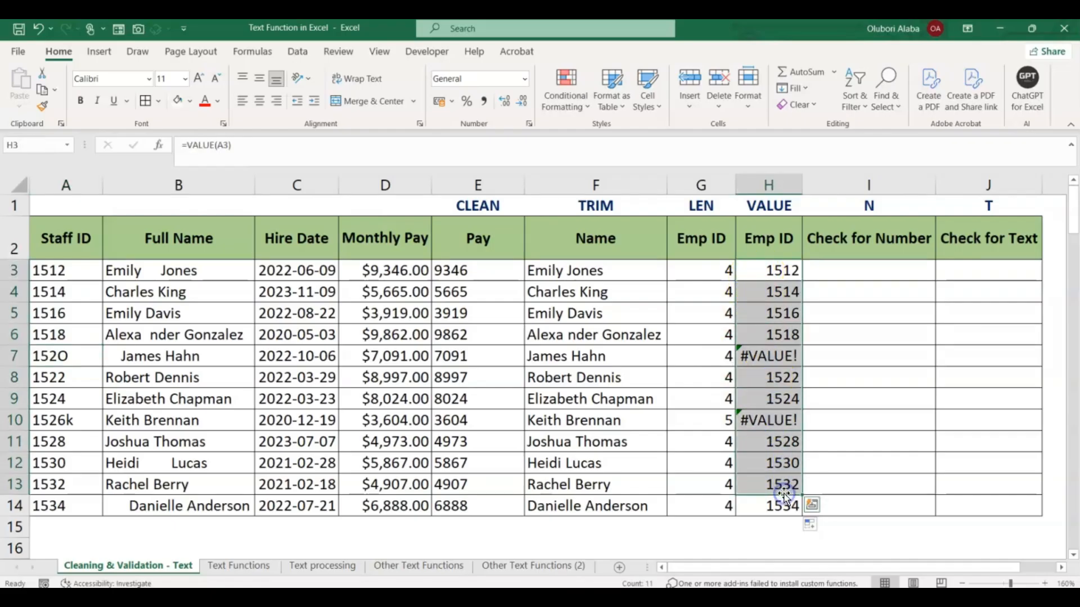
{"action": "left_click", "coordinate": [776, 504]}
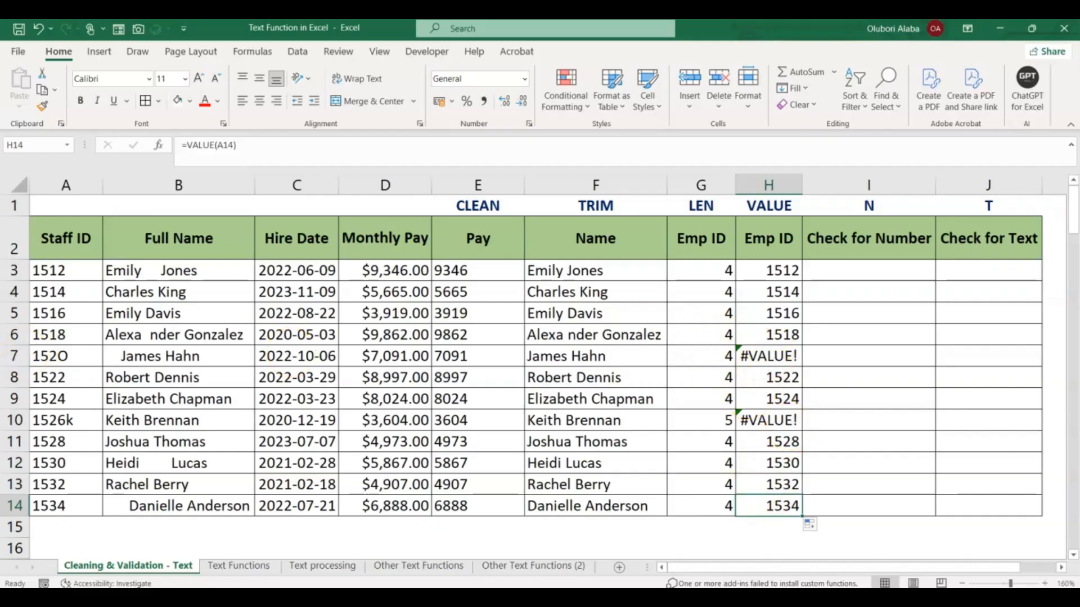
Try replacing the letter O with a zero at the end of the Staff ID in cell A7, and undo the edit
{"action": "left_click", "coordinate": [60, 356]}
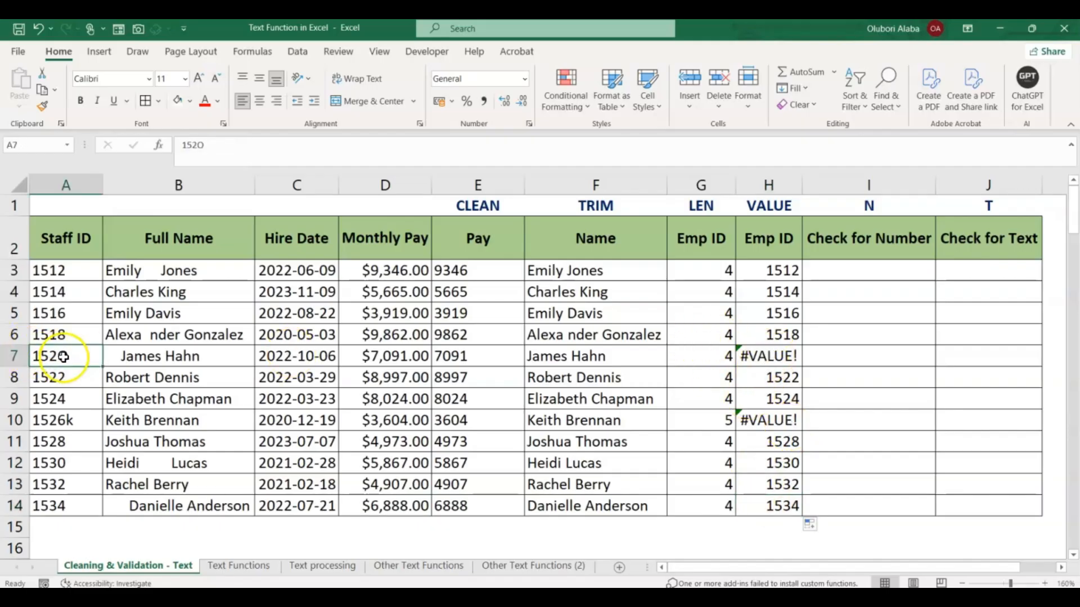
{"action": "left_click", "coordinate": [211, 150]}
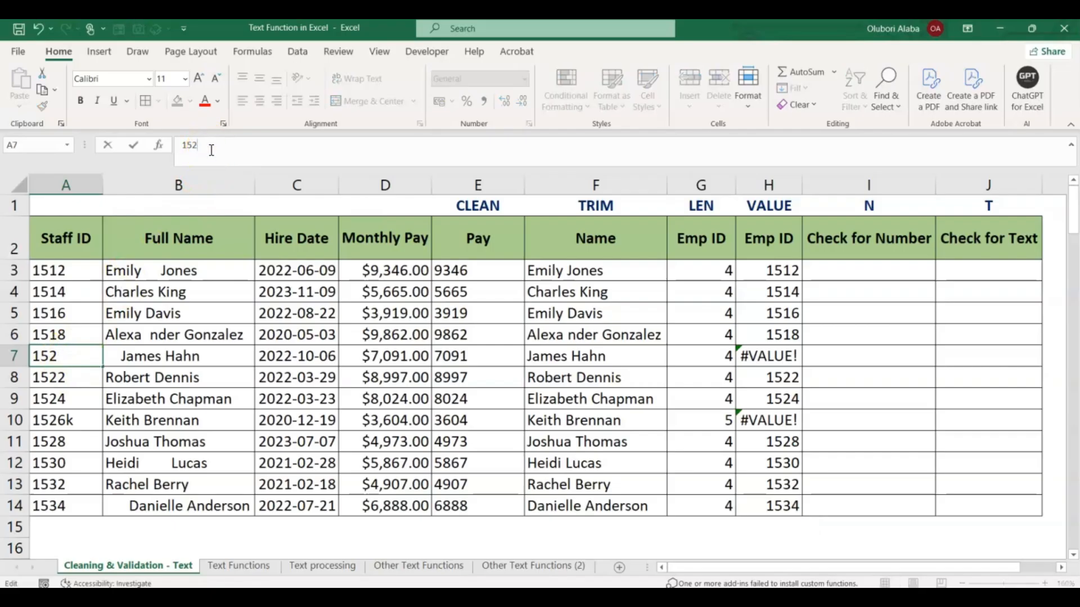
{"action": "type", "text": "0"}
{"action": "key", "text": "Return"}
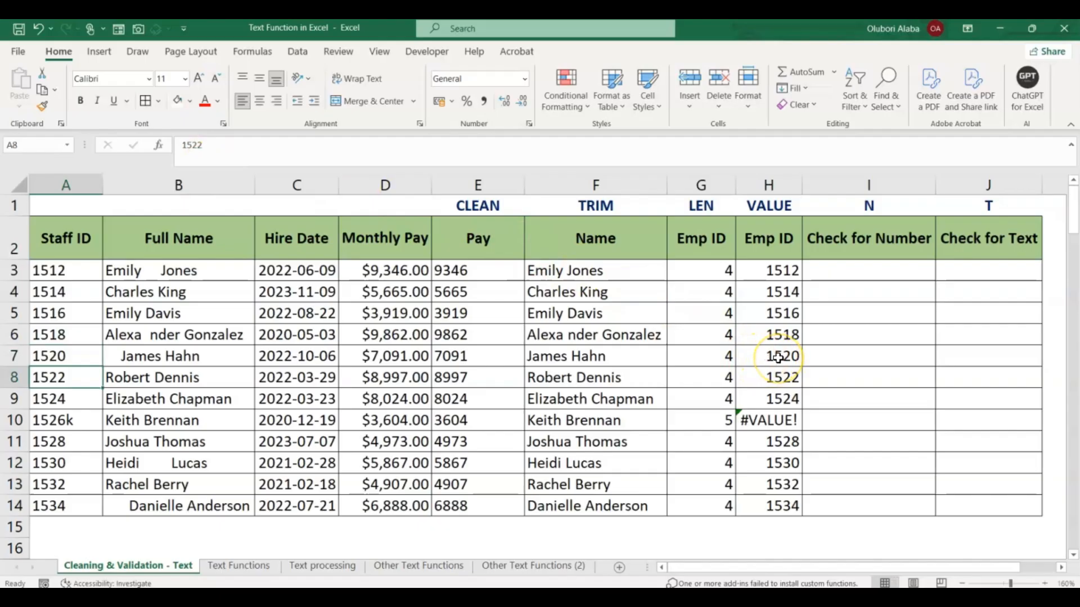
{"action": "key", "text": "ctrl+z"}
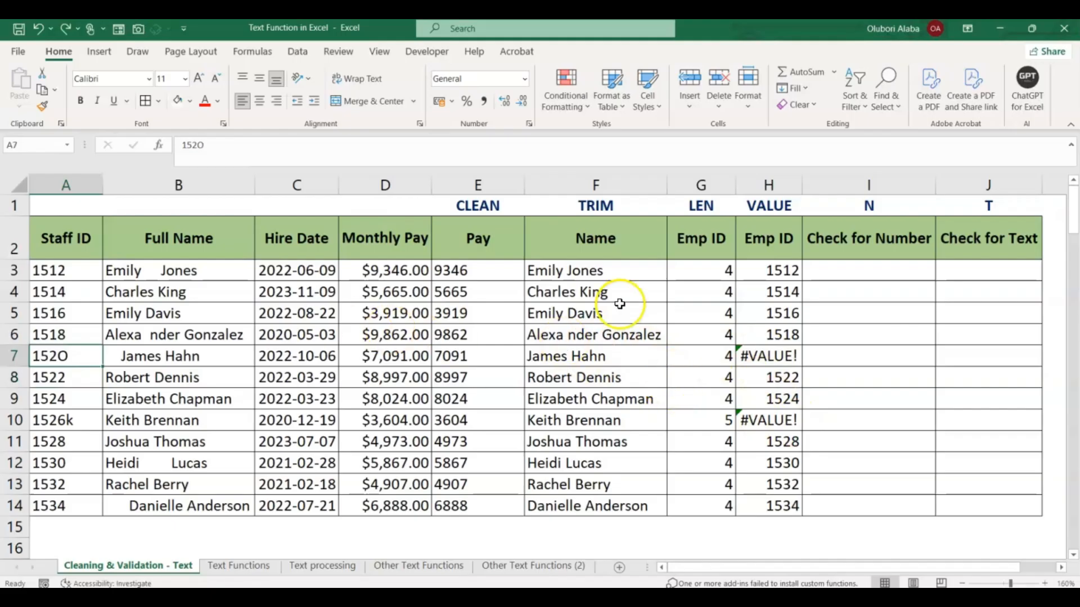
Enter =N(A3) in cell I3 of the Check for Number column to test the Staff ID
{"action": "left_click", "coordinate": [815, 273]}
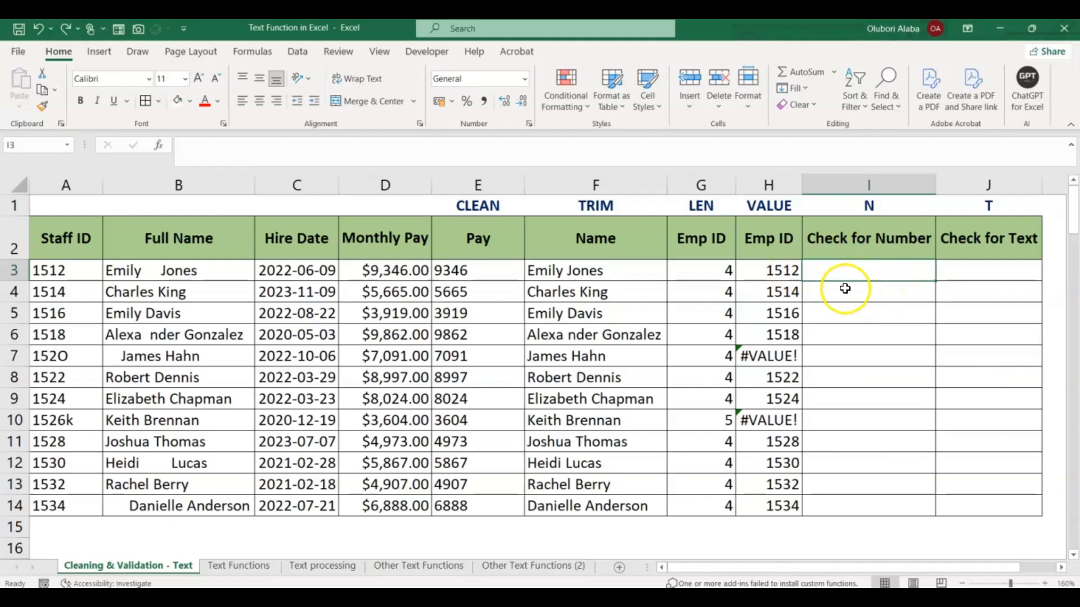
{"action": "type", "text": "="}
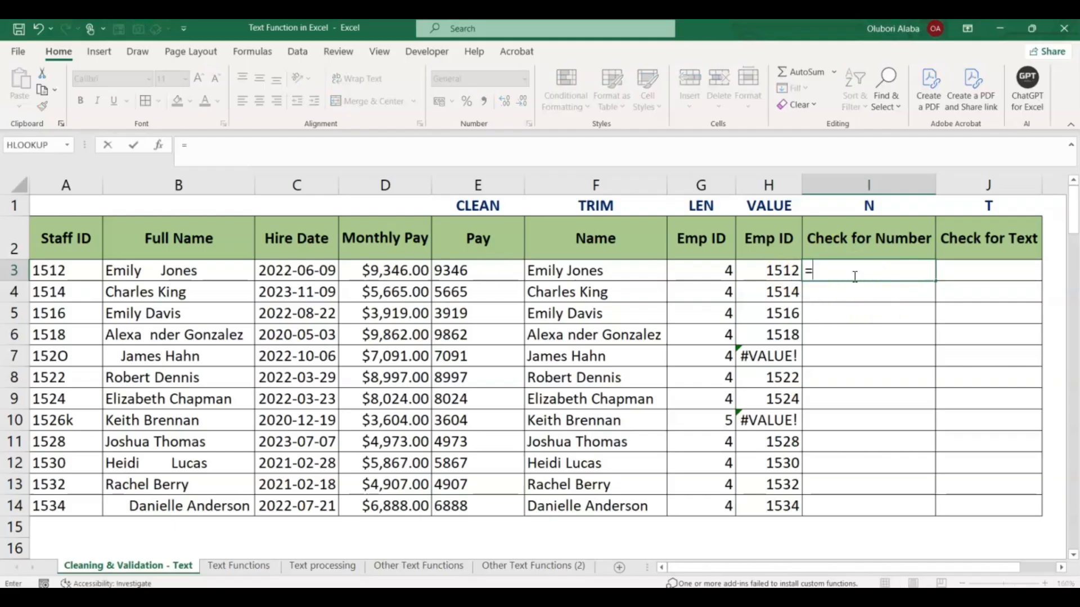
{"action": "type", "text": "N("}
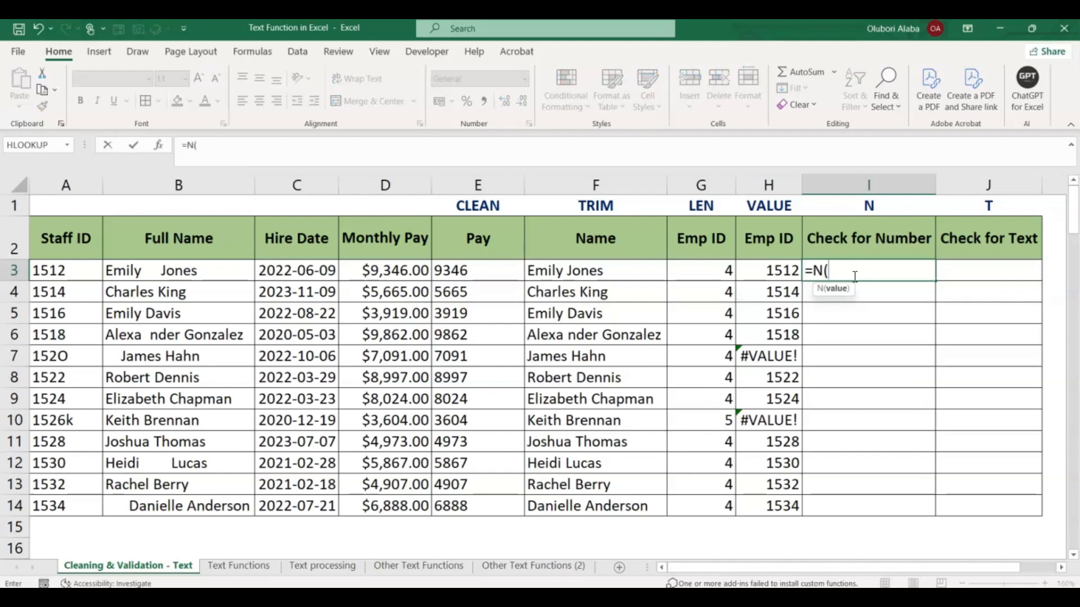
{"action": "key", "text": "BackSpace"}
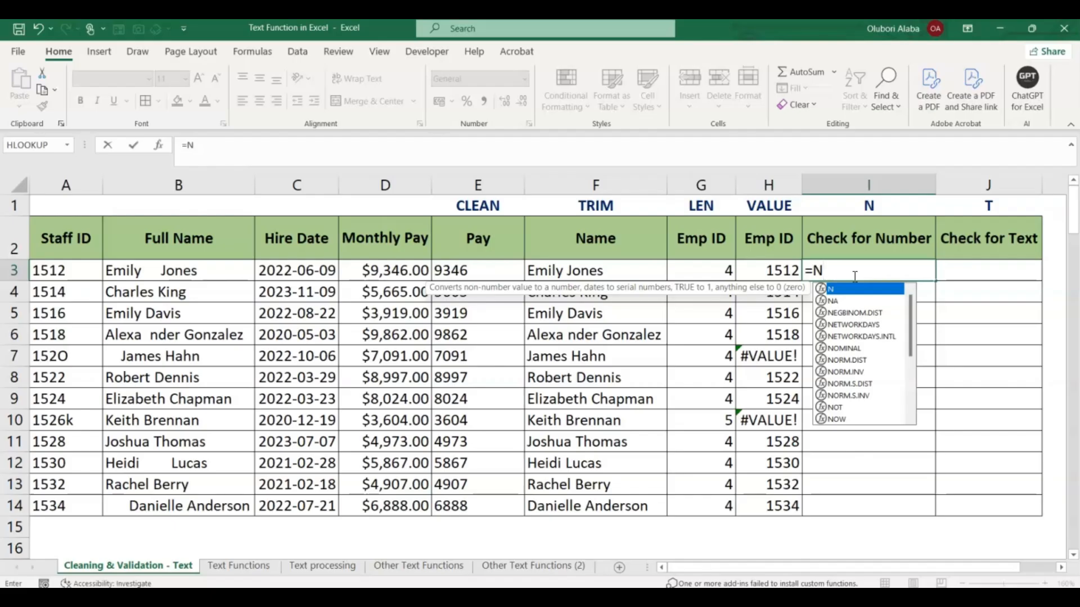
{"action": "type", "text": "("}
{"action": "left_click", "coordinate": [844, 292]}
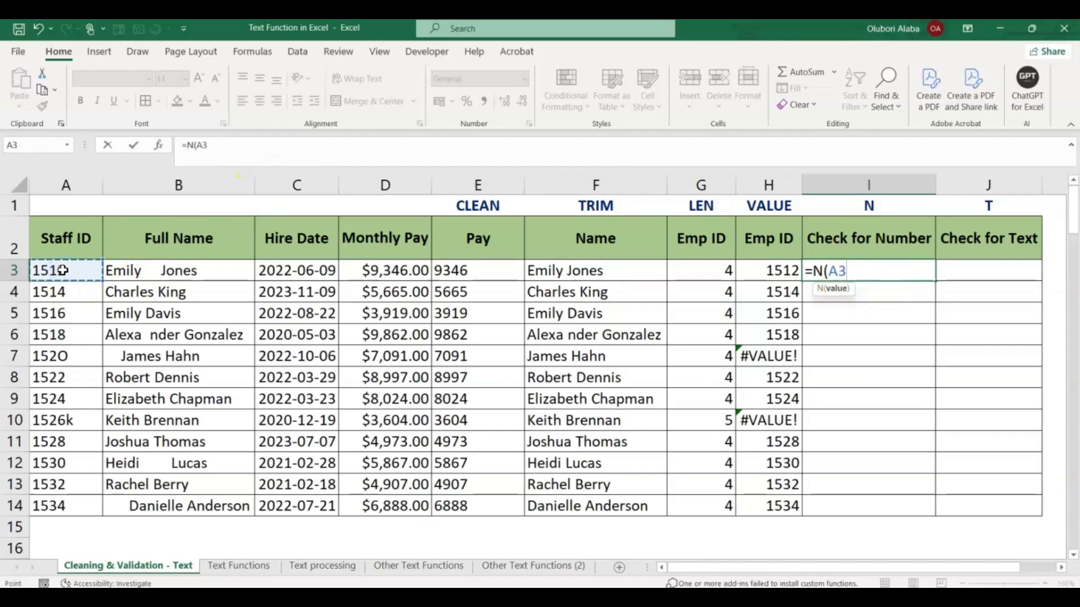
{"action": "key", "text": "Return"}
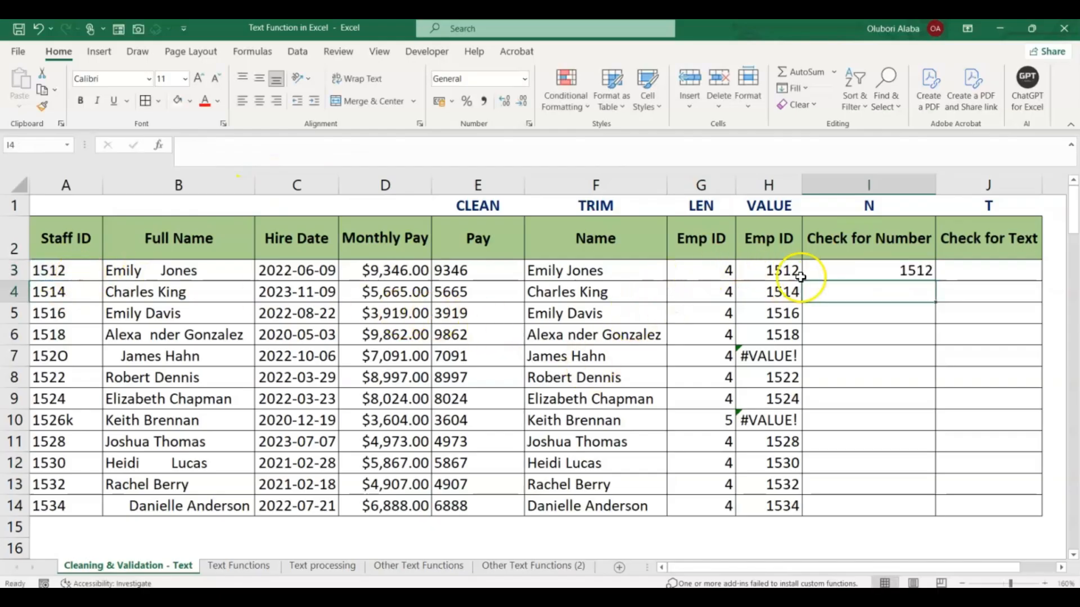
Fill the N formula from I3 down through I14 and compare its results in rows 7 and 10 with column H
{"action": "left_click", "coordinate": [821, 269]}
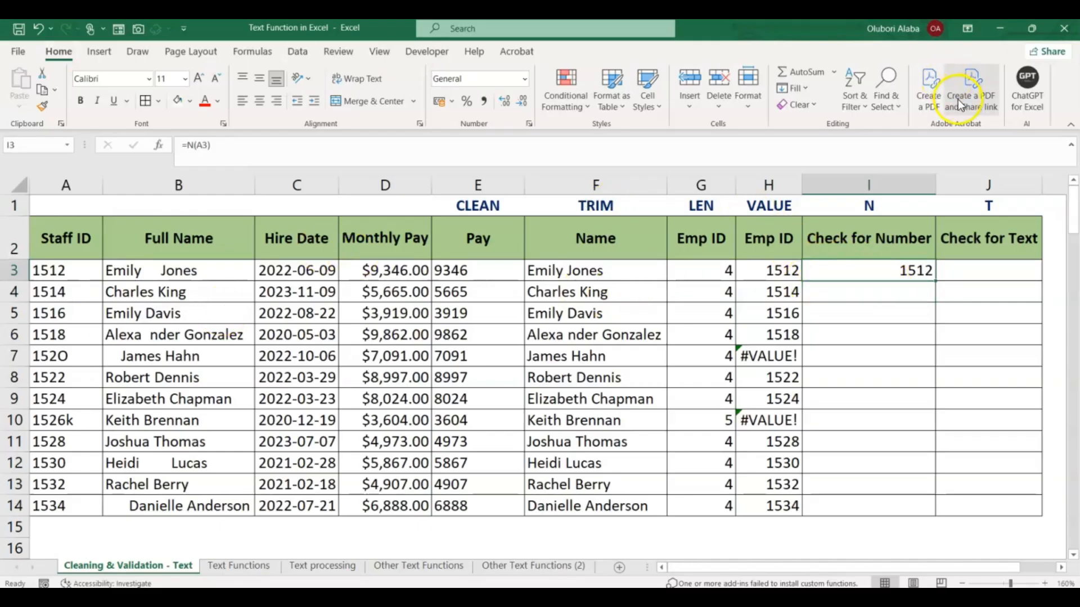
{"action": "double_click", "coordinate": [935, 281]}
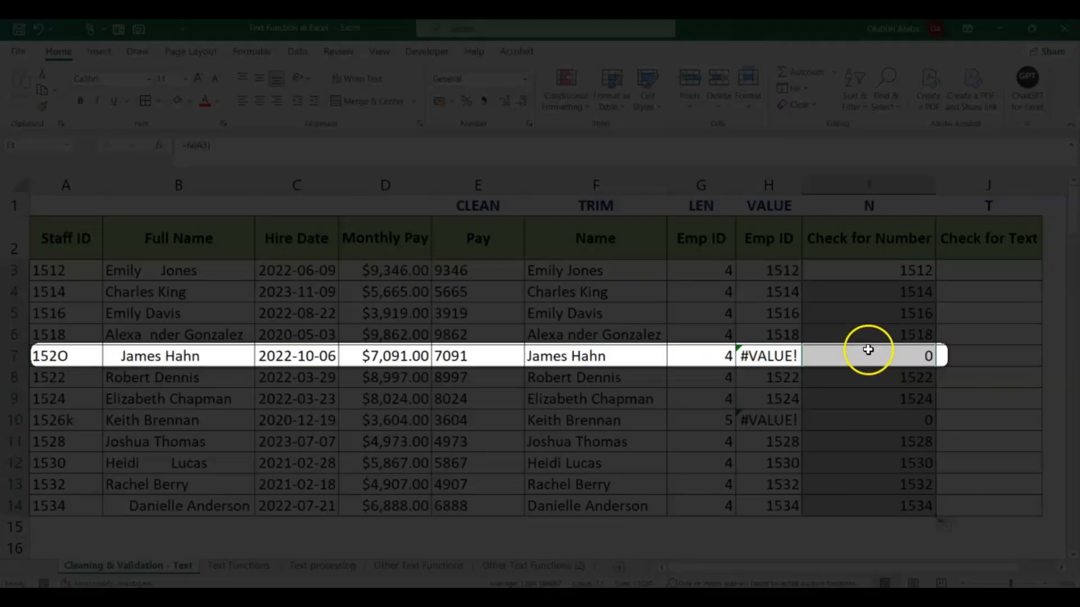
{"action": "left_click", "coordinate": [855, 357]}
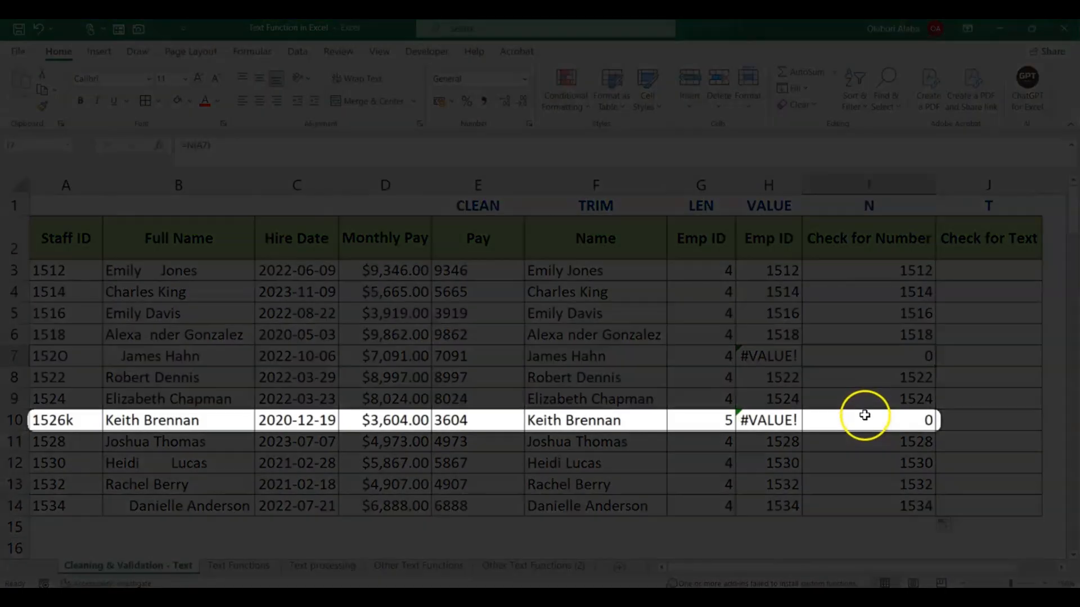
{"action": "left_click", "coordinate": [864, 415]}
{"action": "left_click", "coordinate": [780, 419]}
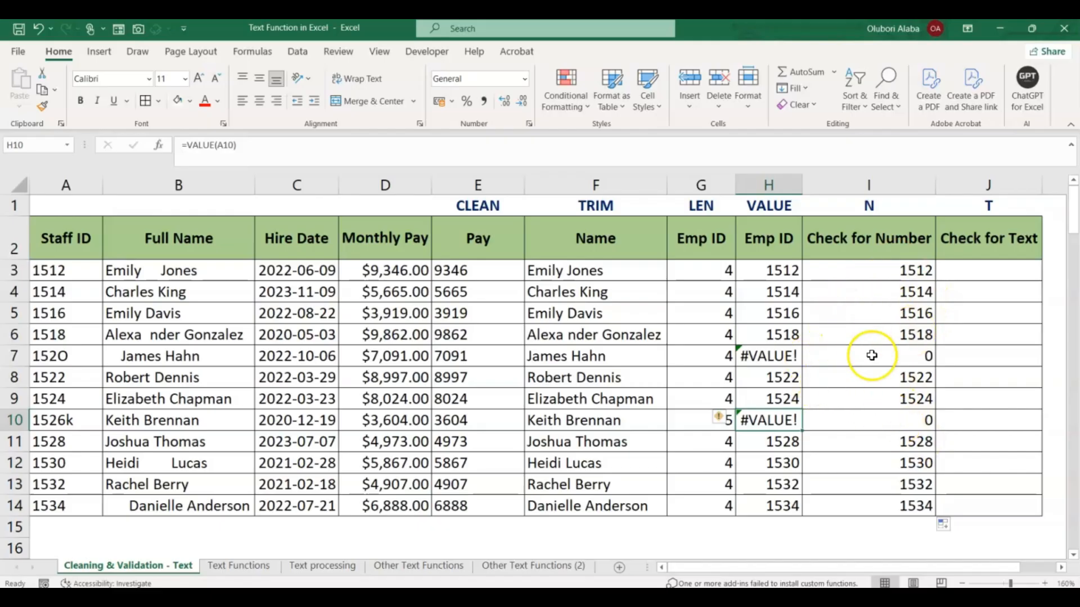
Enter =T(A3) in cell J3 of the Check for Text column to test the Staff ID for text
{"action": "left_click", "coordinate": [984, 271]}
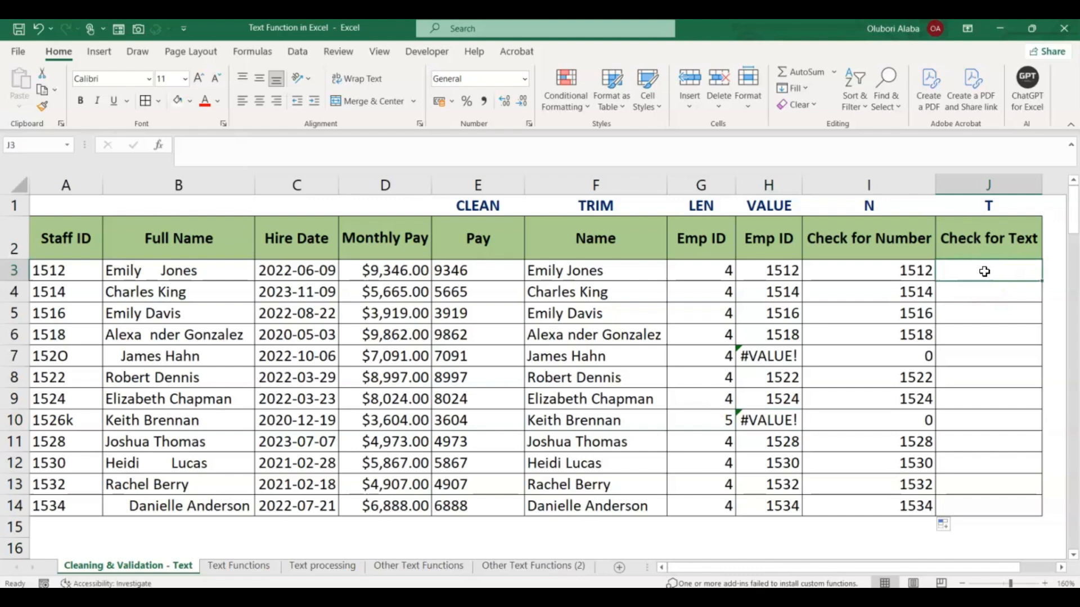
{"action": "type", "text": "="}
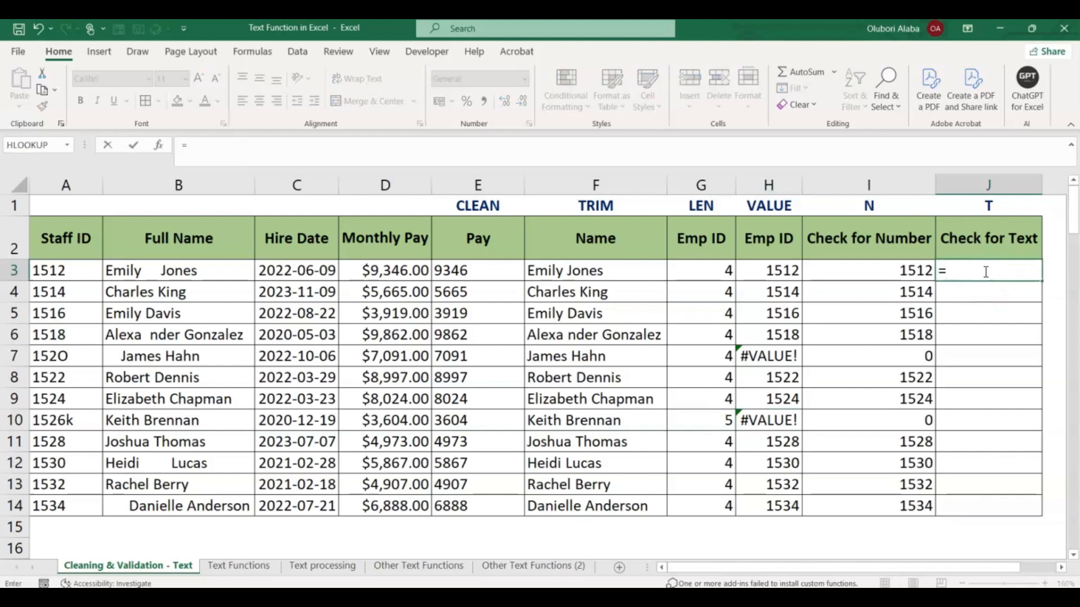
{"action": "type", "text": "T("}
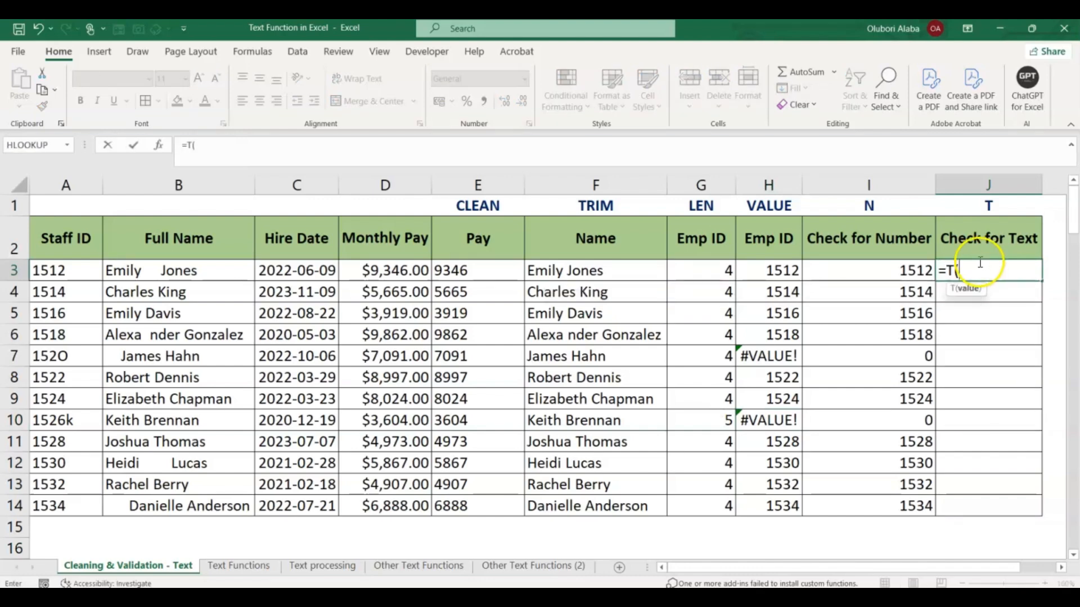
{"action": "left_click", "coordinate": [63, 270]}
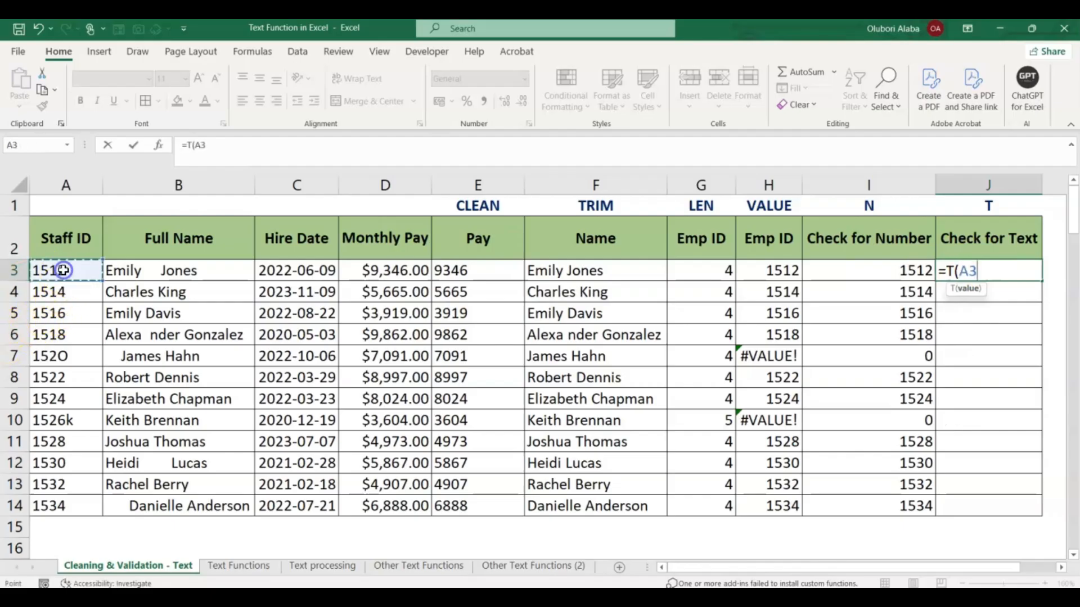
{"action": "key", "text": "Return"}
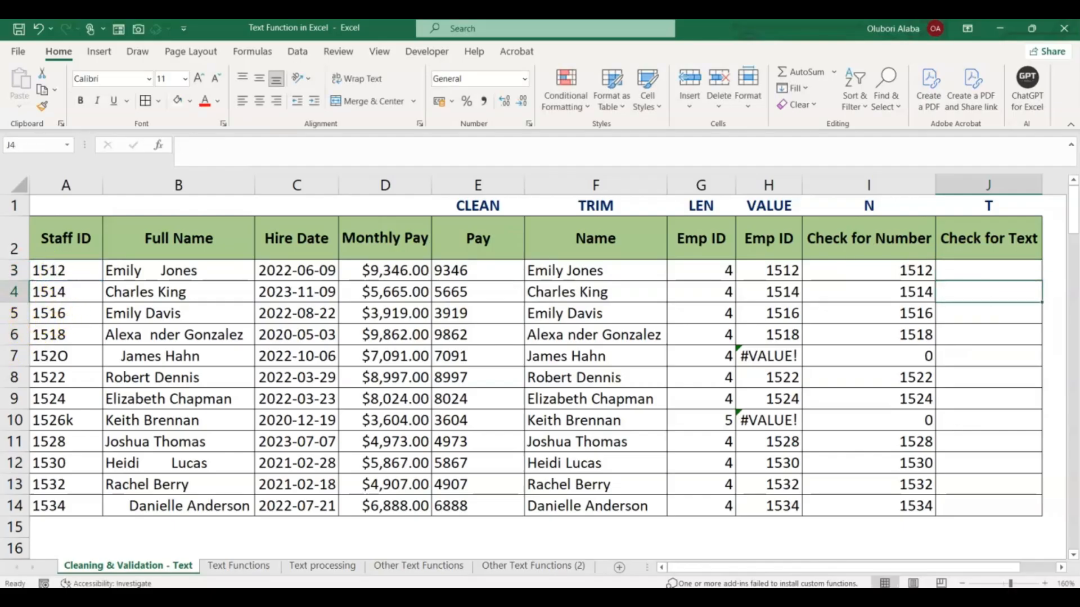
Fill the T formula from J3 down through J14 and compare its results in rows 3, 7 and 10
{"action": "left_click", "coordinate": [990, 272]}
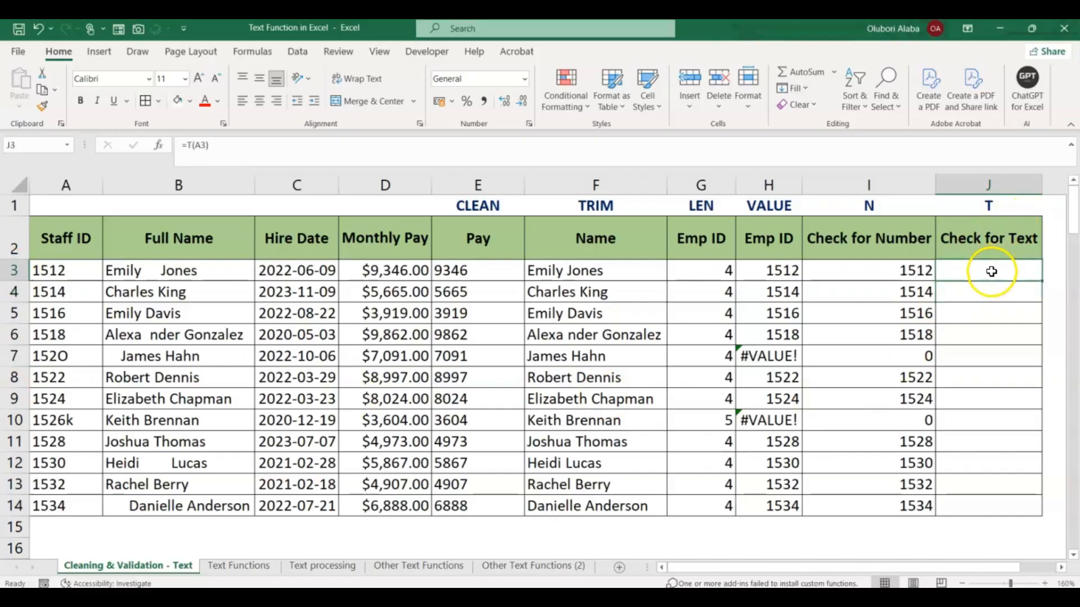
{"action": "double_click", "coordinate": [1043, 280]}
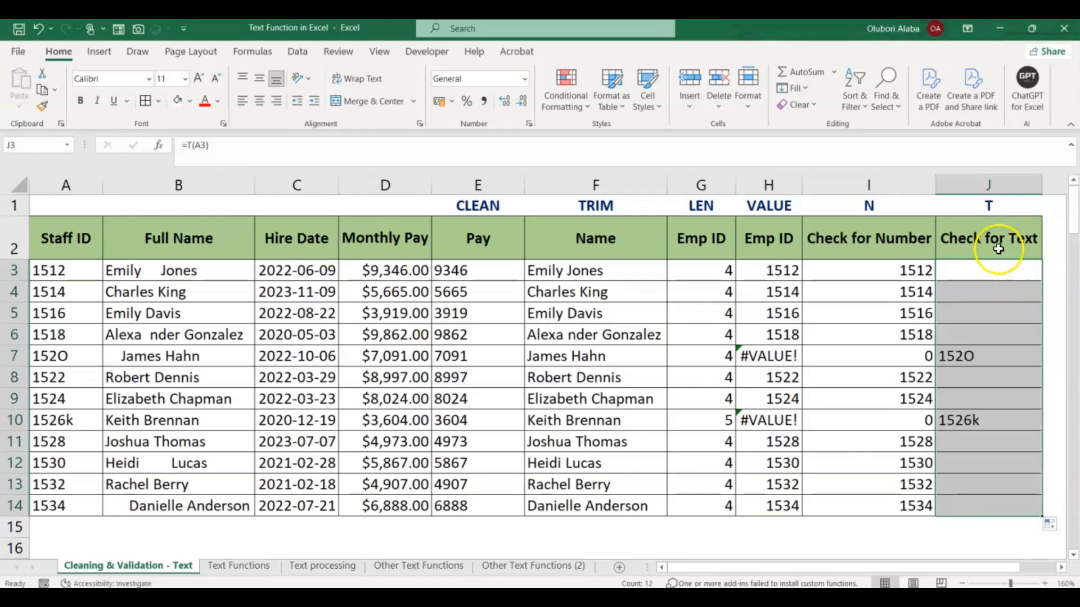
{"action": "left_click", "coordinate": [964, 416]}
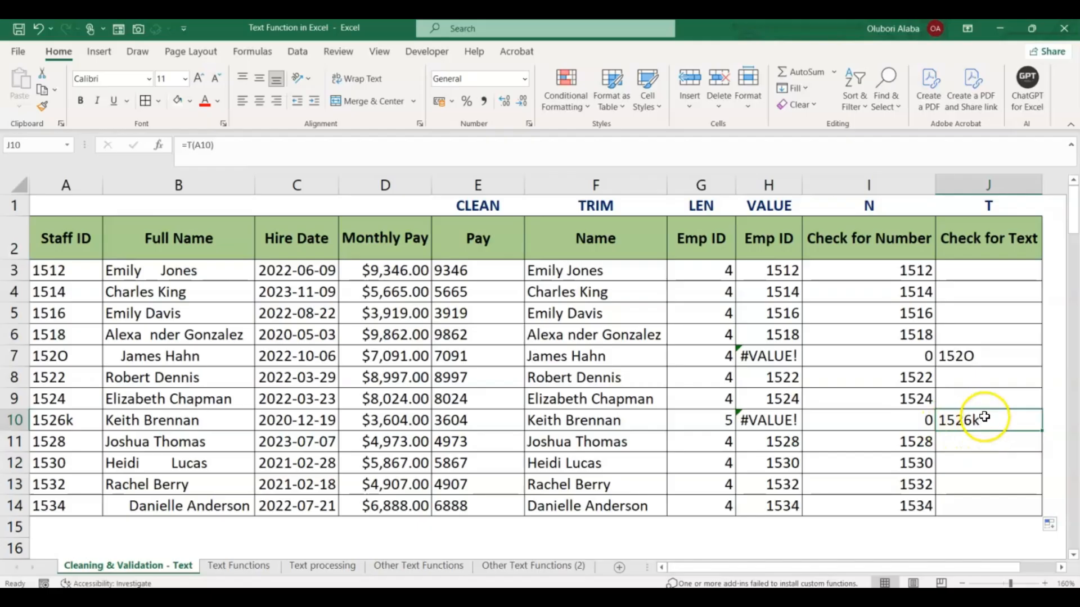
{"action": "left_click", "coordinate": [973, 353]}
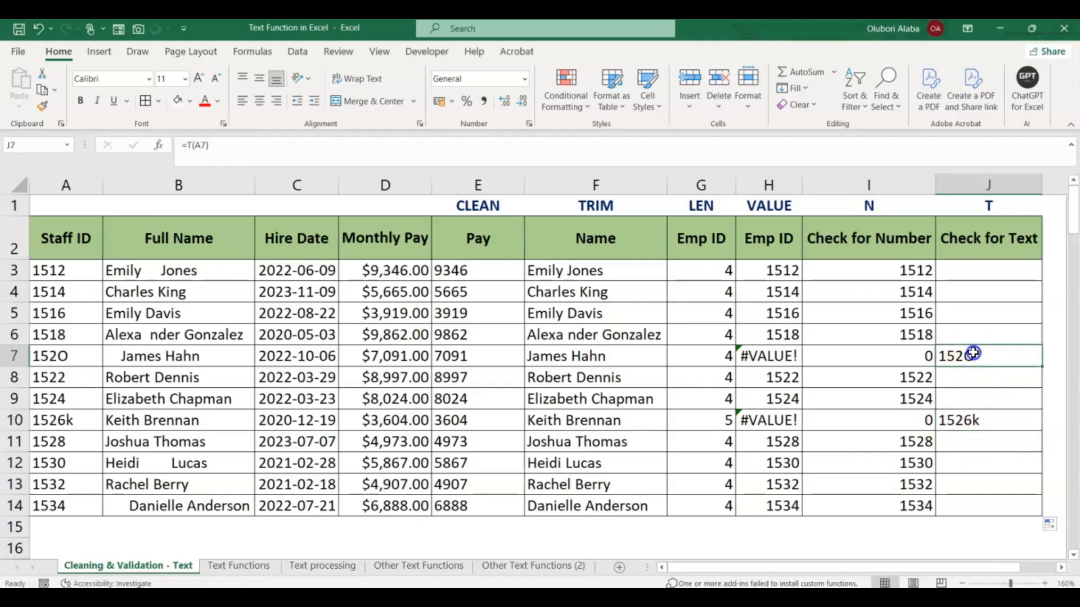
{"action": "left_click", "coordinate": [973, 354]}
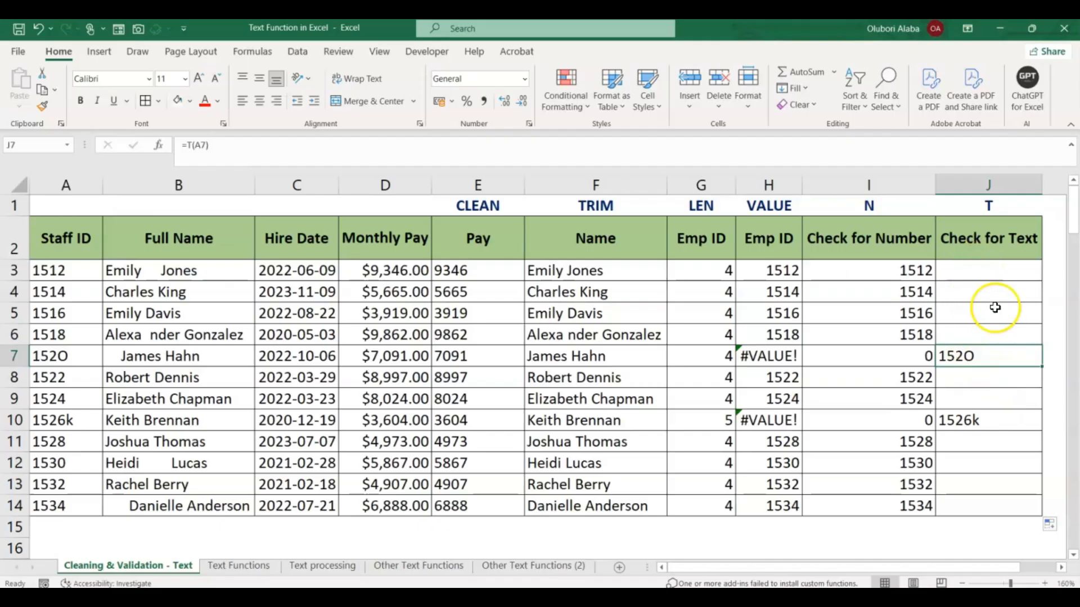
{"action": "left_click", "coordinate": [980, 270]}
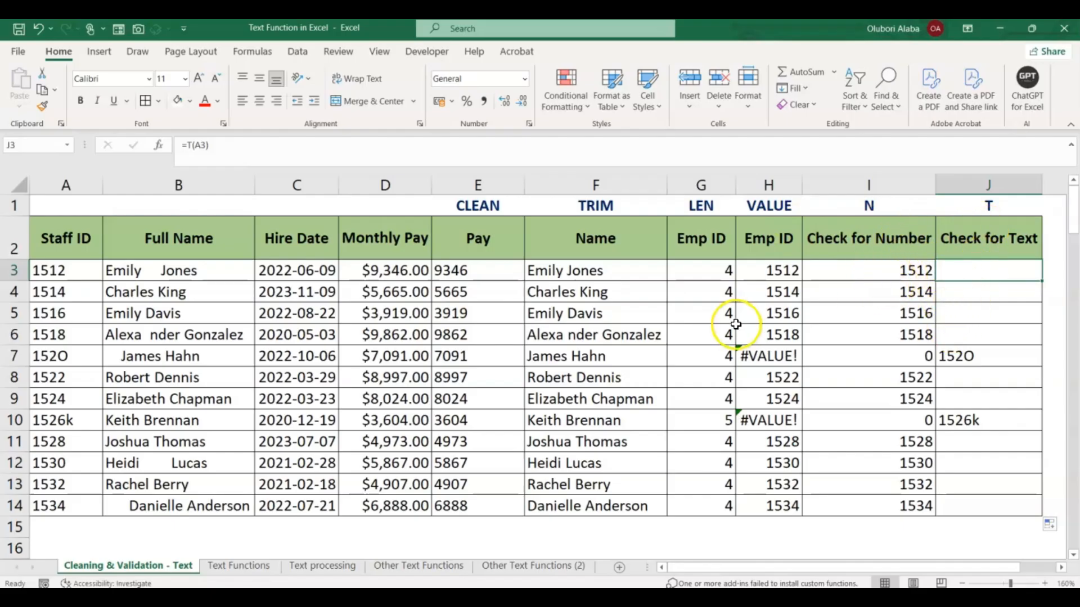
On the Text Functions sheet, enter =TEXT(D3,"dddd") in cell G3 of the Full Date column
{"action": "left_click", "coordinate": [237, 567]}
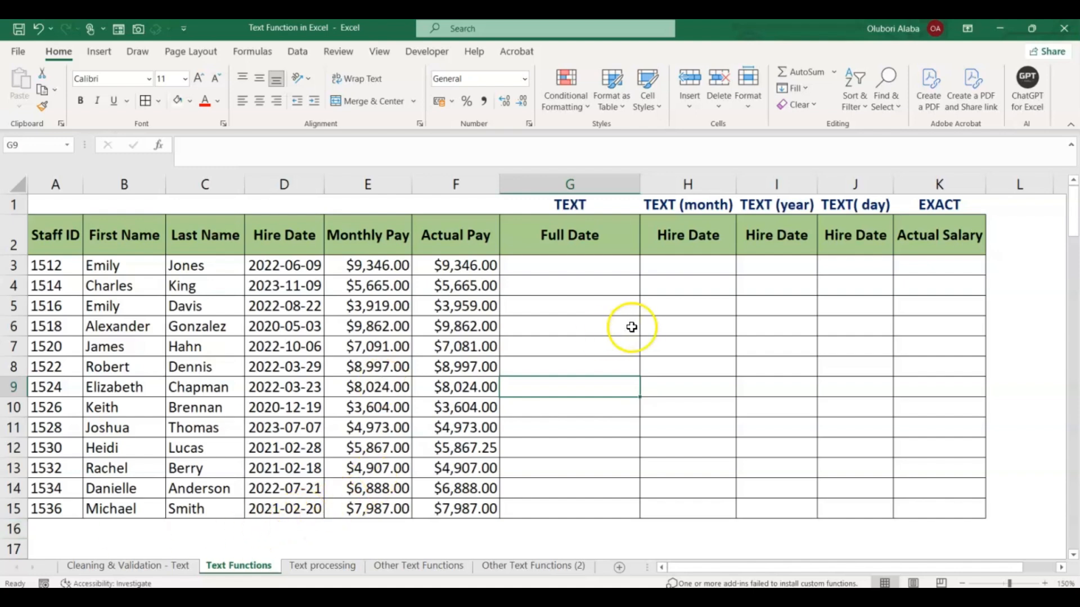
{"action": "left_click", "coordinate": [578, 268]}
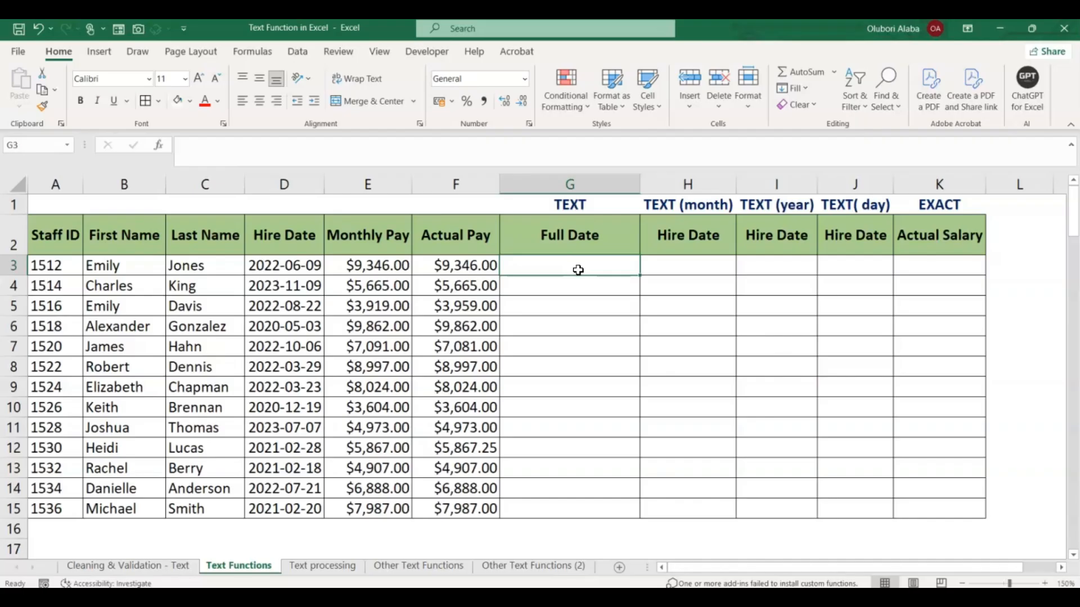
{"action": "type", "text": "=tex"}
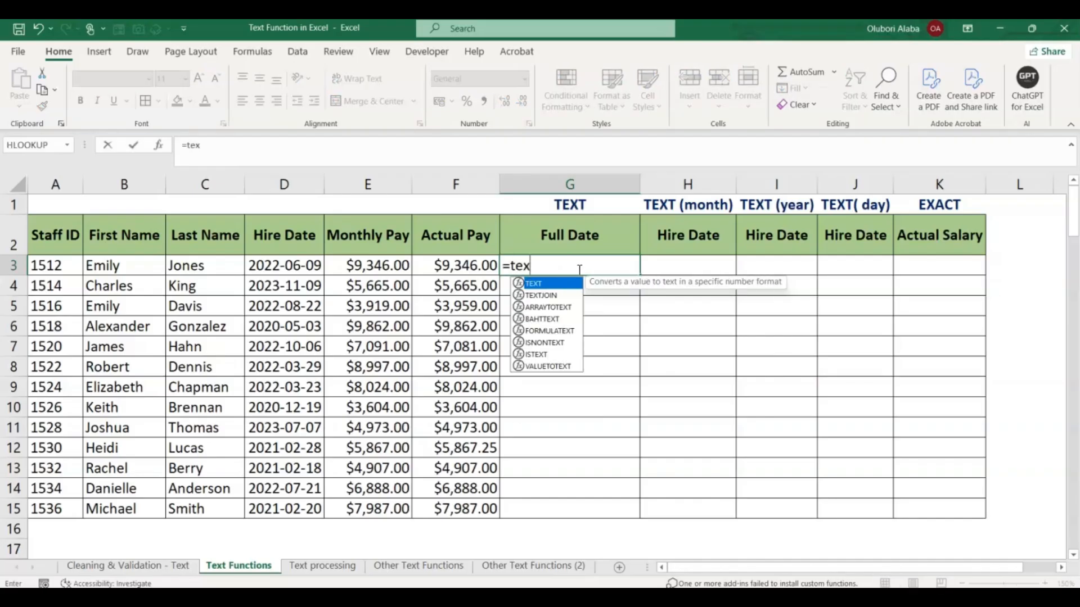
{"action": "key", "text": "Tab"}
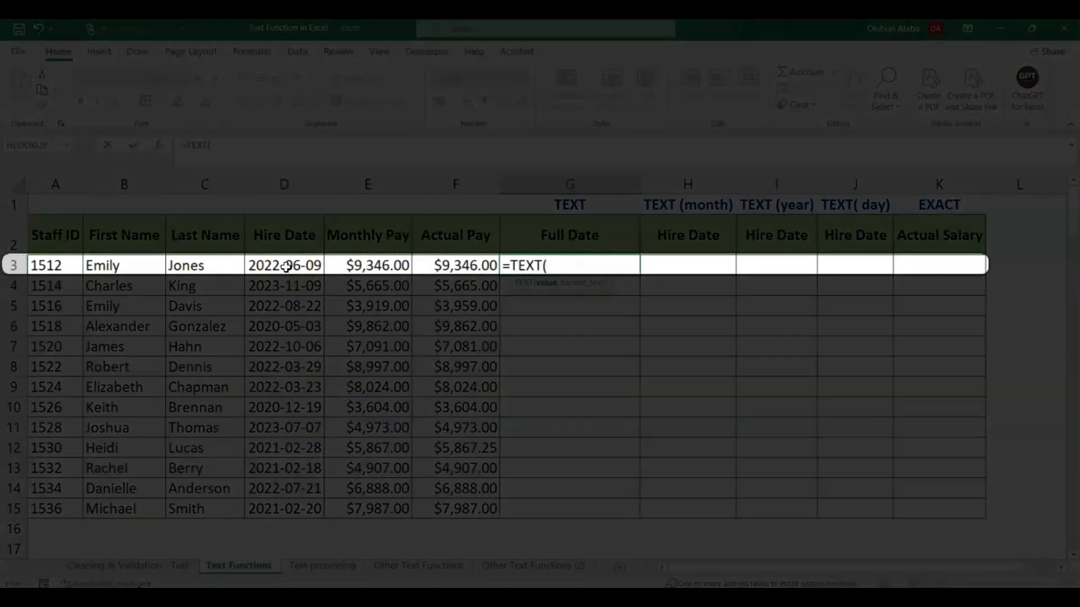
{"action": "left_click", "coordinate": [286, 267]}
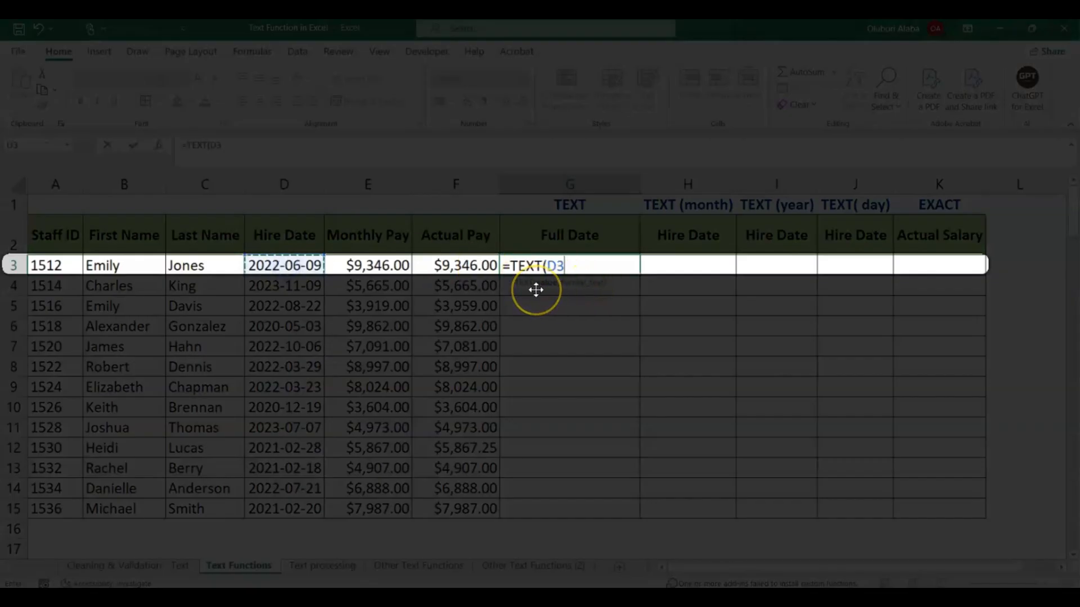
{"action": "type", "text": ",\"dddd"}
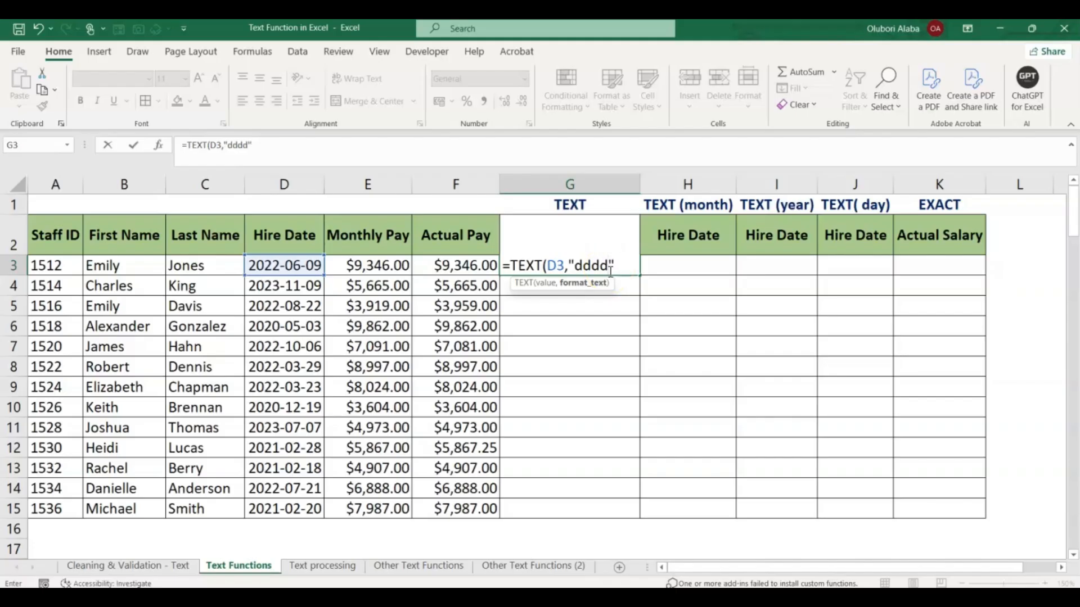
{"action": "key", "text": "Return"}
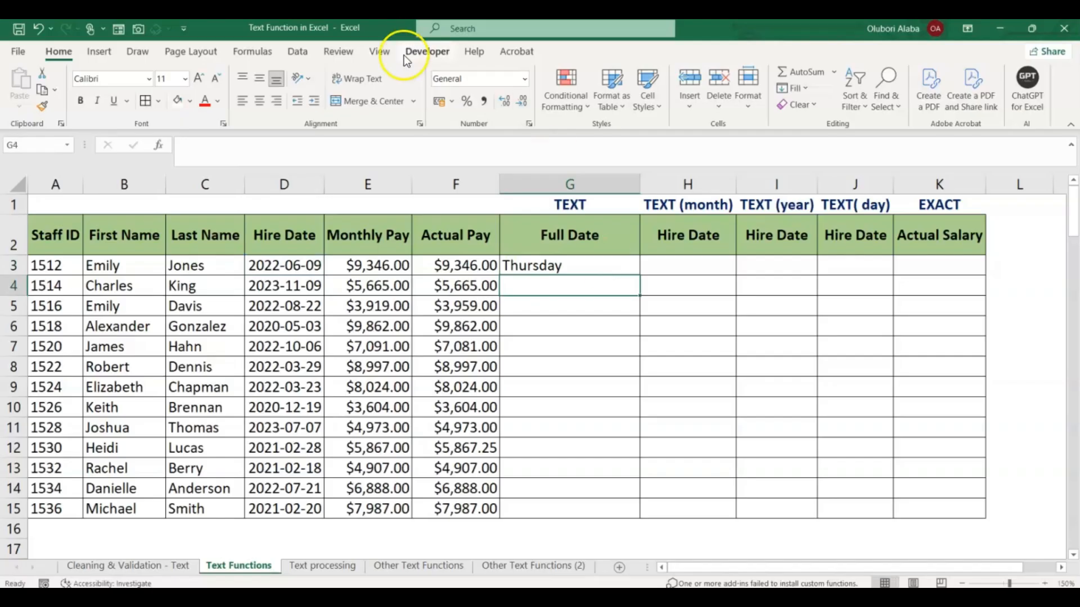
Extend the date format in G3 so the formula reads =TEXT(D3,"dddd dd mmmm yyyy")
{"action": "left_click", "coordinate": [527, 266]}
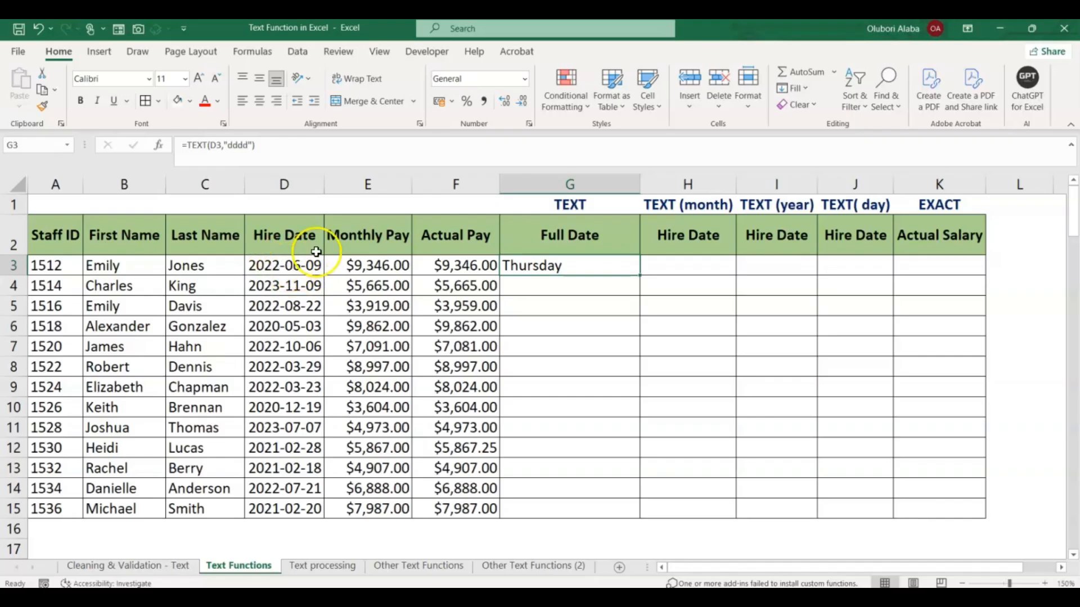
{"action": "left_click", "coordinate": [524, 266]}
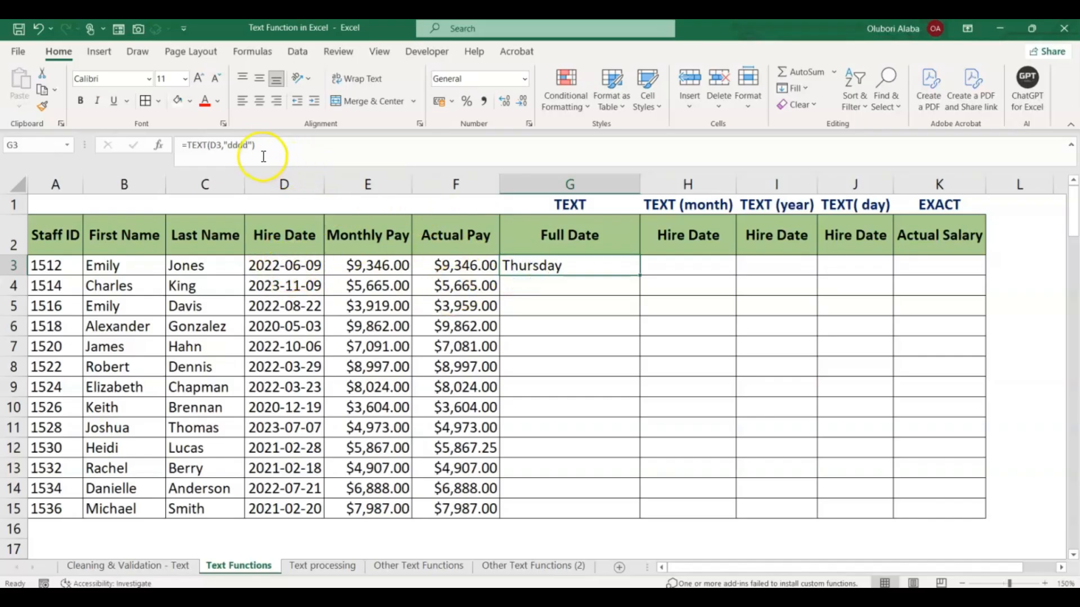
{"action": "left_click", "coordinate": [247, 145]}
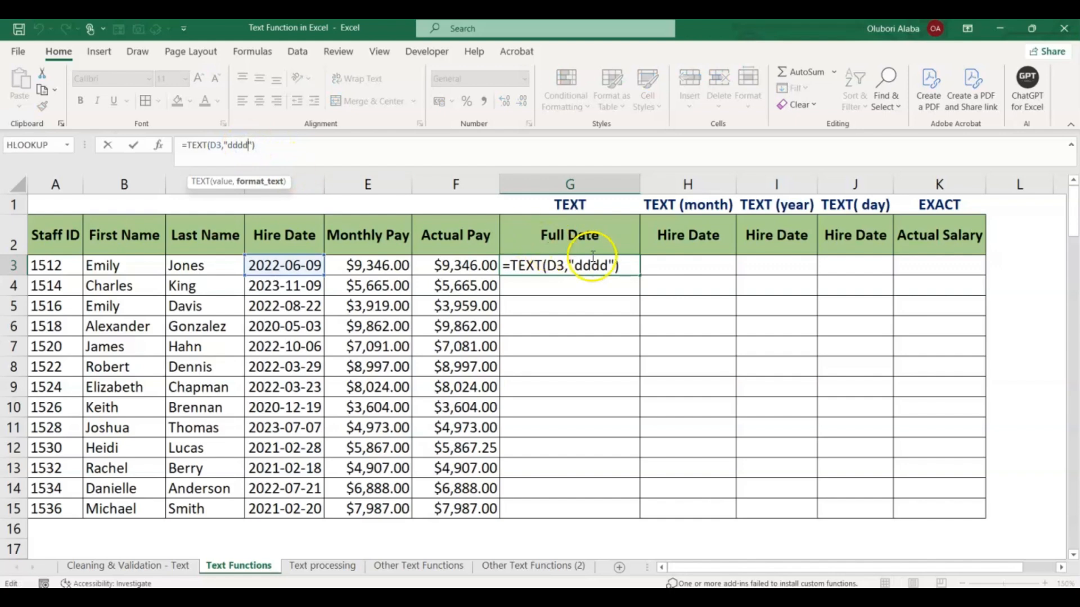
{"action": "left_click", "coordinate": [611, 266]}
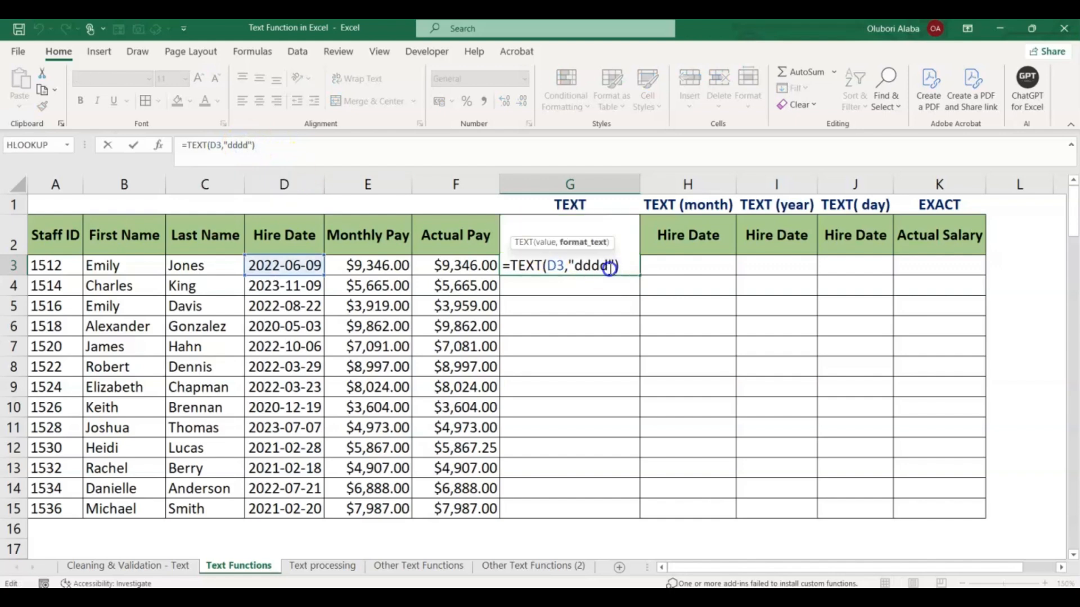
{"action": "left_click", "coordinate": [610, 267]}
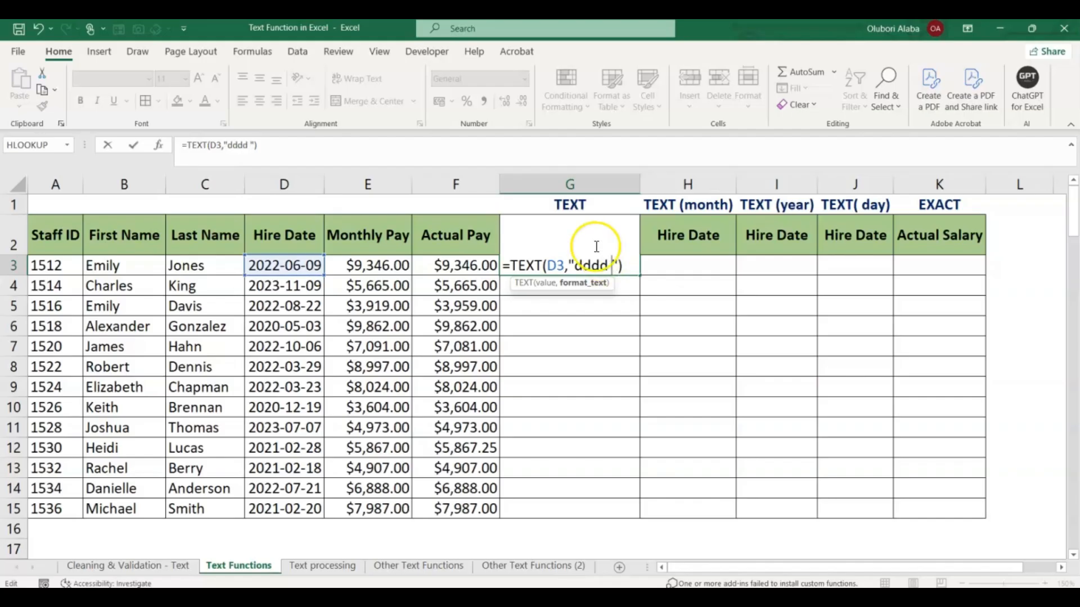
{"action": "type", "text": "dd"}
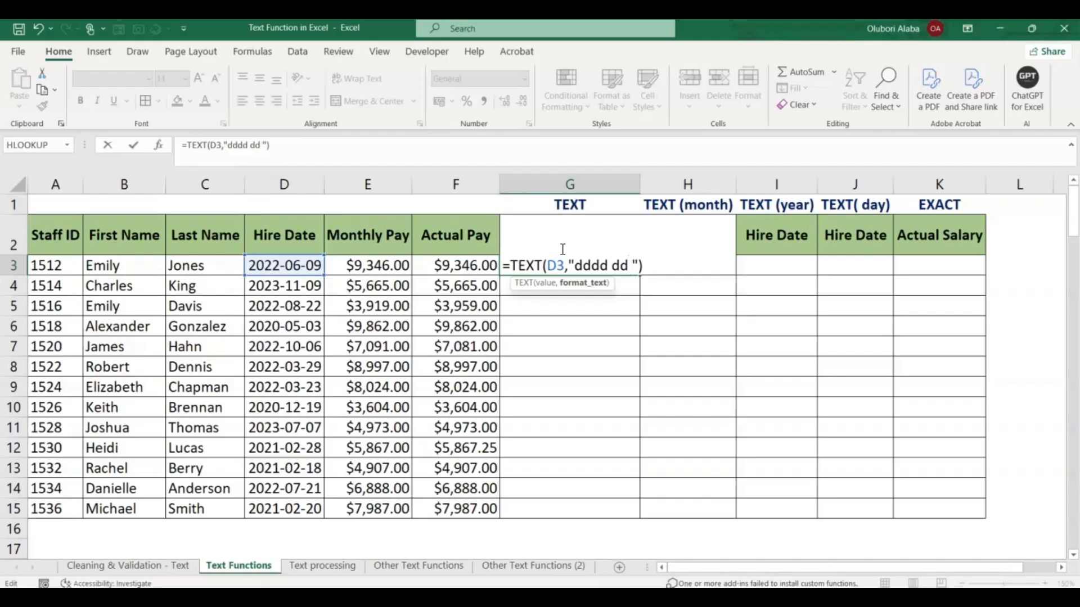
{"action": "type", "text": "mmmm yyyy"}
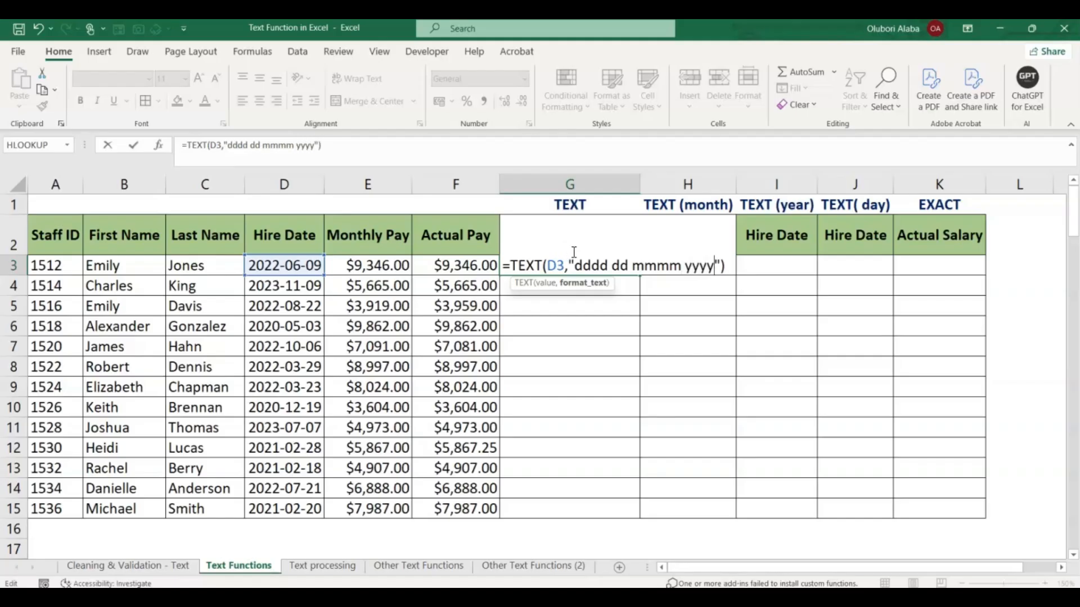
{"action": "key", "text": "Return"}
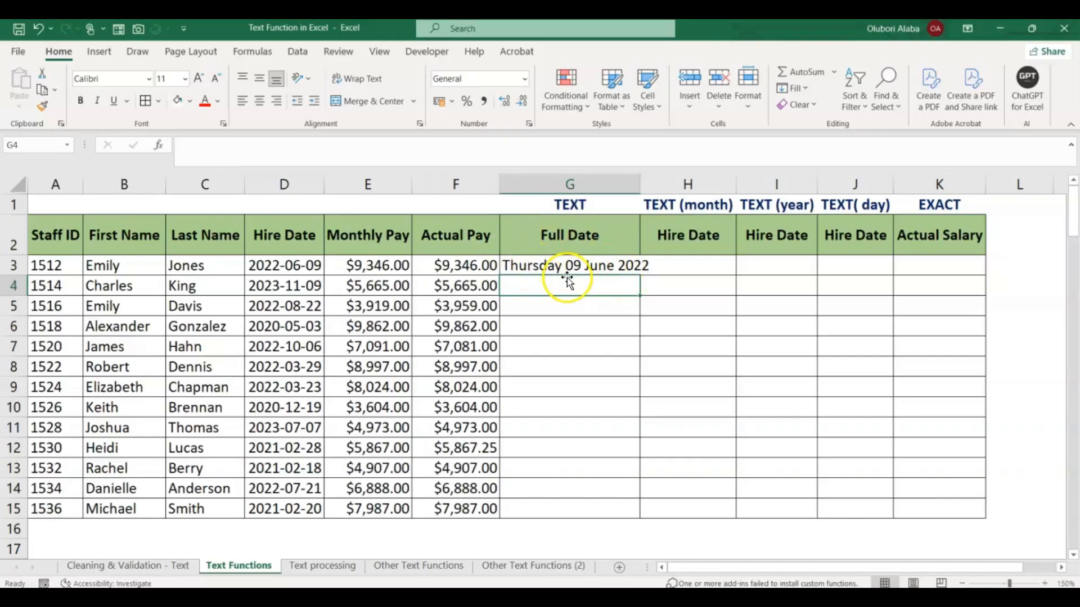
Fill the full date formula from G3 down through G15 and autofit column G to its contents
{"action": "left_click", "coordinate": [596, 267]}
{"action": "double_click", "coordinate": [638, 275]}
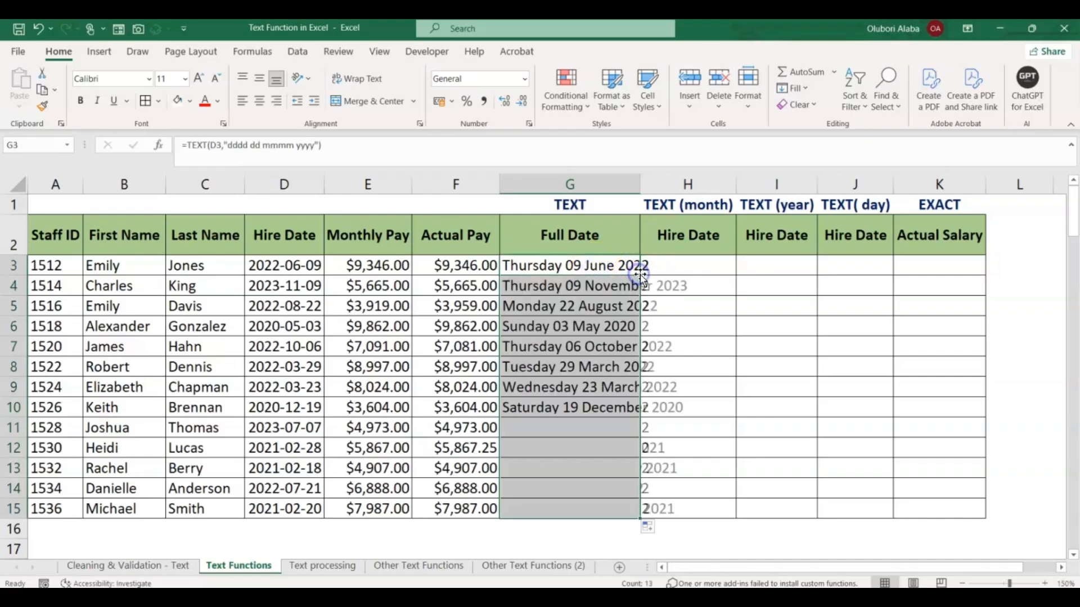
{"action": "double_click", "coordinate": [639, 185]}
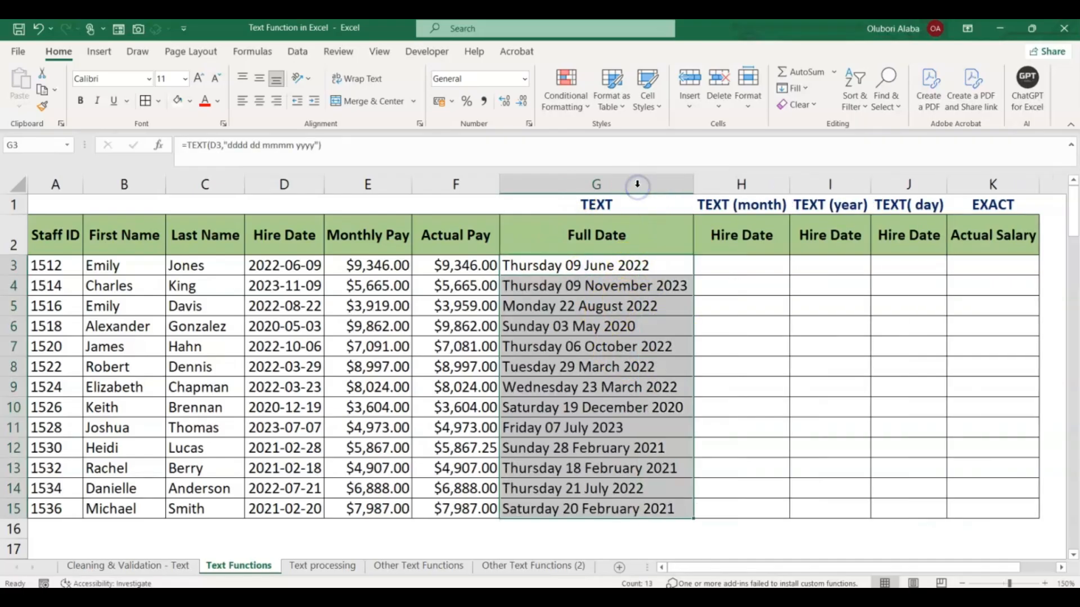
{"action": "left_click", "coordinate": [596, 406]}
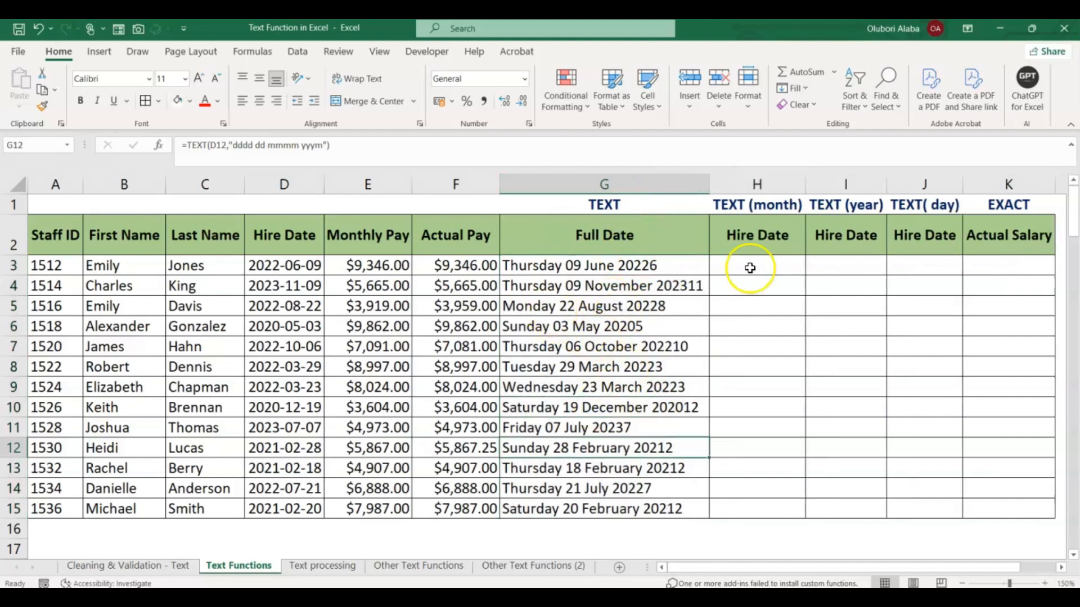
Enter =TEXT(D3,"mmmm") in H3 of the TEXT (month) column and fill it down through H15
{"action": "left_click", "coordinate": [752, 266]}
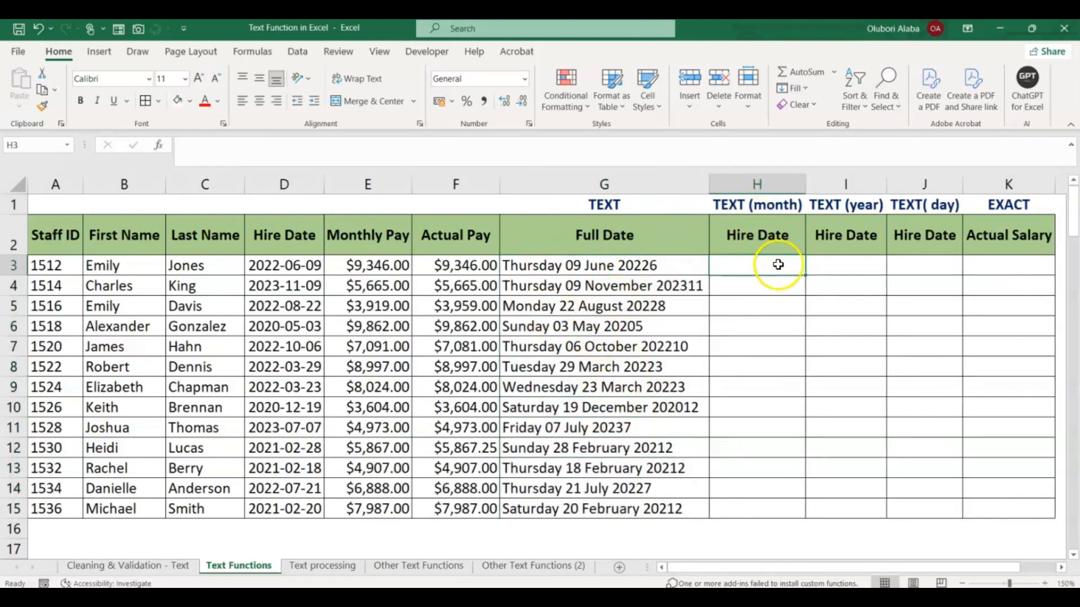
{"action": "type", "text": "="}
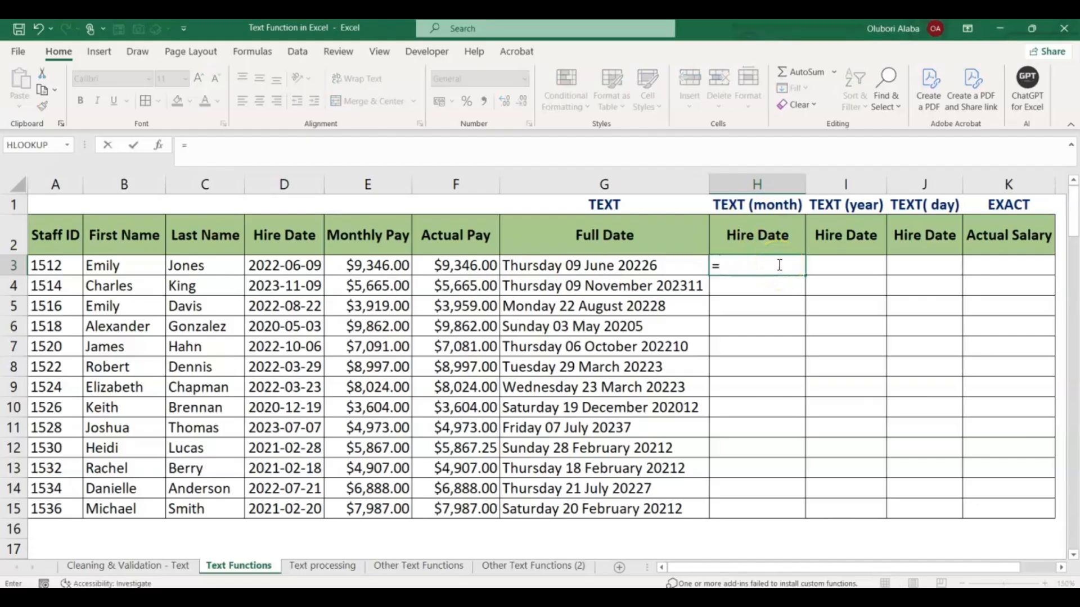
{"action": "type", "text": "te"}
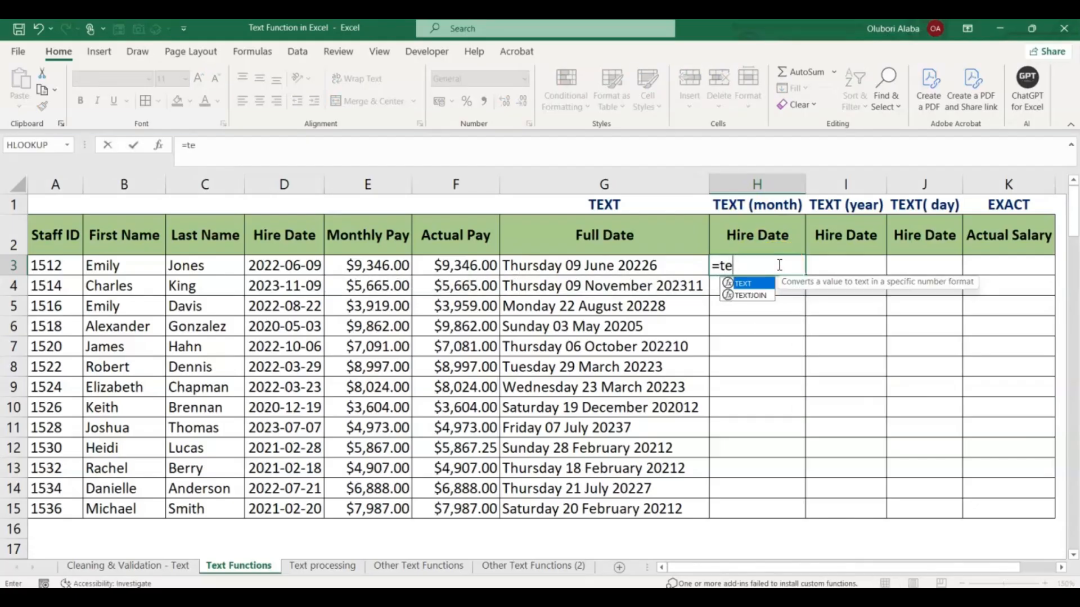
{"action": "key", "text": "Tab"}
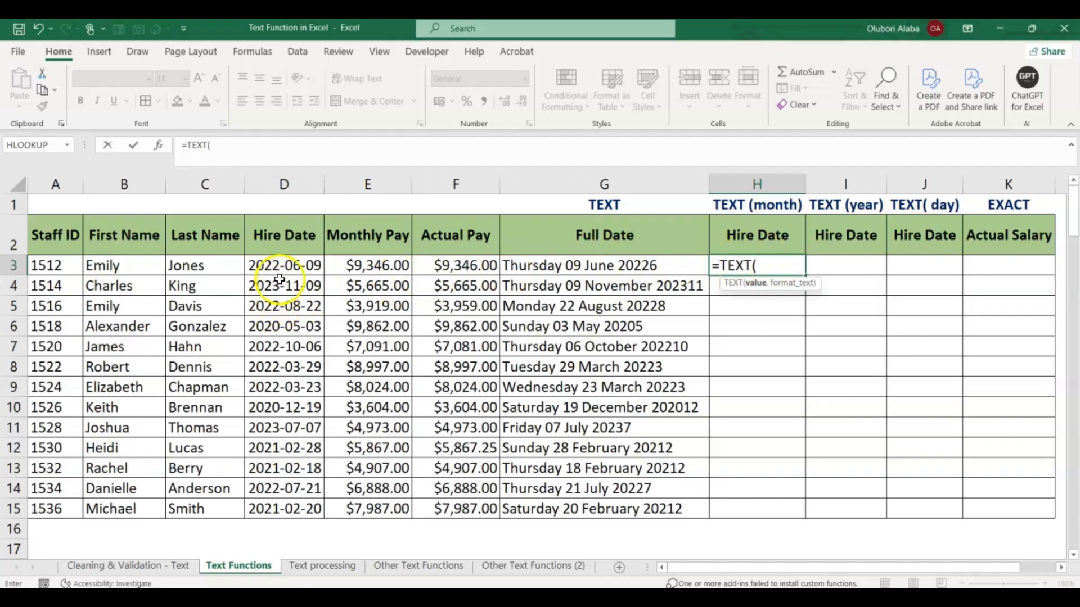
{"action": "left_click", "coordinate": [278, 270]}
{"action": "type", "text": ","}
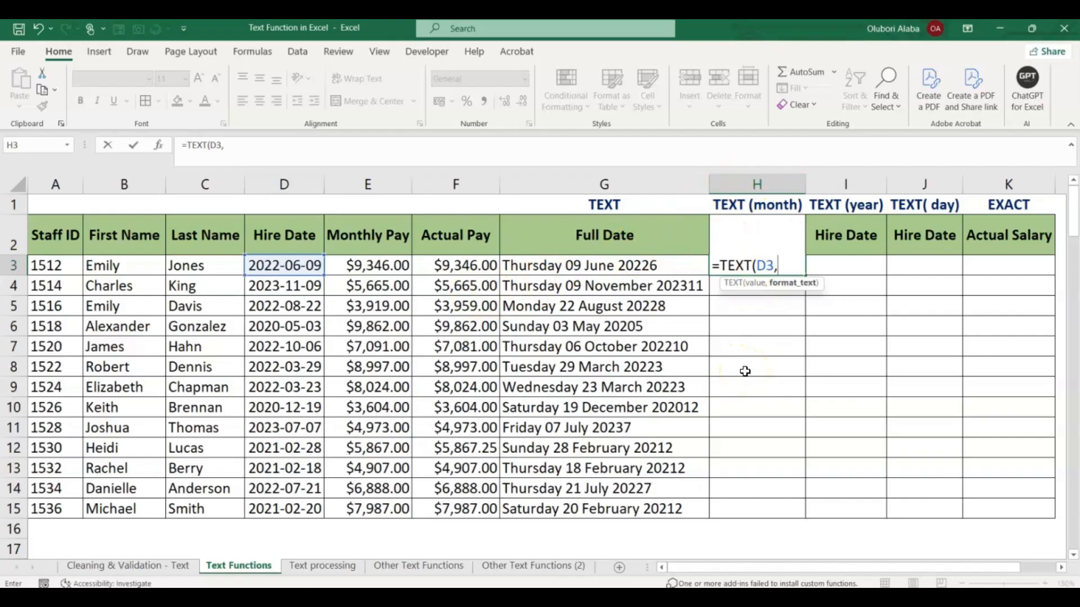
{"action": "type", "text": "\"mmmm"}
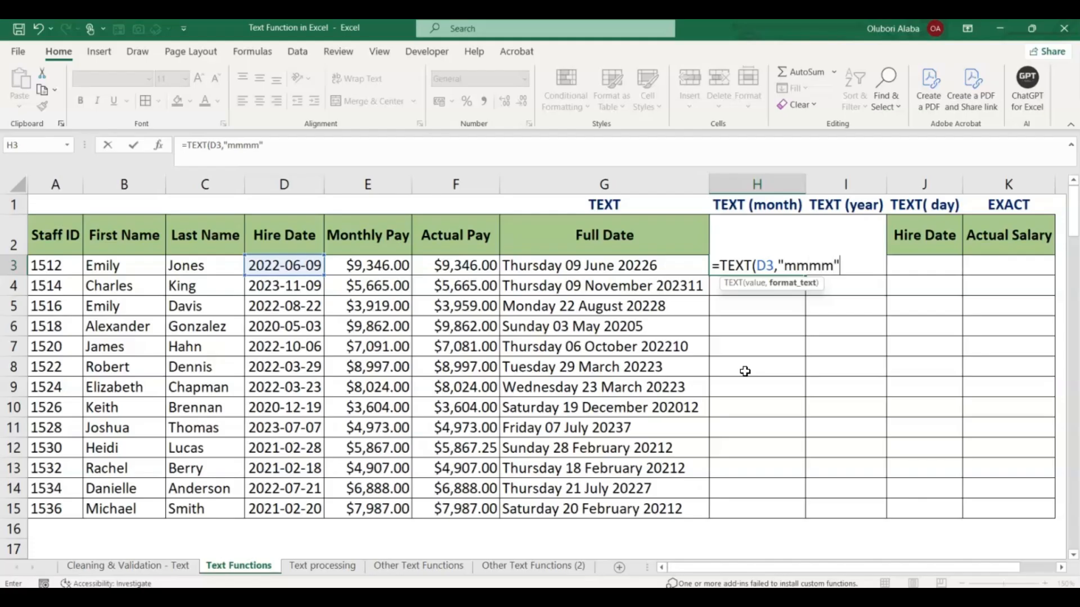
{"action": "key", "text": "Return"}
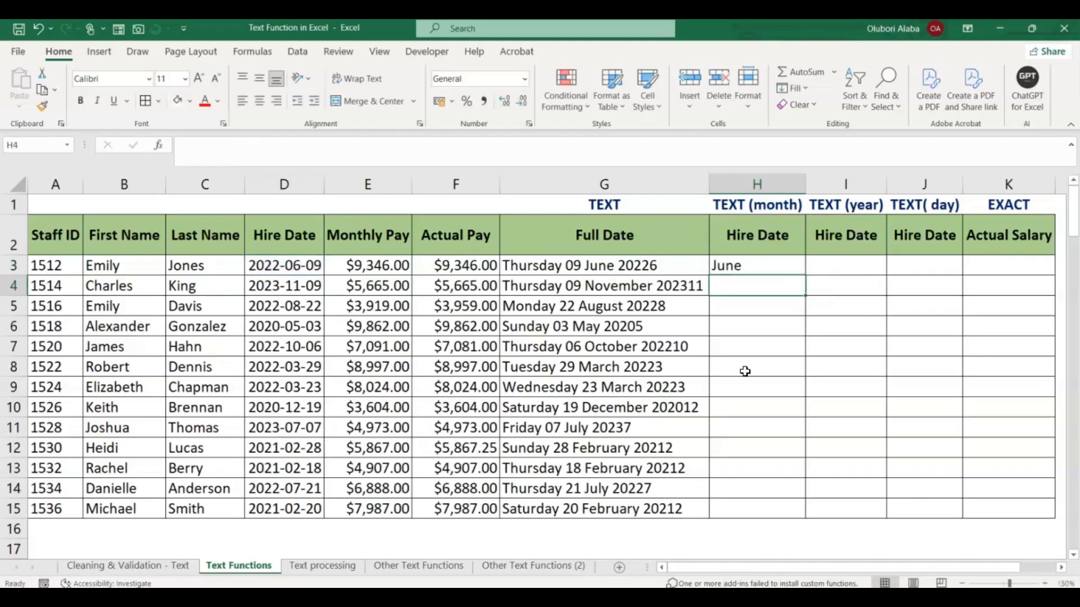
{"action": "left_click", "coordinate": [737, 269]}
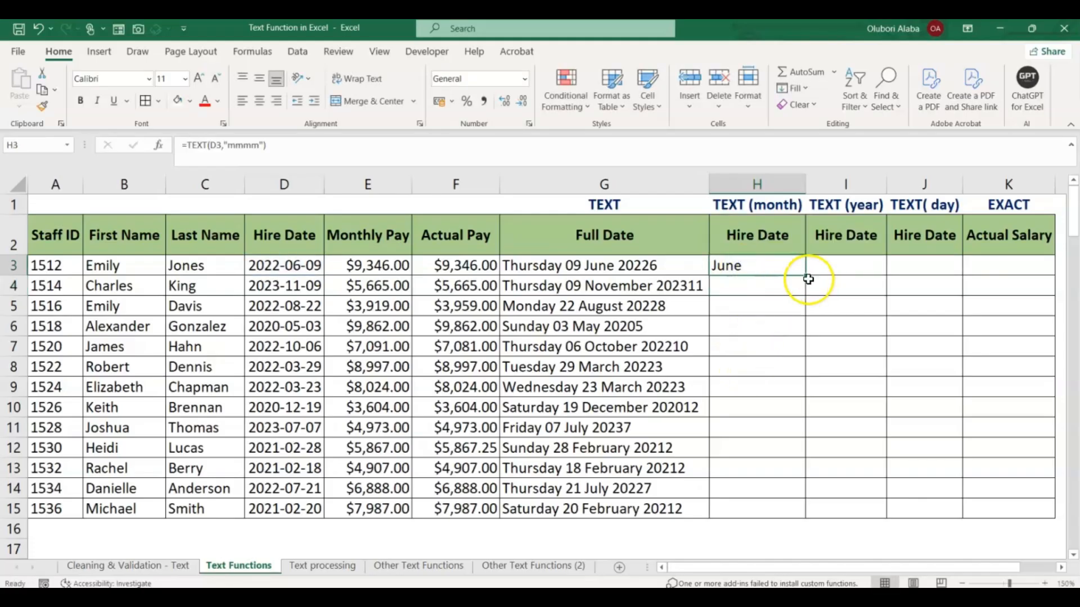
{"action": "double_click", "coordinate": [808, 276]}
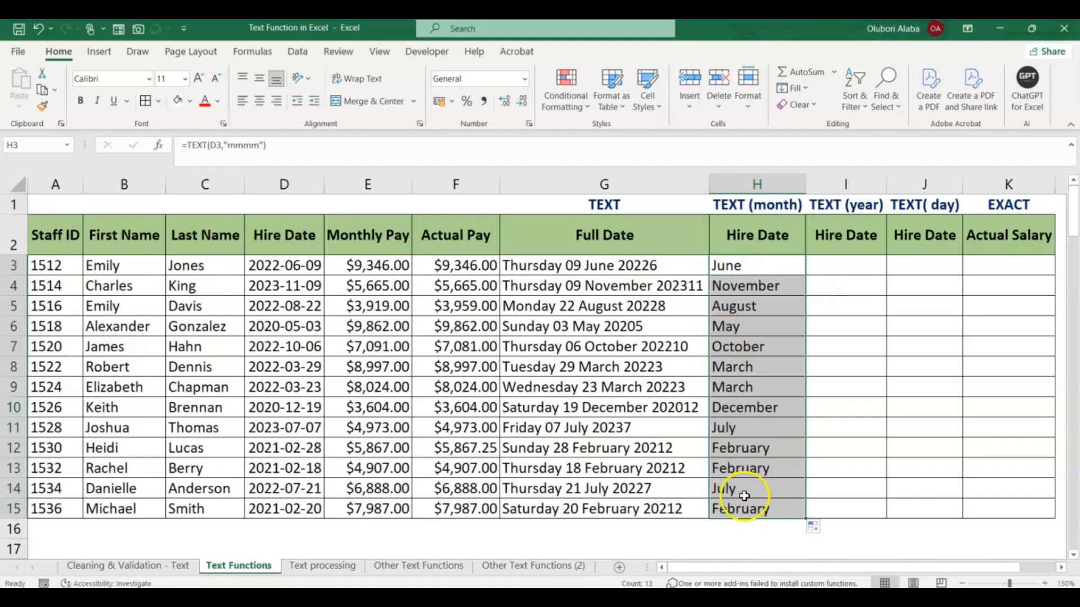
Enter =TEXT(D3,"yyyy") in I3 of the TEXT (year) column and fill it down through I15
{"action": "left_click", "coordinate": [822, 262]}
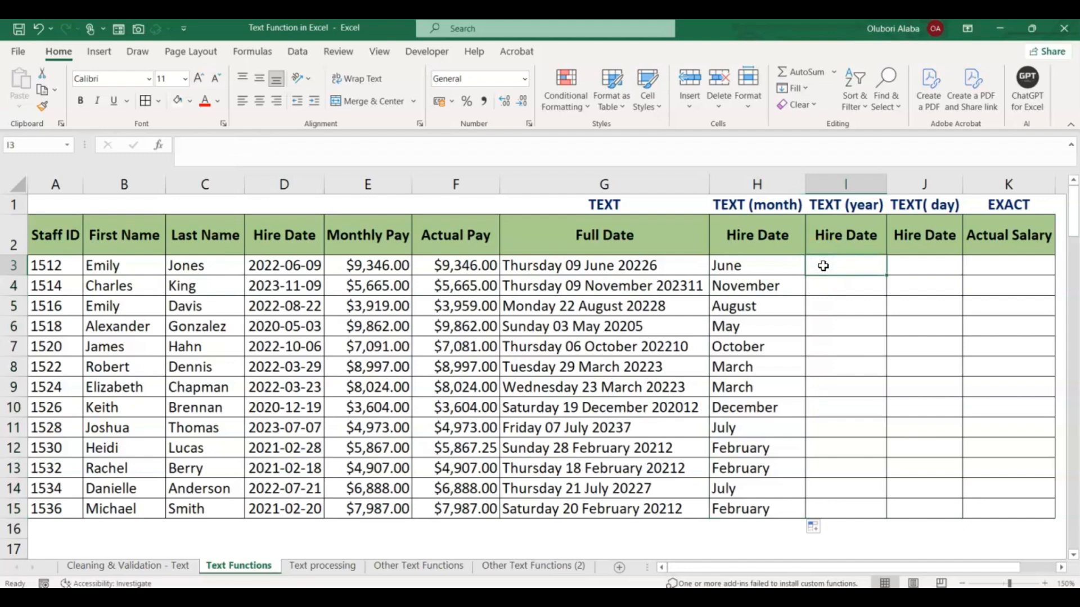
{"action": "type", "text": "="}
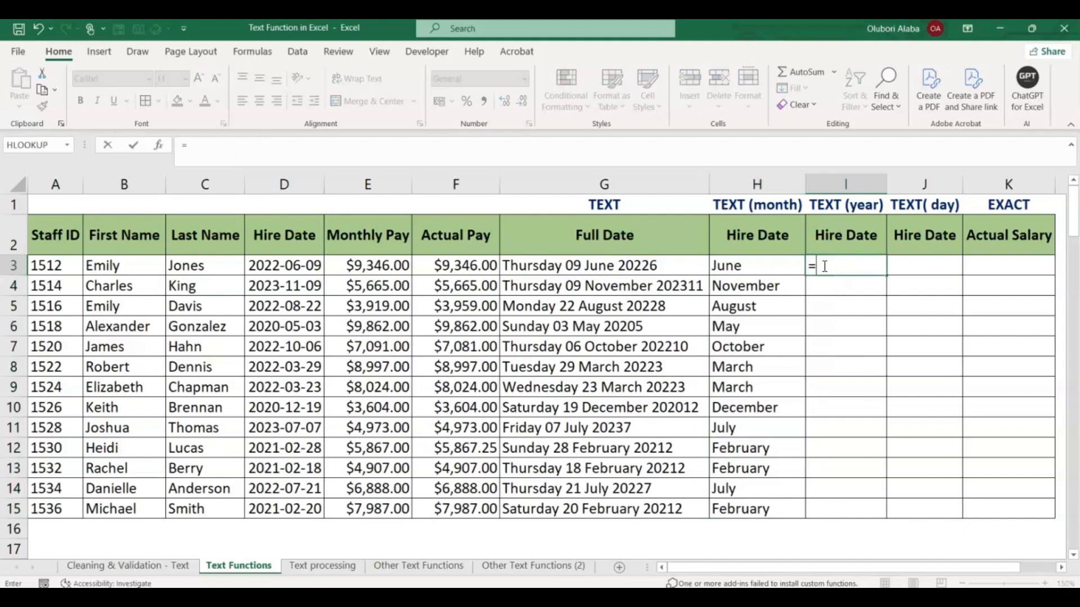
{"action": "type", "text": "TEXT("}
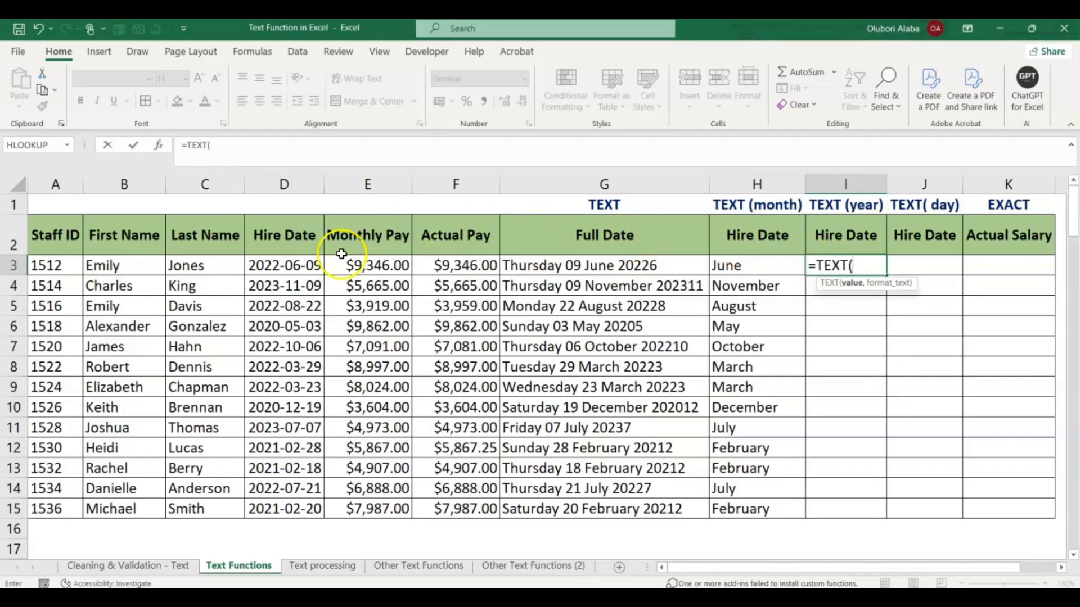
{"action": "left_click", "coordinate": [284, 270]}
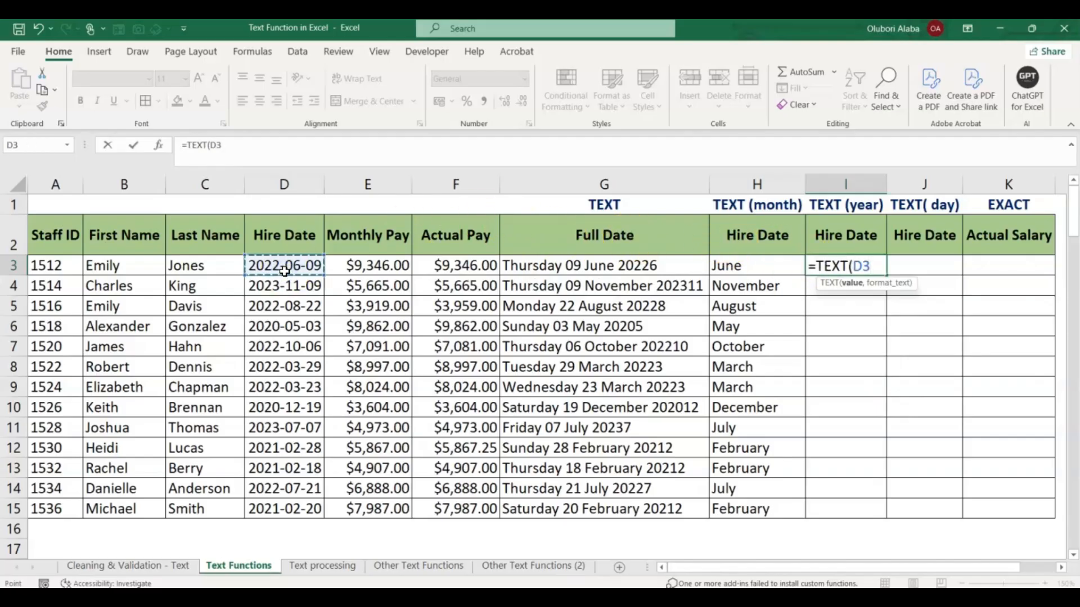
{"action": "type", "text": ","}
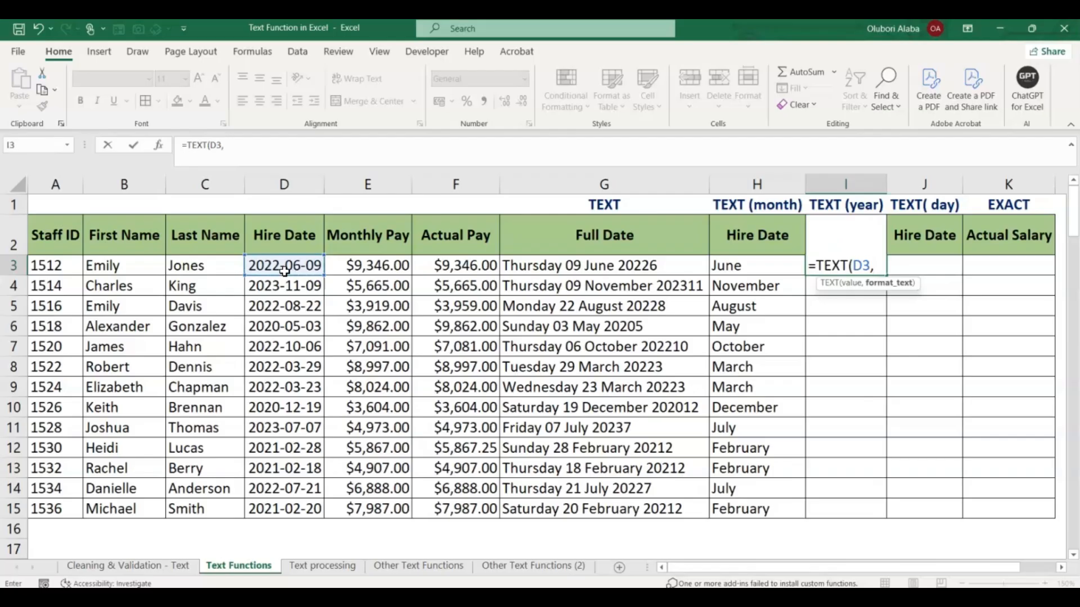
{"action": "type", "text": "\"yyyy"}
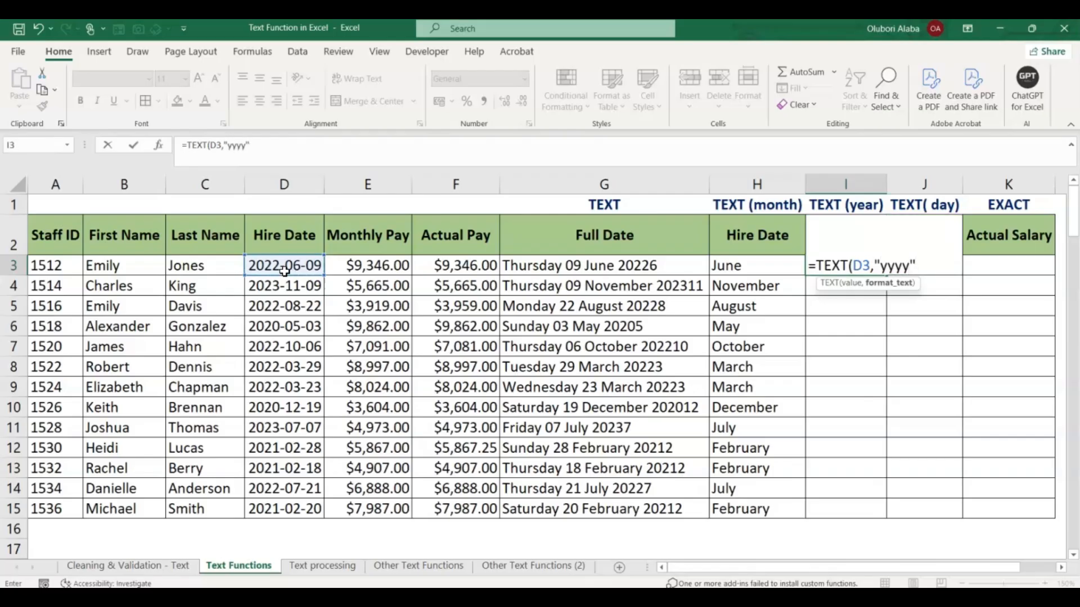
{"action": "key", "text": "Return"}
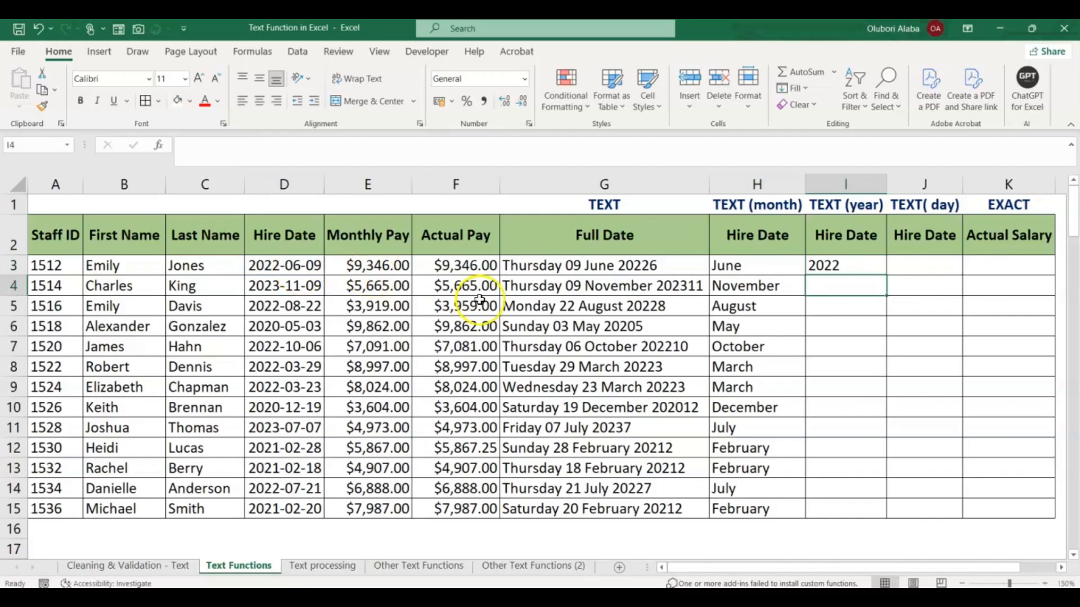
{"action": "left_click", "coordinate": [837, 261]}
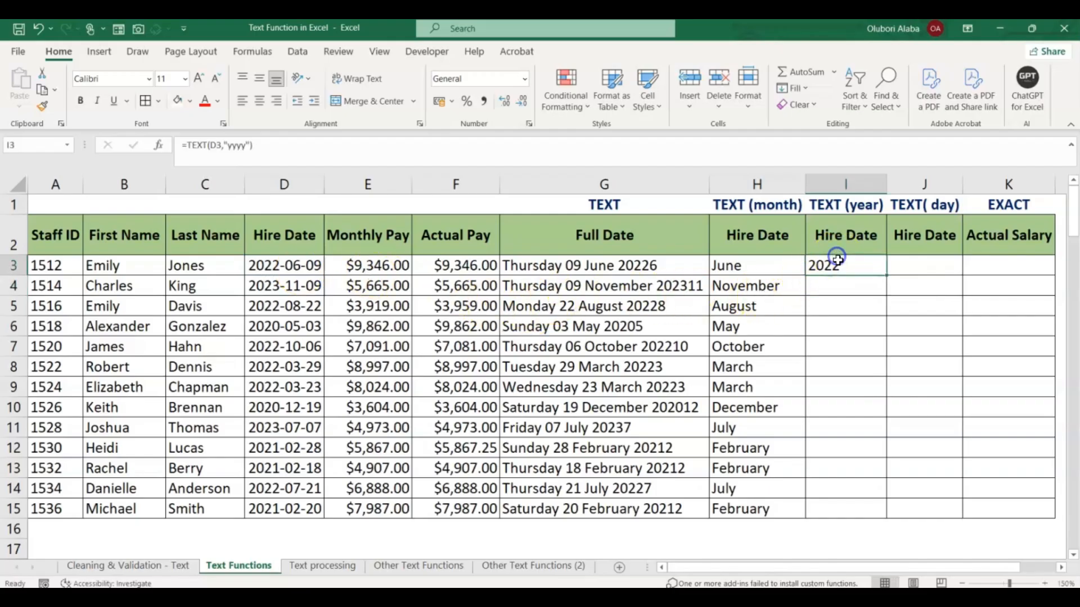
{"action": "double_click", "coordinate": [887, 275]}
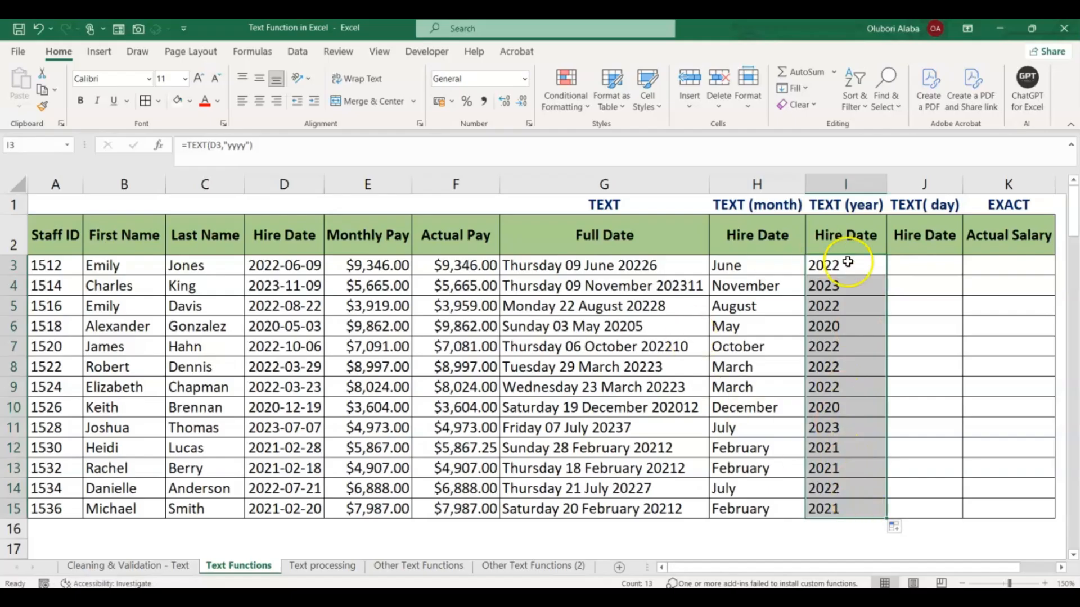
Enter =TEXT(D3,"dddd") in J3 of the TEXT (day) column and fill it down through J15
{"action": "left_click", "coordinate": [909, 270]}
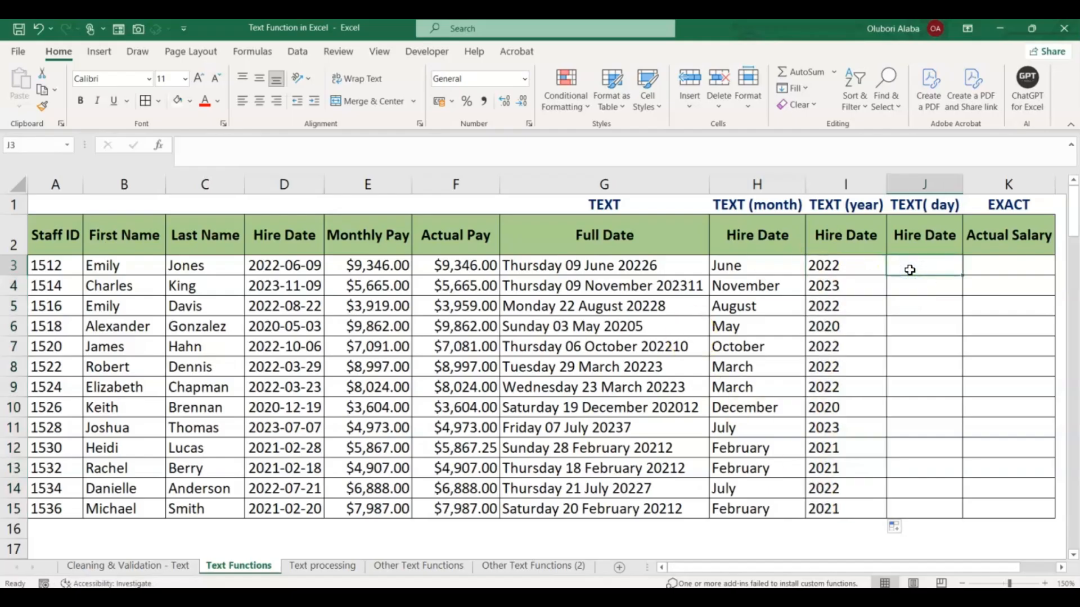
{"action": "type", "text": "=tex"}
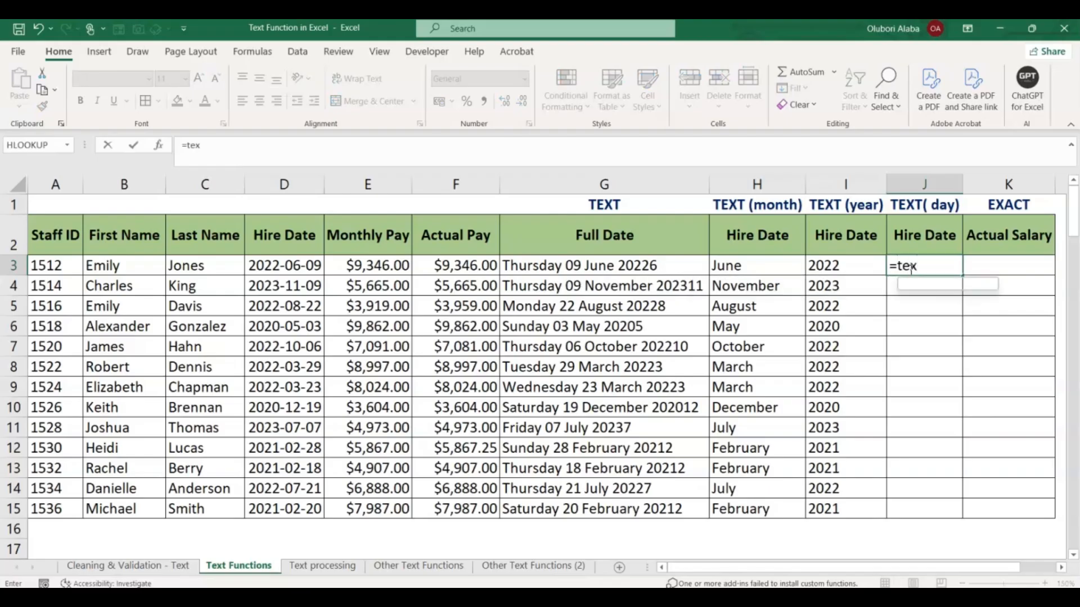
{"action": "key", "text": "Tab"}
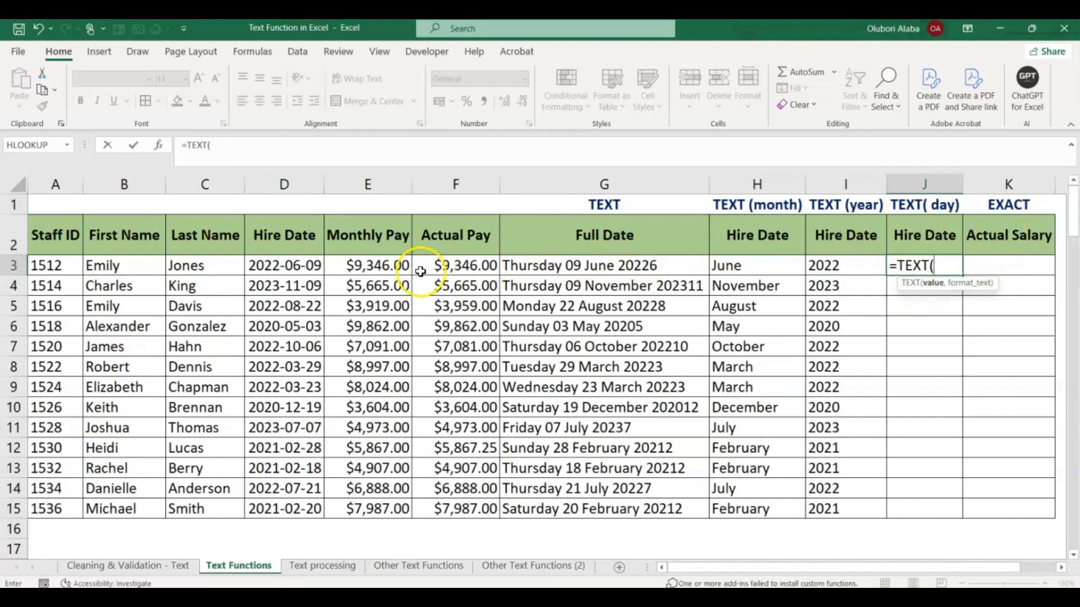
{"action": "left_click", "coordinate": [308, 265]}
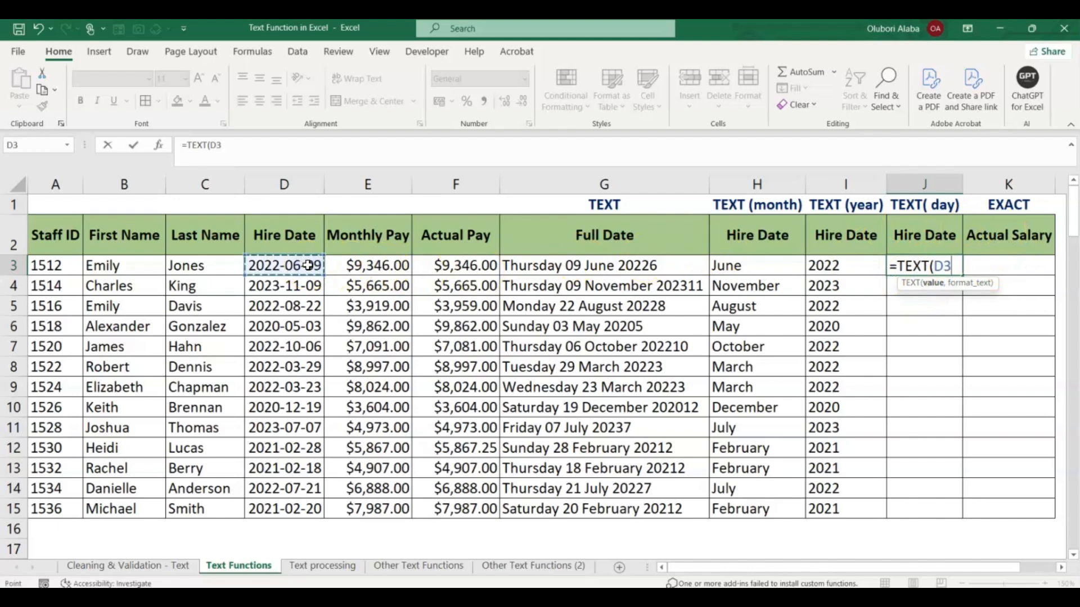
{"action": "type", "text": ",\"dddd"}
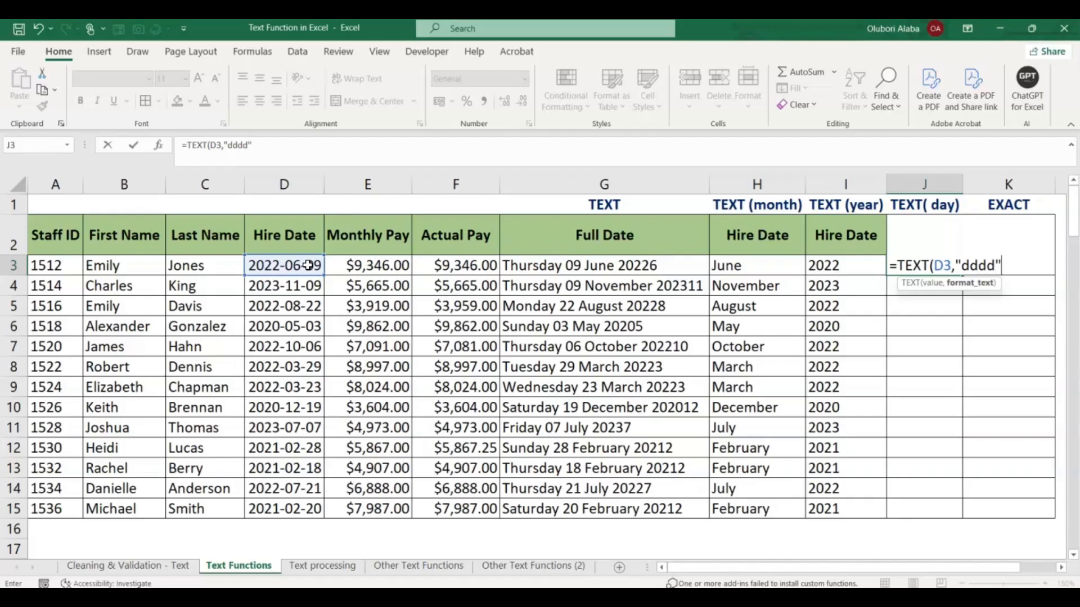
{"action": "key", "text": "Return"}
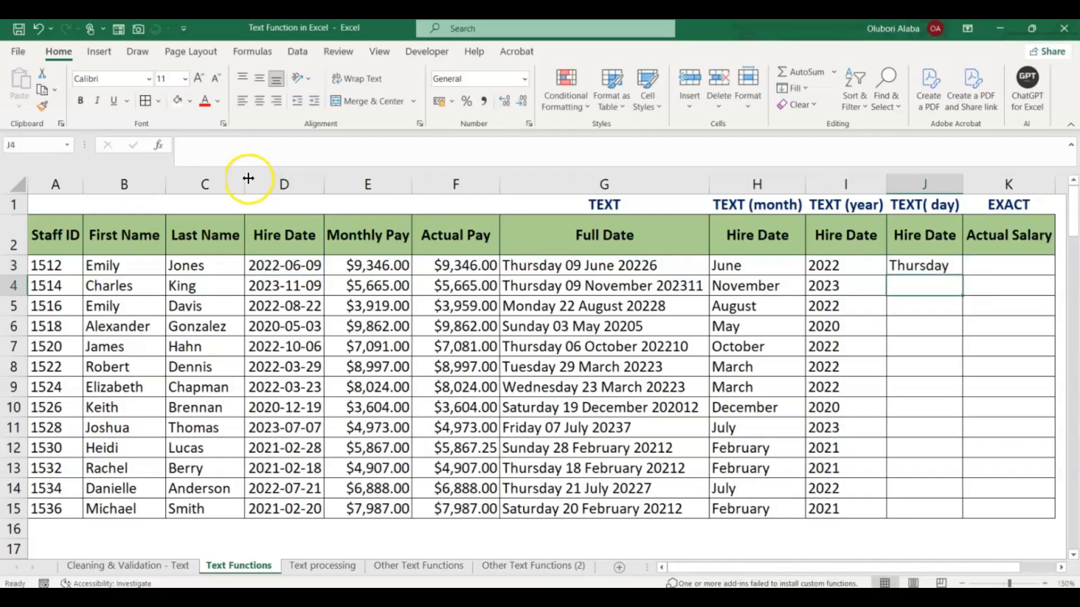
{"action": "left_click", "coordinate": [947, 265]}
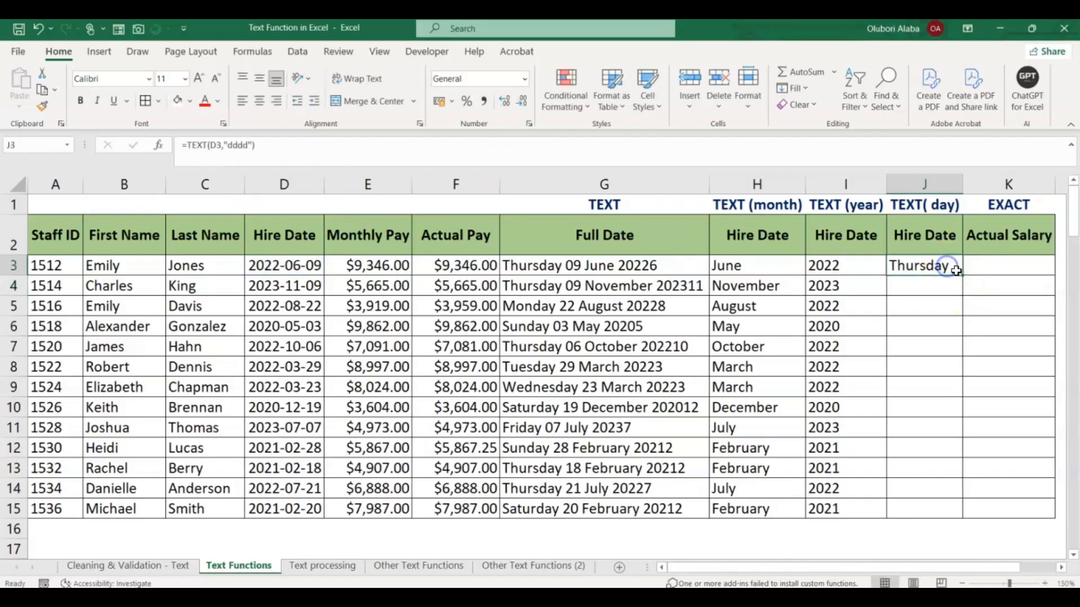
{"action": "double_click", "coordinate": [962, 275]}
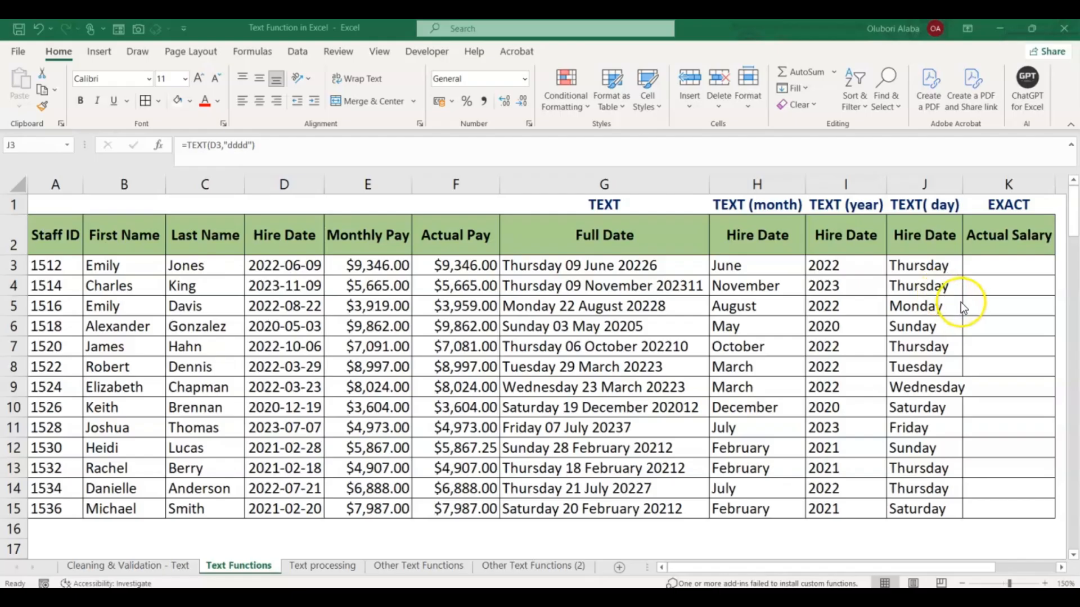
Compare Monthly Pay with Actual Pay by entering =EXACT(E3,F3) in K3 of the Actual Salary column
{"action": "left_click", "coordinate": [984, 265]}
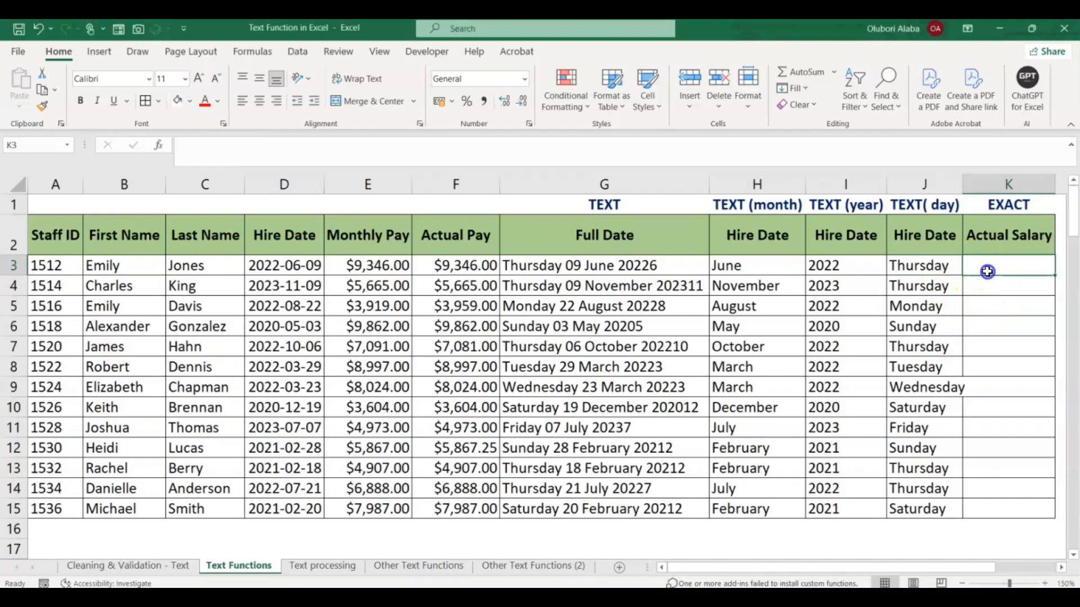
{"action": "left_click", "coordinate": [1061, 569]}
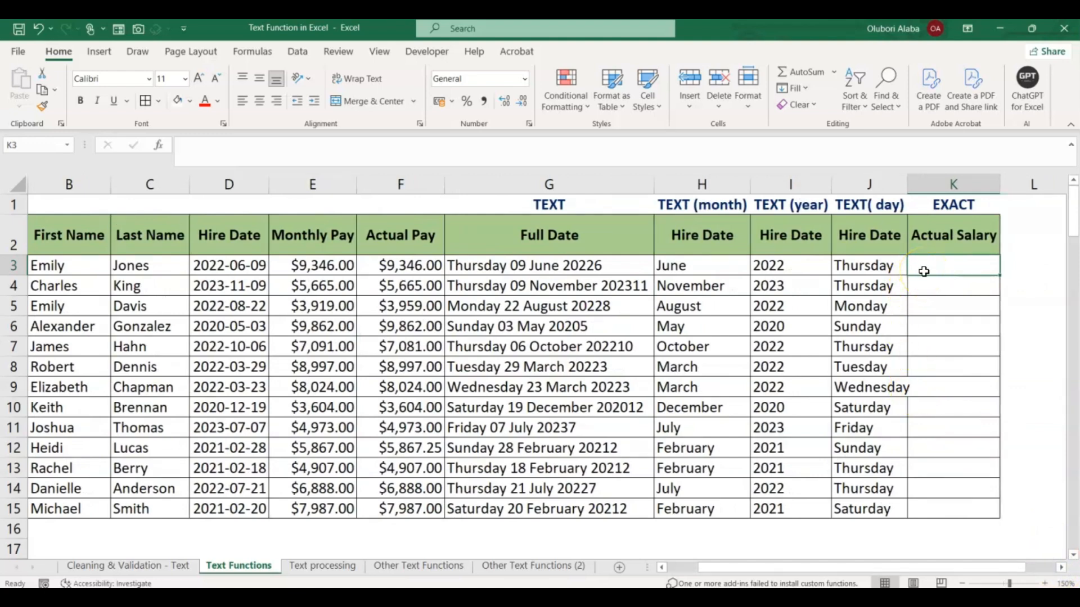
{"action": "type", "text": "=EX"}
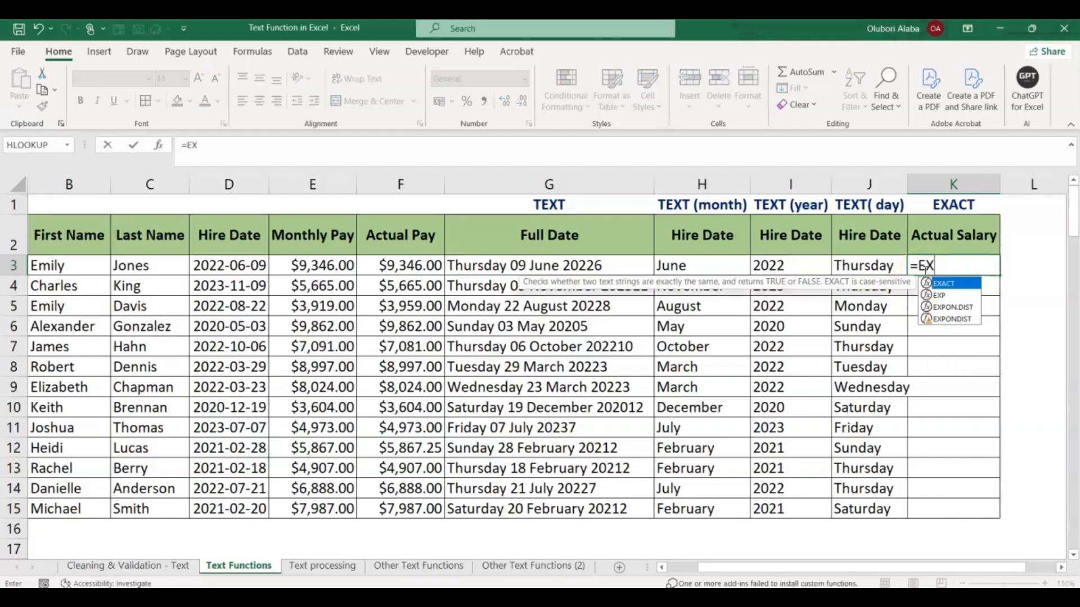
{"action": "key", "text": "Tab"}
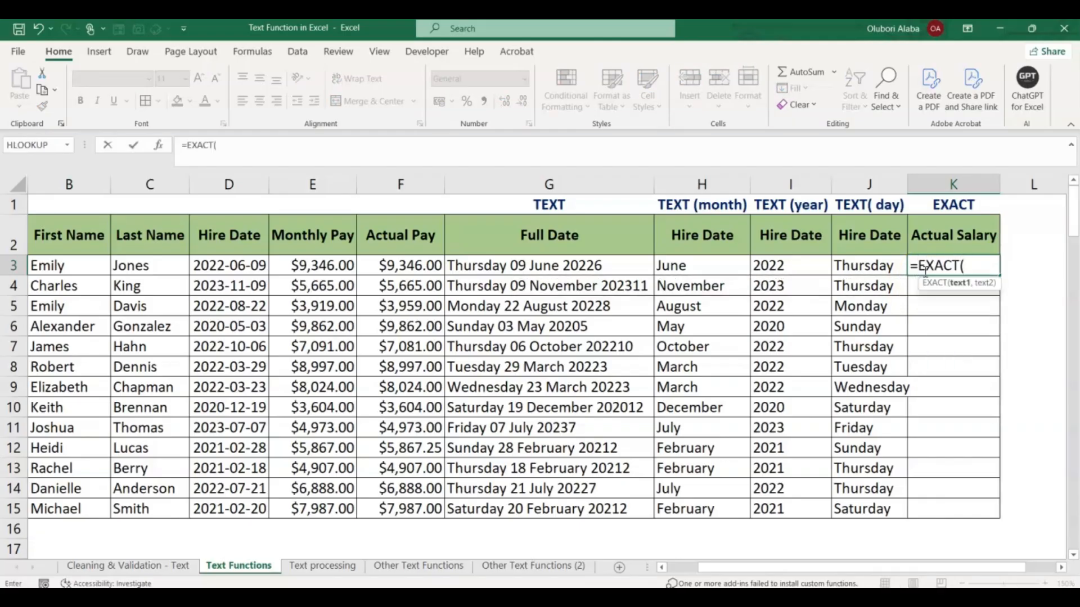
{"action": "left_click", "coordinate": [335, 268]}
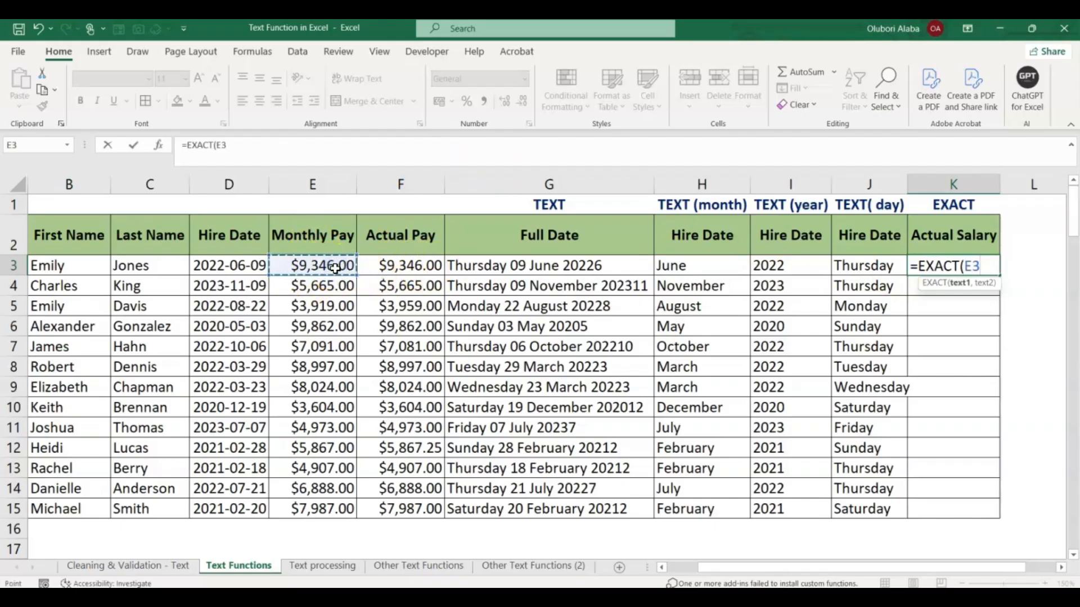
{"action": "type", "text": ","}
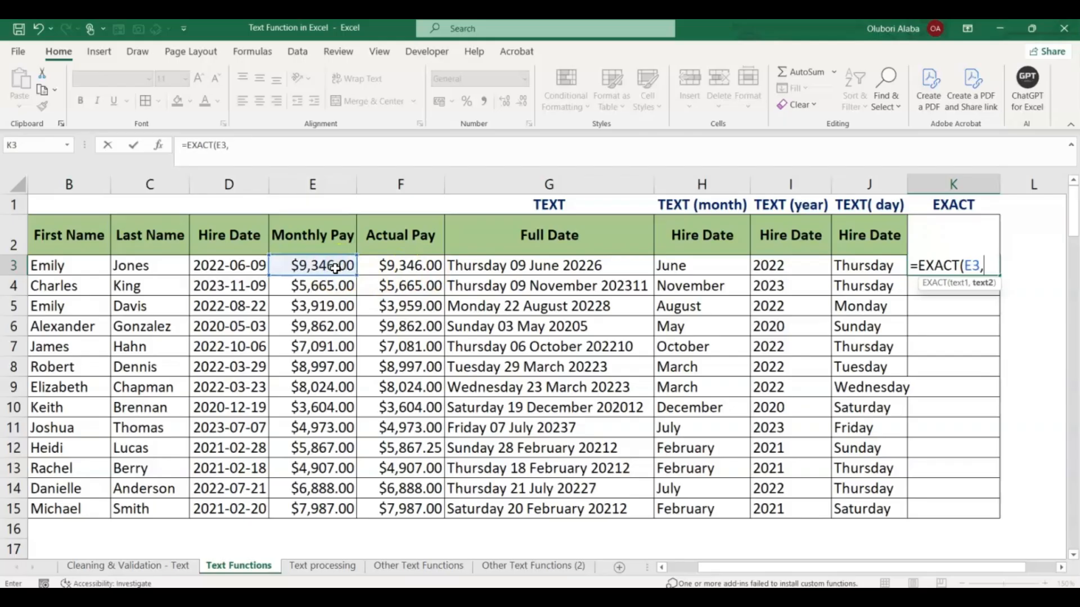
{"action": "left_click", "coordinate": [395, 268]}
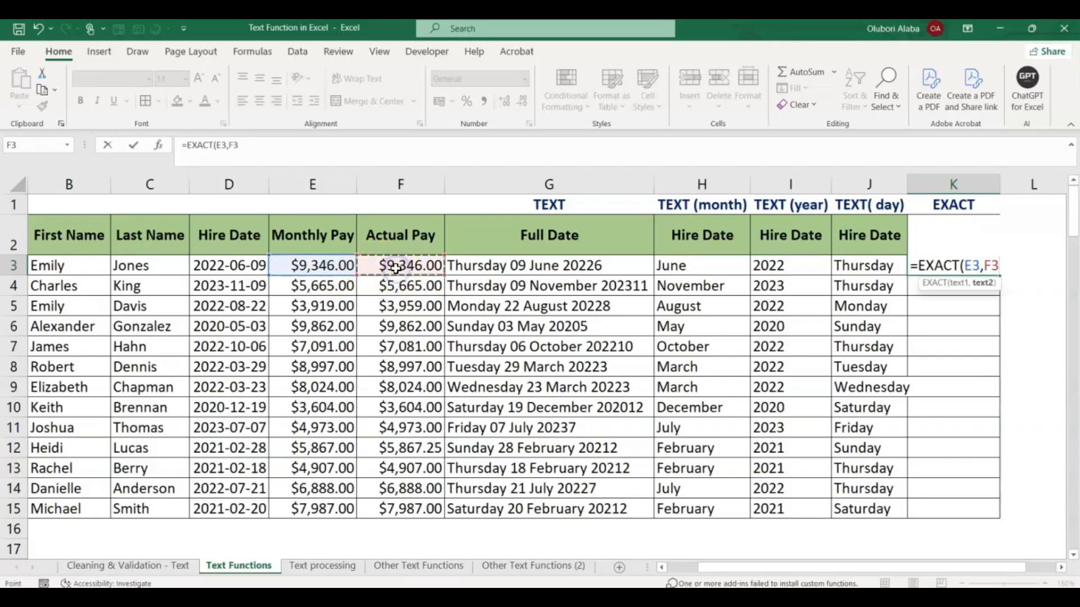
{"action": "key", "text": "Return"}
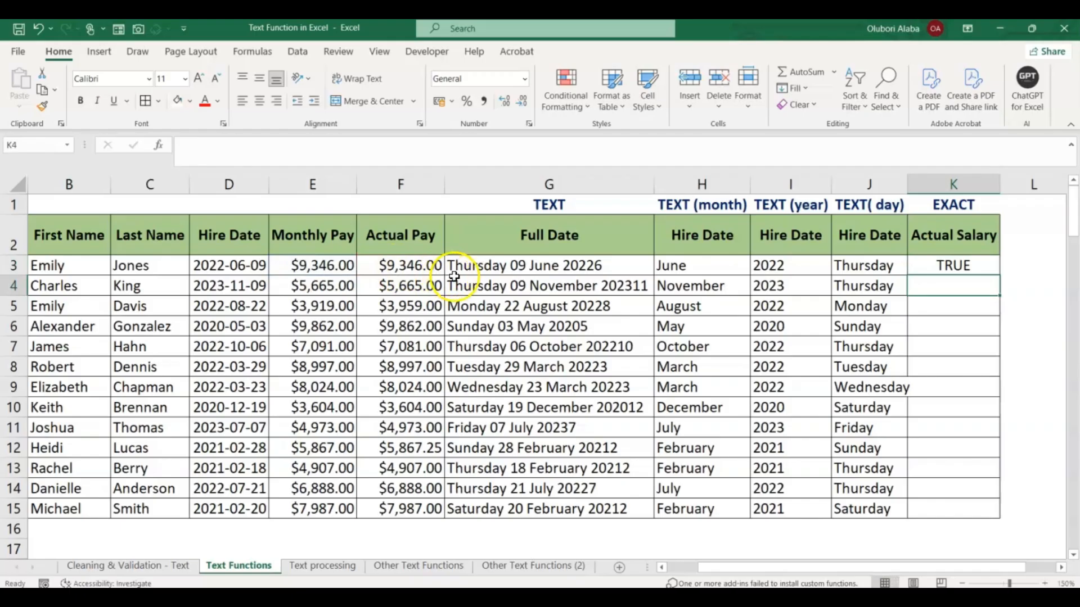
{"action": "left_click", "coordinate": [954, 264]}
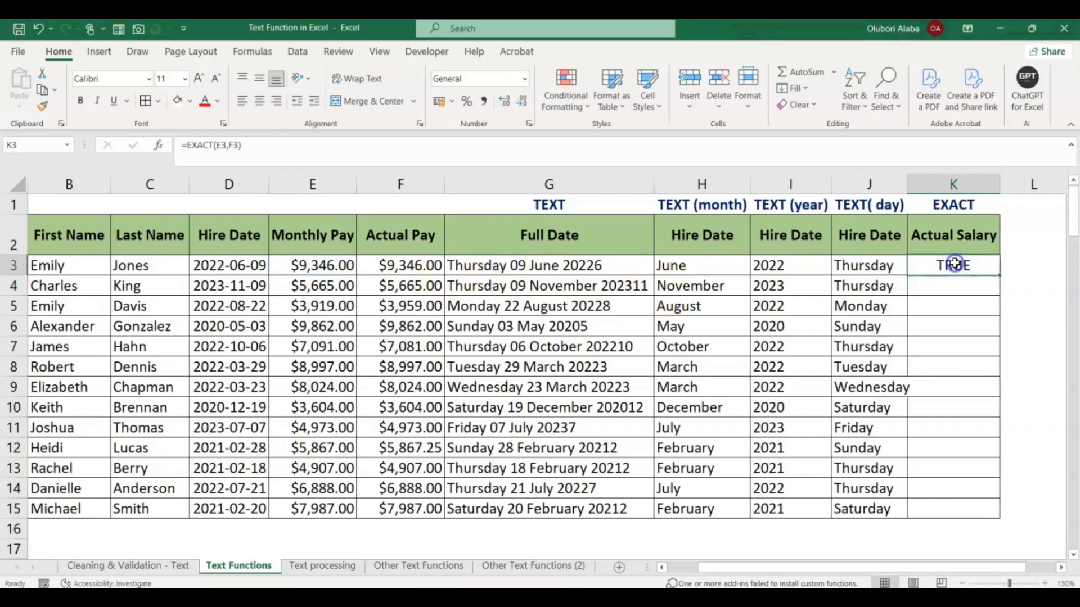
Fill the EXACT formula from K3 down through K15 and inspect the mismatch results in K12 and K7
{"action": "double_click", "coordinate": [999, 275]}
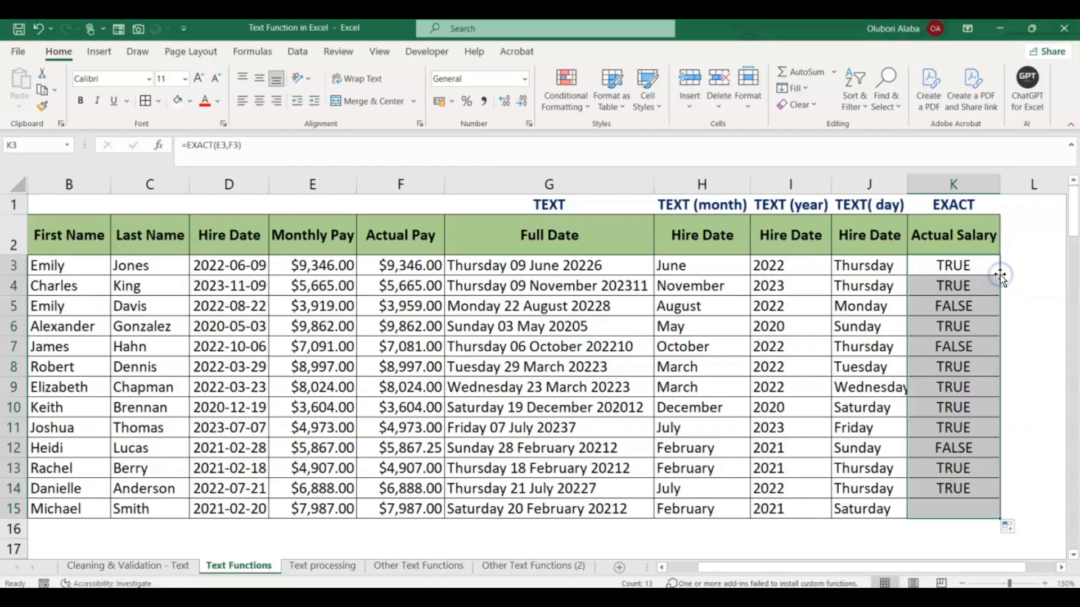
{"action": "left_click", "coordinate": [949, 448]}
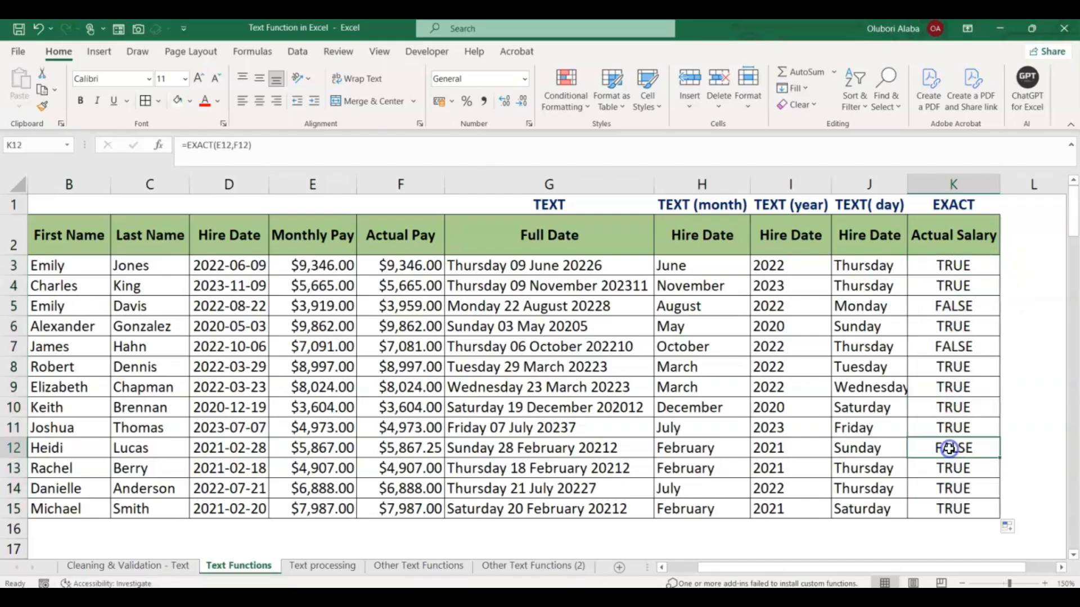
{"action": "left_click", "coordinate": [946, 349]}
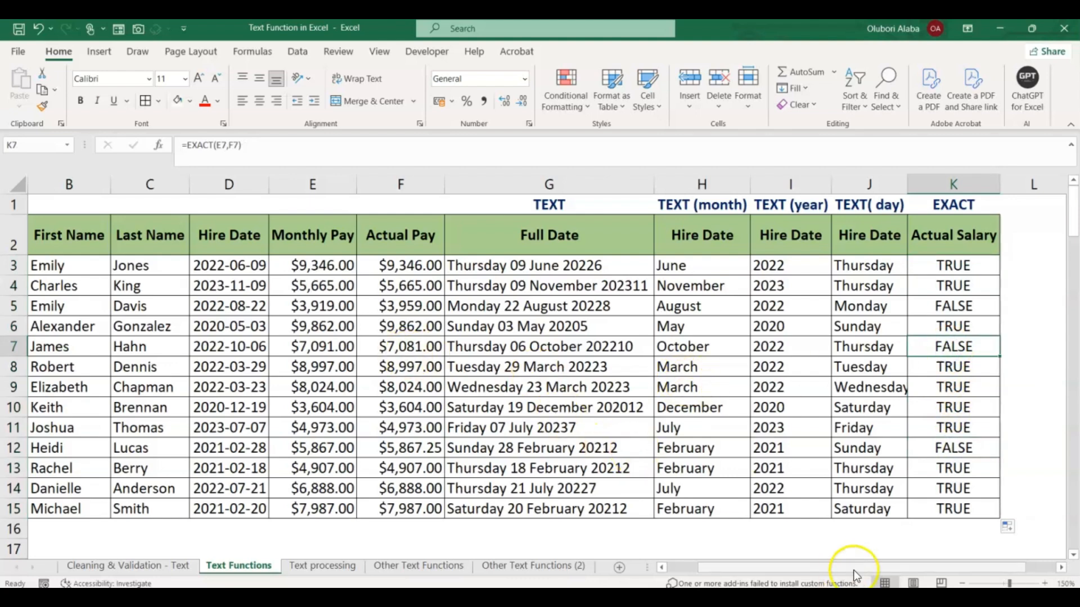
Enter the sample texts GO in L4 and go in M4 beside the table
{"action": "left_click", "coordinate": [1062, 568]}
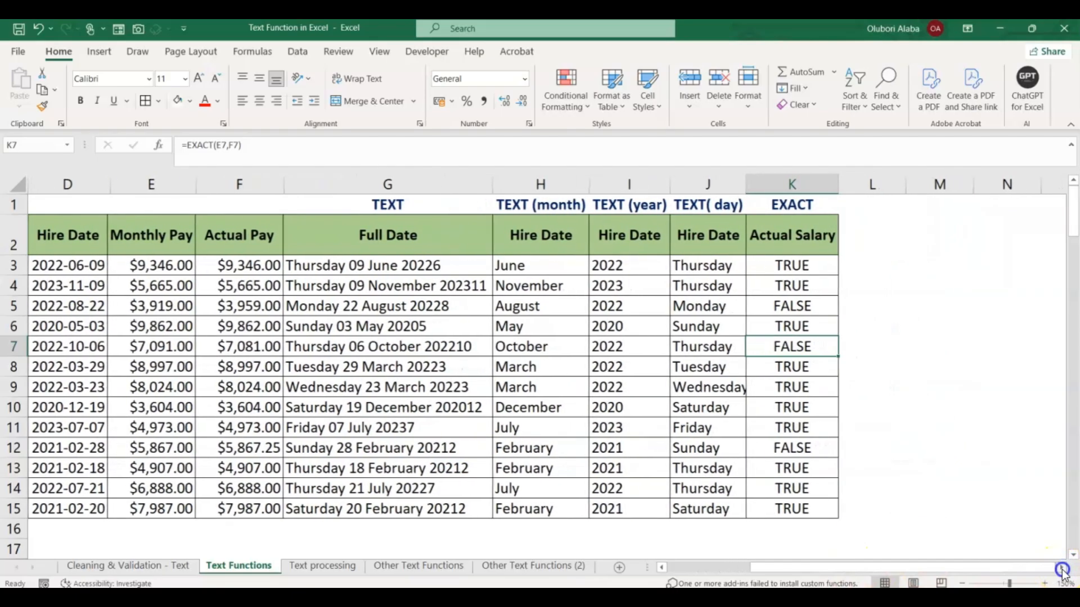
{"action": "left_click", "coordinate": [1062, 568]}
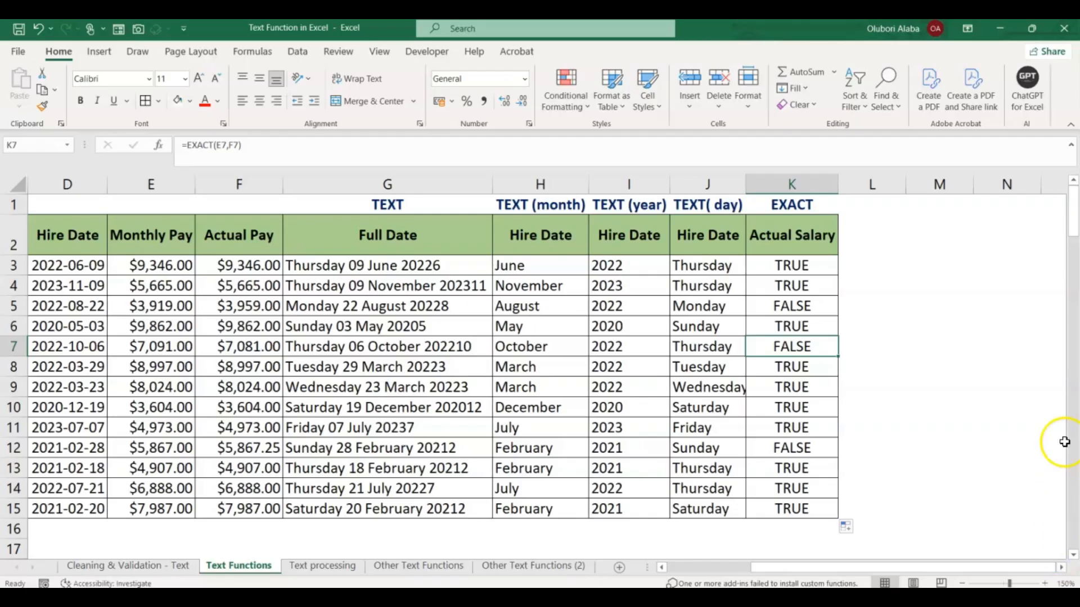
{"action": "left_click", "coordinate": [881, 277]}
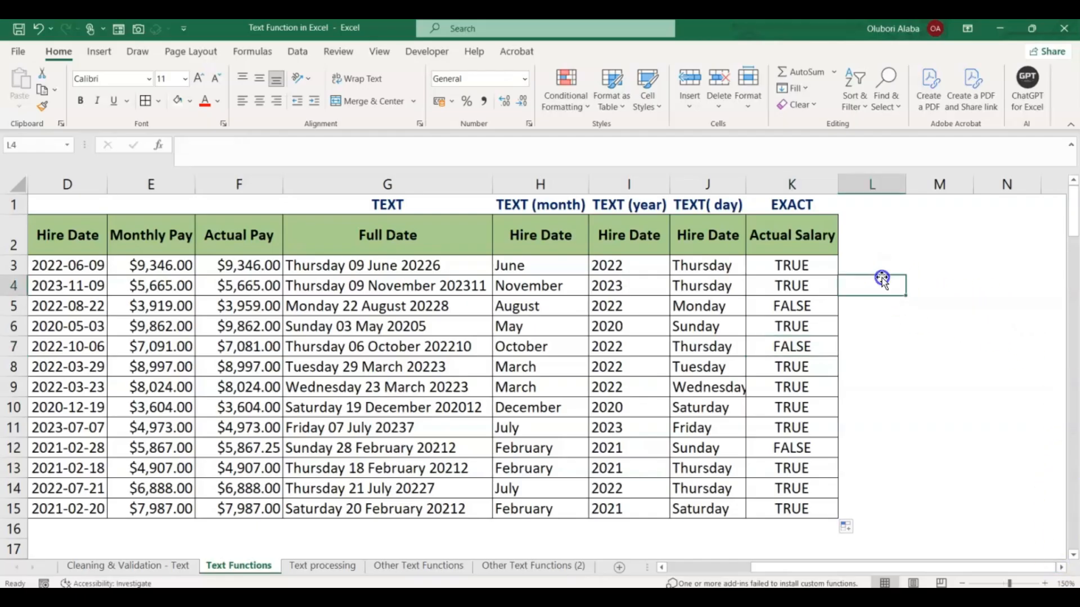
{"action": "type", "text": "GO"}
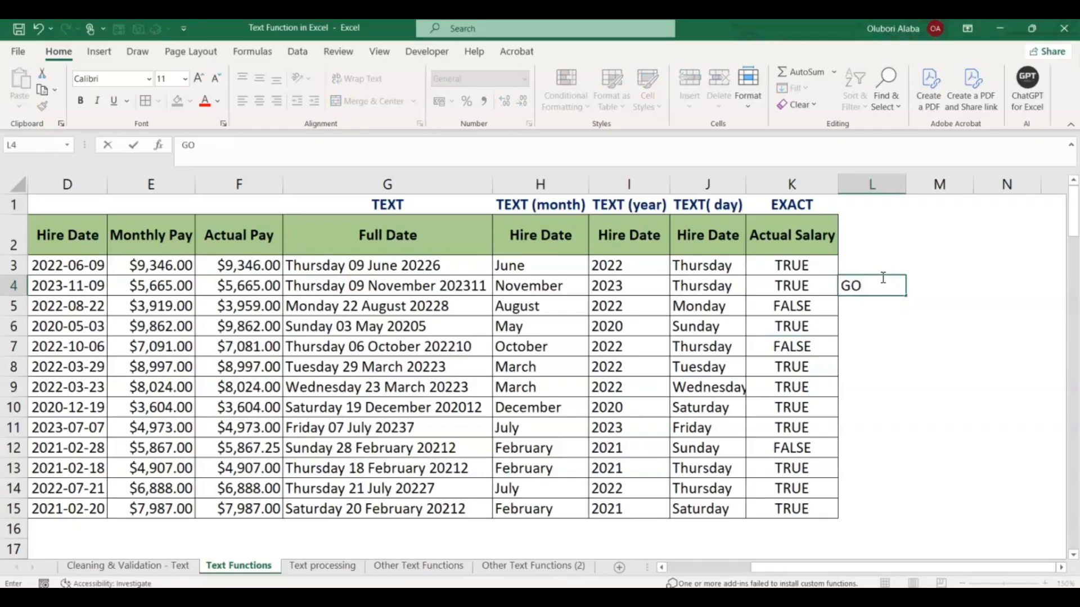
{"action": "key", "text": "Tab"}
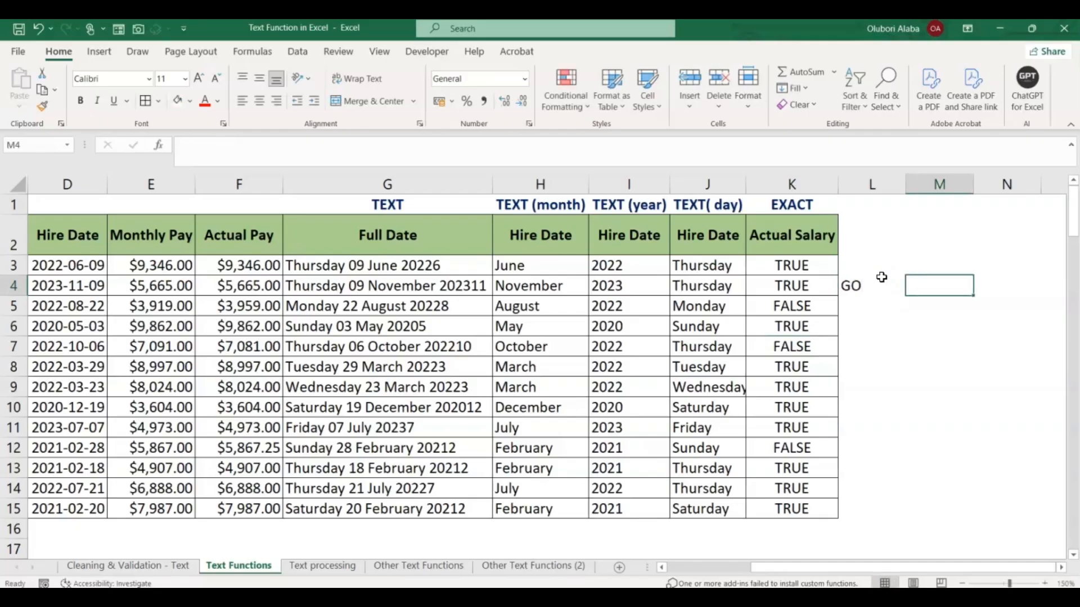
{"action": "type", "text": "g"}
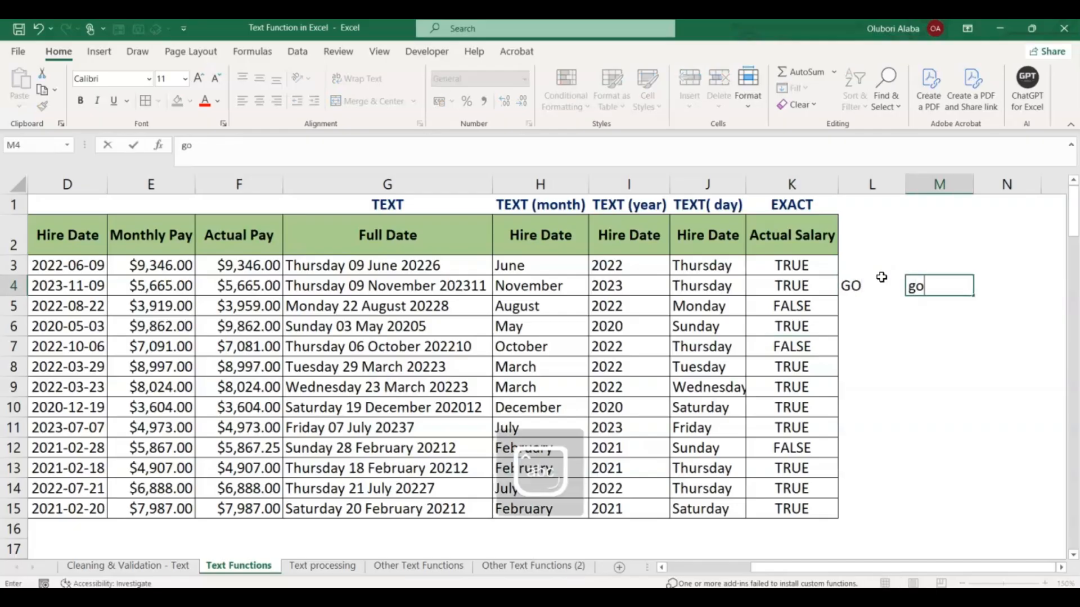
{"action": "type", "text": "o"}
Compare the two sample texts case-sensitively by entering =EXACT(L4,M4) in L6
{"action": "left_click", "coordinate": [865, 331]}
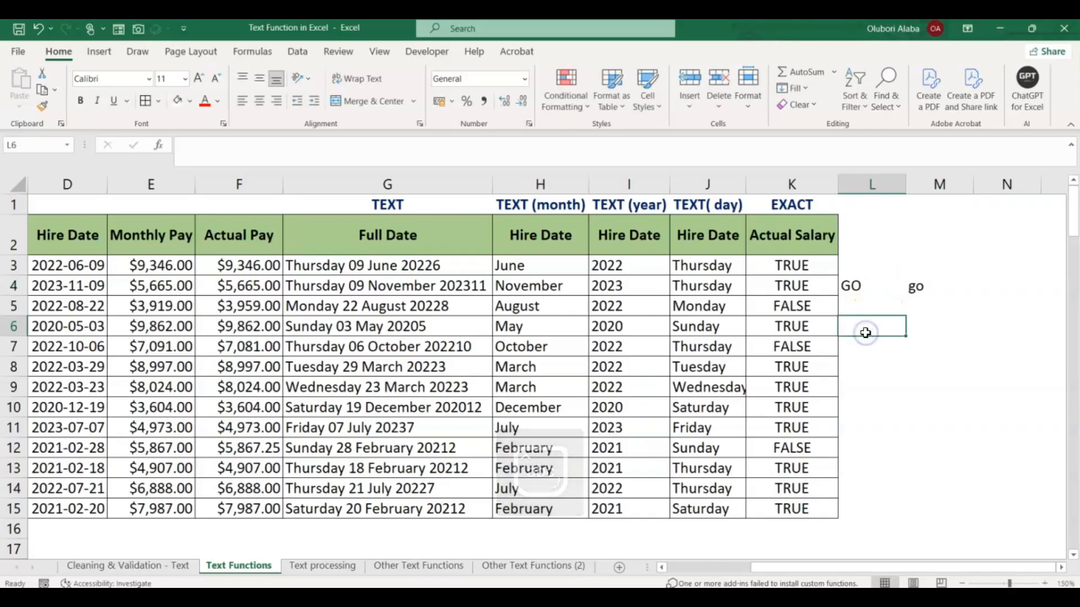
{"action": "type", "text": "=ex"}
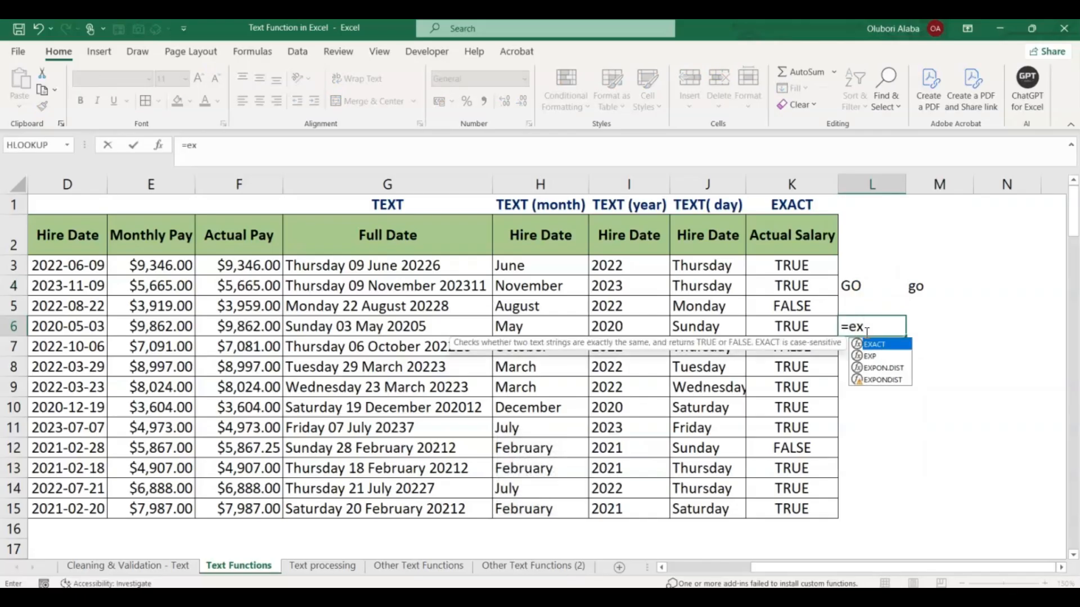
{"action": "key", "text": "Tab"}
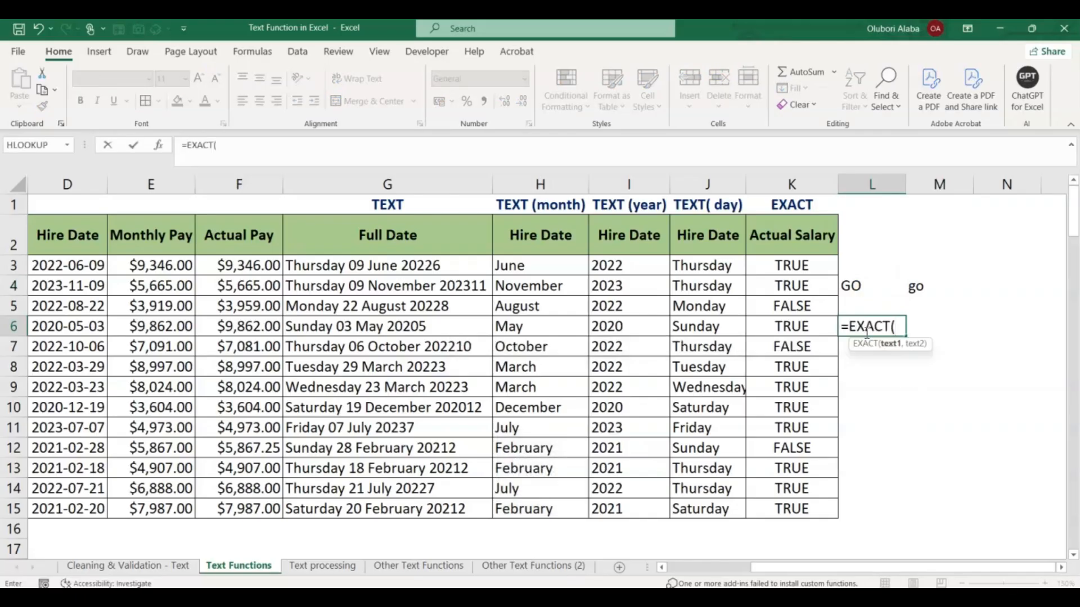
{"action": "left_click", "coordinate": [854, 285]}
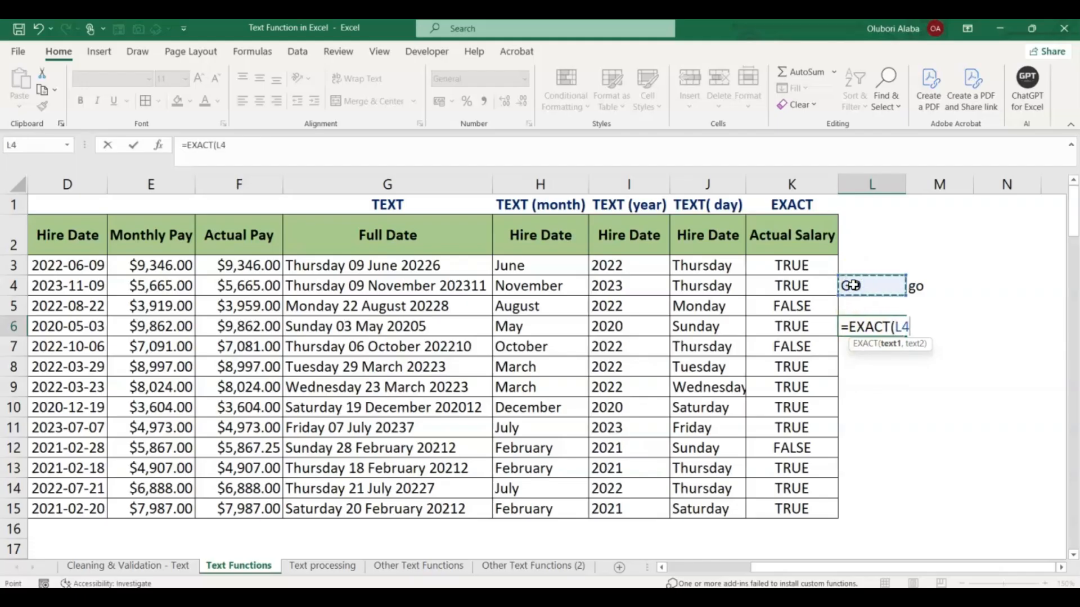
{"action": "type", "text": ","}
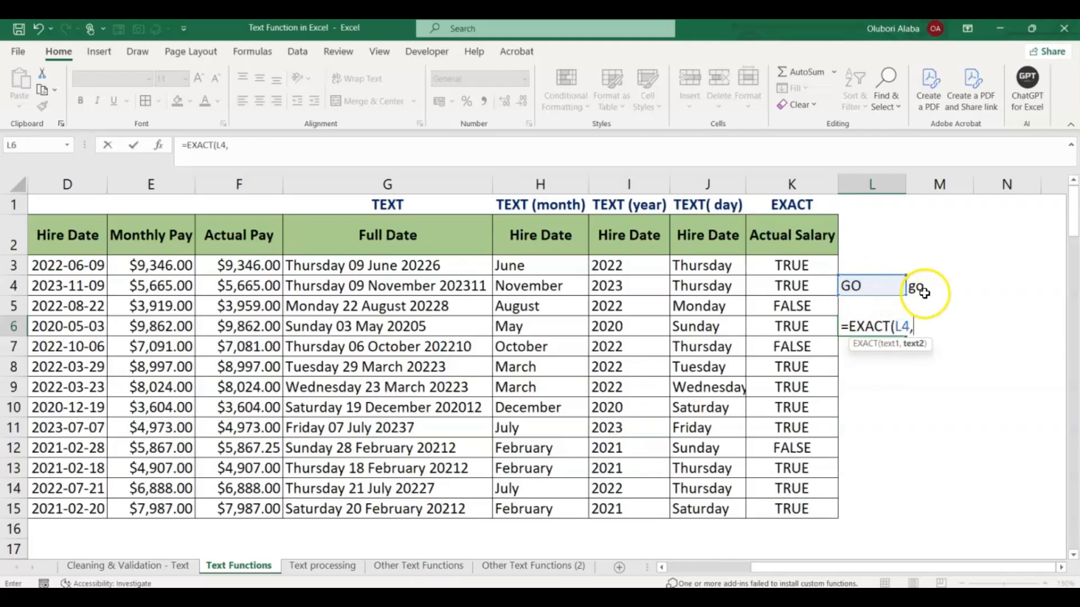
{"action": "left_click", "coordinate": [922, 291]}
{"action": "key", "text": "Return"}
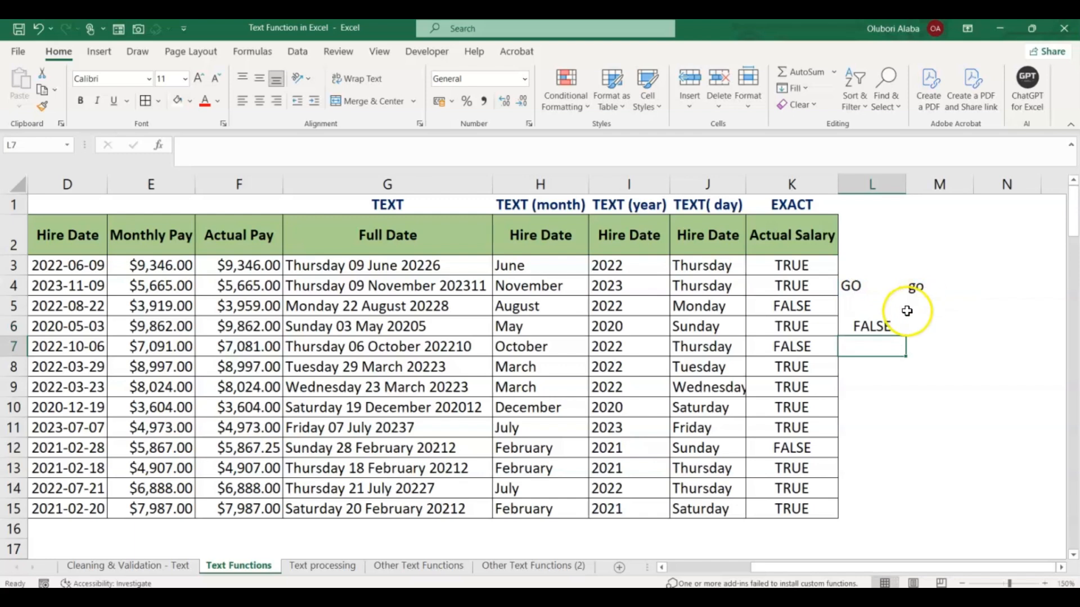
{"action": "left_click", "coordinate": [869, 330]}
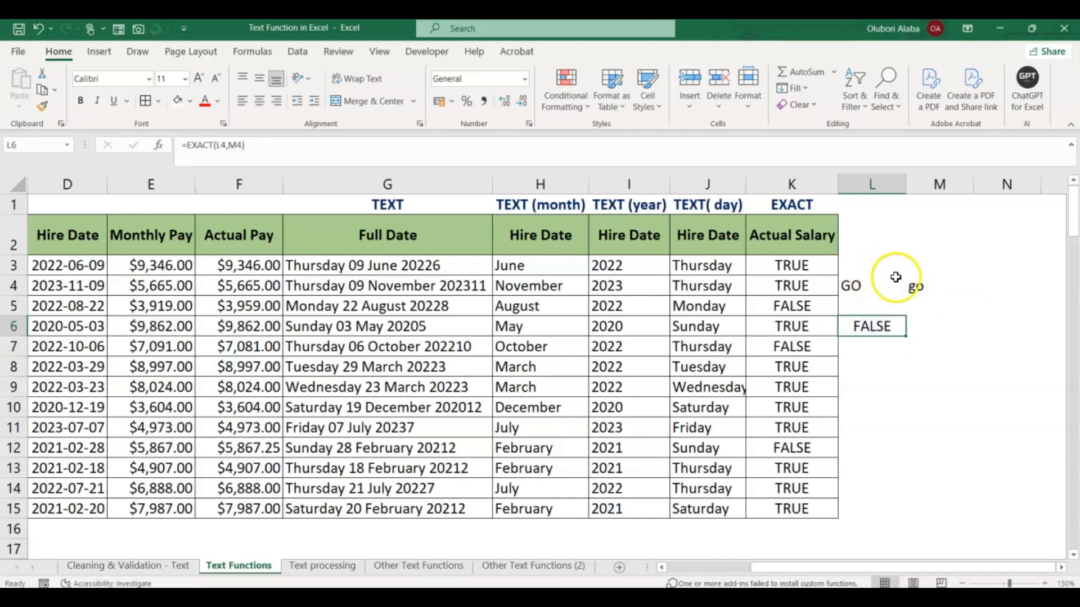
Compare the same sample texts with the equals operator by entering =L4=M4 in L8, and recheck the EXACT formula in L6
{"action": "left_click", "coordinate": [872, 365]}
{"action": "type", "text": "="}
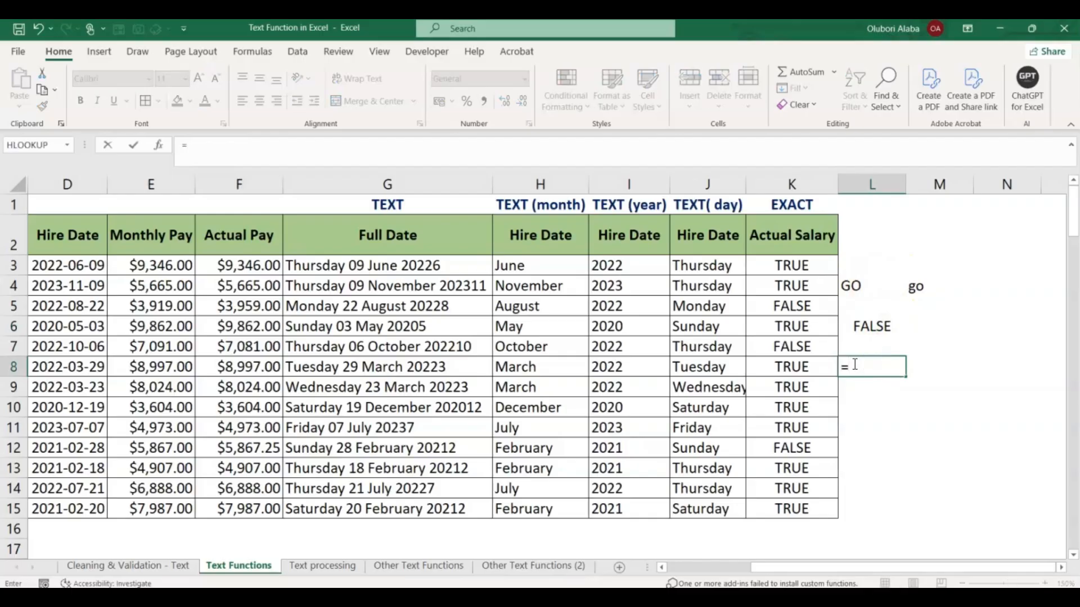
{"action": "left_click", "coordinate": [851, 284]}
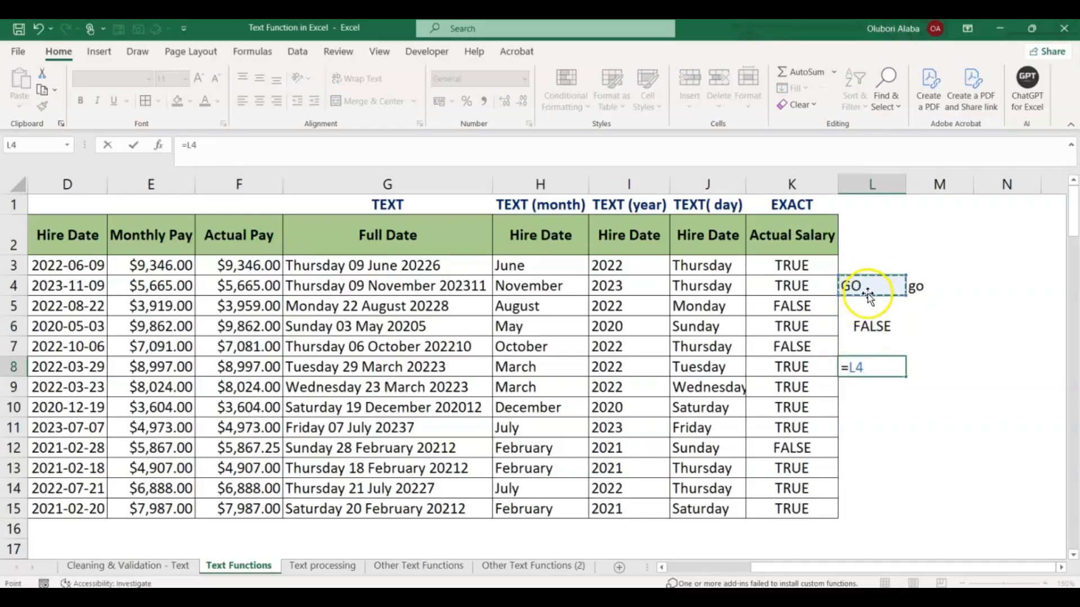
{"action": "type", "text": "="}
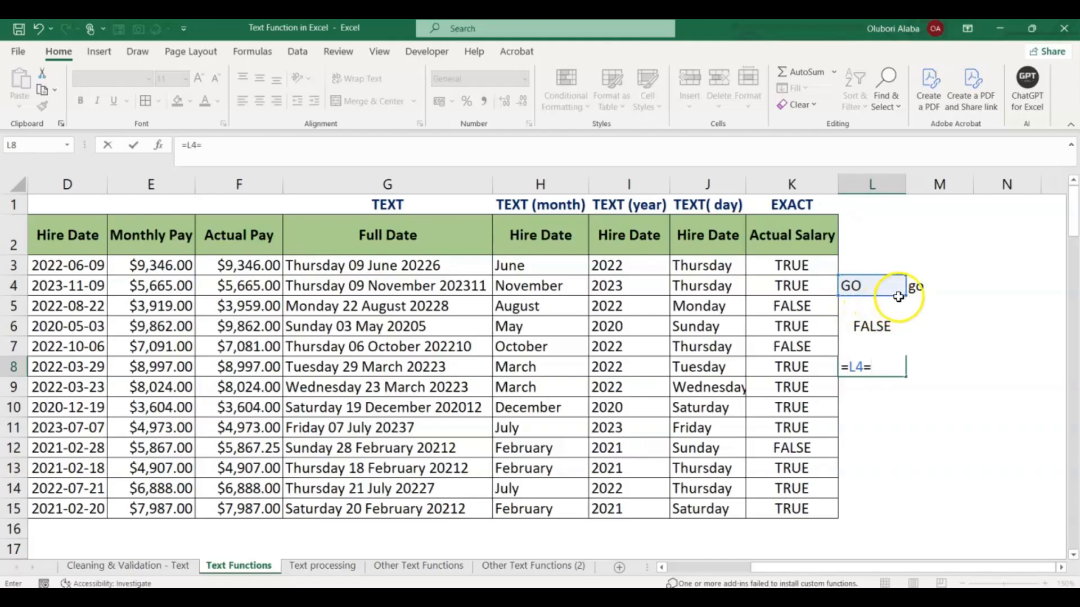
{"action": "left_click", "coordinate": [916, 286]}
{"action": "key", "text": "Return"}
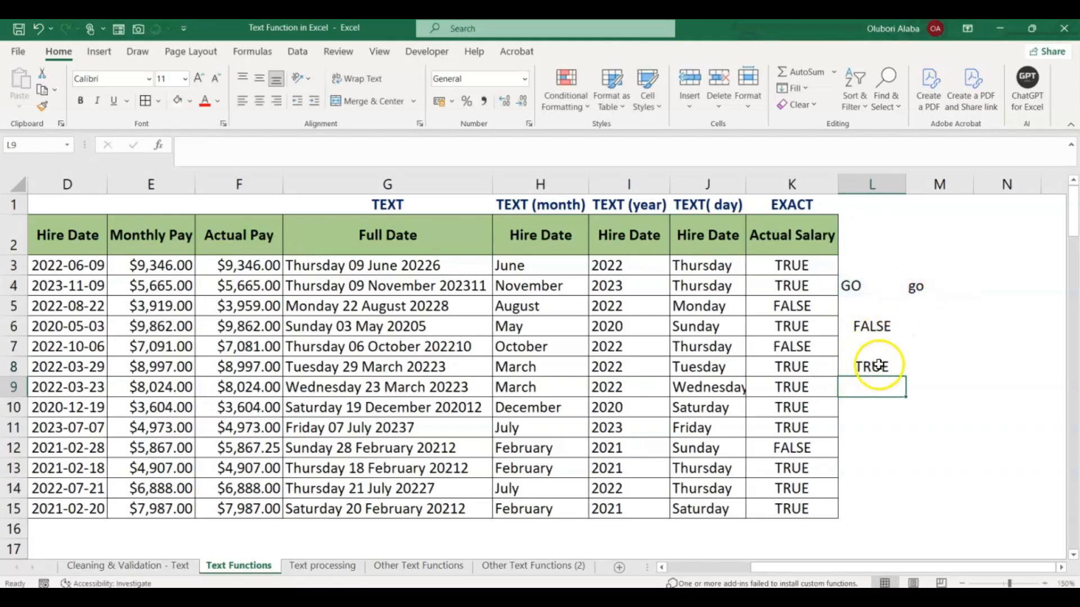
{"action": "left_click", "coordinate": [868, 327]}
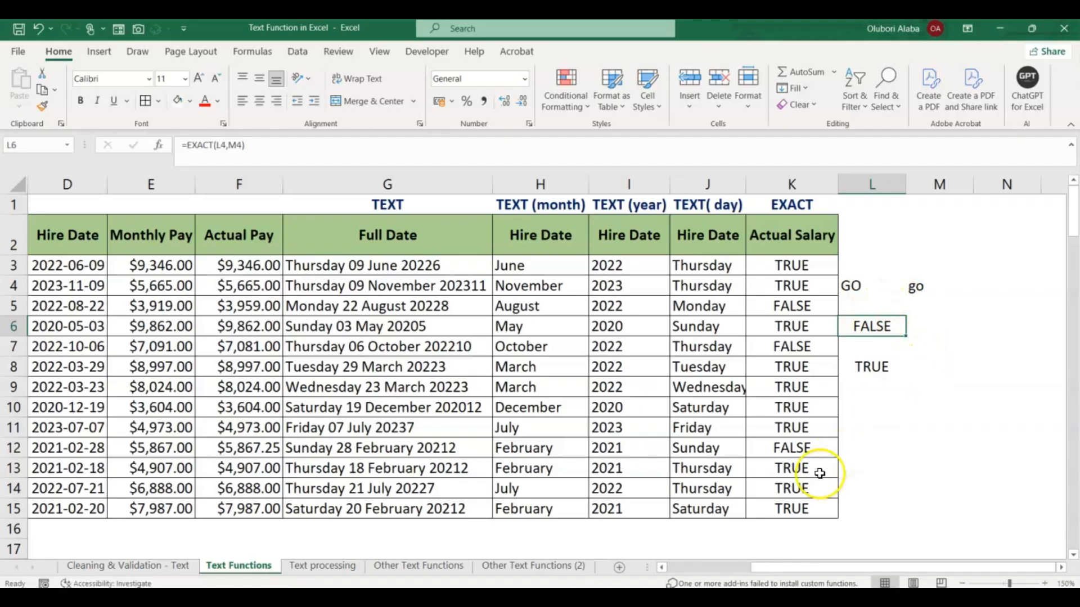
Return to the start of the staff table and open the Text processing sheet
{"action": "left_click", "coordinate": [662, 568]}
{"action": "left_click", "coordinate": [663, 568]}
{"action": "left_click", "coordinate": [663, 568]}
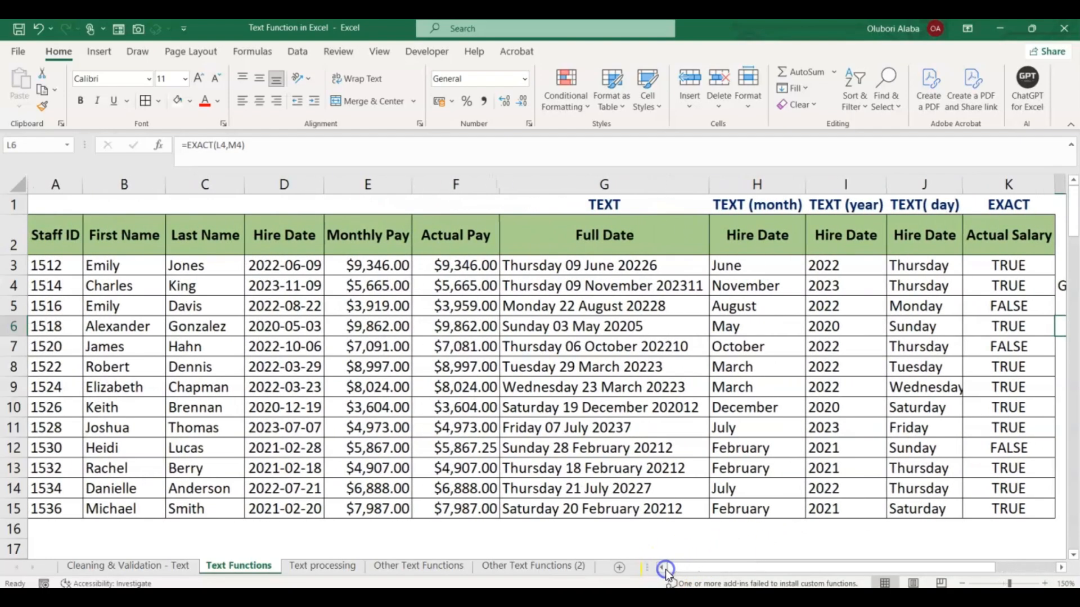
{"action": "left_click", "coordinate": [314, 565]}
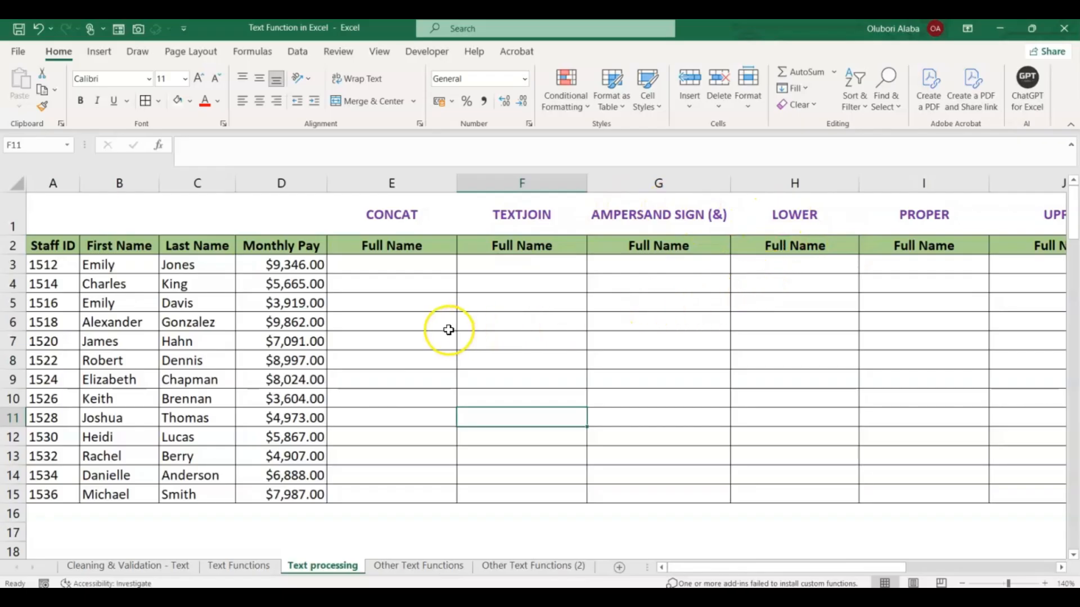
Join first and last names by entering =CONCAT(B3,C3) in E3 and fill it down through E15
{"action": "left_click", "coordinate": [394, 268]}
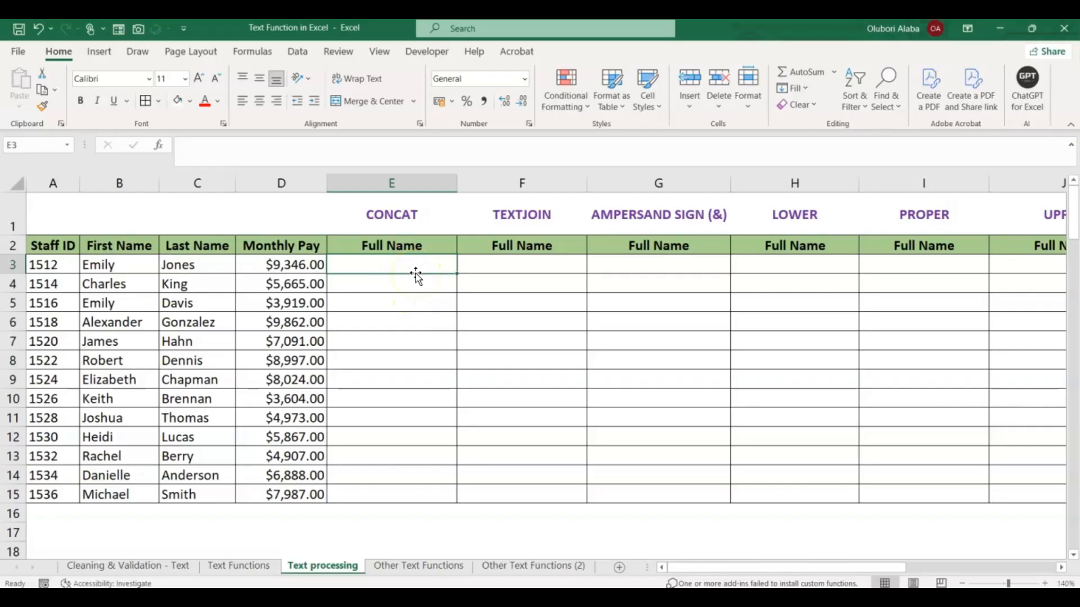
{"action": "type", "text": "=con"}
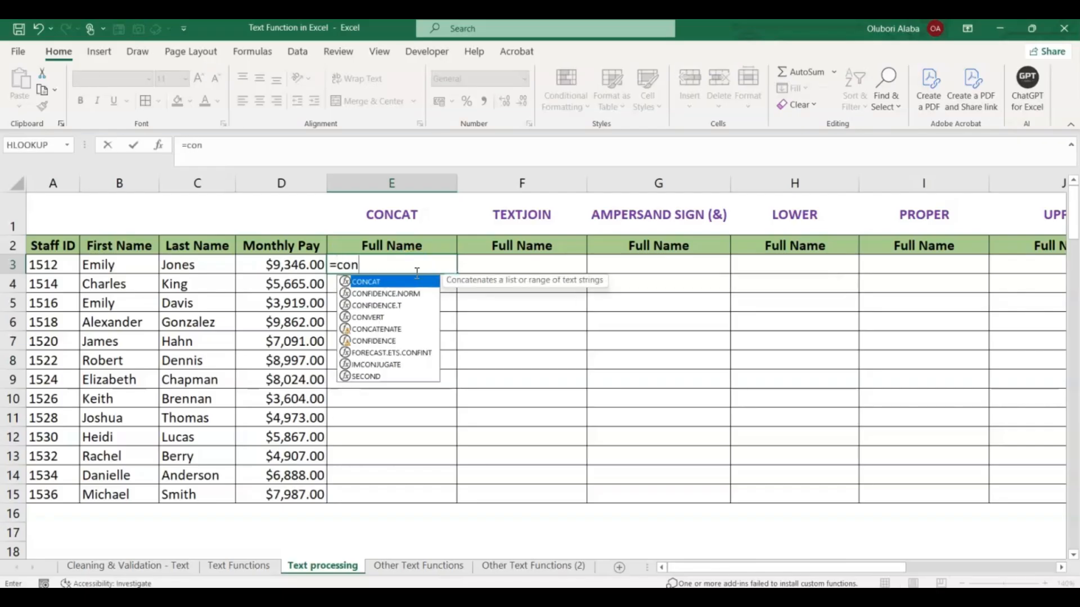
{"action": "key", "text": "Tab"}
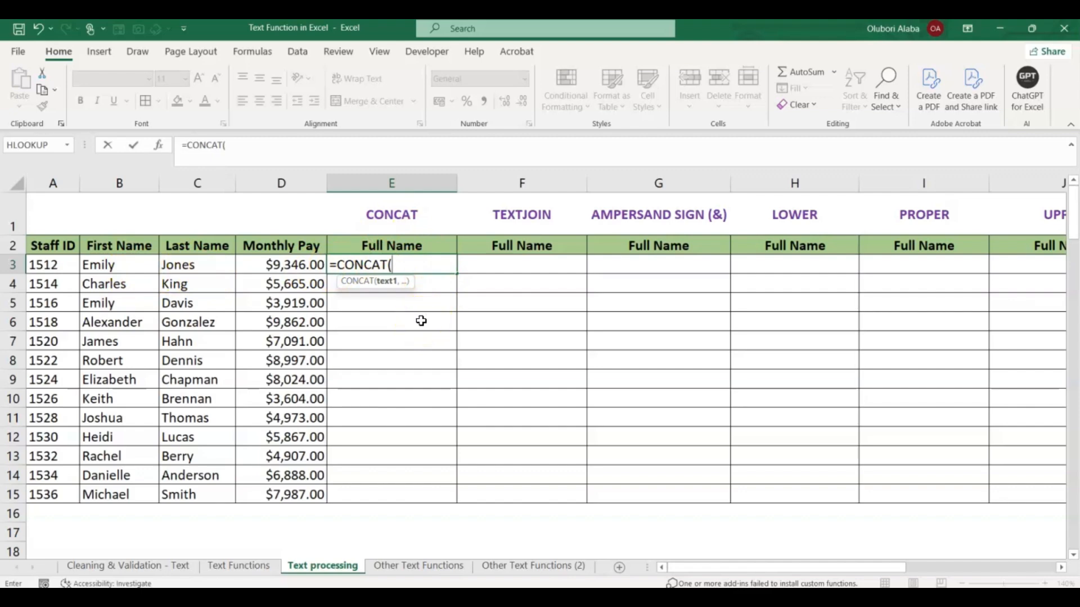
{"action": "left_click", "coordinate": [114, 266]}
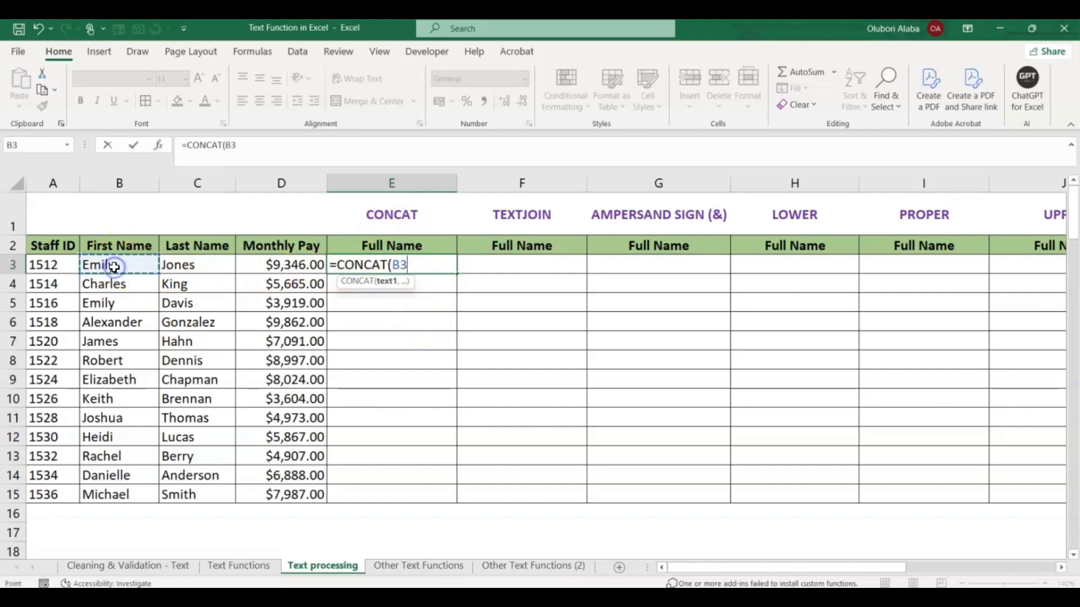
{"action": "type", "text": ","}
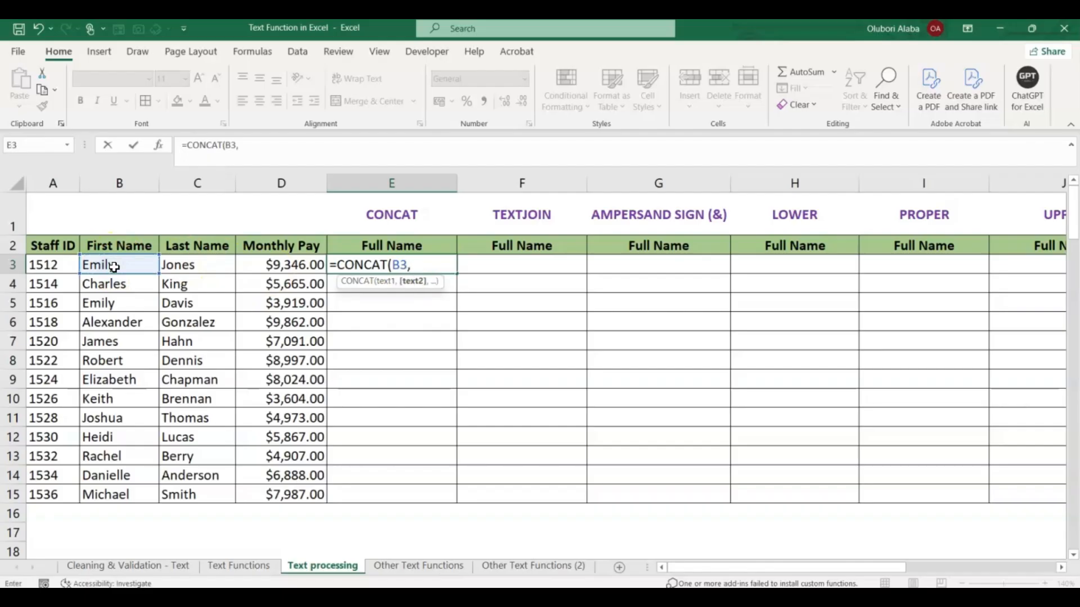
{"action": "left_click", "coordinate": [177, 267]}
{"action": "key", "text": "Return"}
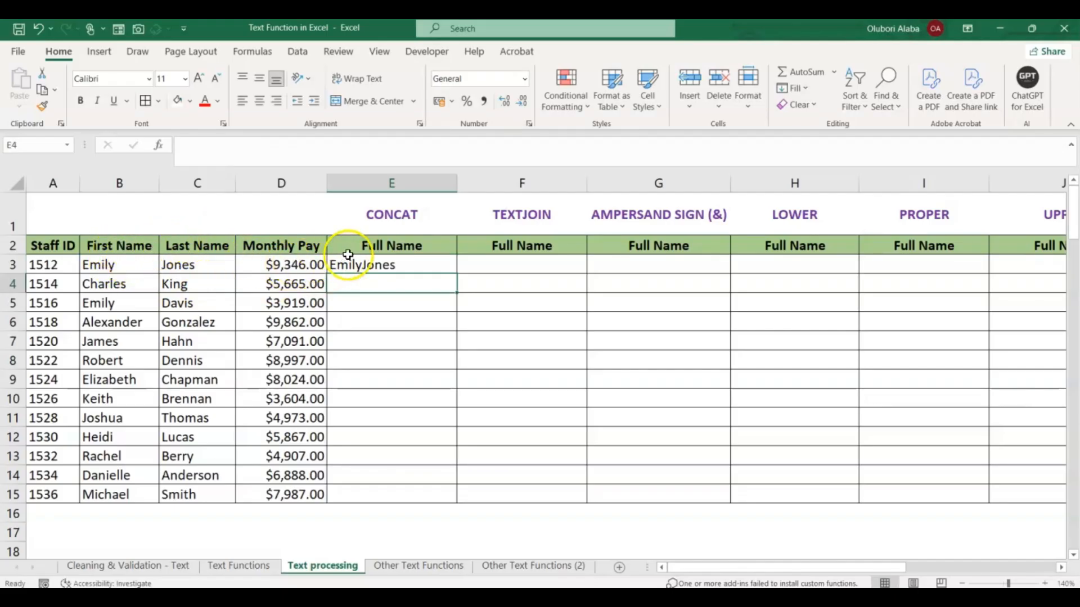
{"action": "left_click", "coordinate": [418, 264]}
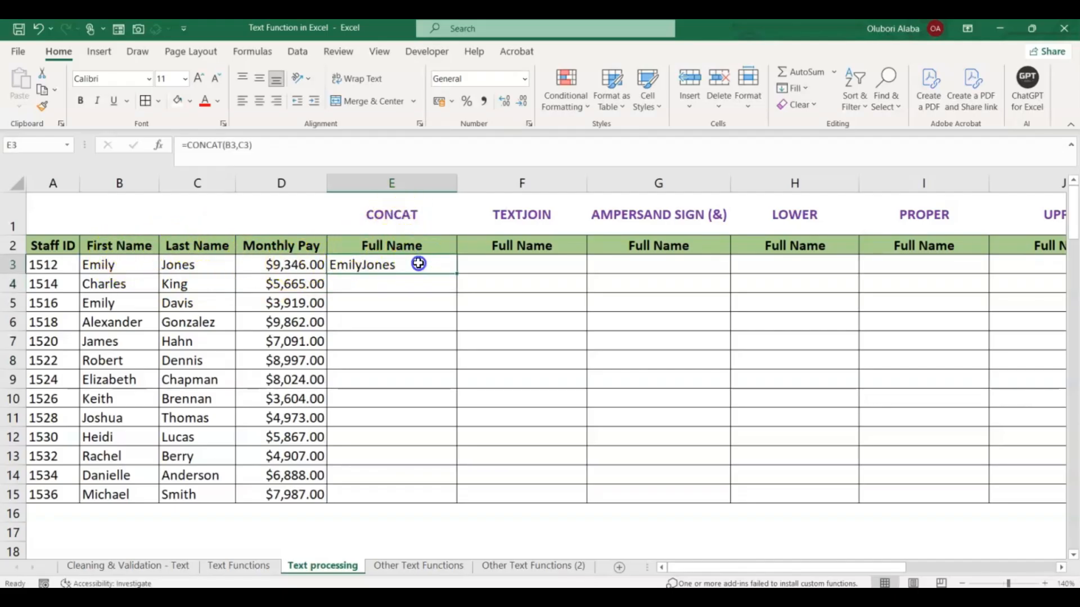
{"action": "double_click", "coordinate": [457, 274]}
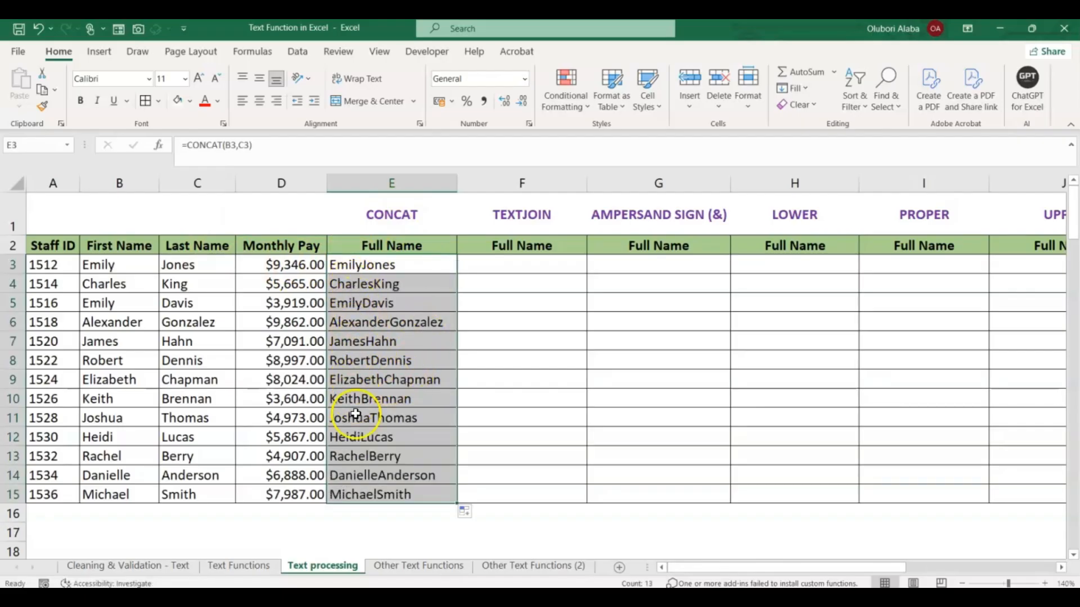
Undo the fill-down of the CONCAT formula and clear the formula from E3
{"action": "left_click", "coordinate": [351, 272]}
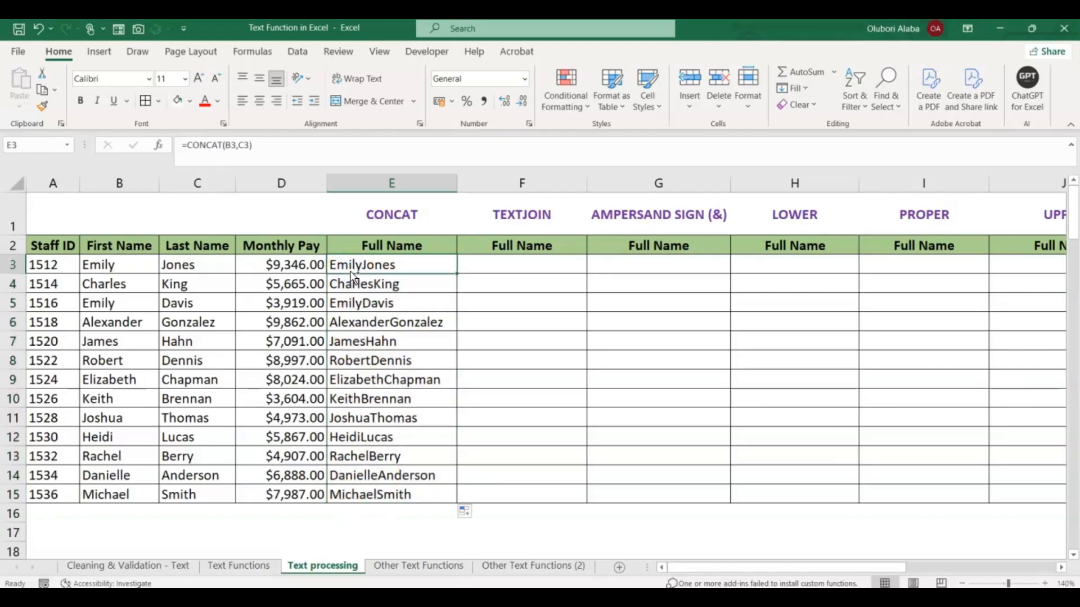
{"action": "key", "text": "ctrl+z"}
{"action": "left_click", "coordinate": [358, 265]}
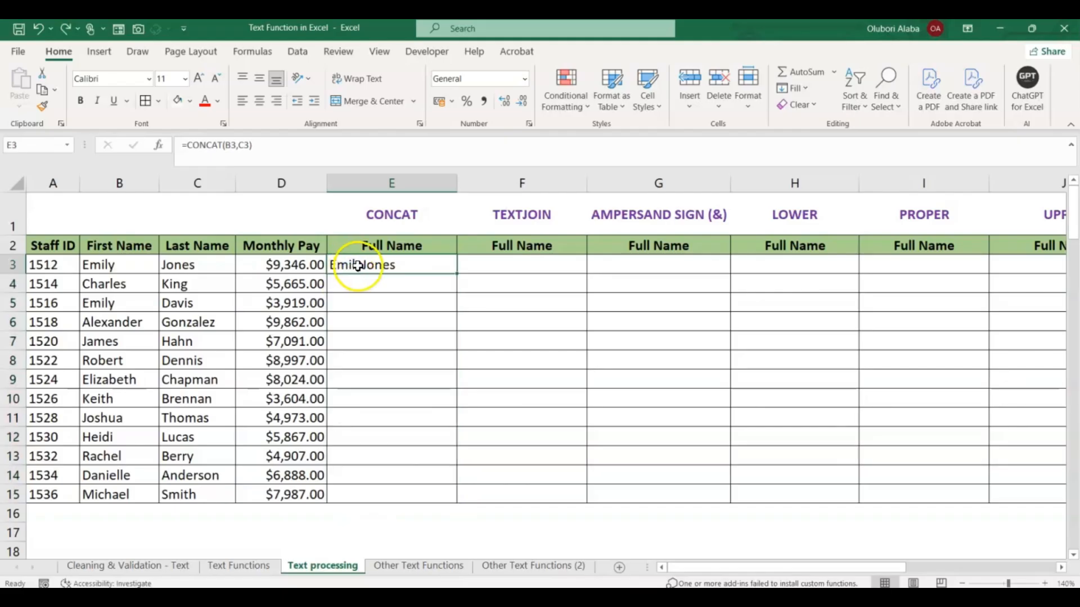
{"action": "key", "text": "BackSpace"}
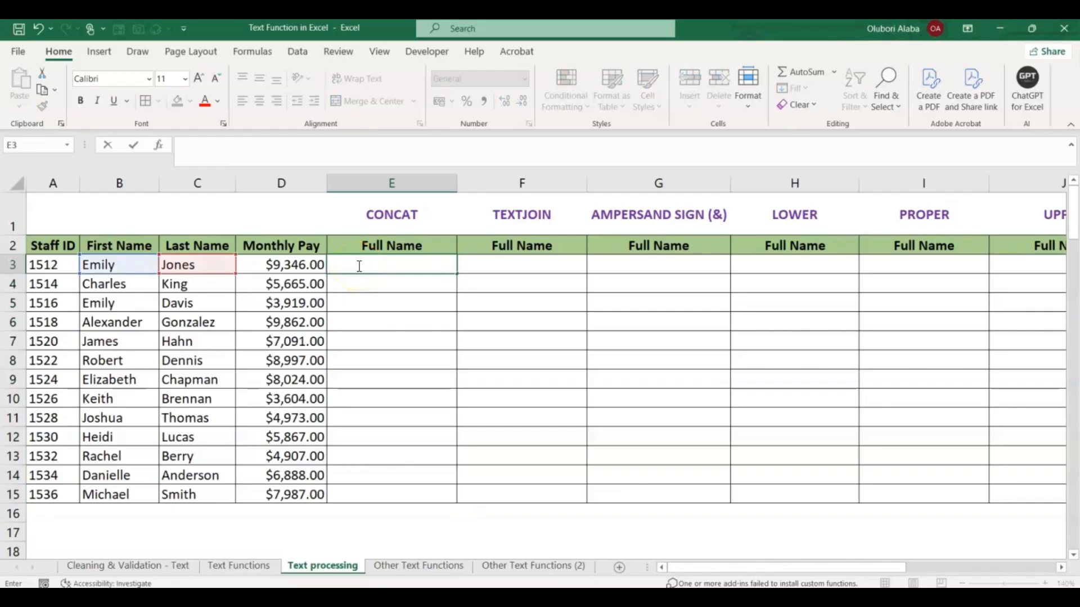
Join first and last names with a space by entering =CONCAT(B3," ",C3) in E3 and fill it down through E15
{"action": "type", "text": "="}
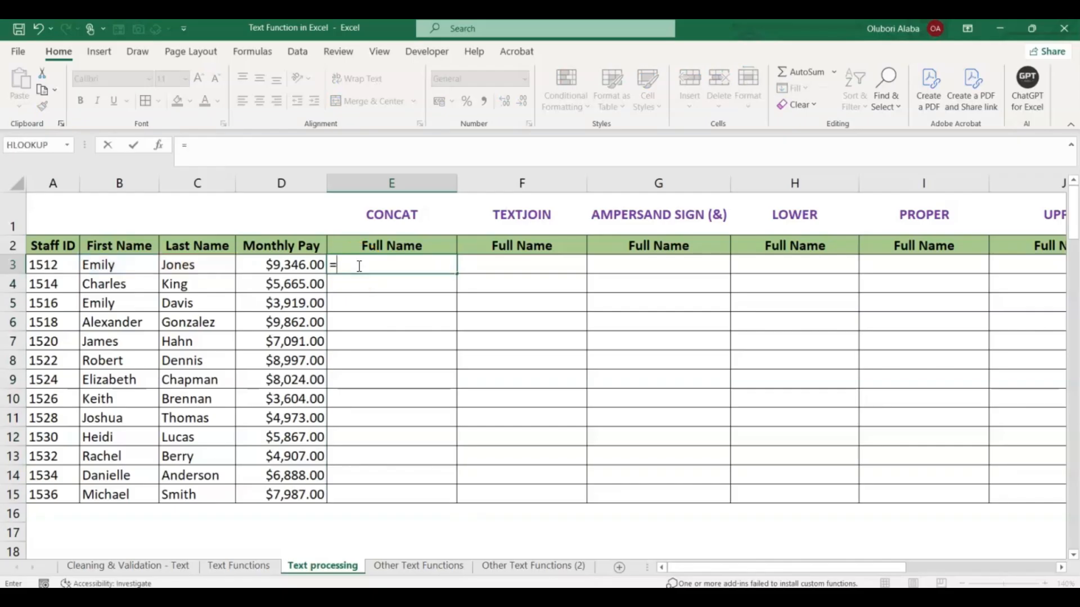
{"action": "type", "text": "con"}
{"action": "key", "text": "Tab"}
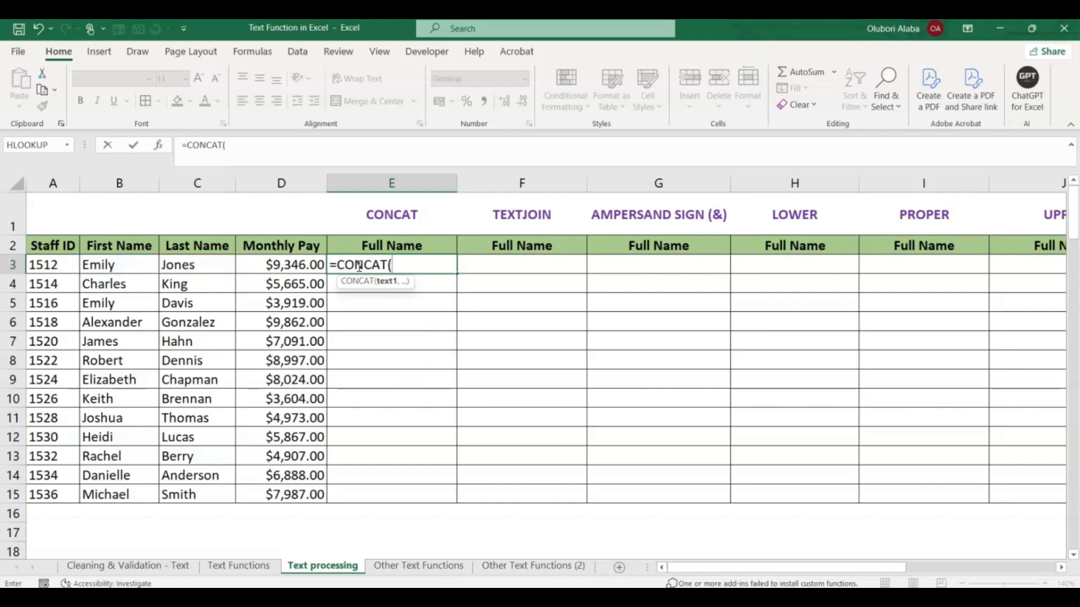
{"action": "left_click", "coordinate": [125, 263]}
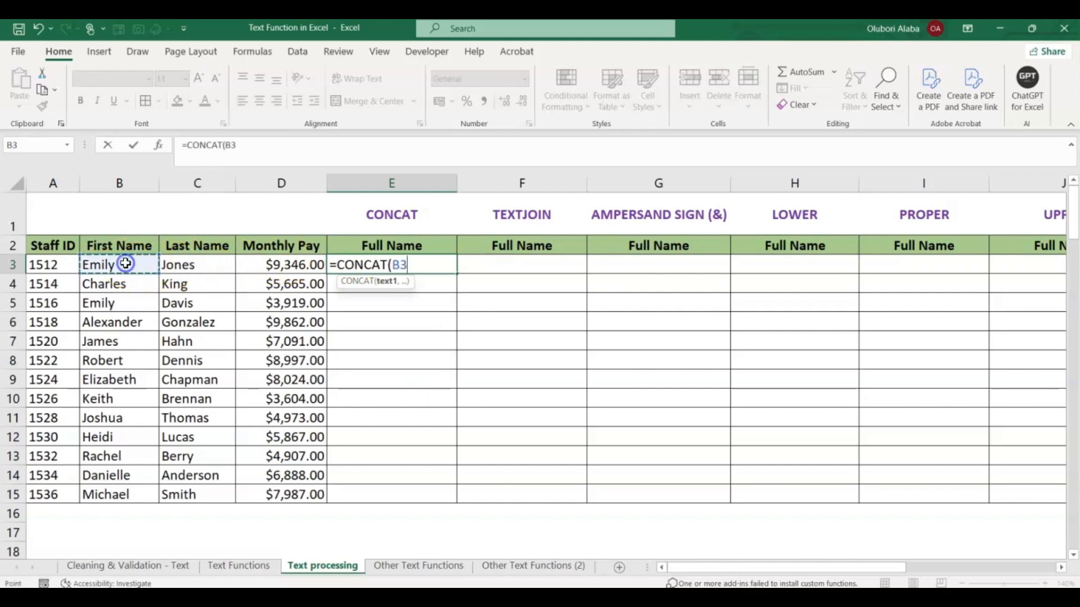
{"action": "type", "text": ","}
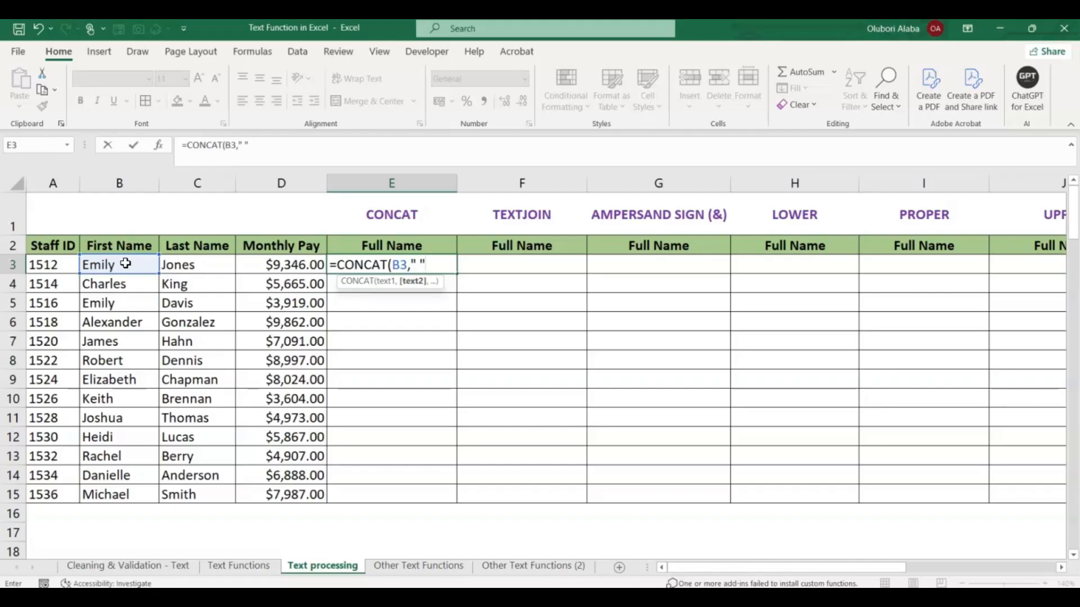
{"action": "type", "text": "\" \","}
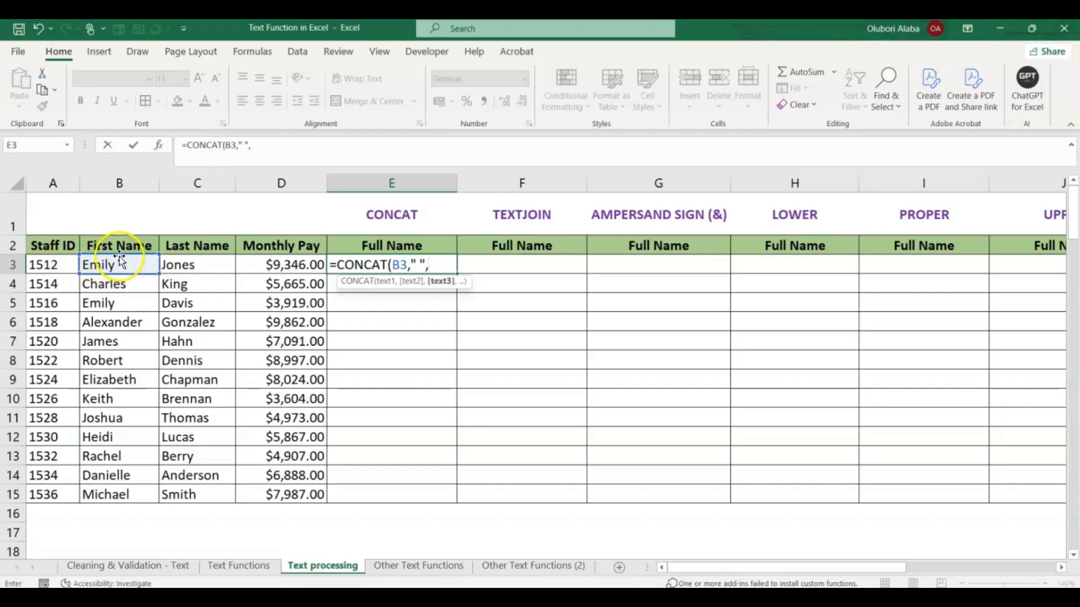
{"action": "left_click", "coordinate": [170, 271]}
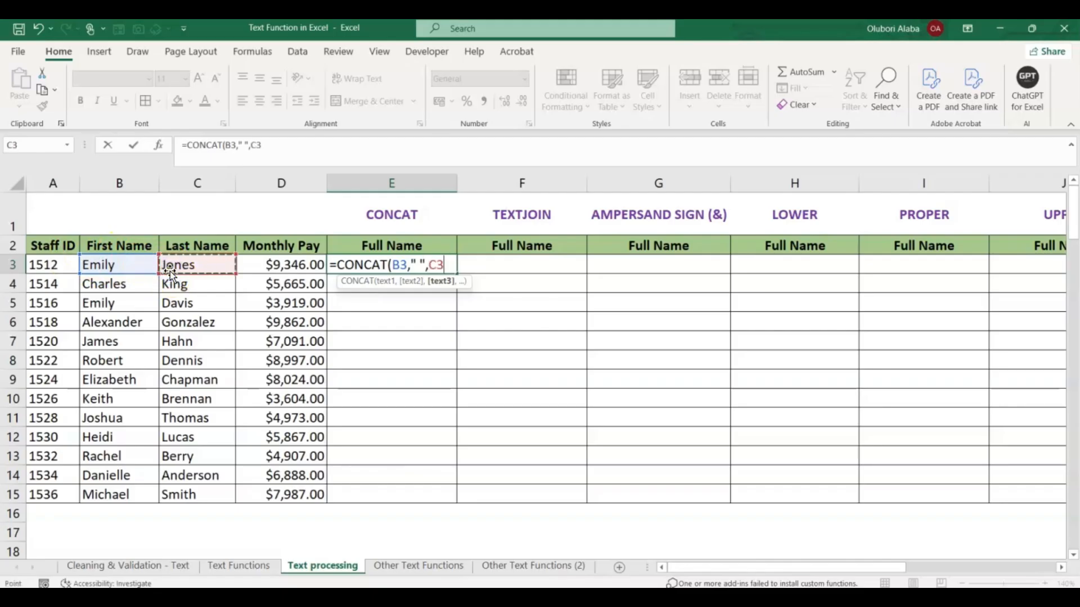
{"action": "key", "text": "Return"}
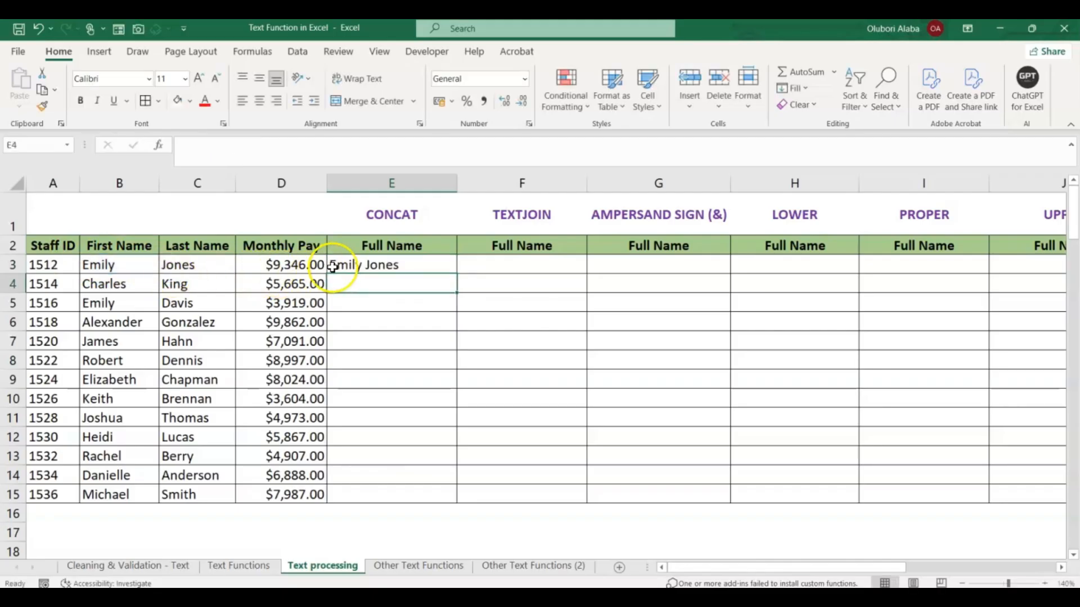
{"action": "left_click", "coordinate": [351, 266]}
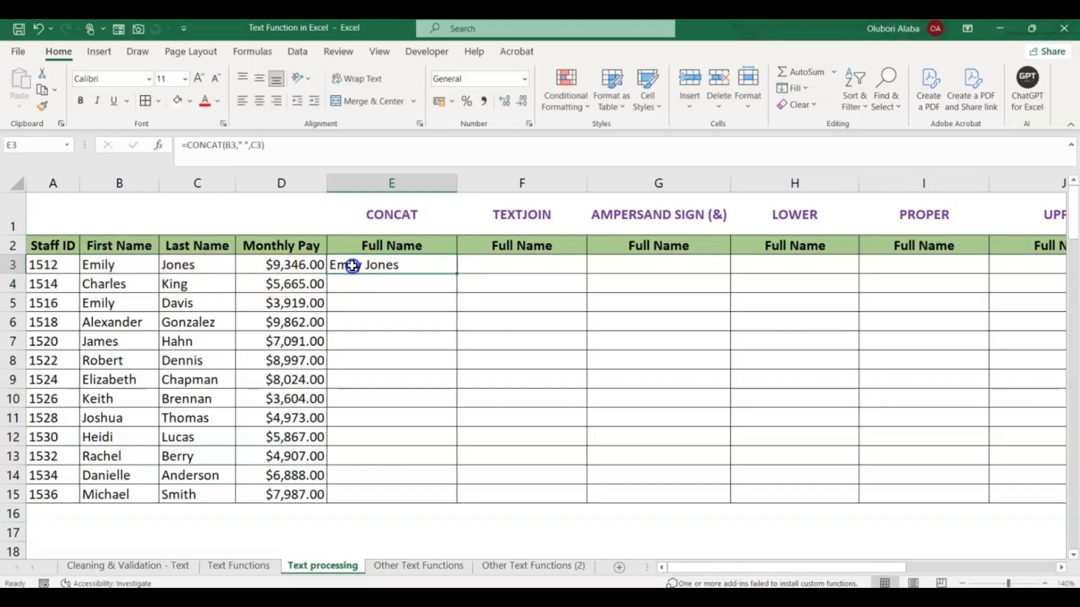
{"action": "double_click", "coordinate": [455, 272]}
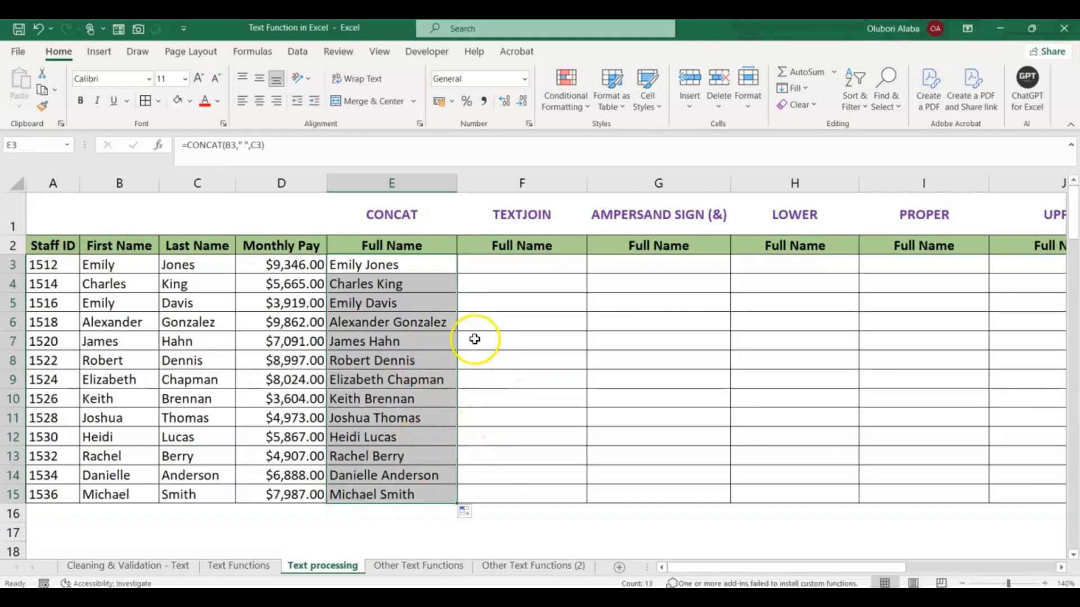
Start a TEXTJOIN formula in F3 with a space (" ") as the delimiter and TRUE to ignore empty cells
{"action": "left_click", "coordinate": [502, 279]}
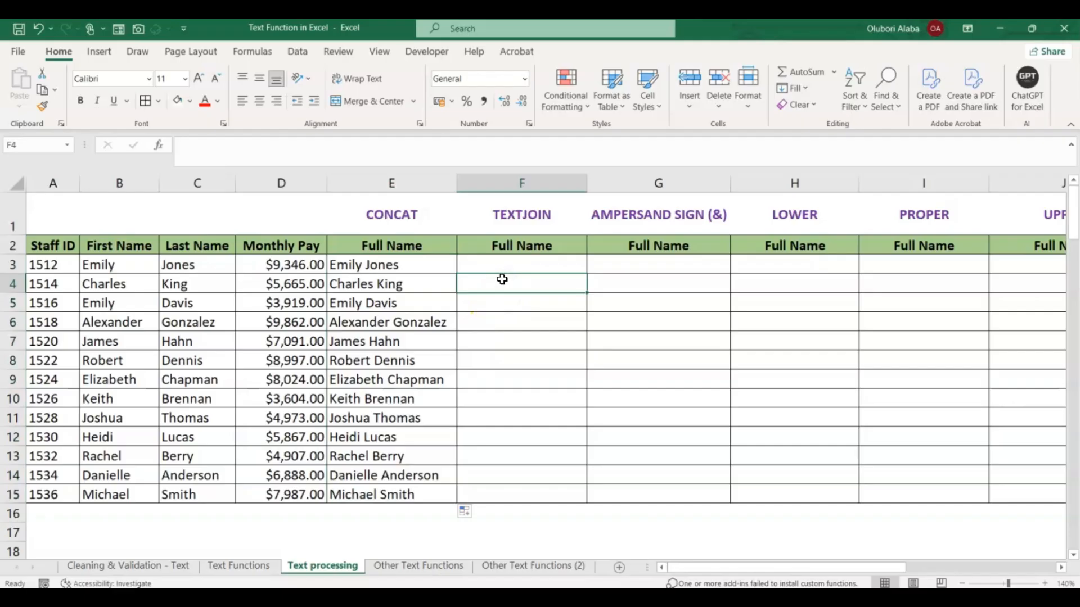
{"action": "left_click", "coordinate": [494, 262]}
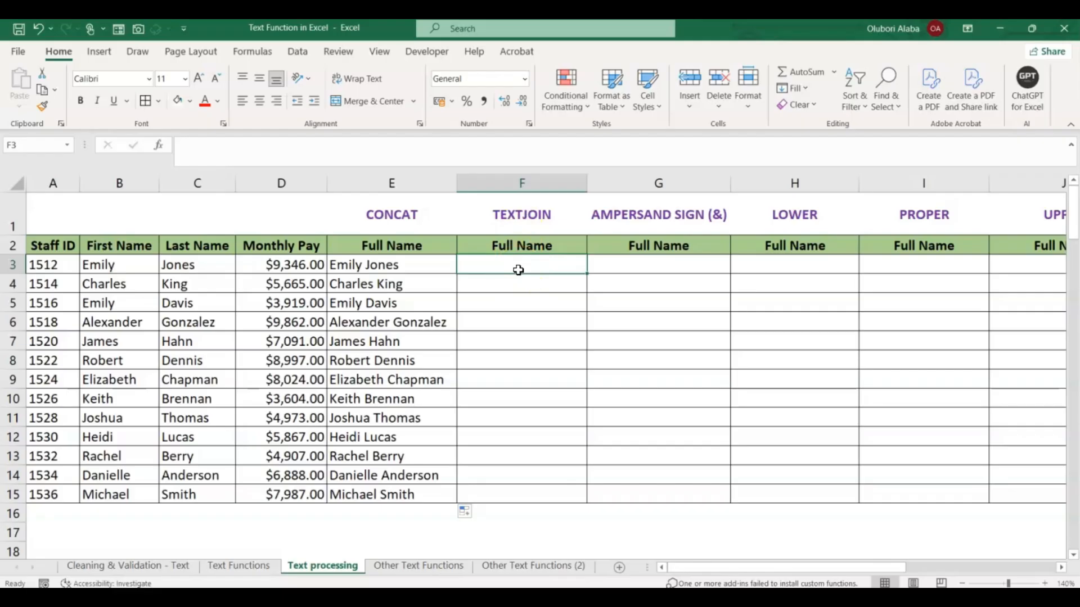
{"action": "type", "text": "="}
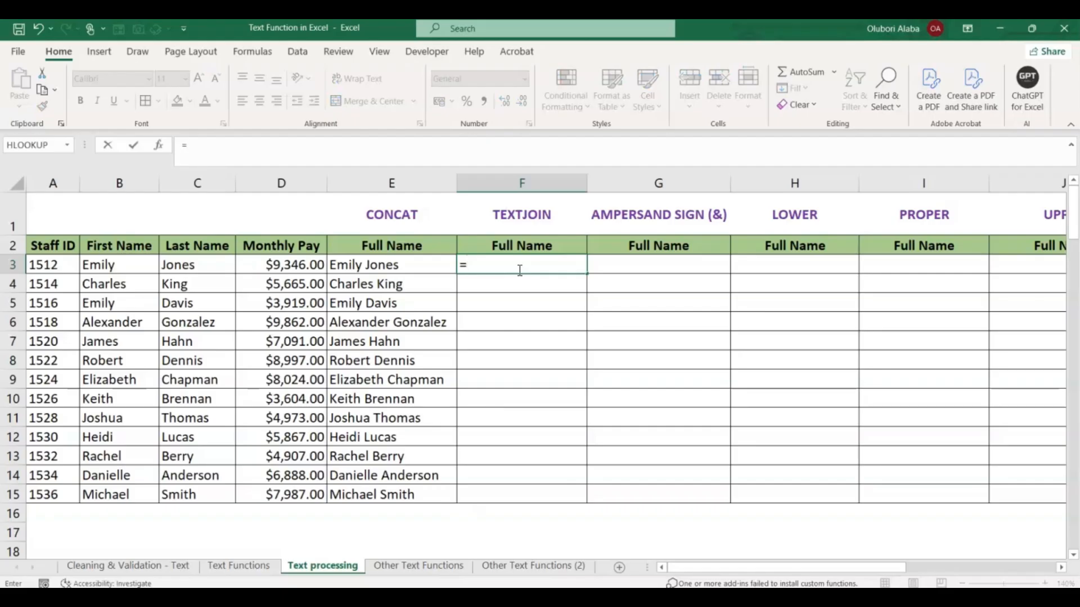
{"action": "type", "text": "tex"}
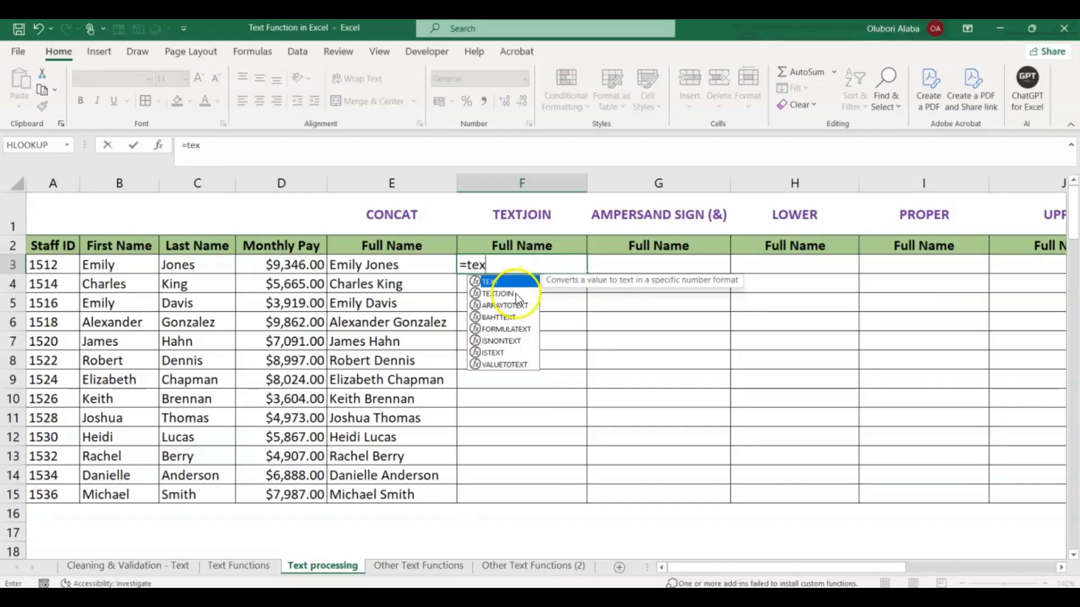
{"action": "left_click", "coordinate": [509, 293]}
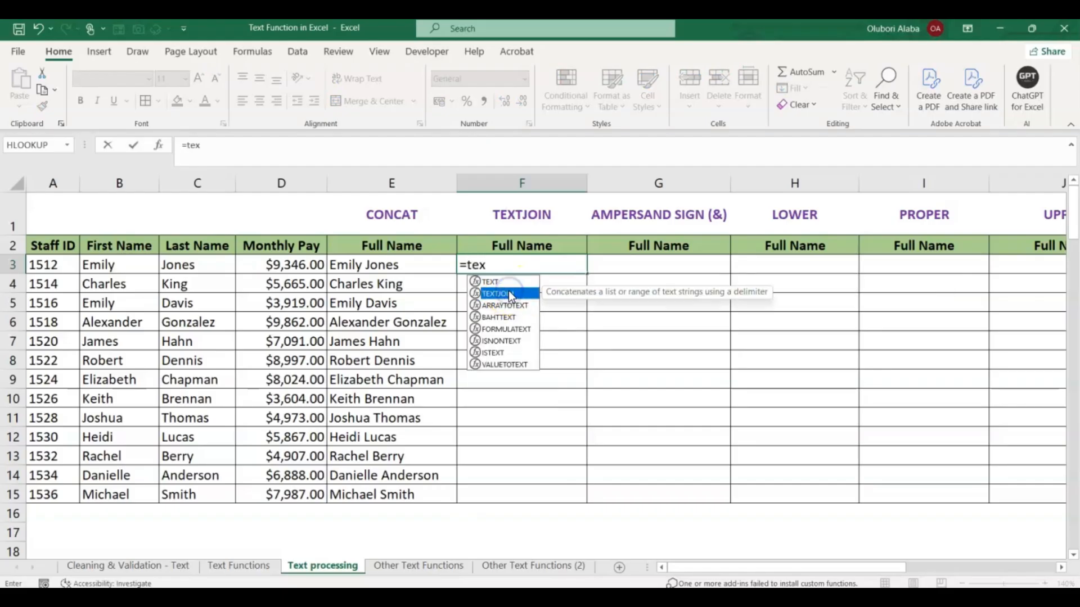
{"action": "double_click", "coordinate": [508, 292]}
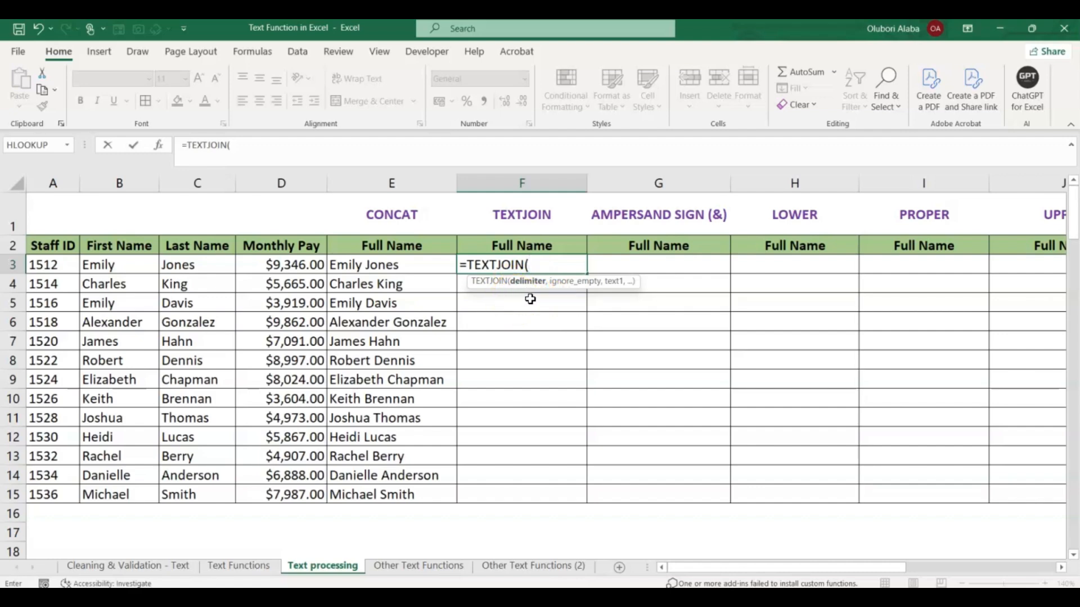
{"action": "type", "text": ","}
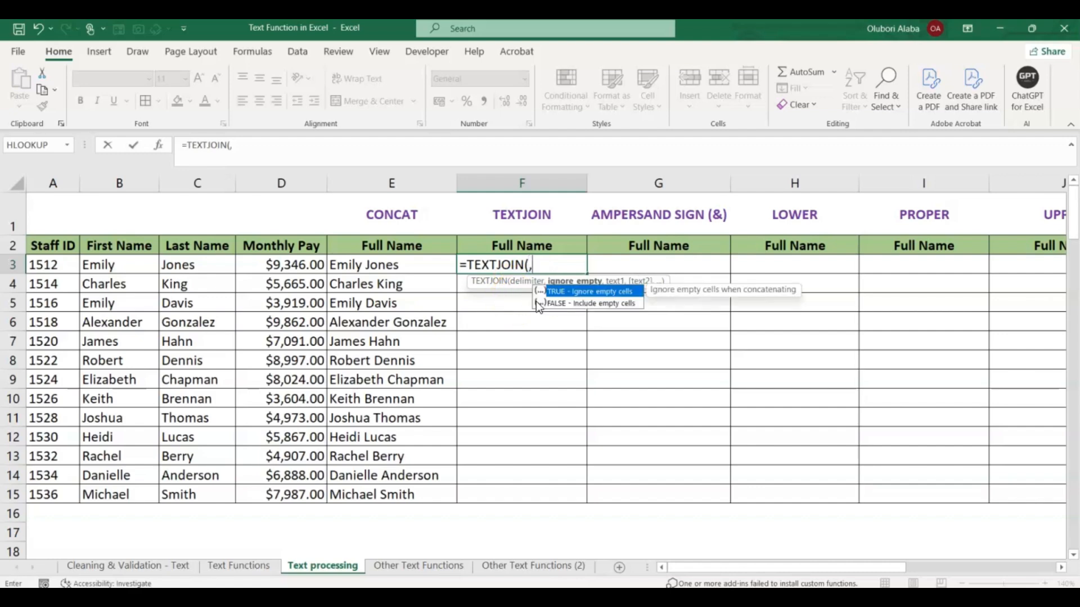
{"action": "key", "text": "BackSpace"}
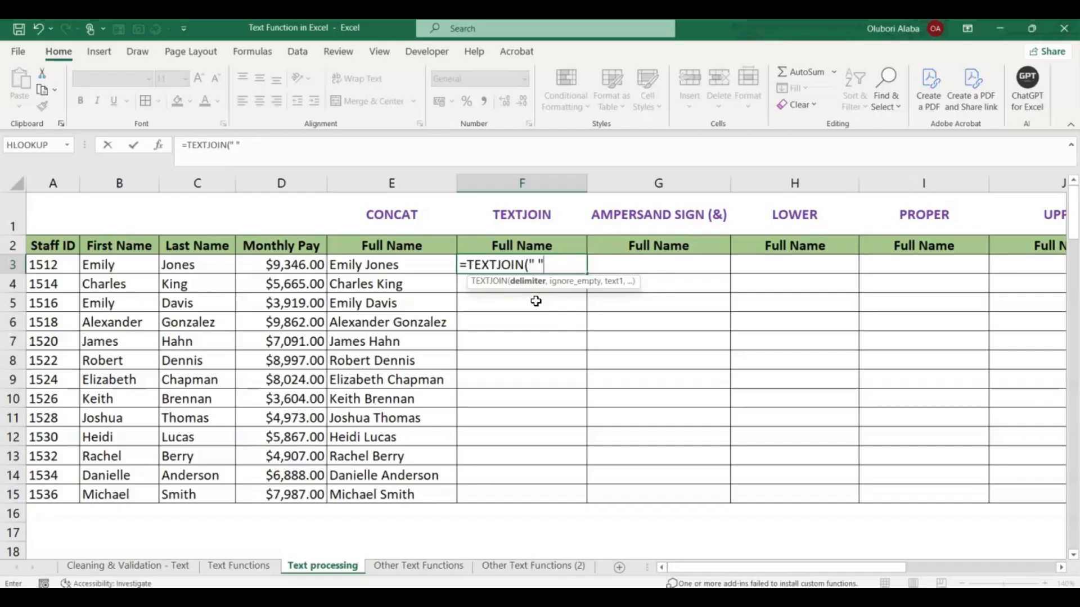
{"action": "type", "text": ","}
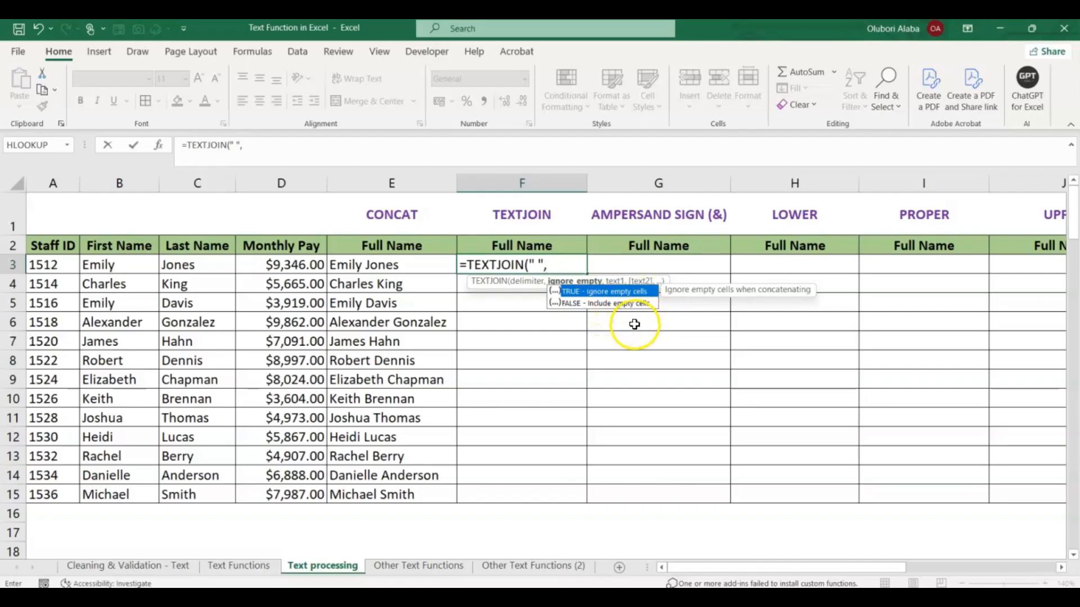
{"action": "double_click", "coordinate": [615, 292]}
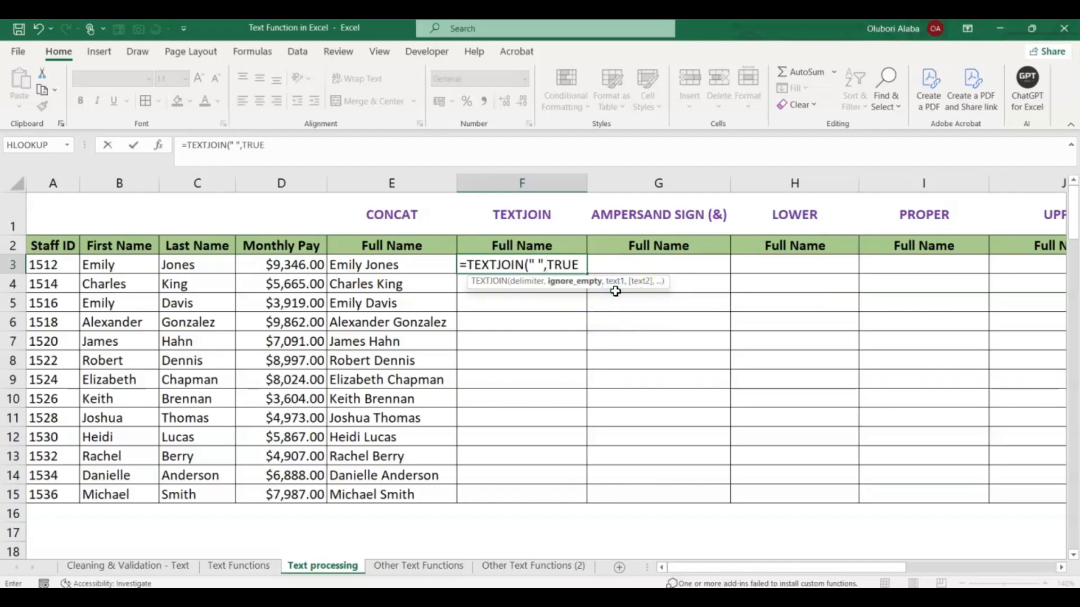
Complete the TEXTJOIN formula in F3 with the range B3:C3 and fill it down through F15
{"action": "type", "text": ","}
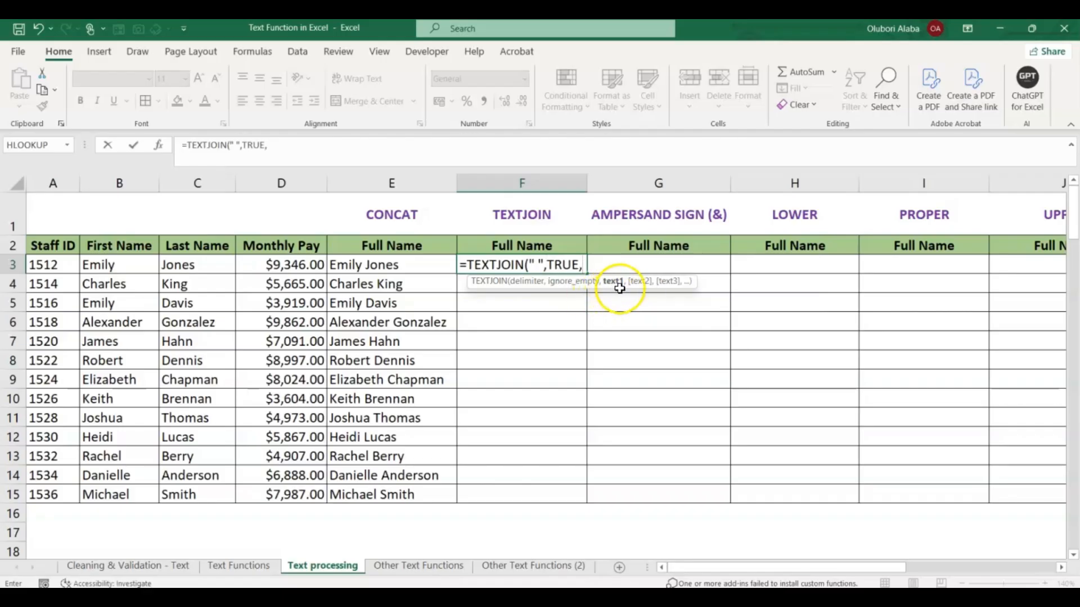
{"action": "left_click", "coordinate": [113, 263]}
{"action": "left_click_drag", "start_coordinate": [113, 264], "coordinate": [171, 264]}
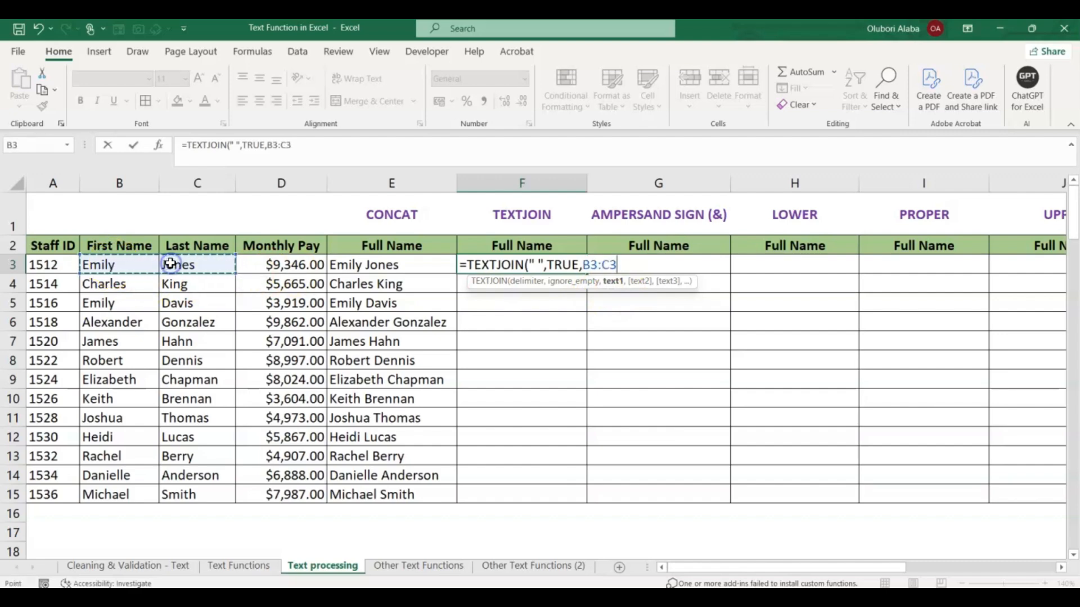
{"action": "key", "text": "Return"}
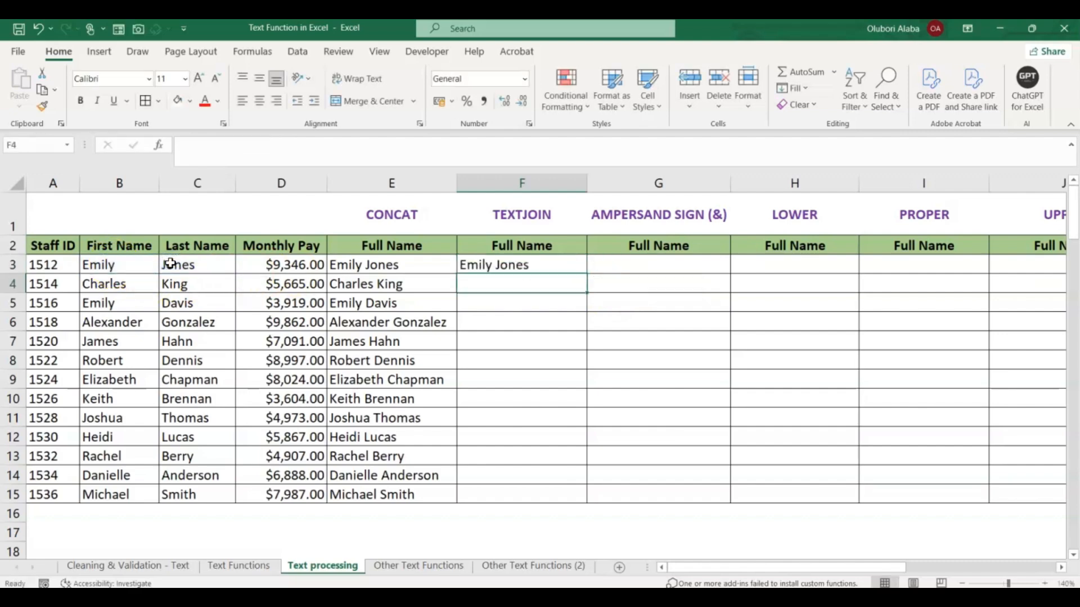
{"action": "left_click", "coordinate": [482, 264]}
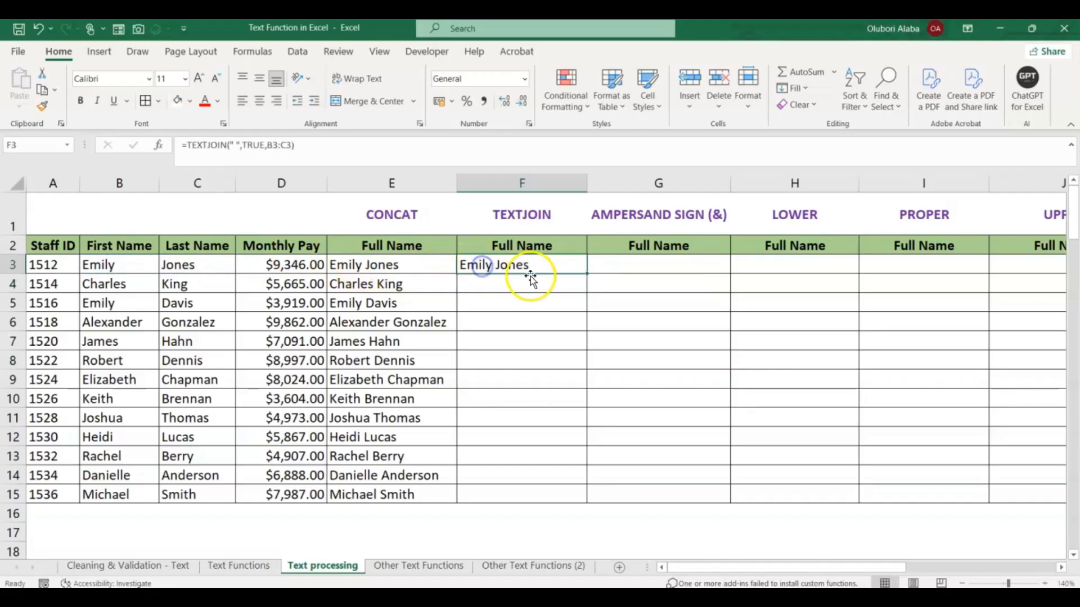
{"action": "double_click", "coordinate": [587, 274]}
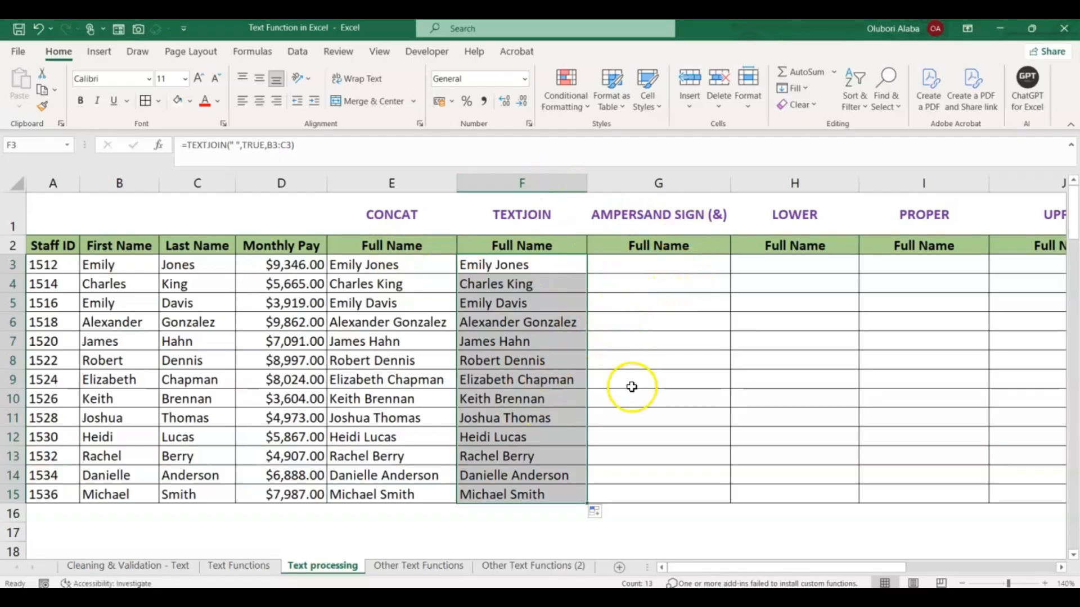
Try to enter the ampersand formula =B3&," " in G3, declining the suggested correction
{"action": "left_click", "coordinate": [639, 266]}
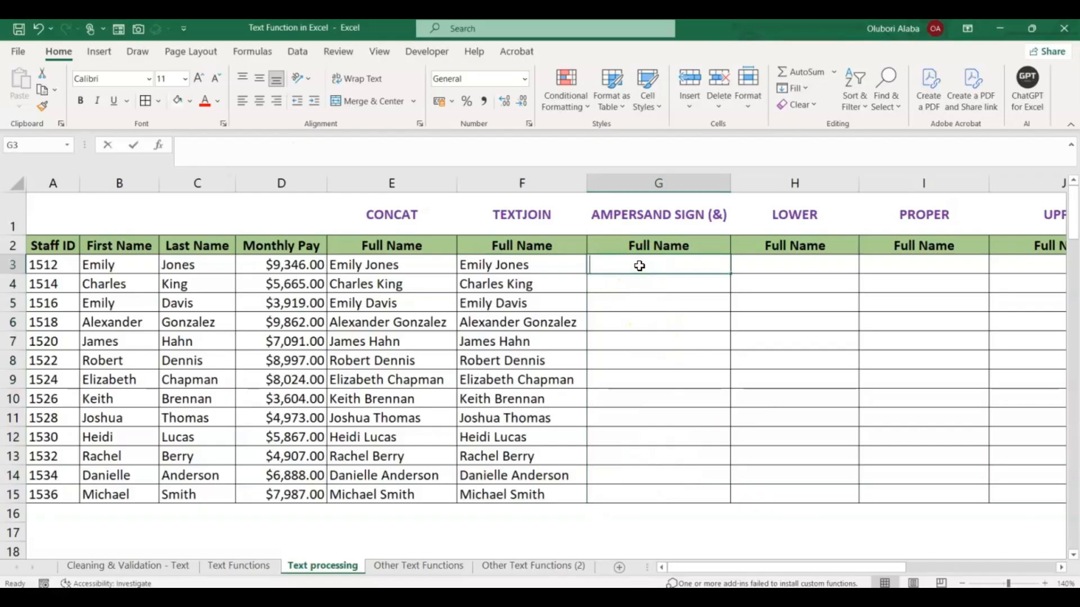
{"action": "type", "text": "="}
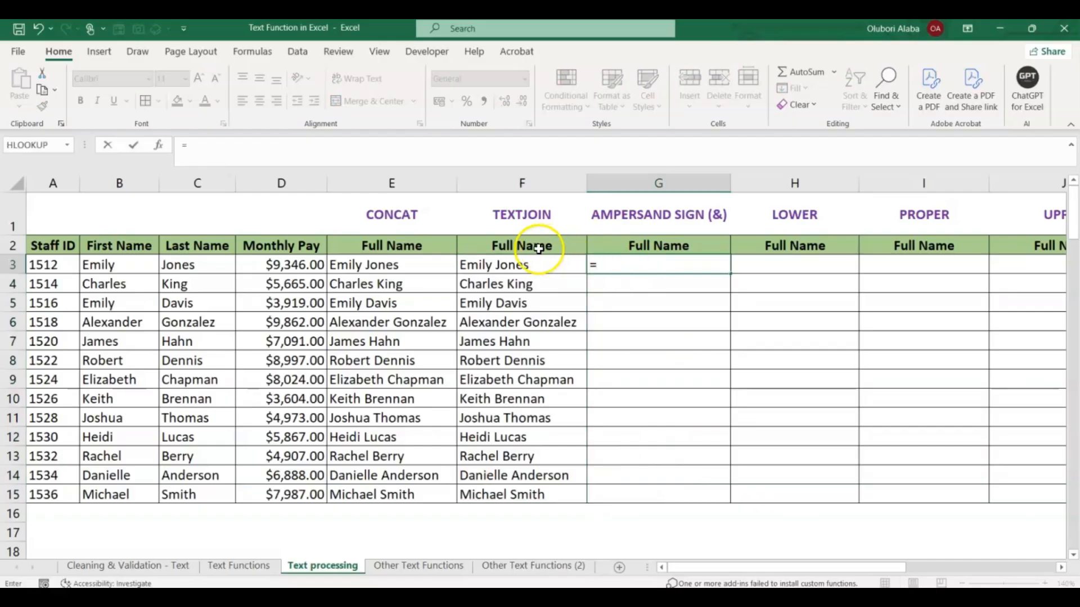
{"action": "left_click", "coordinate": [116, 271]}
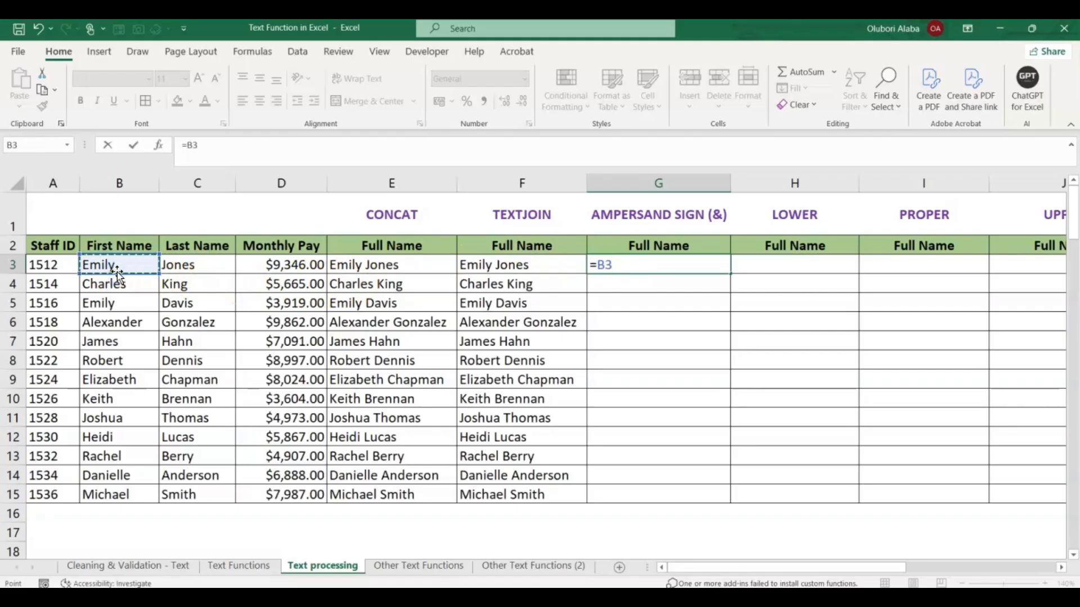
{"action": "type", "text": "&,\""}
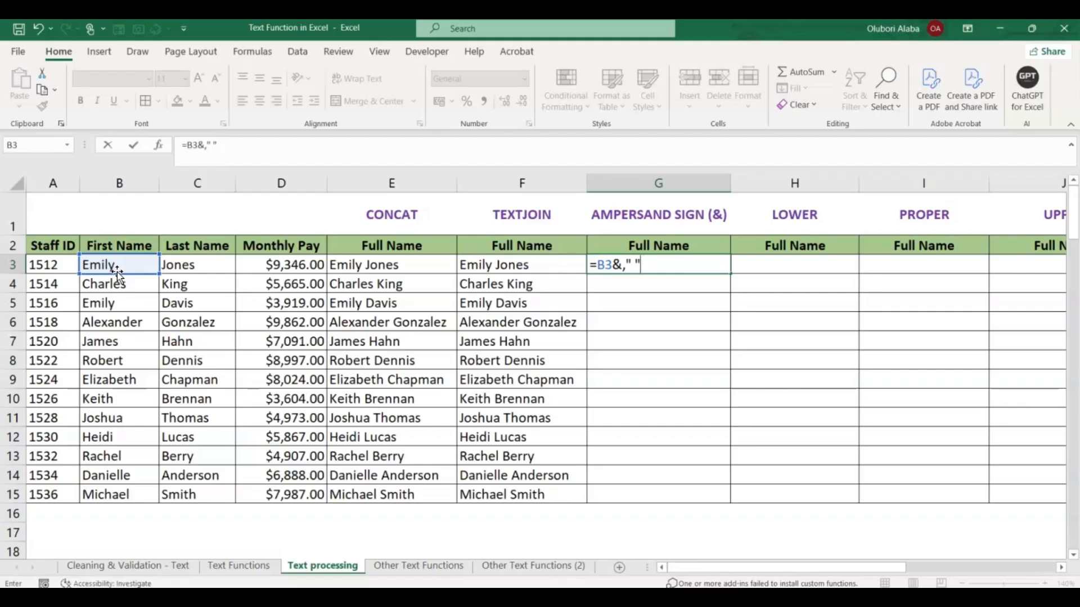
{"action": "key", "text": "Return"}
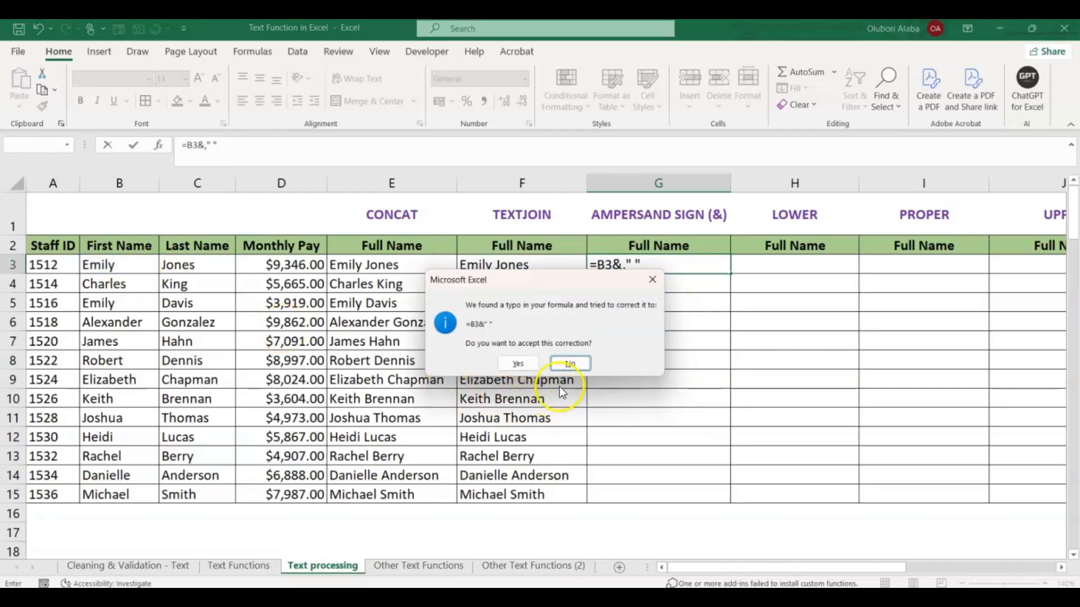
{"action": "left_click", "coordinate": [568, 364]}
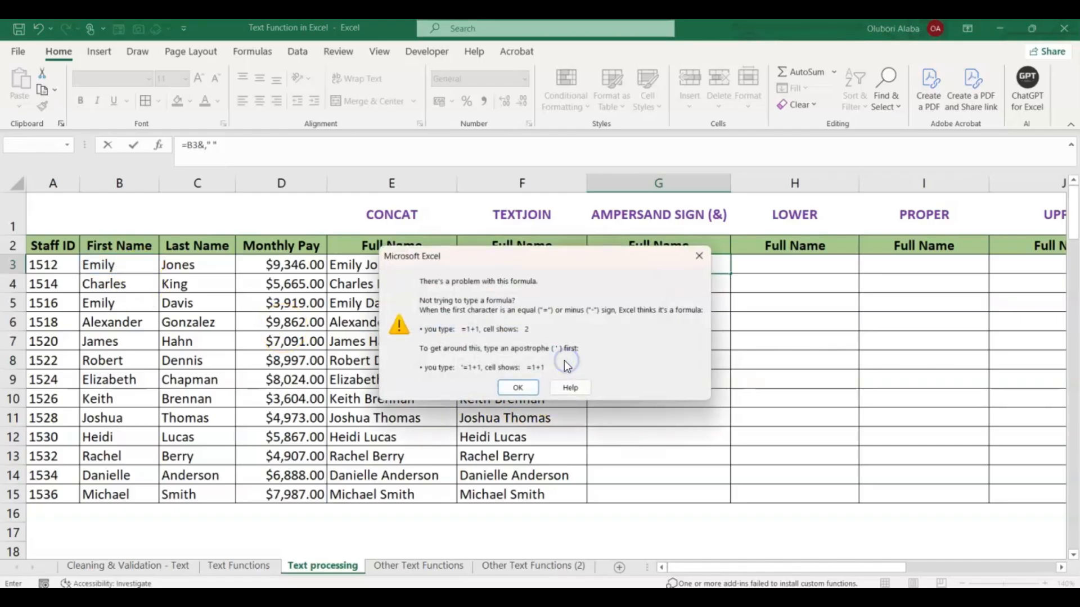
{"action": "left_click", "coordinate": [530, 387]}
Correct the ampersand formula in G3 to =B3&" "&C3 and fill it down through G15
{"action": "left_click", "coordinate": [628, 267]}
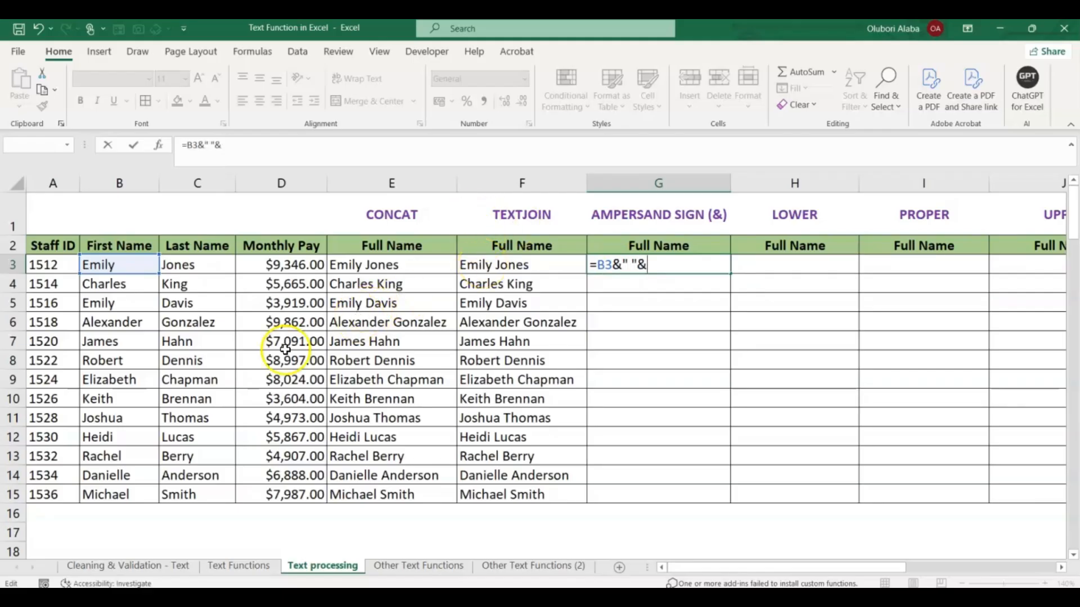
{"action": "left_click", "coordinate": [201, 266]}
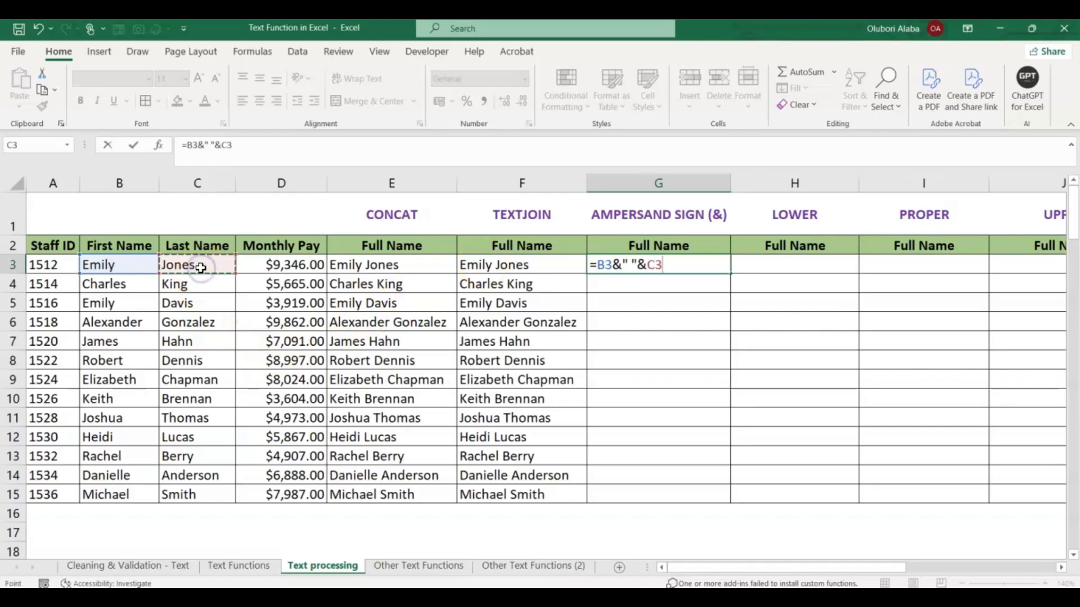
{"action": "key", "text": "Return"}
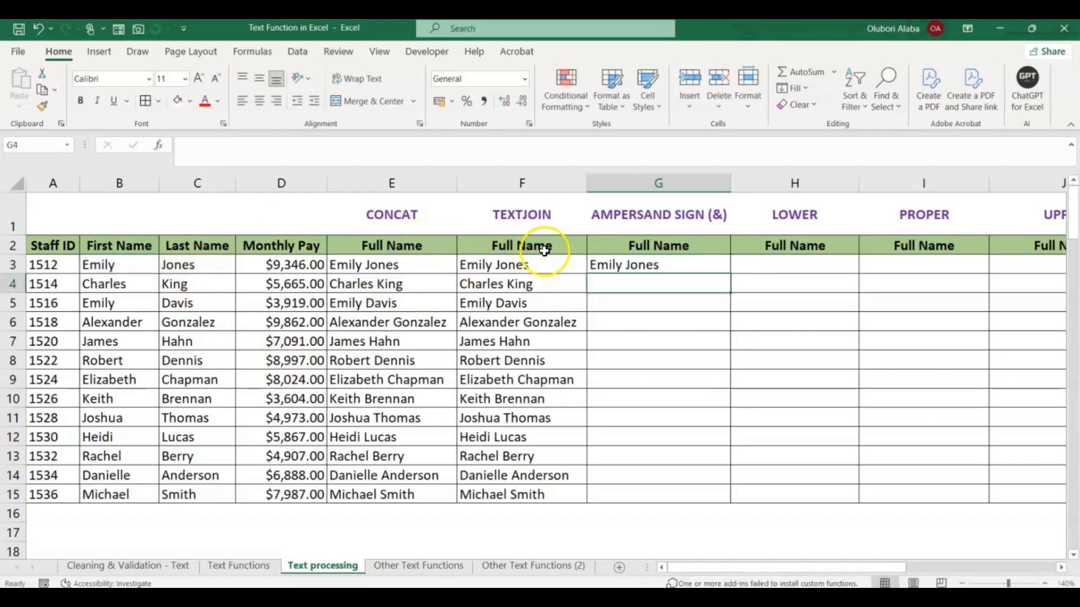
{"action": "left_click", "coordinate": [610, 268]}
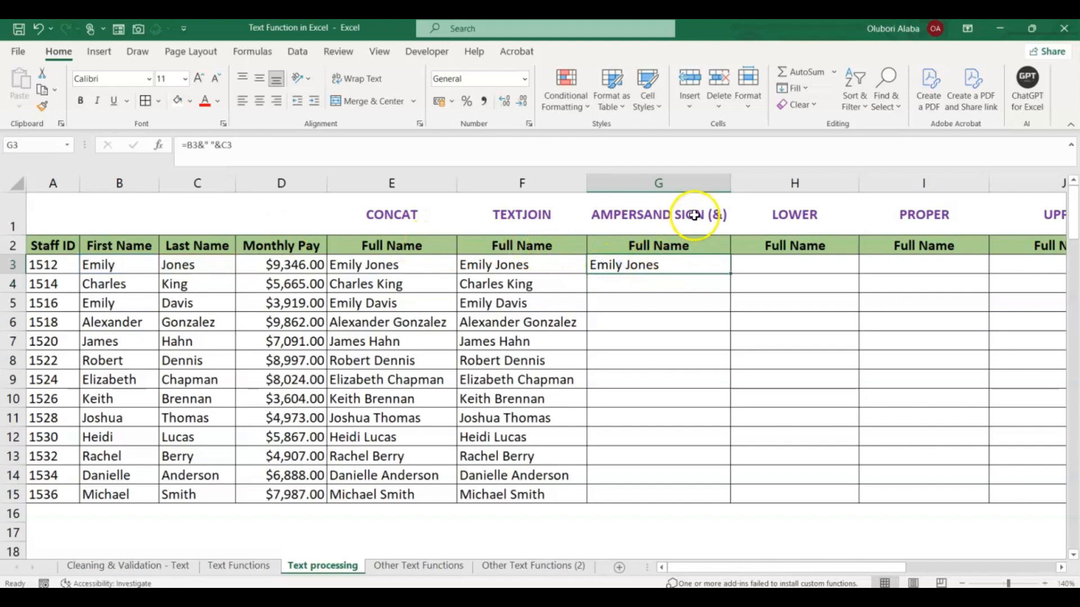
{"action": "double_click", "coordinate": [730, 273]}
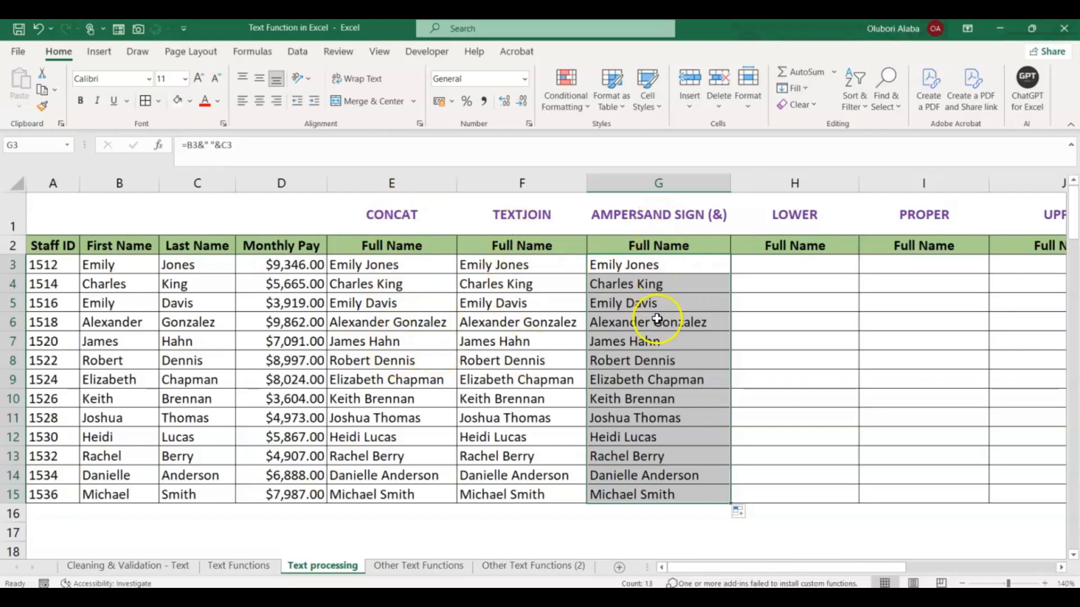
Freeze the panes at cell E3, keeping the header rows and the columns before E in place
{"action": "left_click", "coordinate": [1062, 568]}
{"action": "left_click", "coordinate": [1062, 568]}
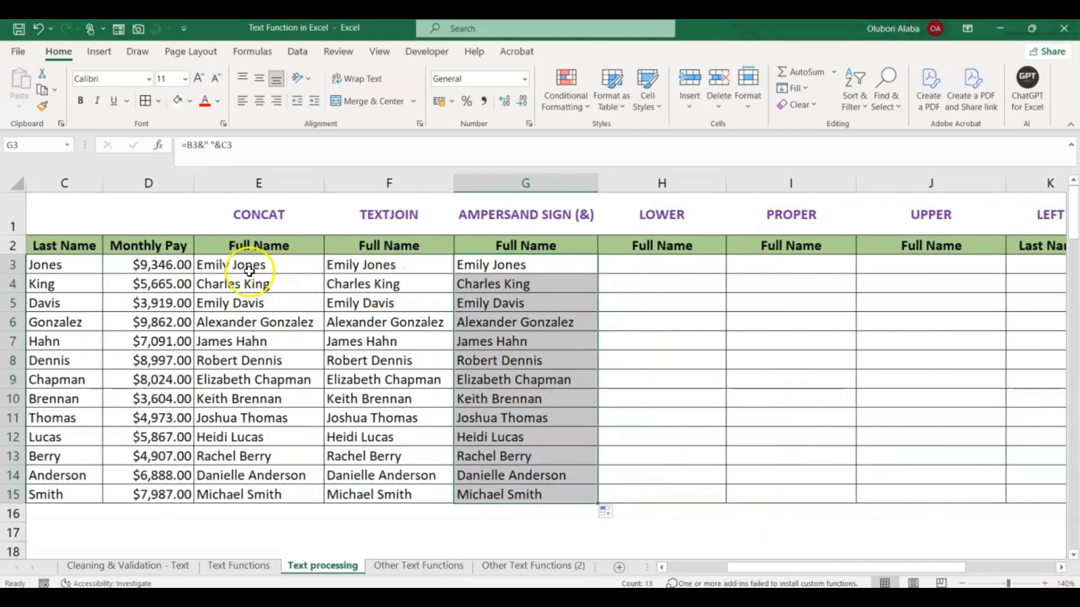
{"action": "left_click", "coordinate": [212, 266]}
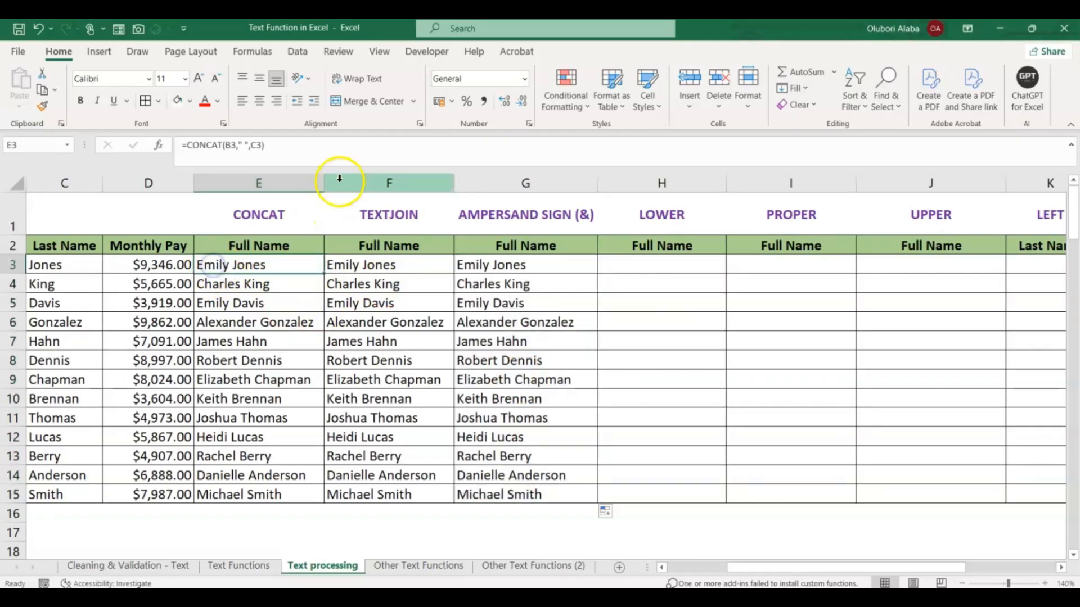
{"action": "left_click", "coordinate": [377, 51]}
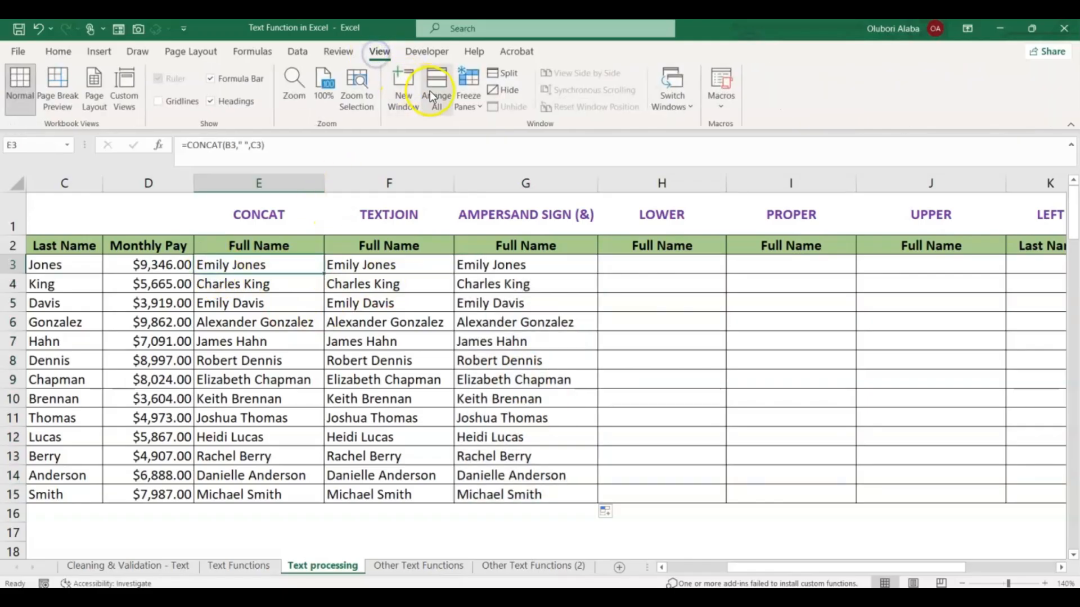
{"action": "left_click", "coordinate": [474, 107]}
{"action": "left_click", "coordinate": [508, 136]}
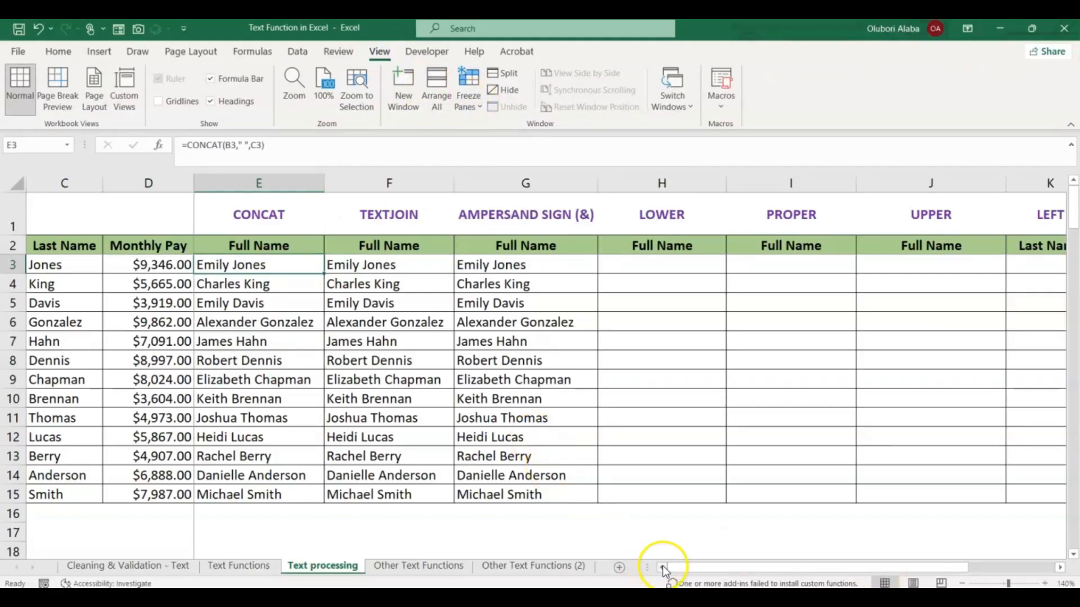
Convert the TEXTJOIN full names to lowercase by entering =LOWER(F3) in H3 and fill it down through H15
{"action": "left_click", "coordinate": [1062, 568]}
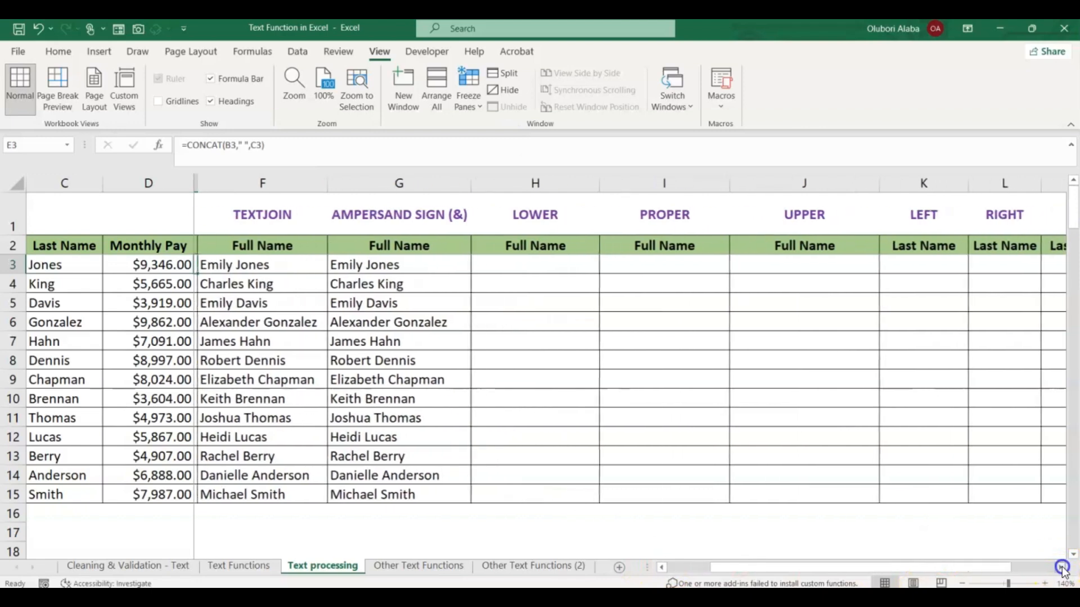
{"action": "left_click", "coordinate": [531, 268]}
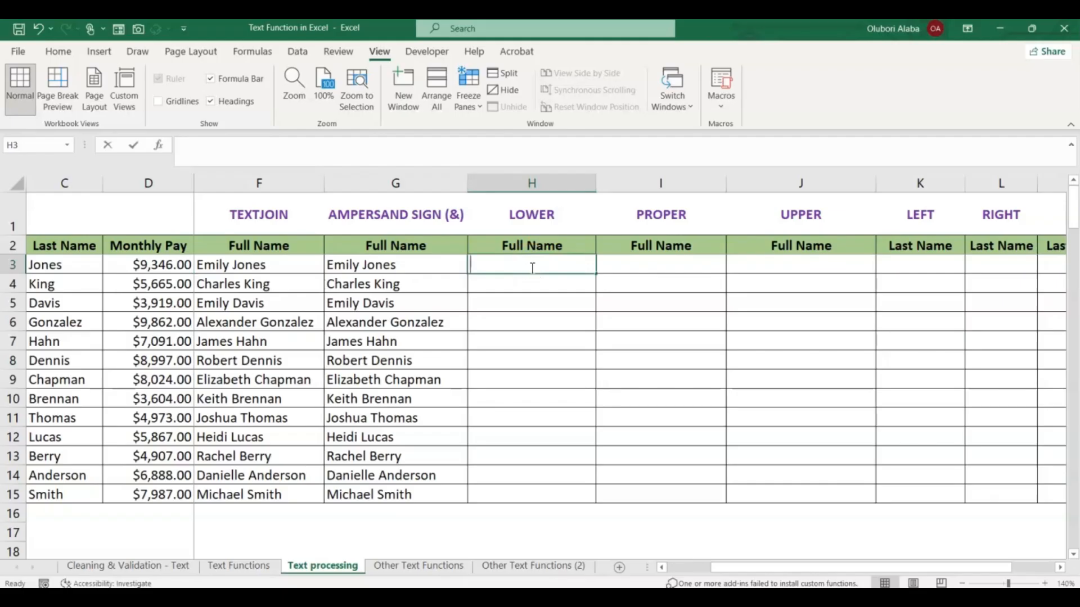
{"action": "type", "text": "="}
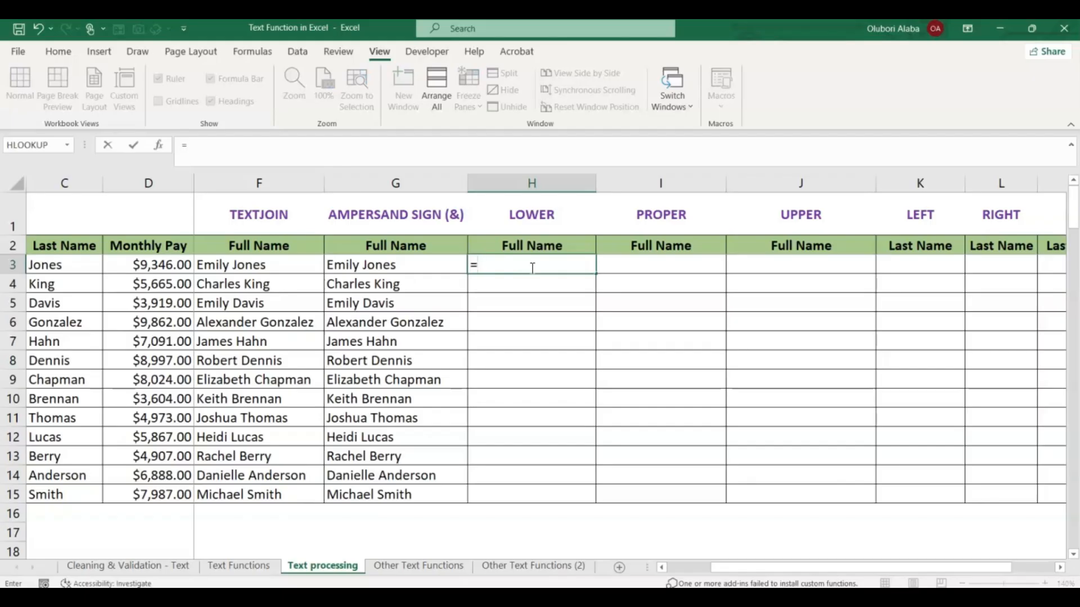
{"action": "type", "text": "low"}
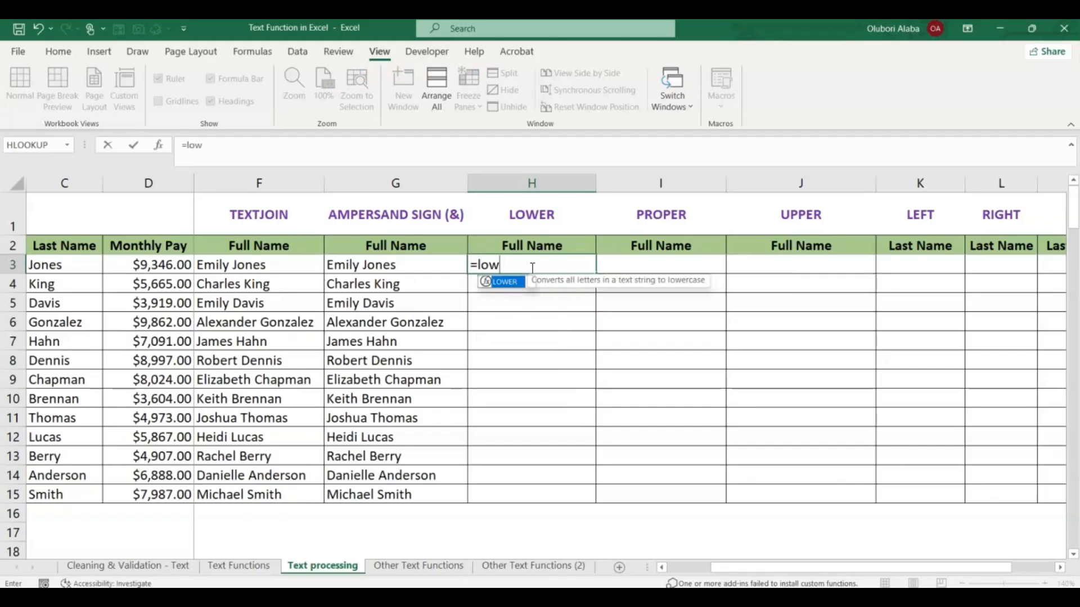
{"action": "key", "text": "Tab"}
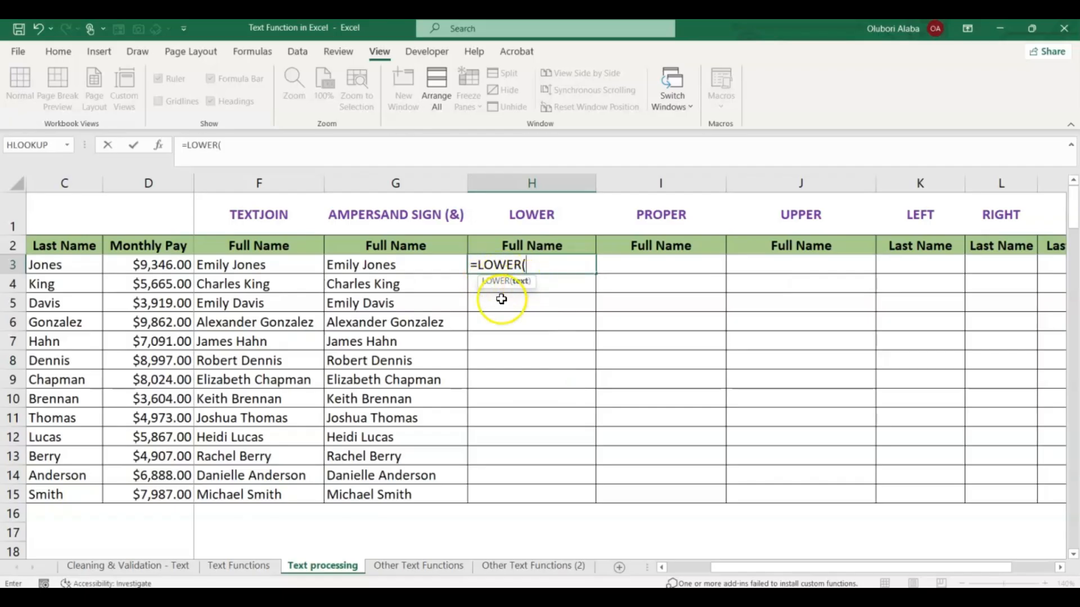
{"action": "left_click", "coordinate": [248, 267]}
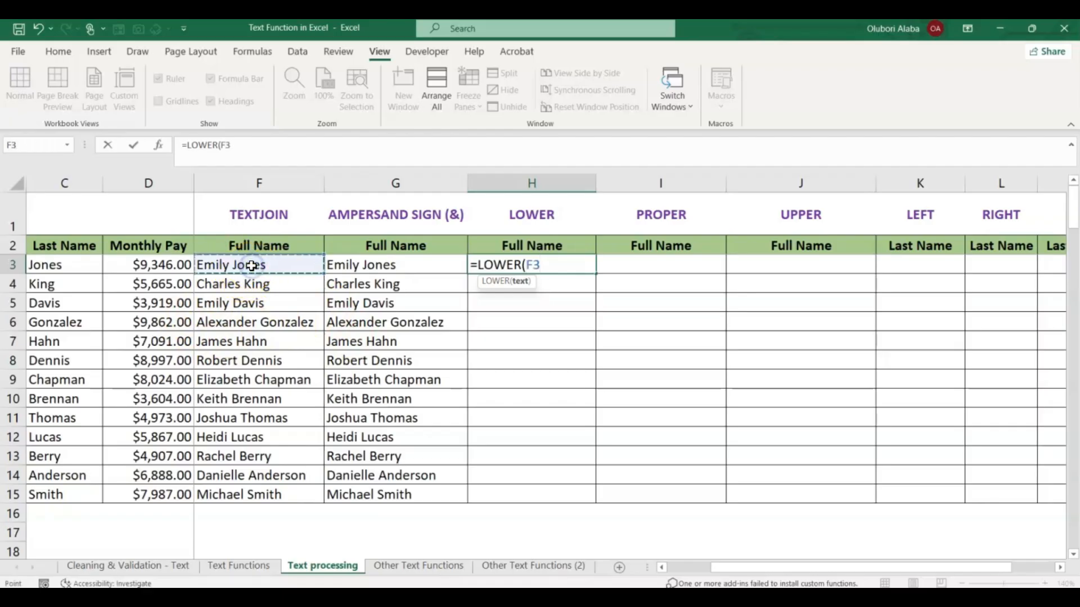
{"action": "key", "text": "Return"}
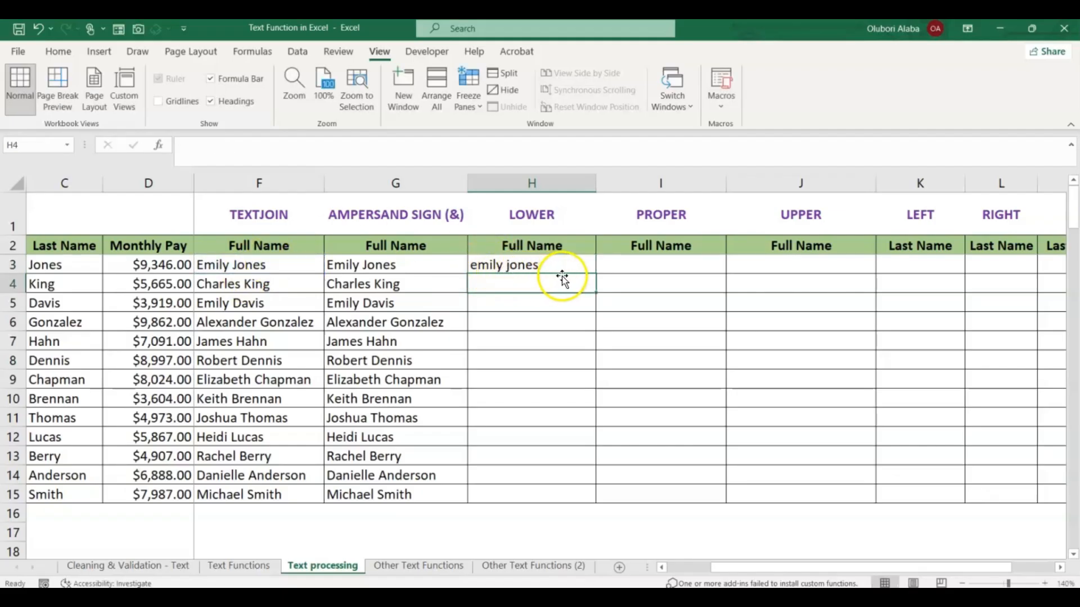
{"action": "left_click", "coordinate": [582, 264]}
{"action": "double_click", "coordinate": [596, 272]}
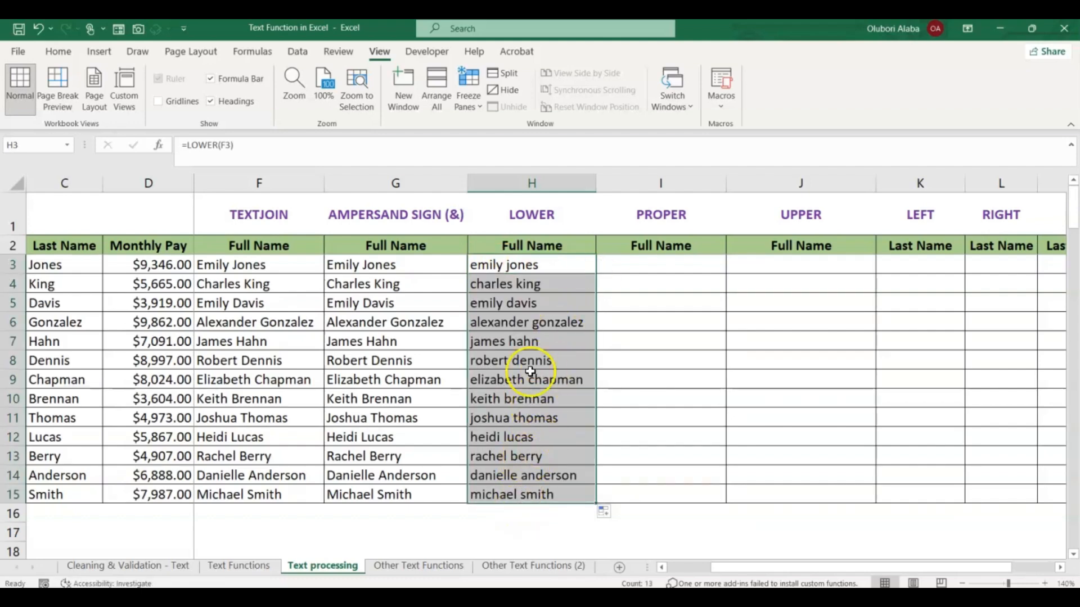
Capitalize each word of the lowercase names by entering =PROPER(H3) in I3 and fill it down through I15
{"action": "left_click", "coordinate": [635, 263]}
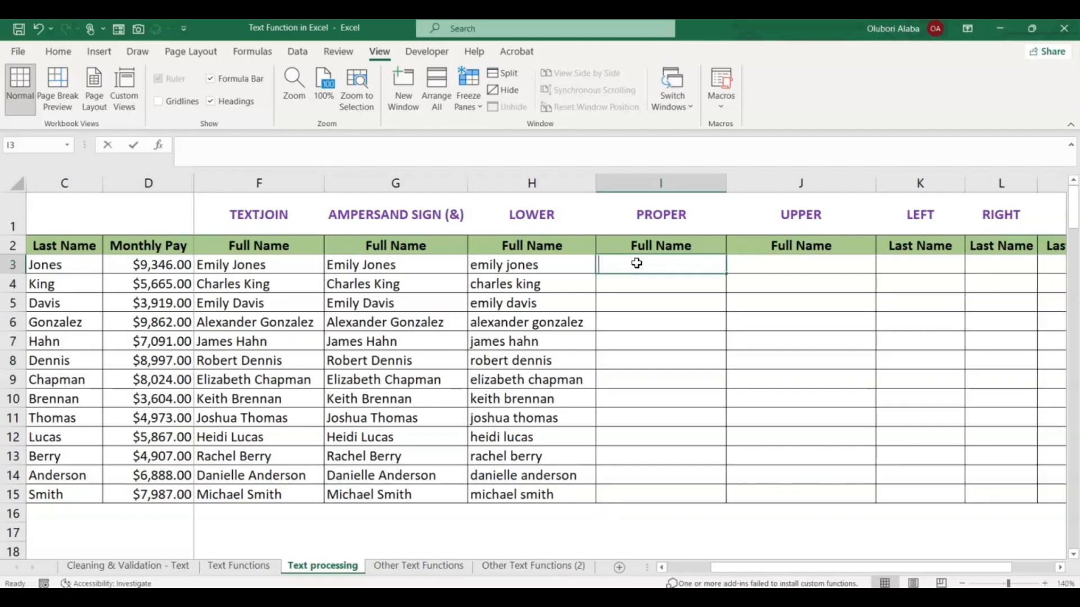
{"action": "type", "text": "=pro"}
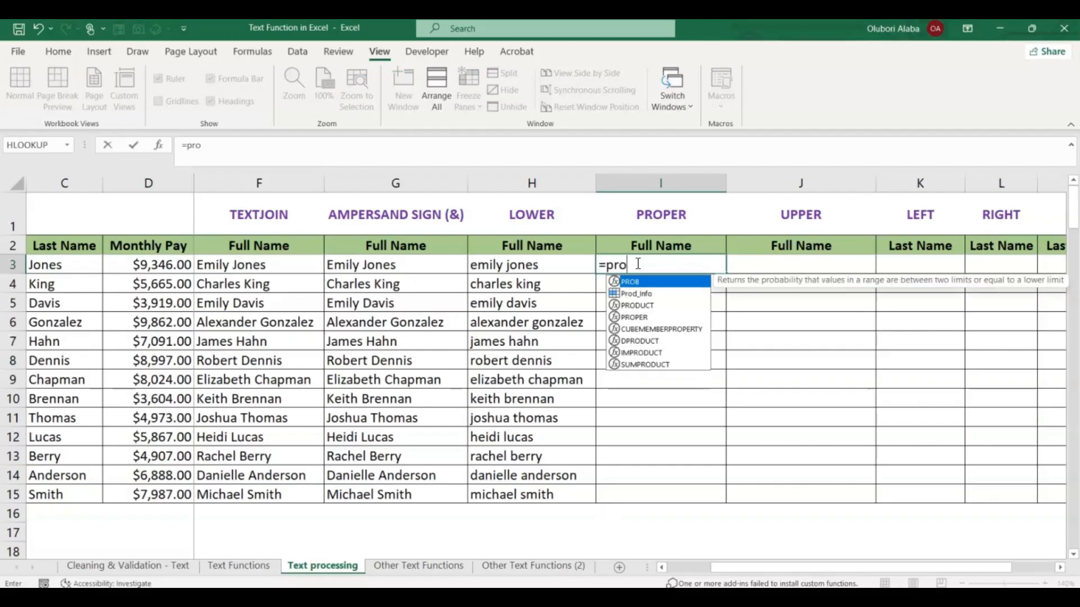
{"action": "double_click", "coordinate": [640, 317]}
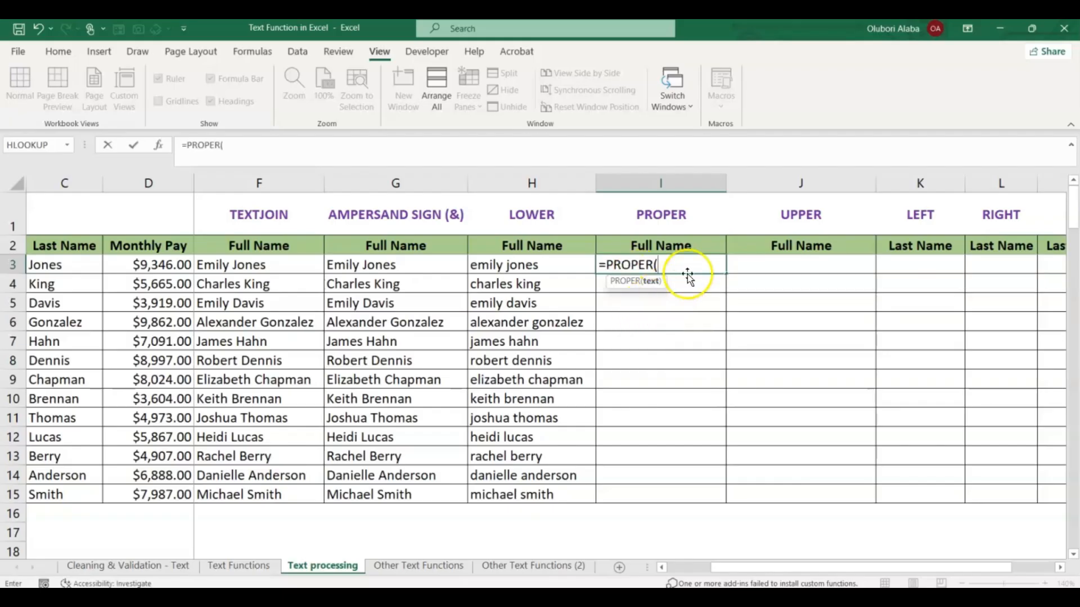
{"action": "left_click", "coordinate": [520, 266]}
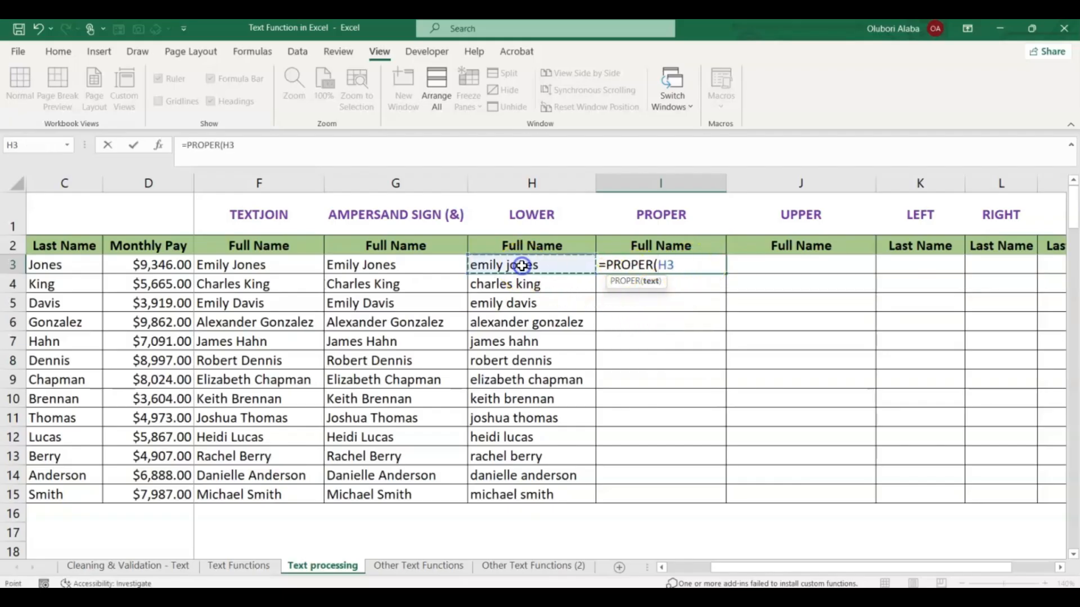
{"action": "key", "text": "Return"}
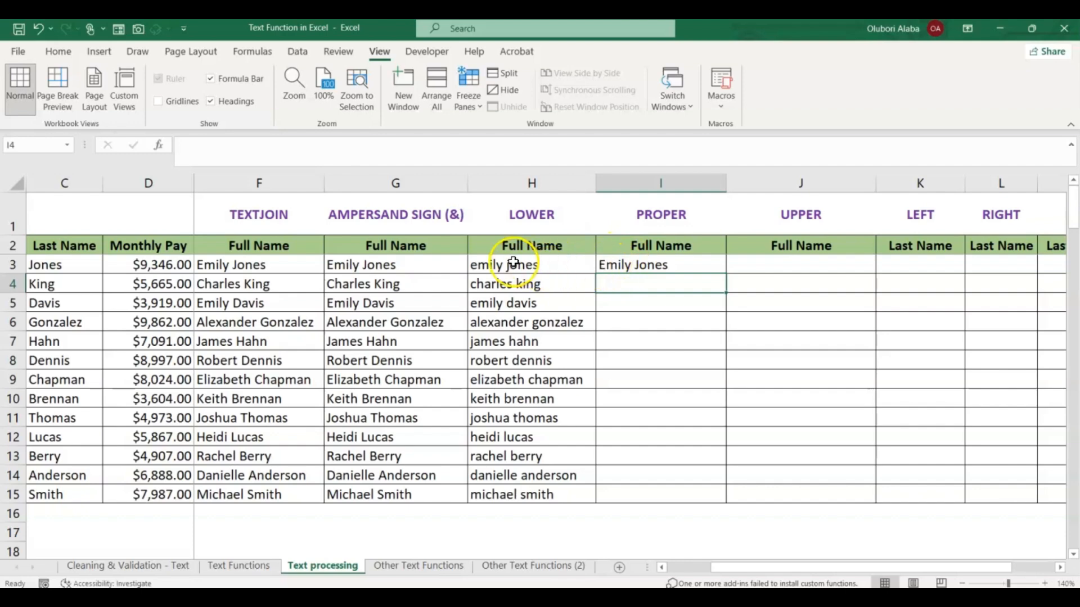
{"action": "left_click", "coordinate": [667, 265]}
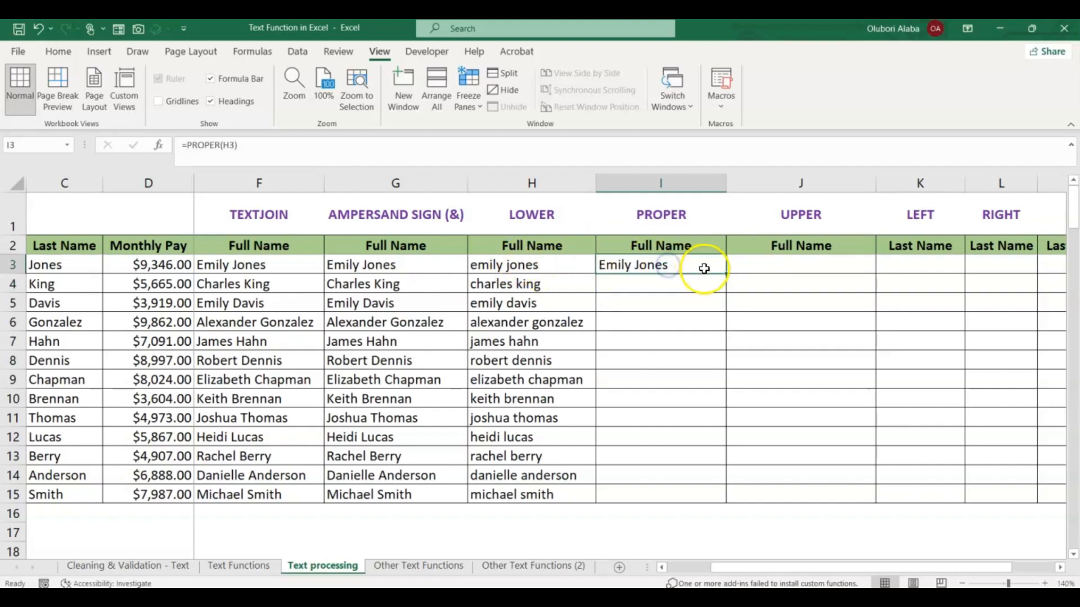
{"action": "double_click", "coordinate": [725, 274]}
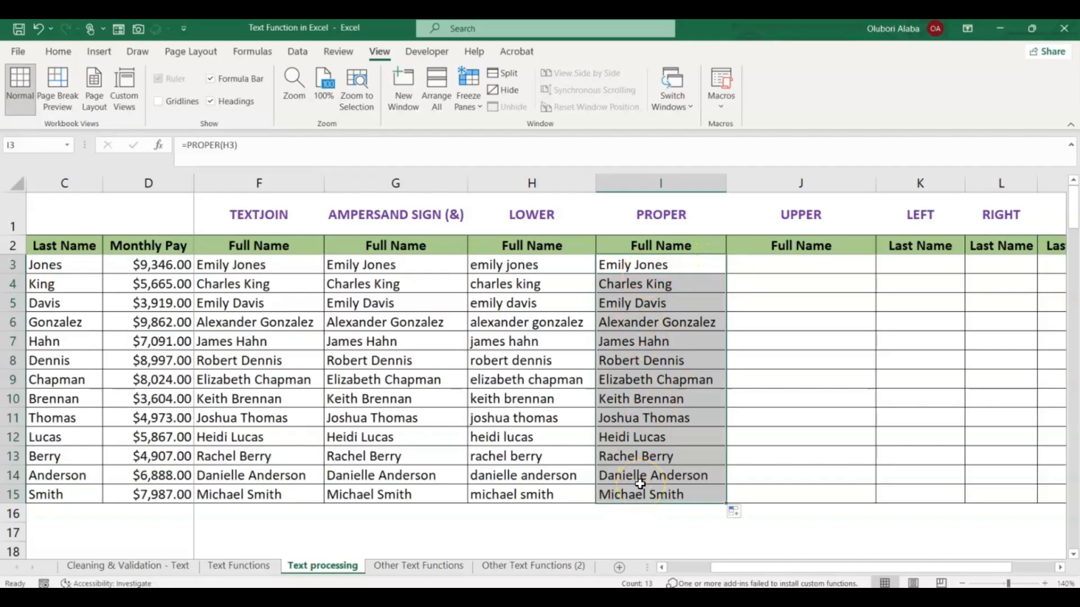
Convert the proper-case names to uppercase by entering =UPPER(I3) in J3 and fill it down through J15
{"action": "left_click", "coordinate": [755, 266]}
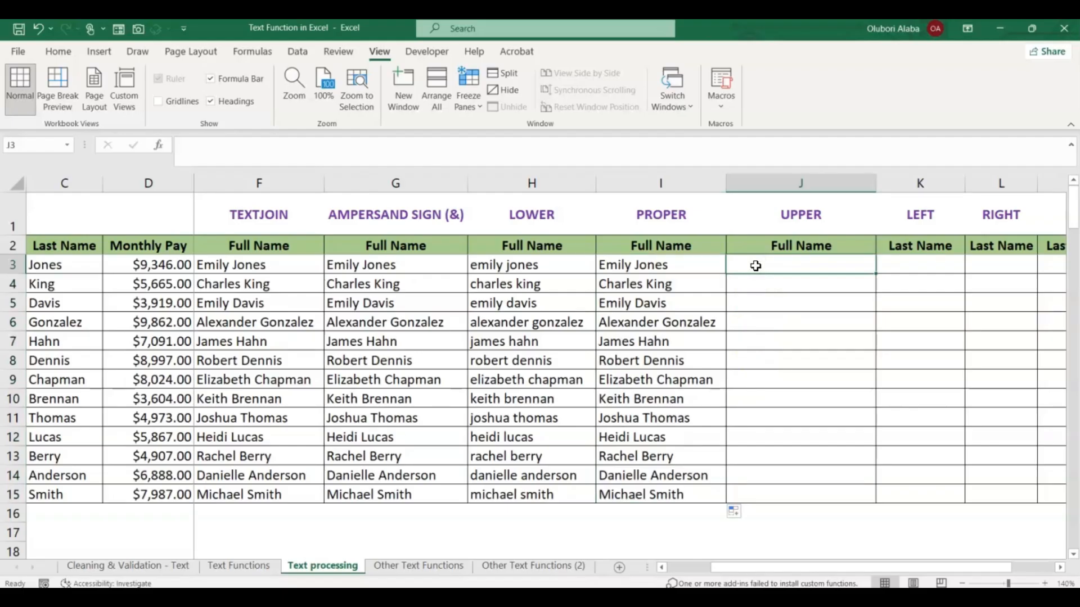
{"action": "type", "text": "="}
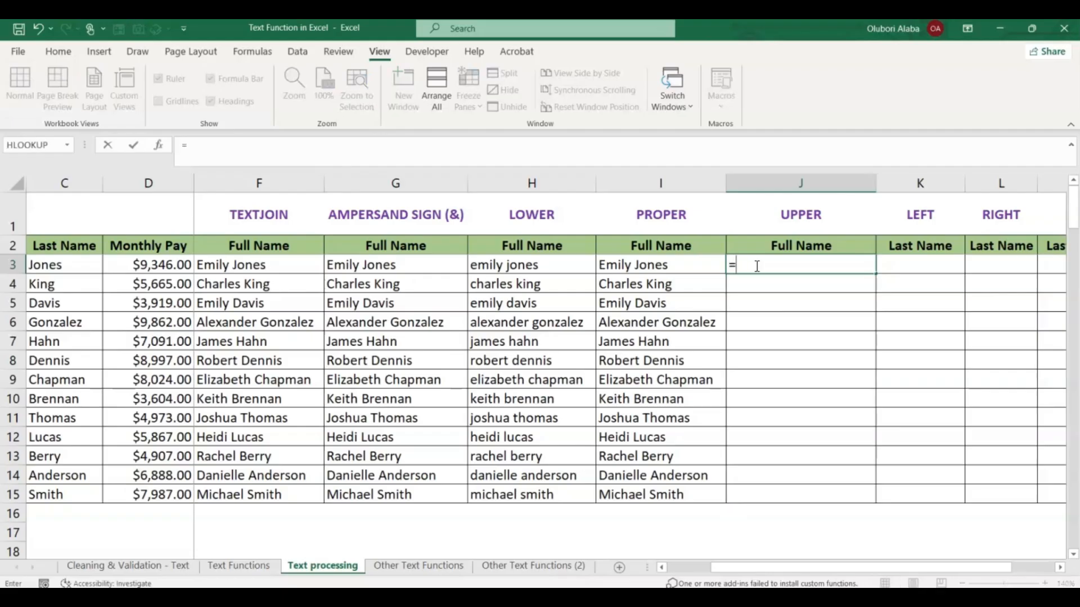
{"action": "type", "text": "upp"}
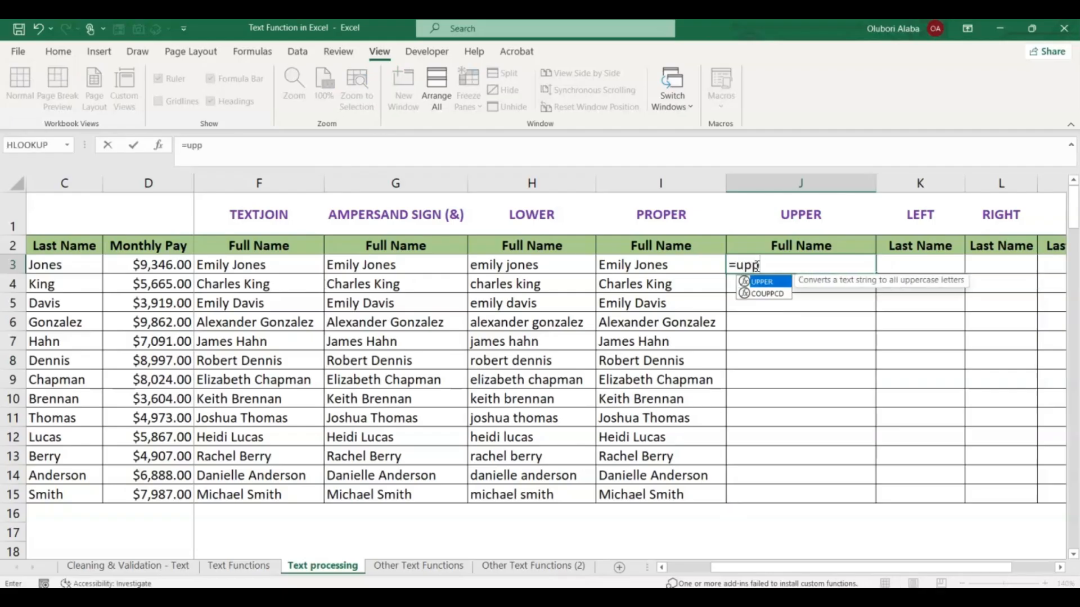
{"action": "key", "text": "Tab"}
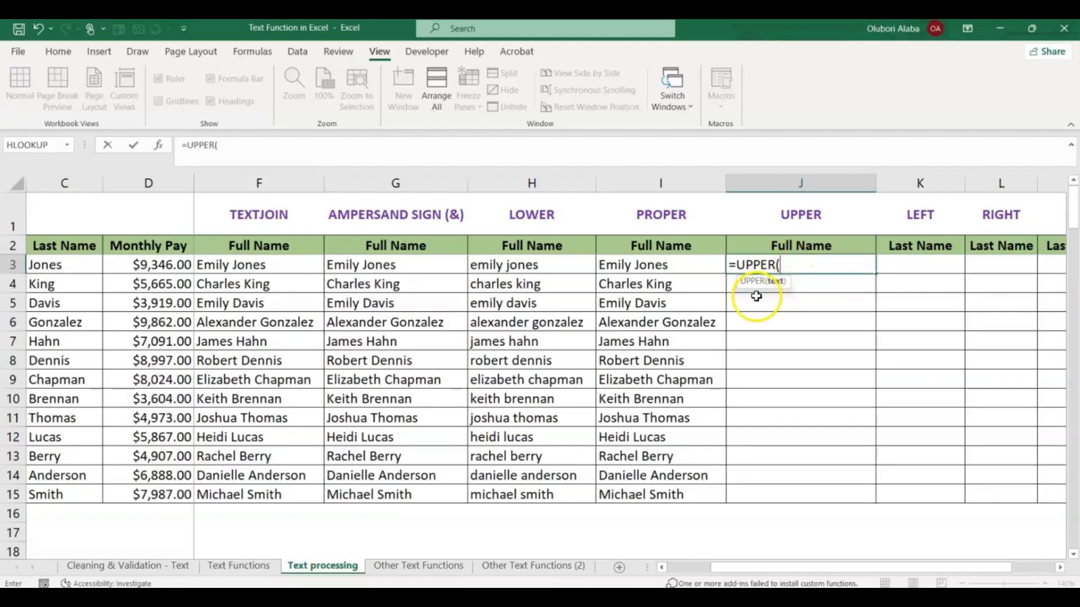
{"action": "left_click", "coordinate": [640, 267]}
{"action": "key", "text": "Return"}
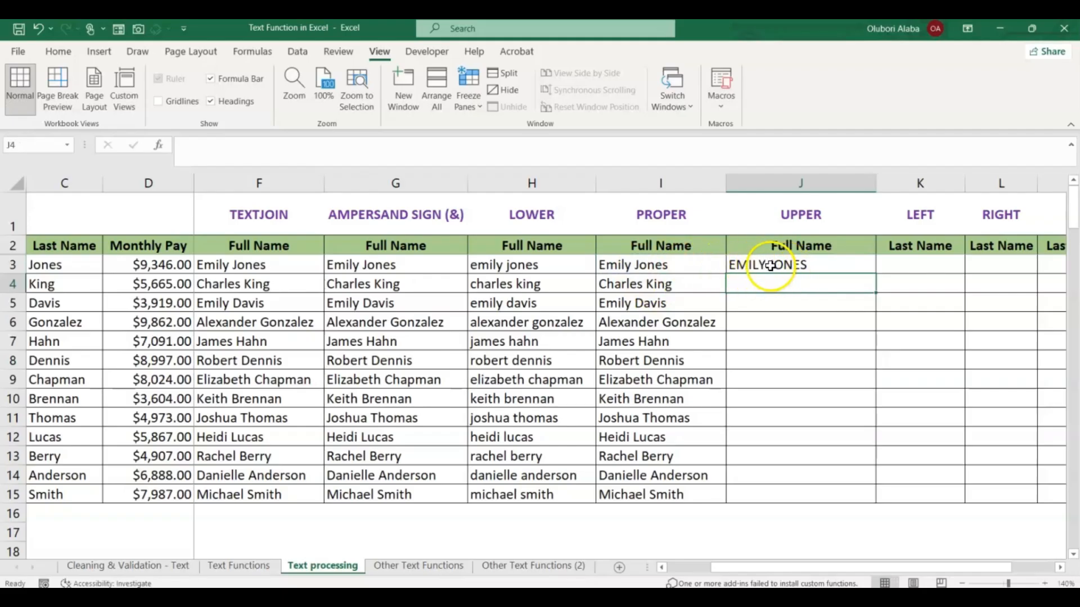
{"action": "left_click", "coordinate": [807, 264]}
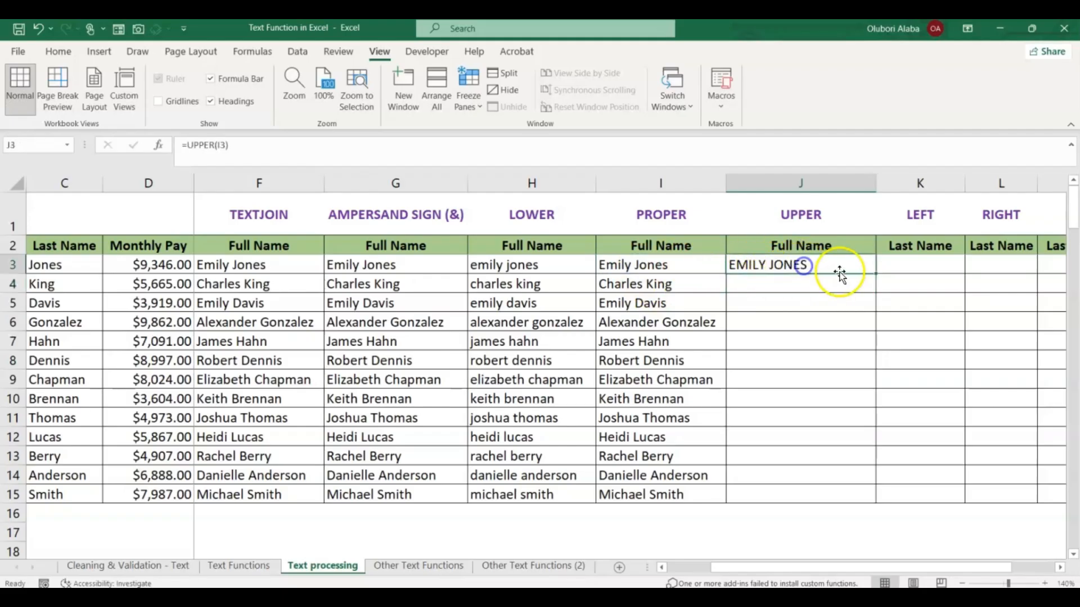
{"action": "double_click", "coordinate": [874, 277]}
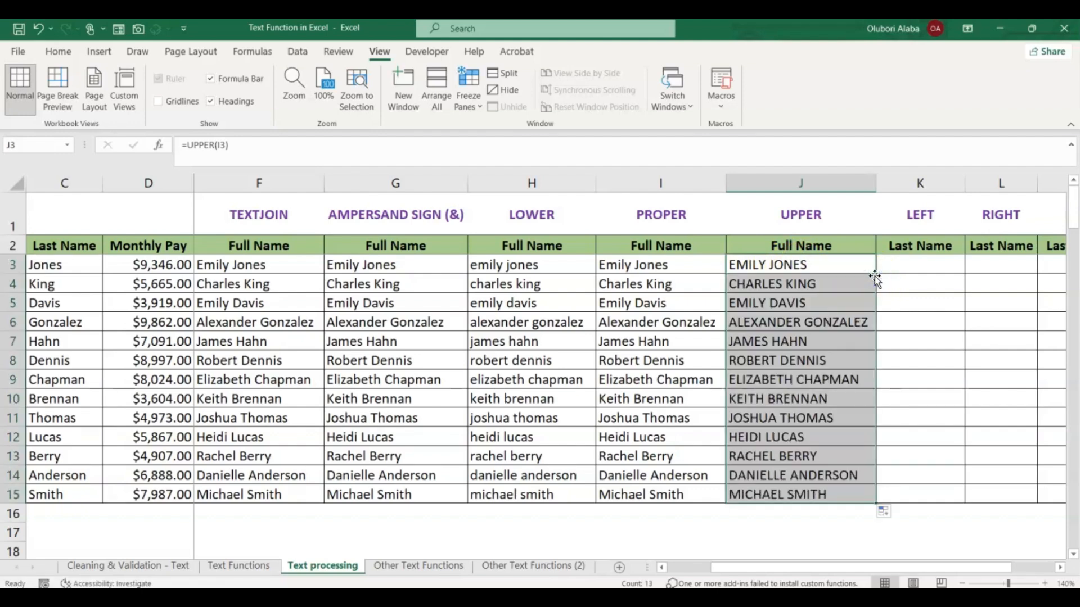
Extract the first character of the uppercase full name by entering =LEFT(J3) in K3
{"action": "left_click", "coordinate": [913, 269]}
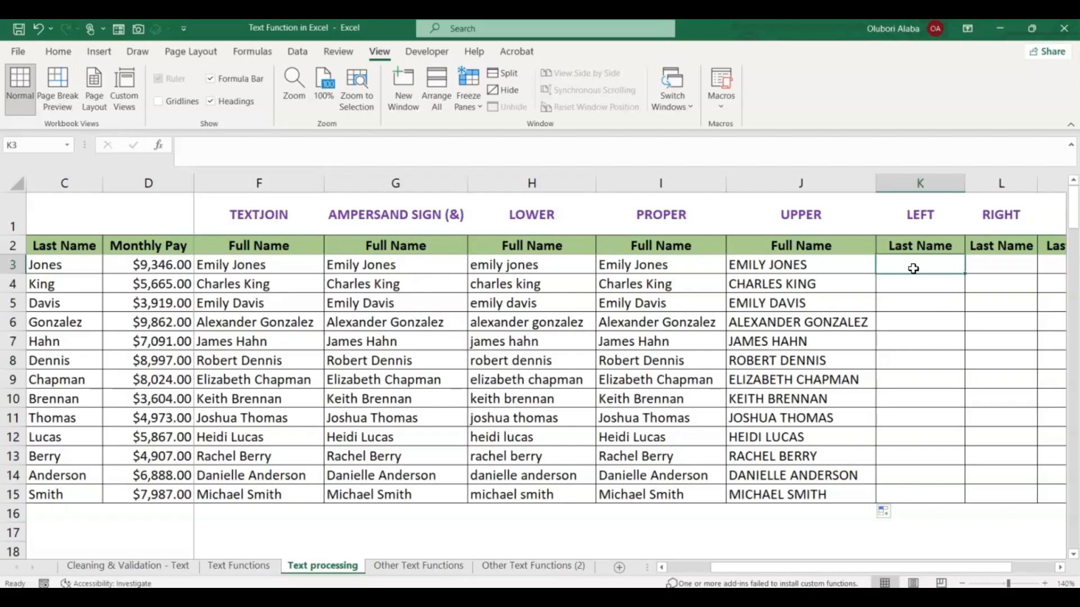
{"action": "type", "text": "=le"}
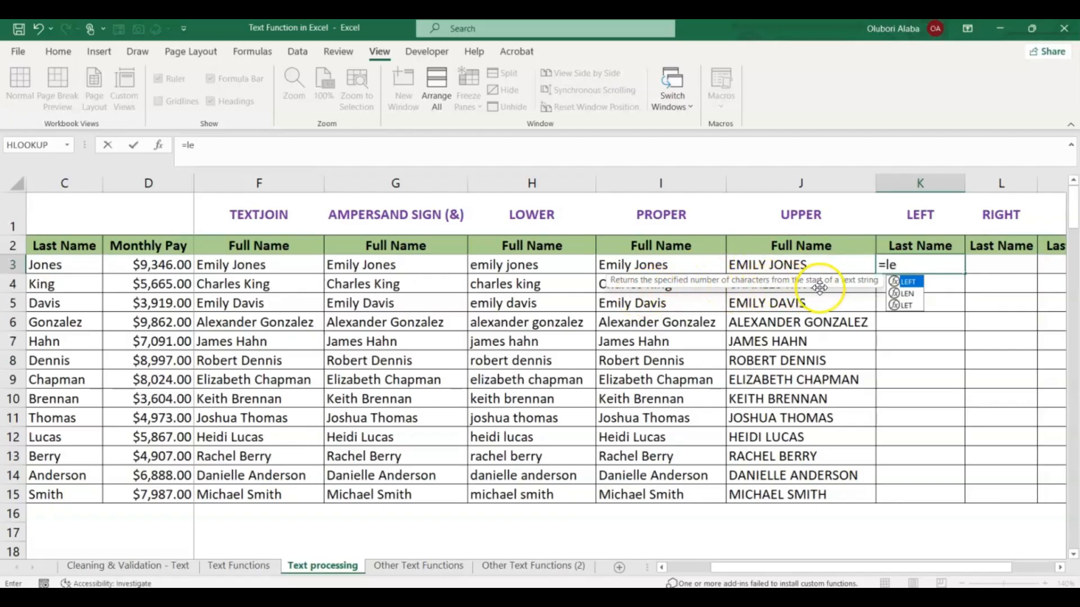
{"action": "key", "text": "Tab"}
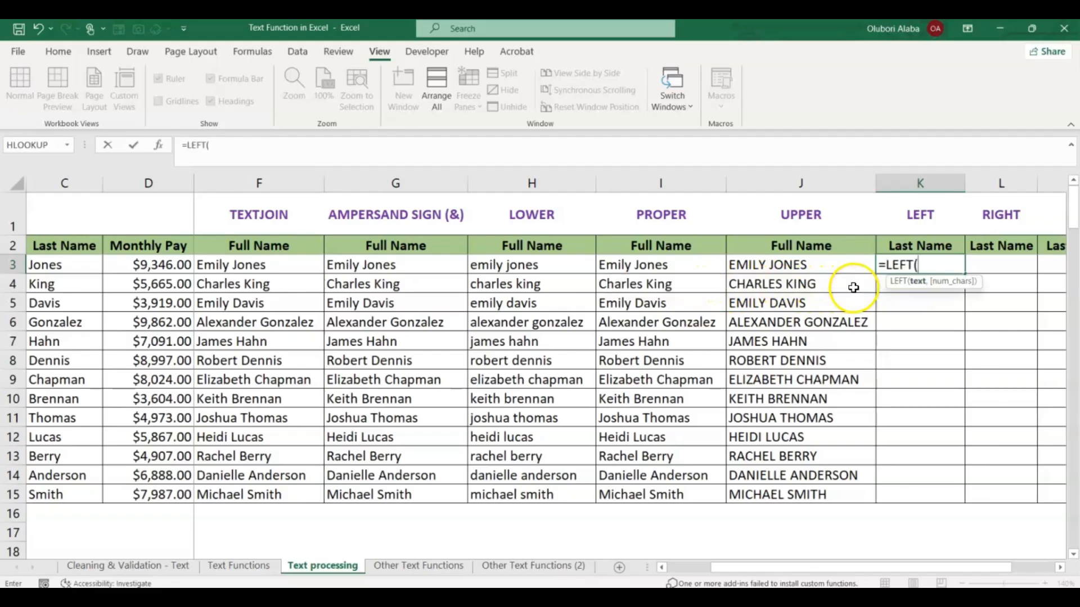
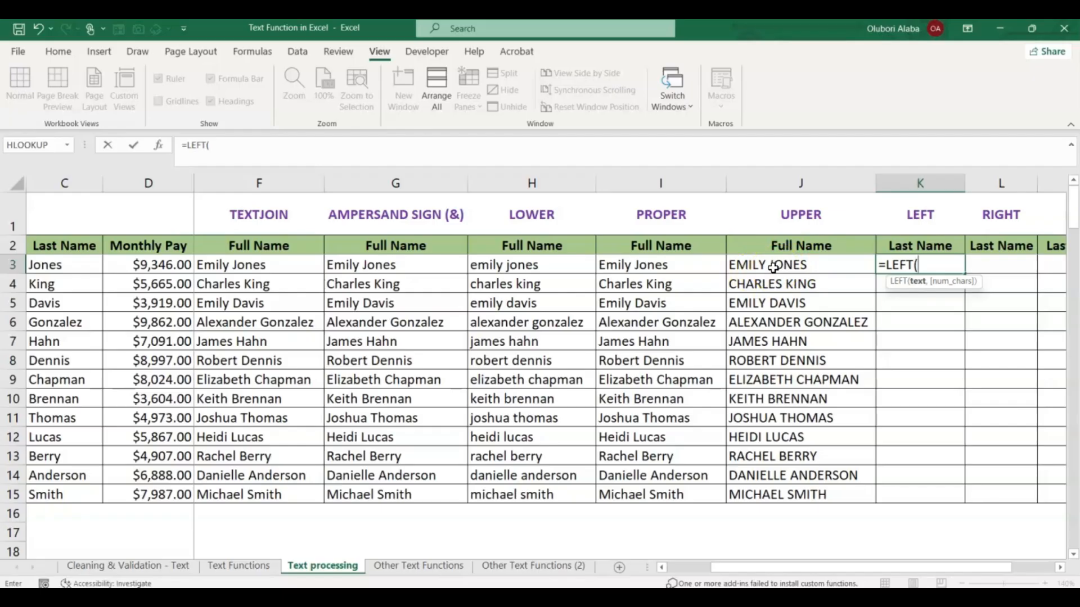
{"action": "left_click", "coordinate": [773, 267]}
{"action": "key", "text": "Return"}
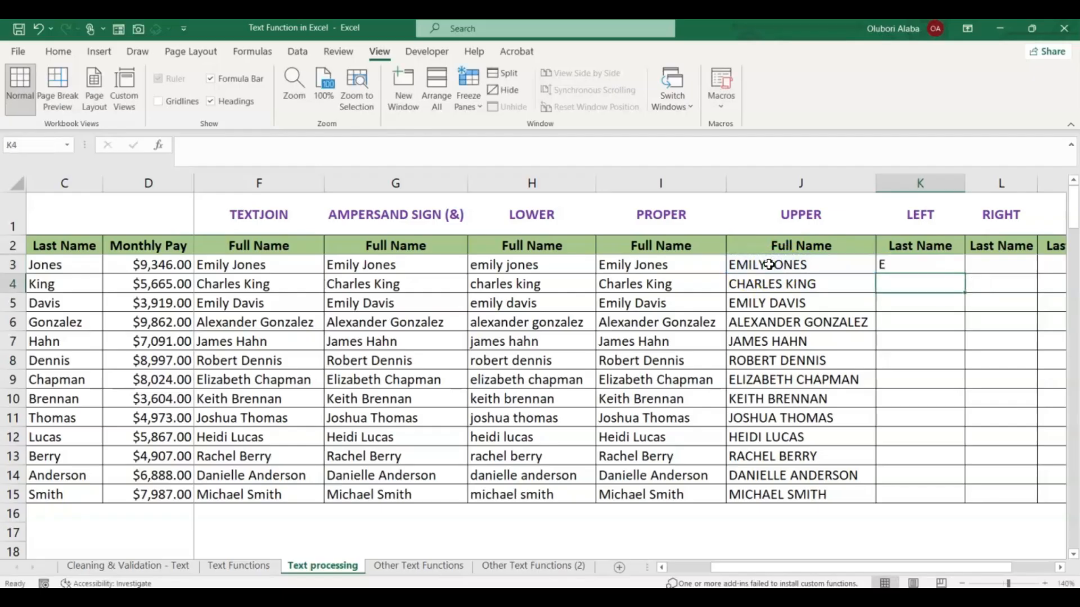
Extract the first five characters of the uppercase names by entering =LEFT(J3,5) in K3 and fill it down through K15
{"action": "left_click", "coordinate": [898, 266]}
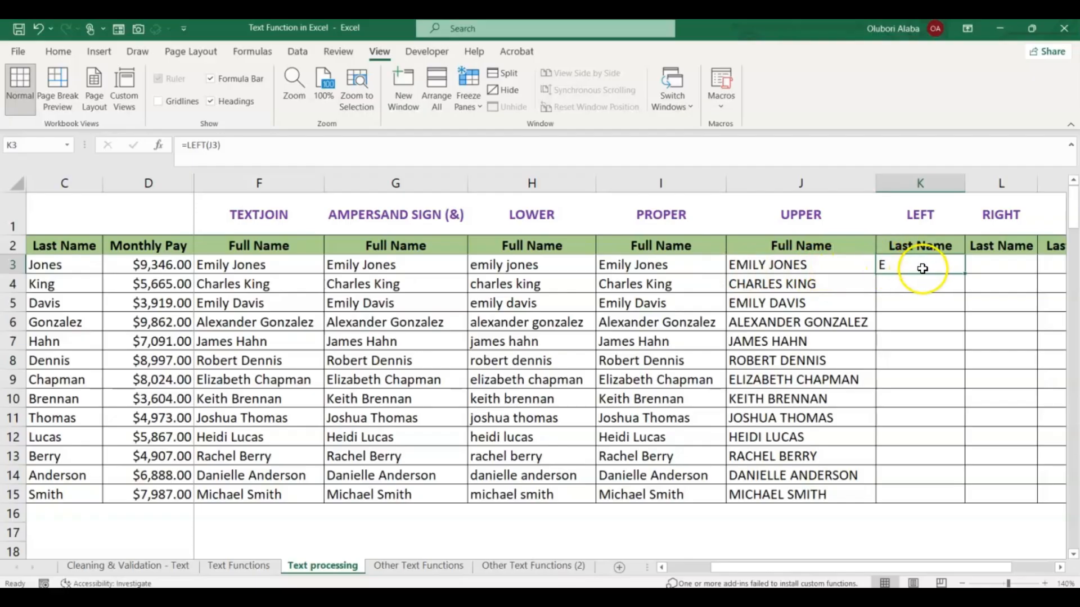
{"action": "left_click", "coordinate": [905, 267]}
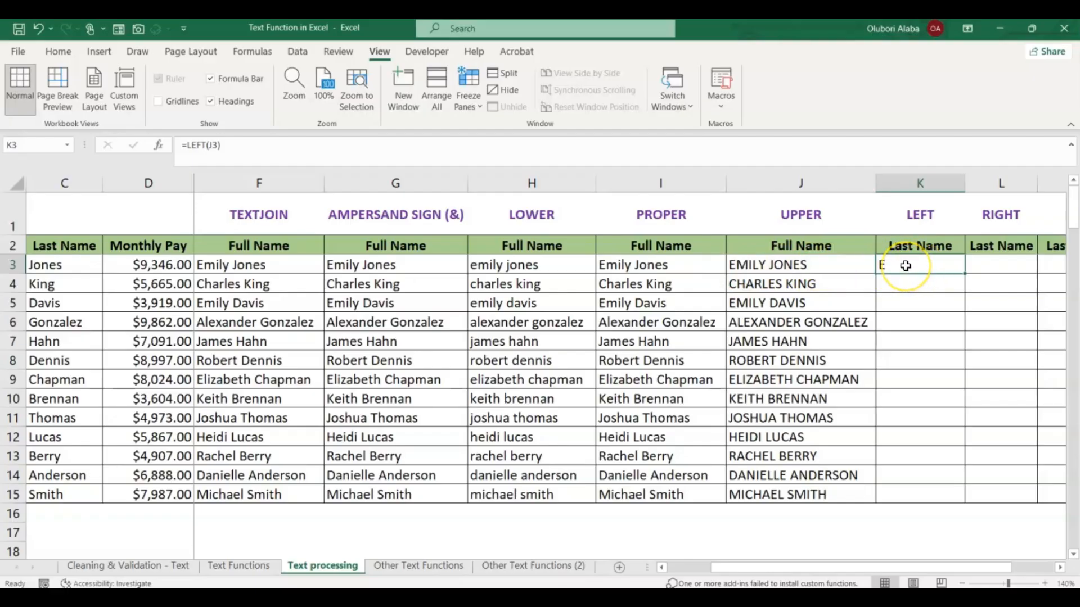
{"action": "type", "text": "="}
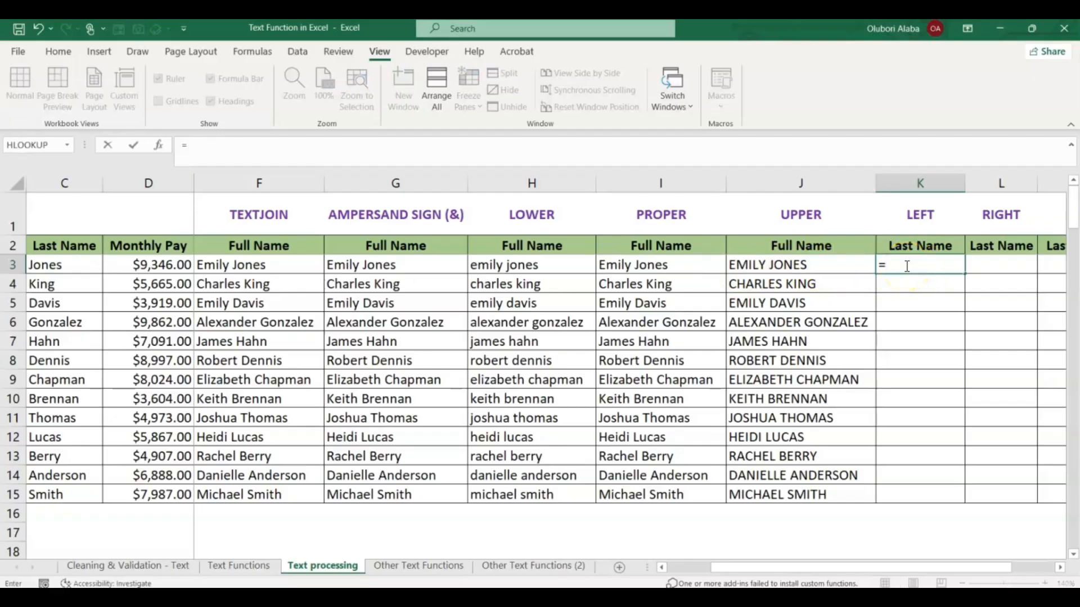
{"action": "type", "text": "lef"}
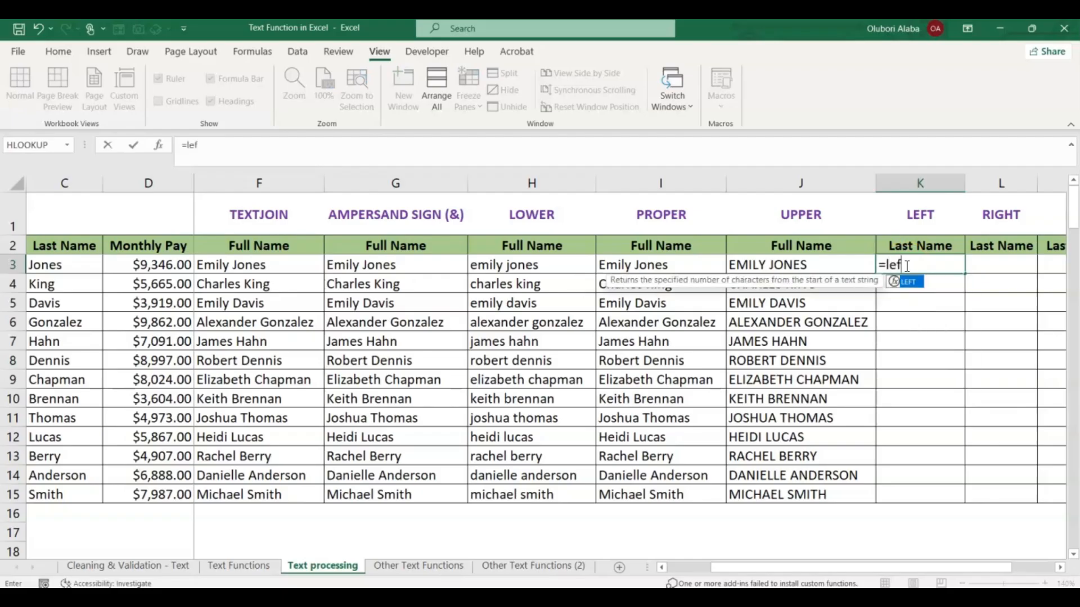
{"action": "key", "text": "Tab"}
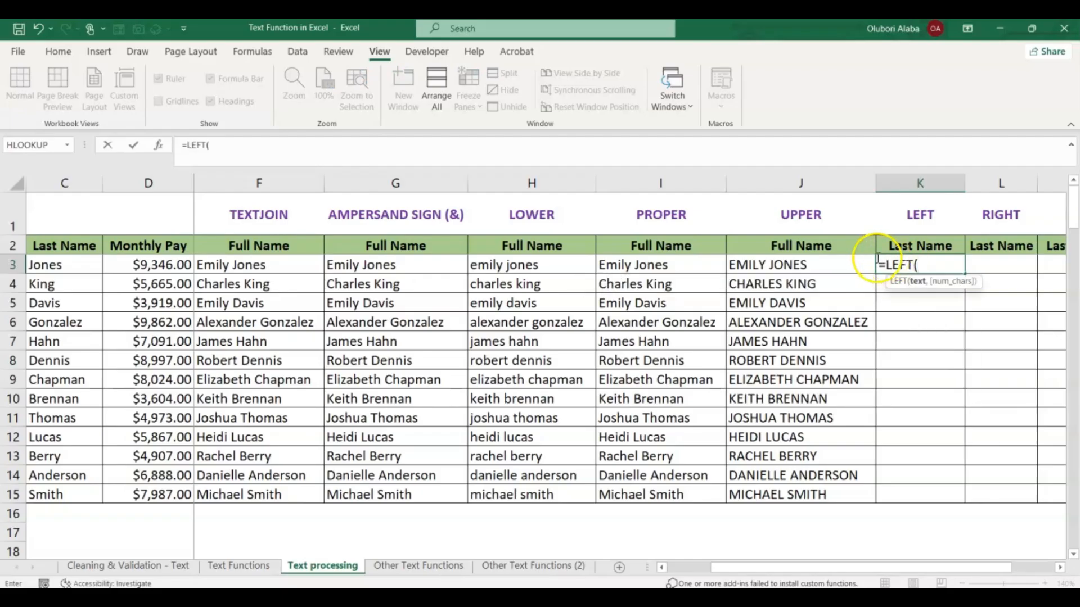
{"action": "left_click", "coordinate": [792, 266]}
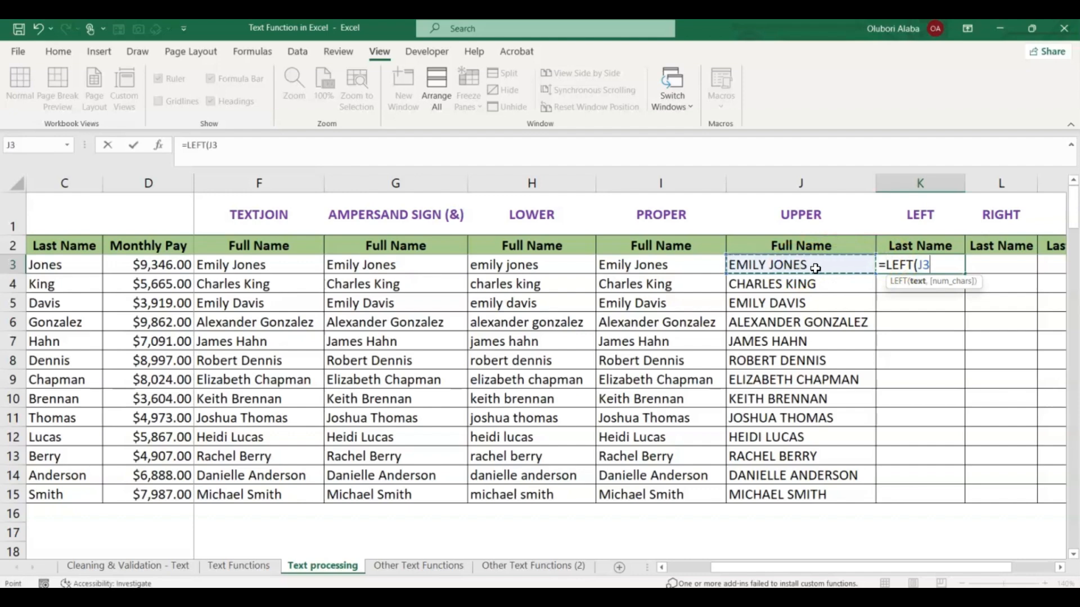
{"action": "type", "text": ",5"}
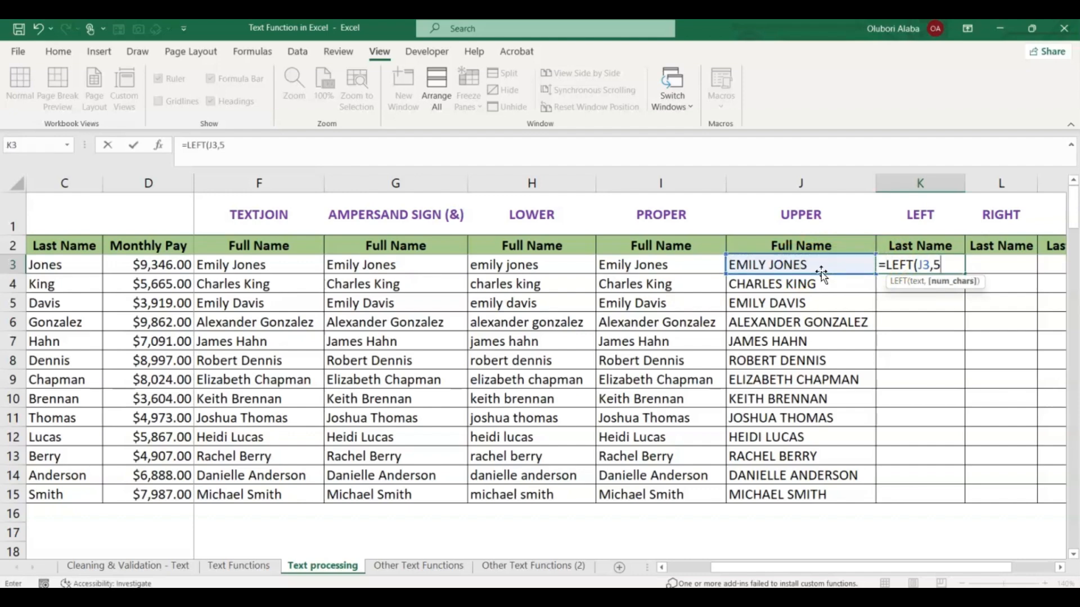
{"action": "key", "text": "Return"}
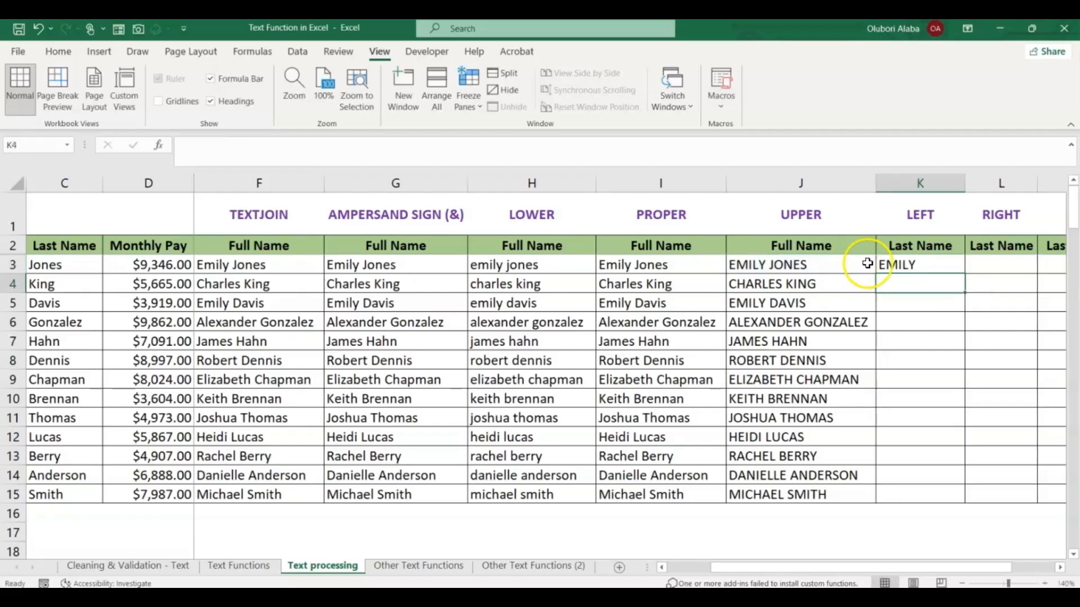
{"action": "left_click", "coordinate": [904, 264]}
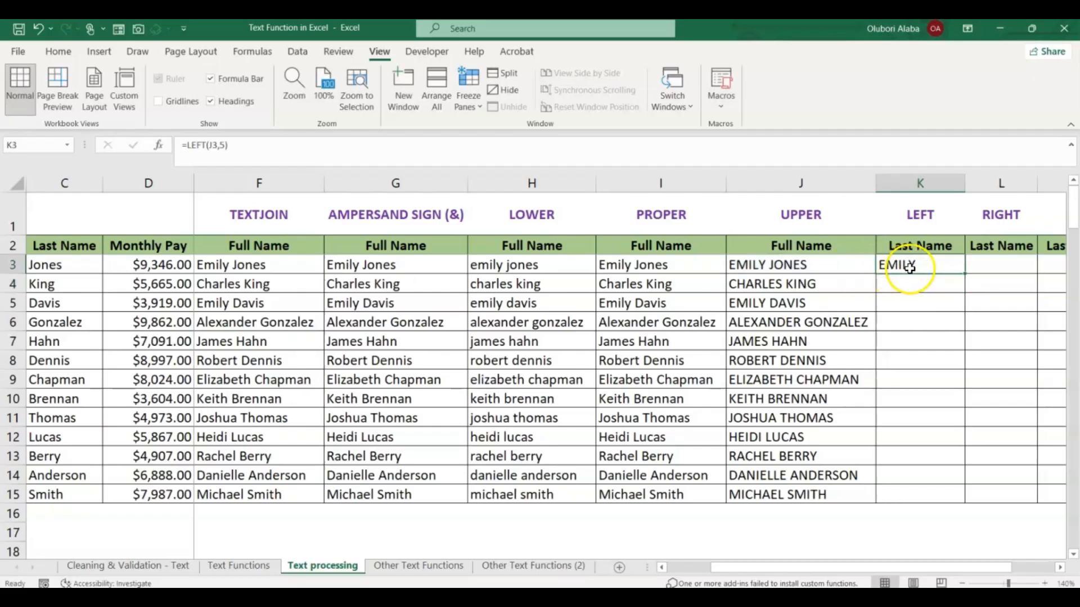
{"action": "double_click", "coordinate": [963, 274]}
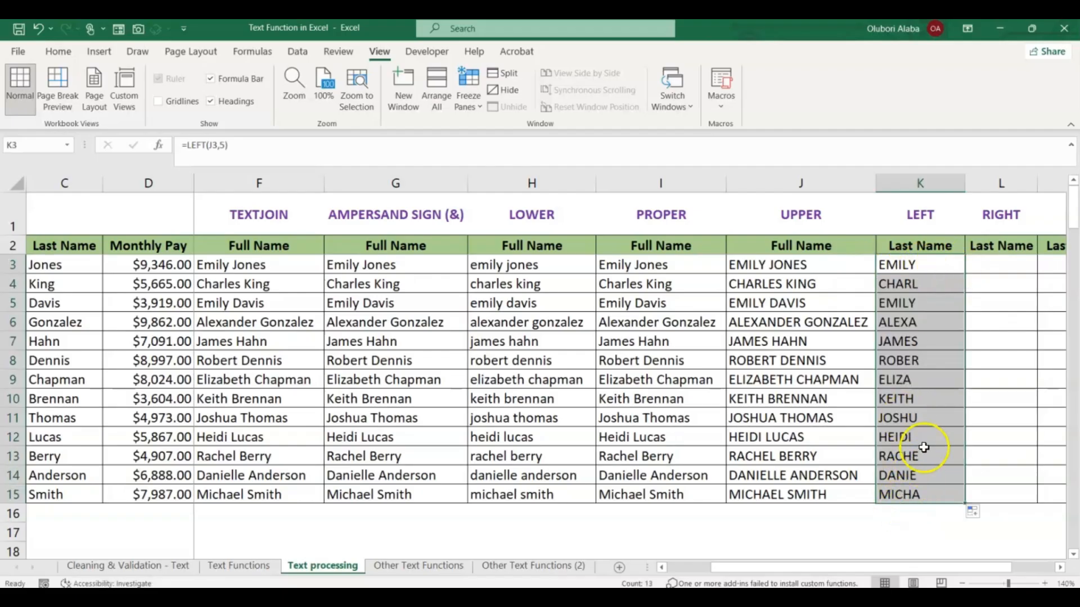
Extract the last two characters of the uppercase names by entering =RIGHT(J3,2) in L3 and fill it down through L15
{"action": "left_click", "coordinate": [994, 268]}
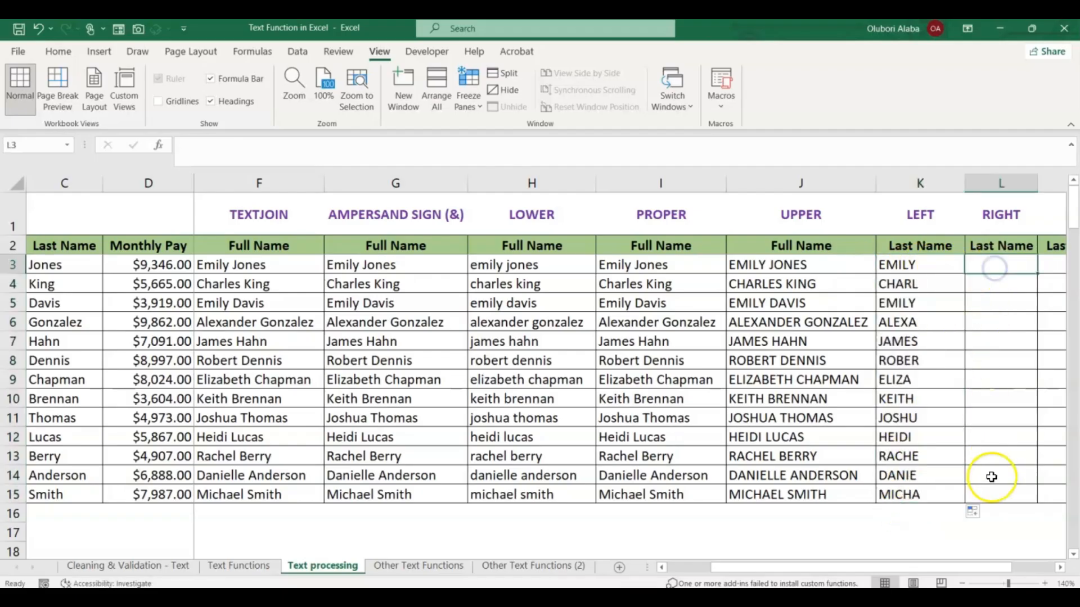
{"action": "left_click", "coordinate": [1059, 568]}
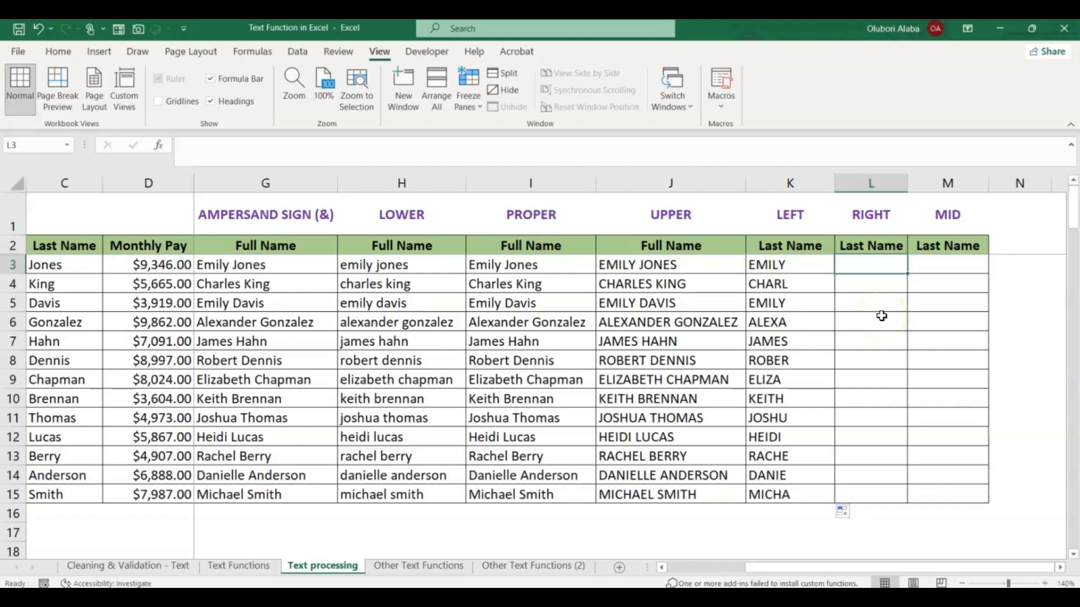
{"action": "type", "text": "=tig"}
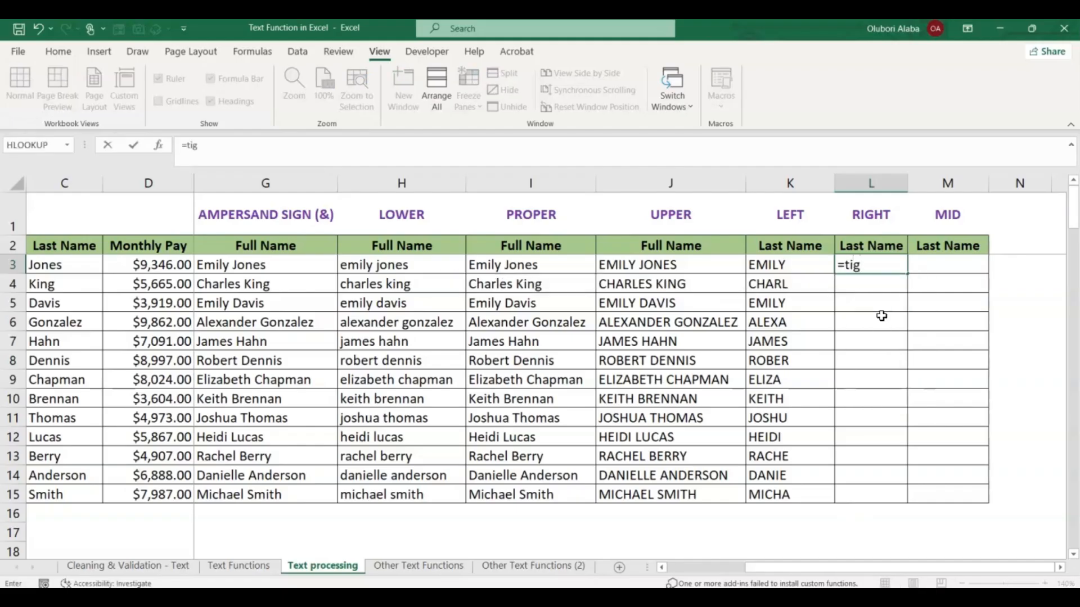
{"action": "key", "text": "BackSpace"}
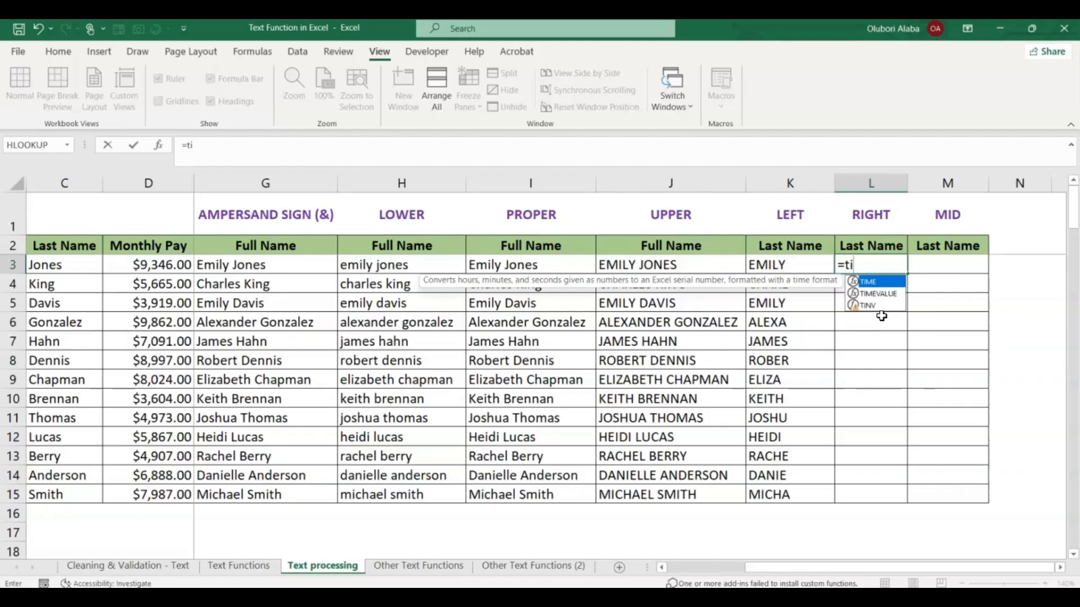
{"action": "key", "text": "BackSpace"}
{"action": "key", "text": "BackSpace"}
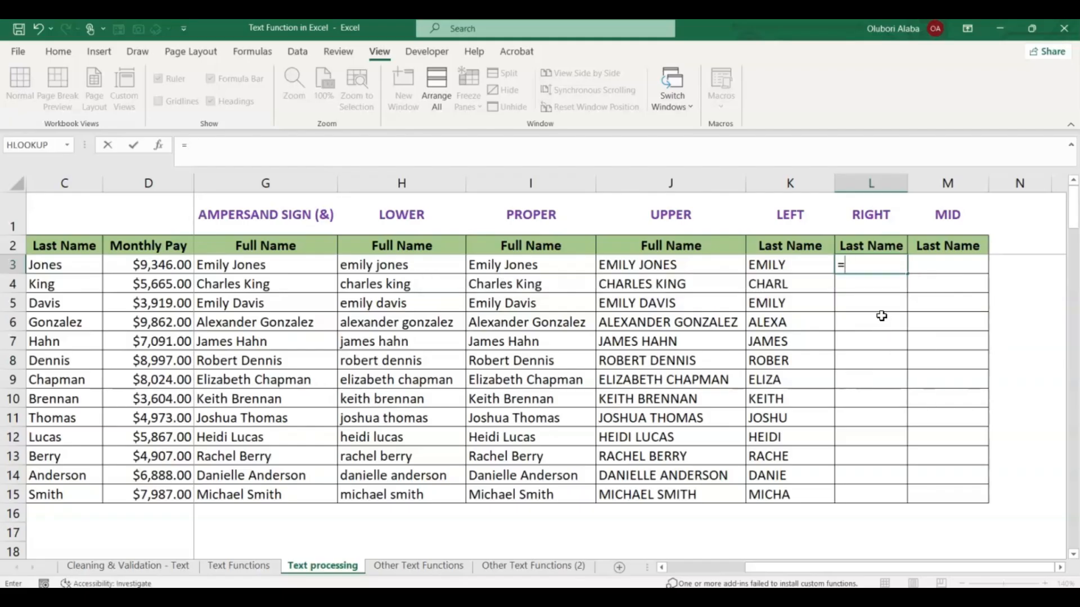
{"action": "type", "text": "ri"}
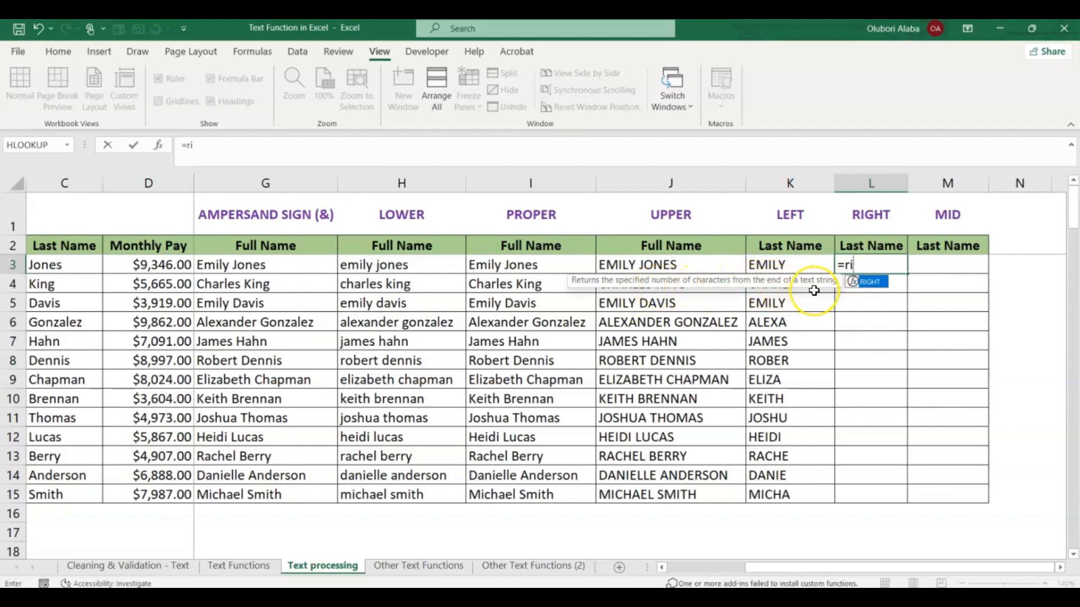
{"action": "key", "text": "Tab"}
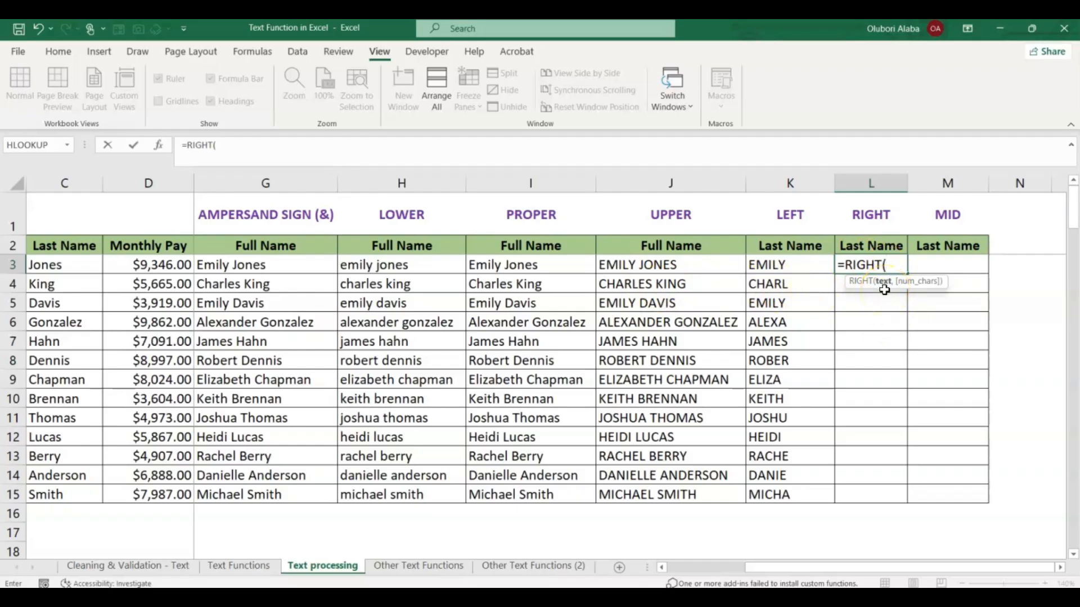
{"action": "left_click", "coordinate": [654, 265]}
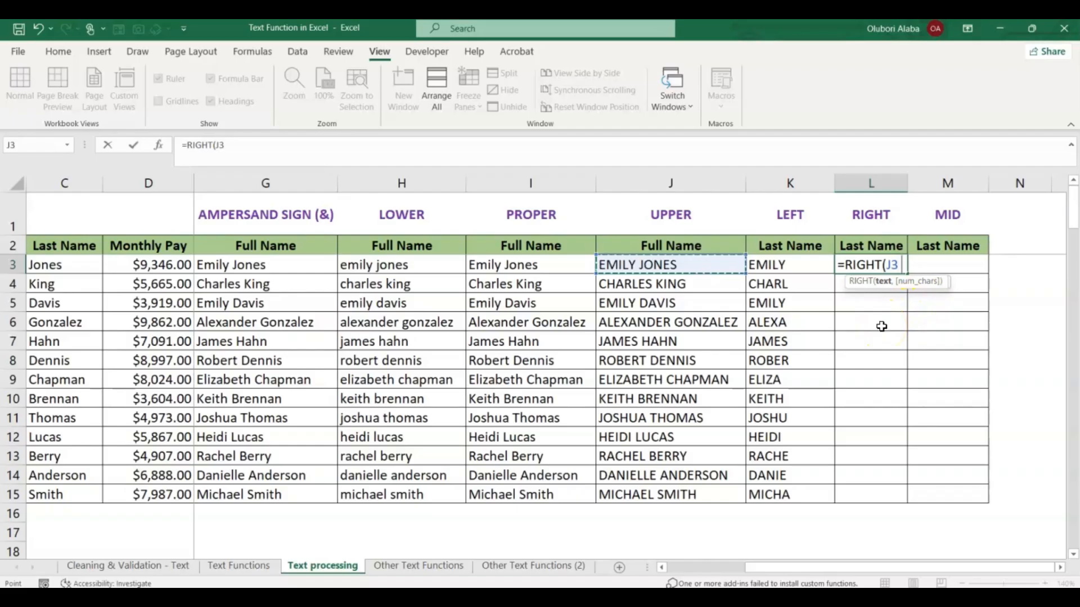
{"action": "type", "text": ",2"}
{"action": "key", "text": "Return"}
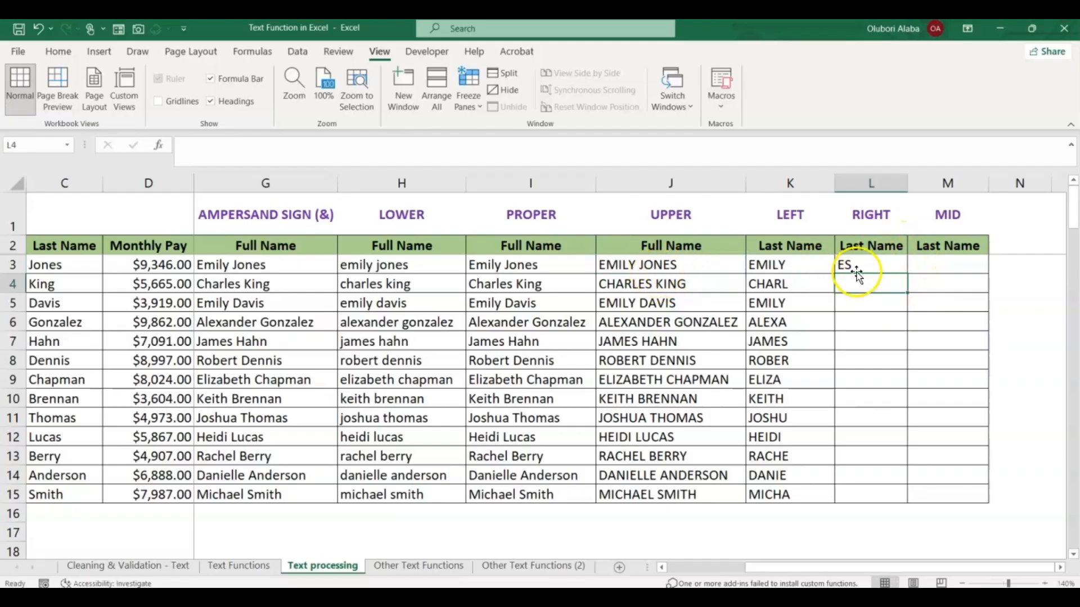
{"action": "left_click", "coordinate": [877, 266]}
{"action": "double_click", "coordinate": [908, 275]}
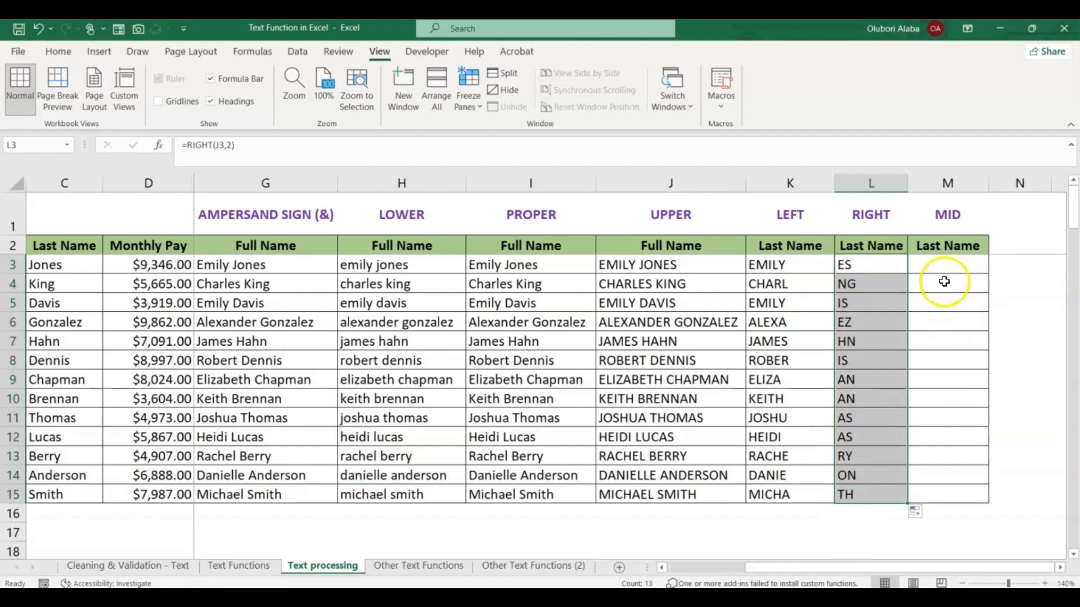
Extract three characters starting at the second from the uppercase names by entering =MID(J3,2,3) in M3 and fill it down through M15
{"action": "left_click", "coordinate": [933, 266]}
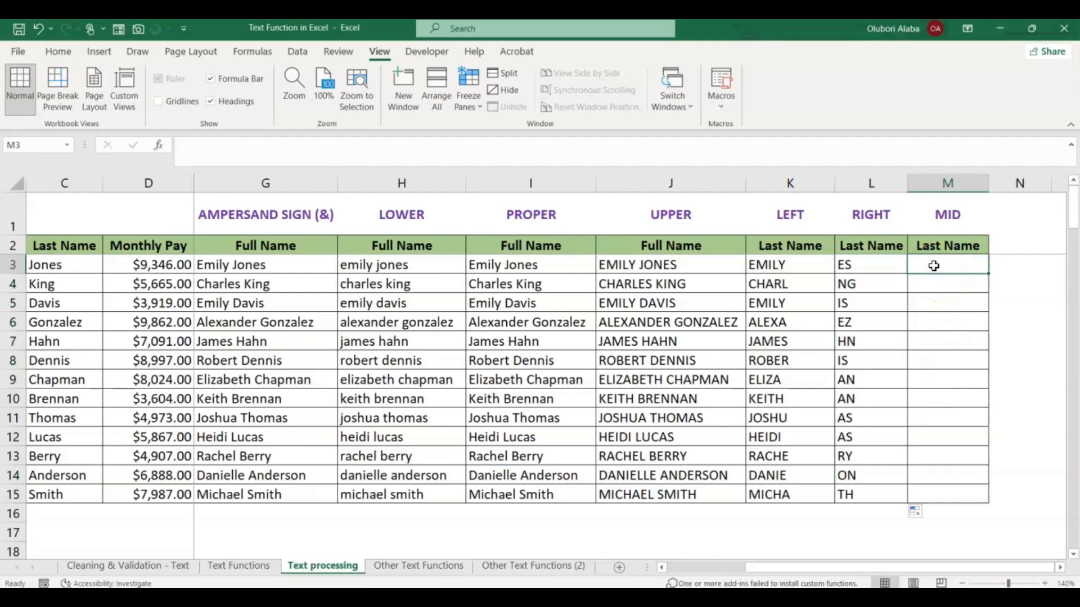
{"action": "type", "text": "="}
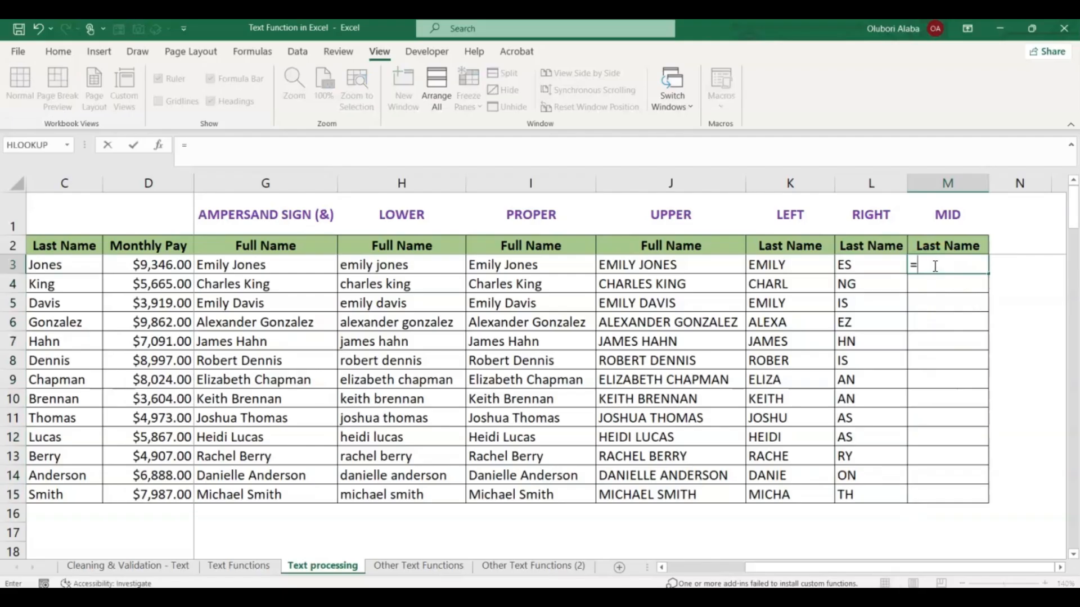
{"action": "type", "text": "mid"}
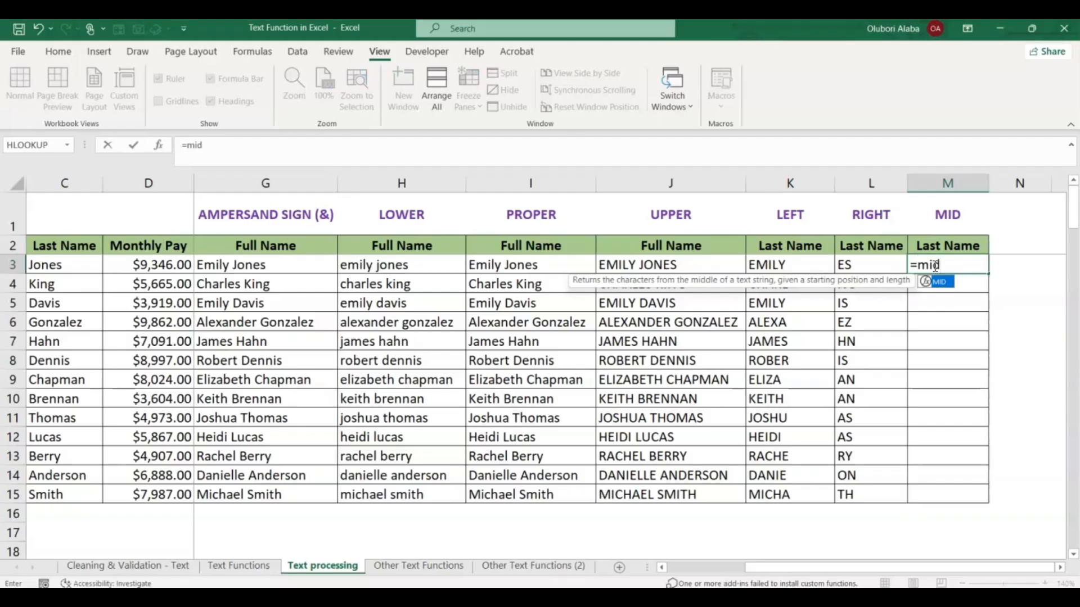
{"action": "key", "text": "Tab"}
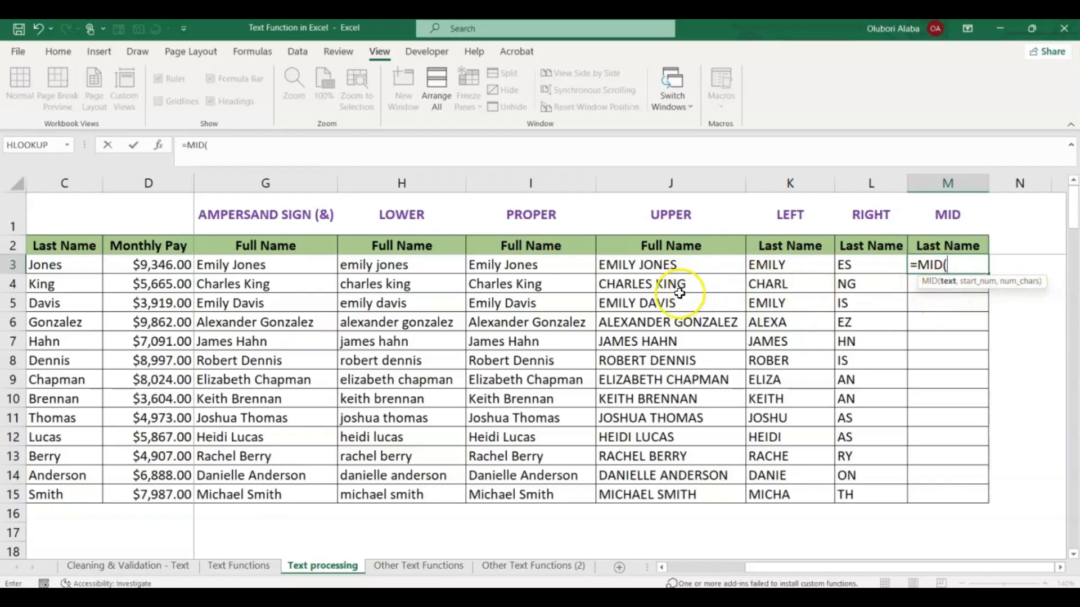
{"action": "left_click", "coordinate": [642, 265]}
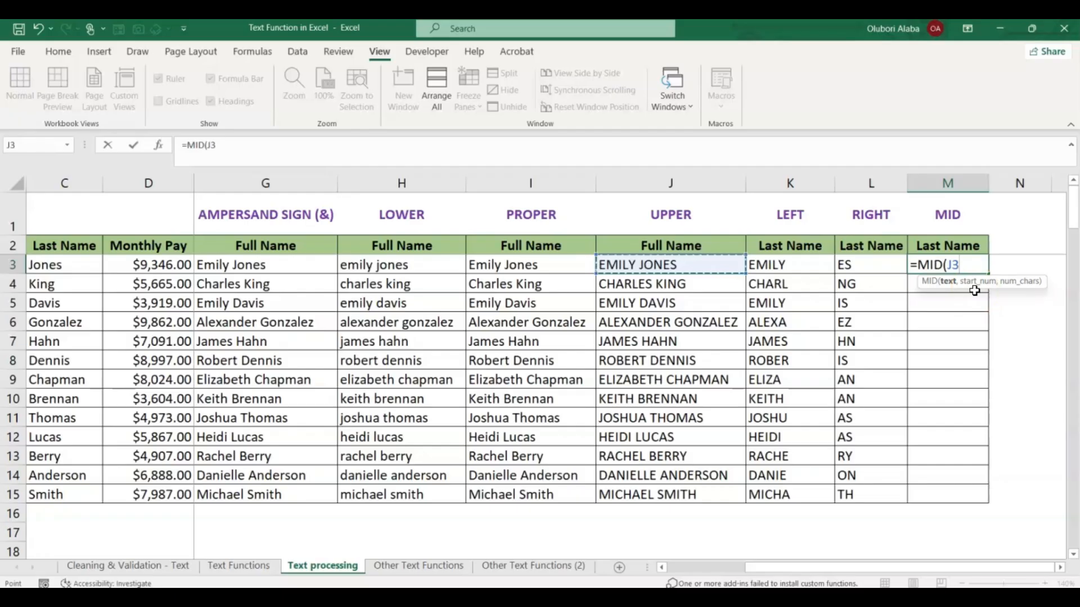
{"action": "type", "text": "2"}
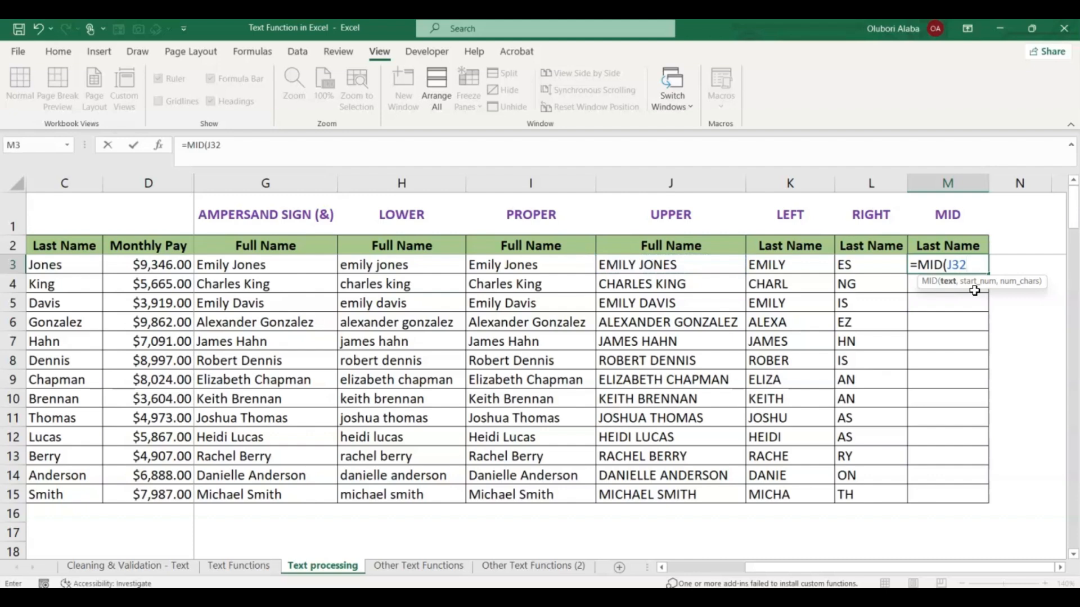
{"action": "key", "text": "BackSpace"}
{"action": "type", "text": ","}
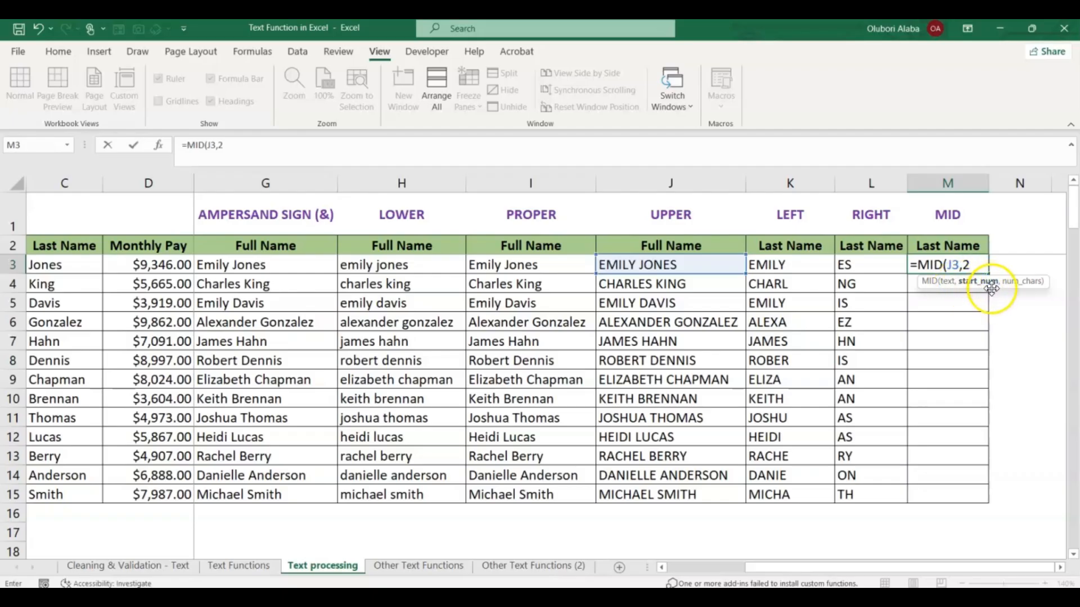
{"action": "type", "text": "2,3"}
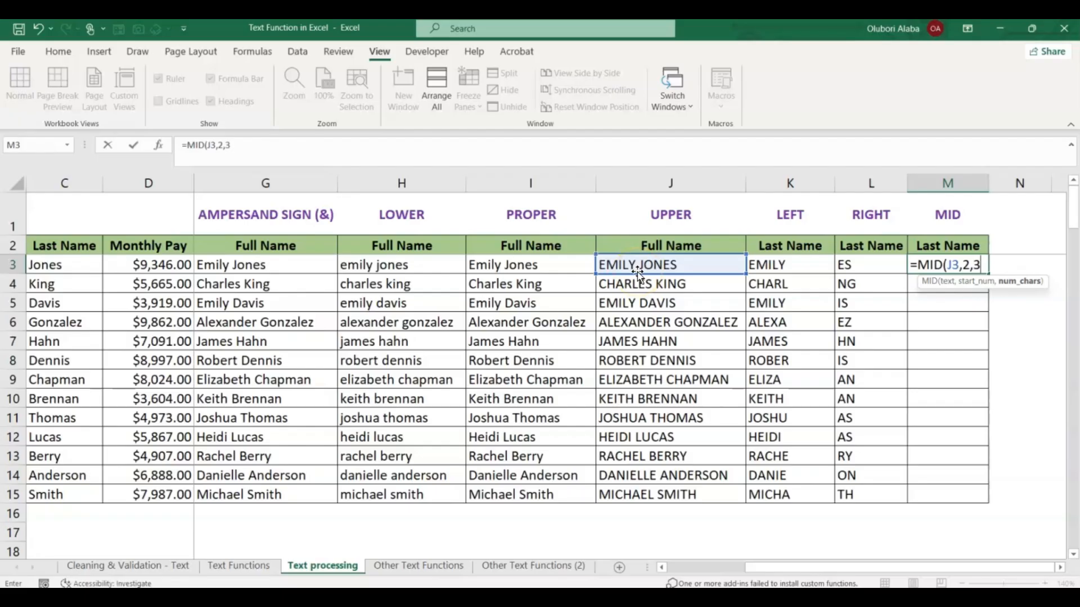
{"action": "key", "text": "Return"}
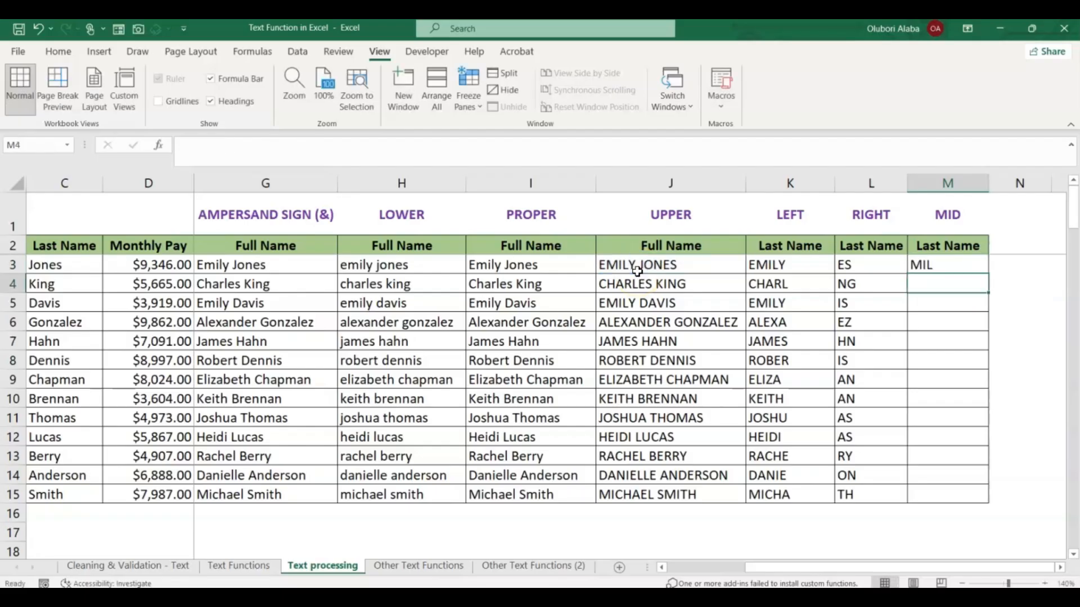
{"action": "left_click", "coordinate": [924, 265]}
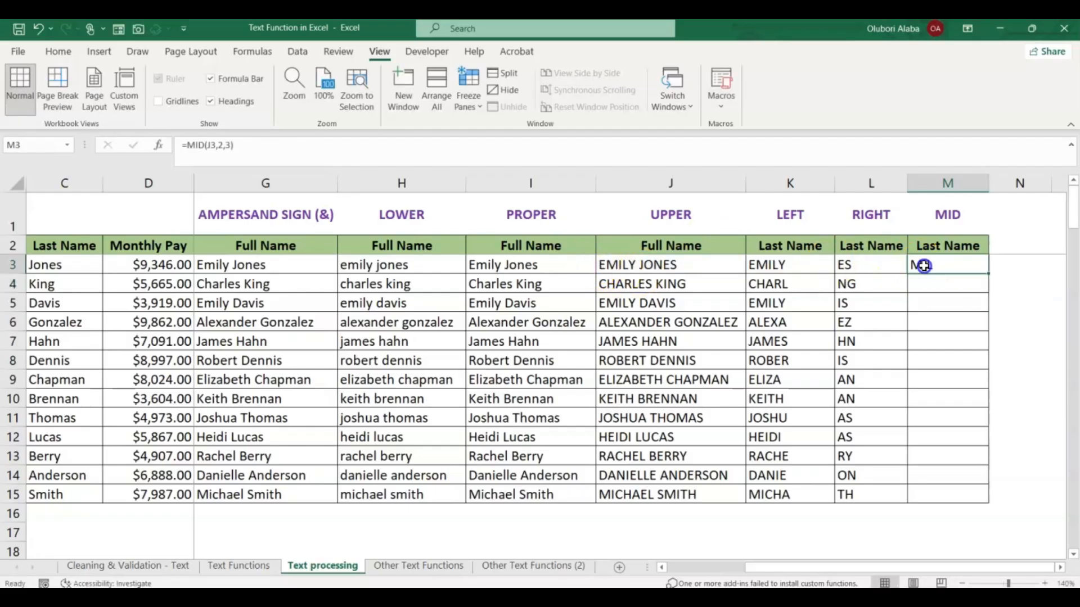
{"action": "double_click", "coordinate": [988, 273]}
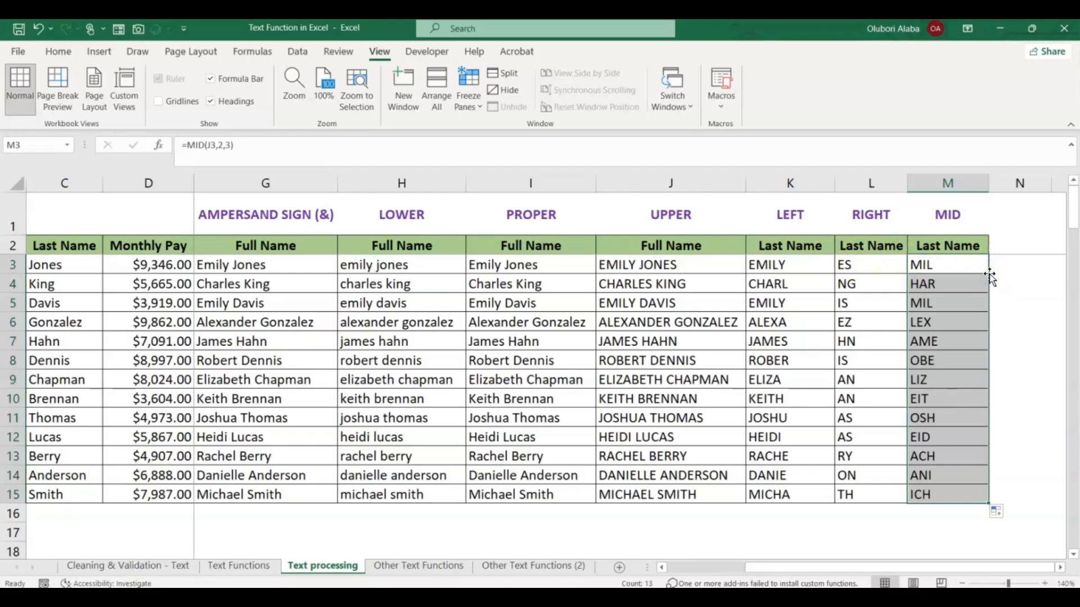
{"action": "left_click", "coordinate": [879, 283]}
On the Other Text Functions sheet, convert the numbers to characters by entering =CHAR(A3) in B3 and fill it down through B15
{"action": "left_click", "coordinate": [404, 569]}
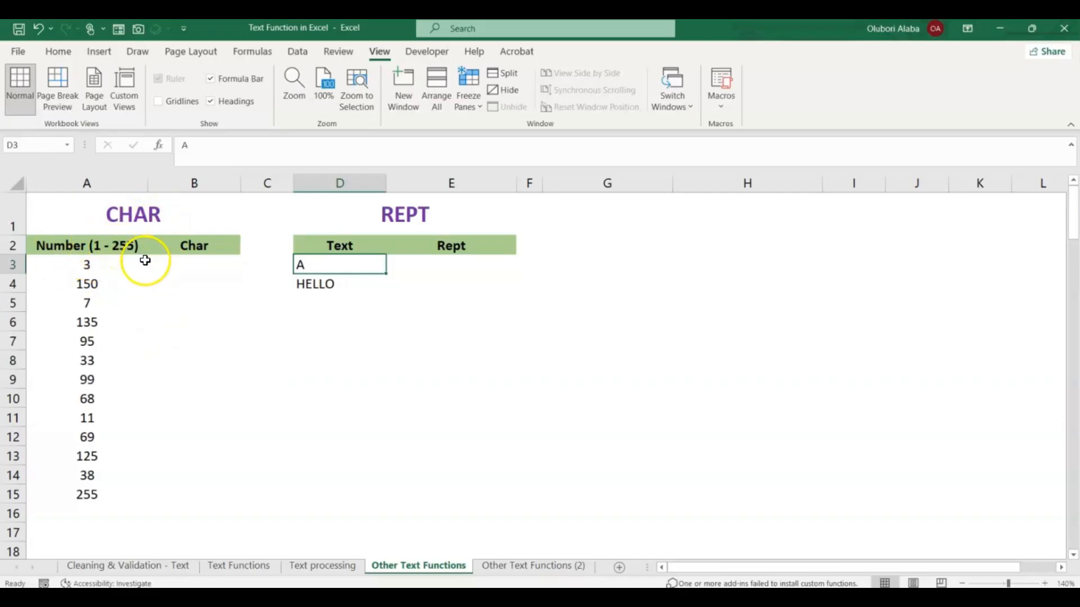
{"action": "left_click", "coordinate": [180, 264]}
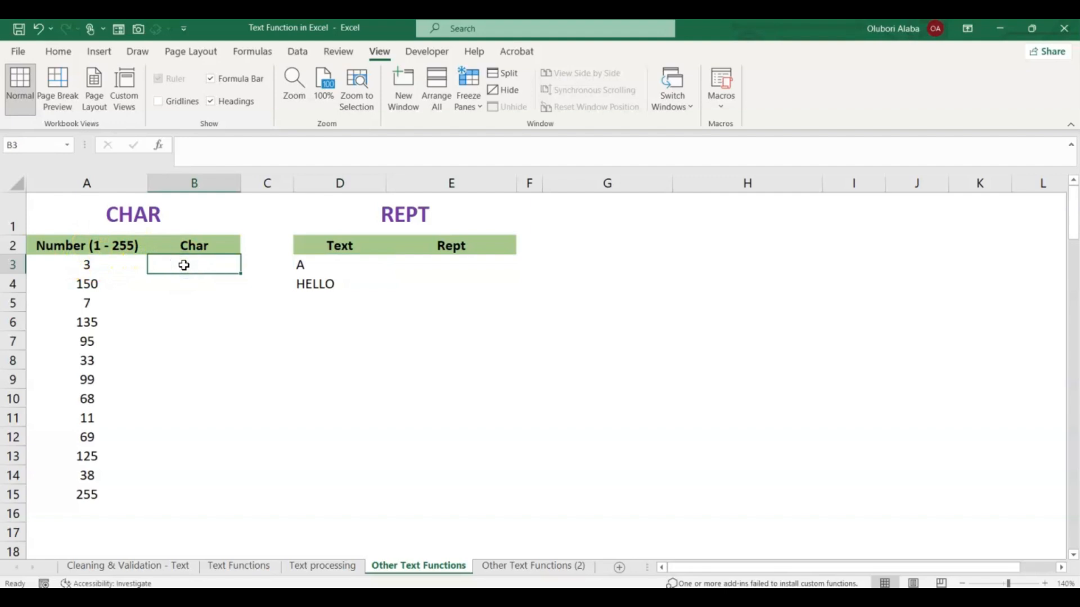
{"action": "type", "text": "=ch"}
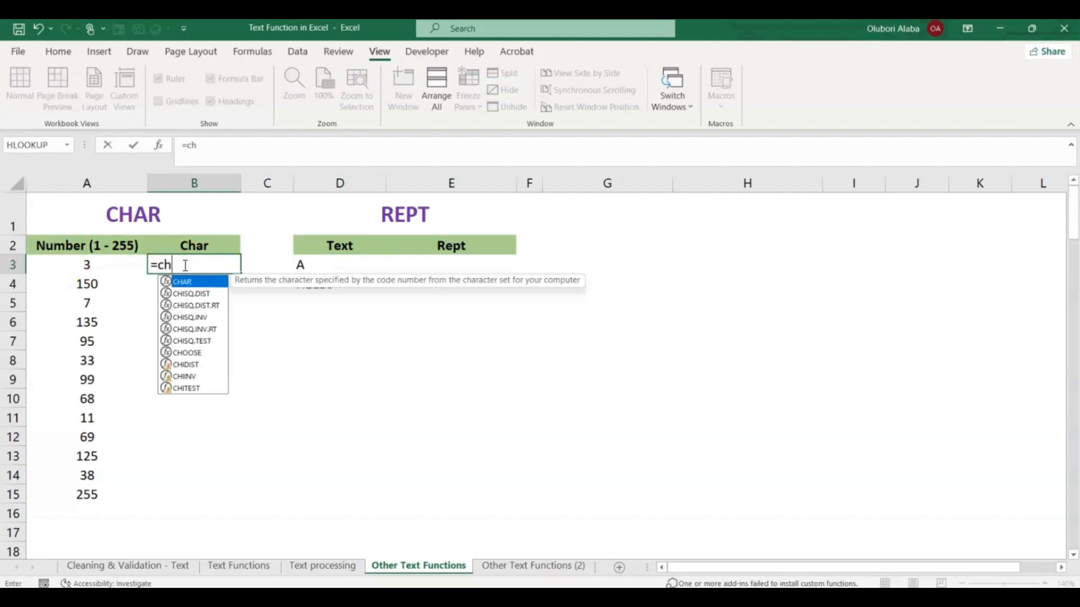
{"action": "key", "text": "Tab"}
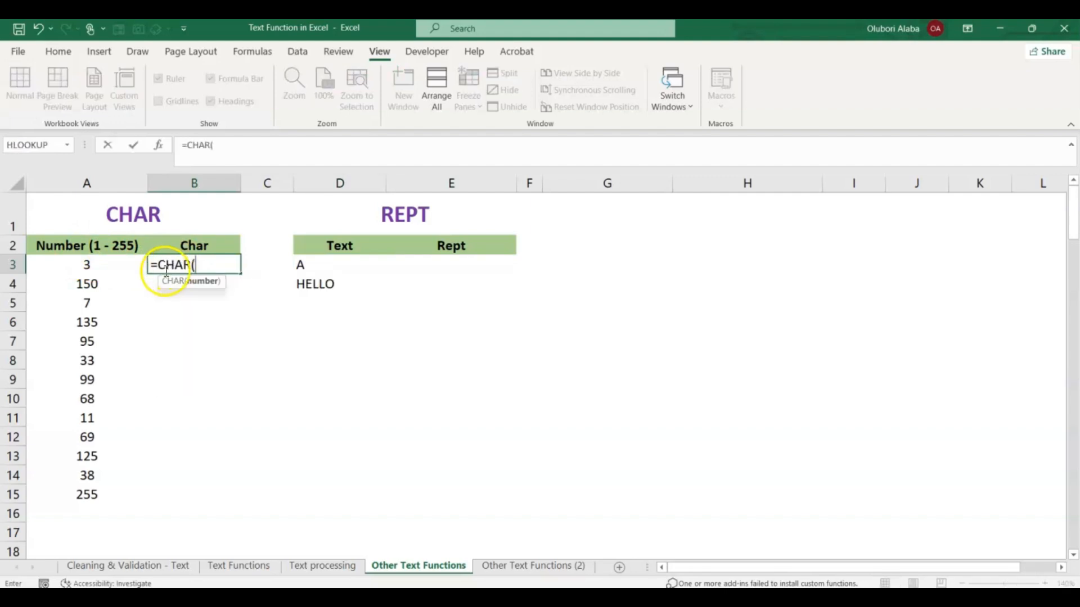
{"action": "left_click", "coordinate": [80, 265]}
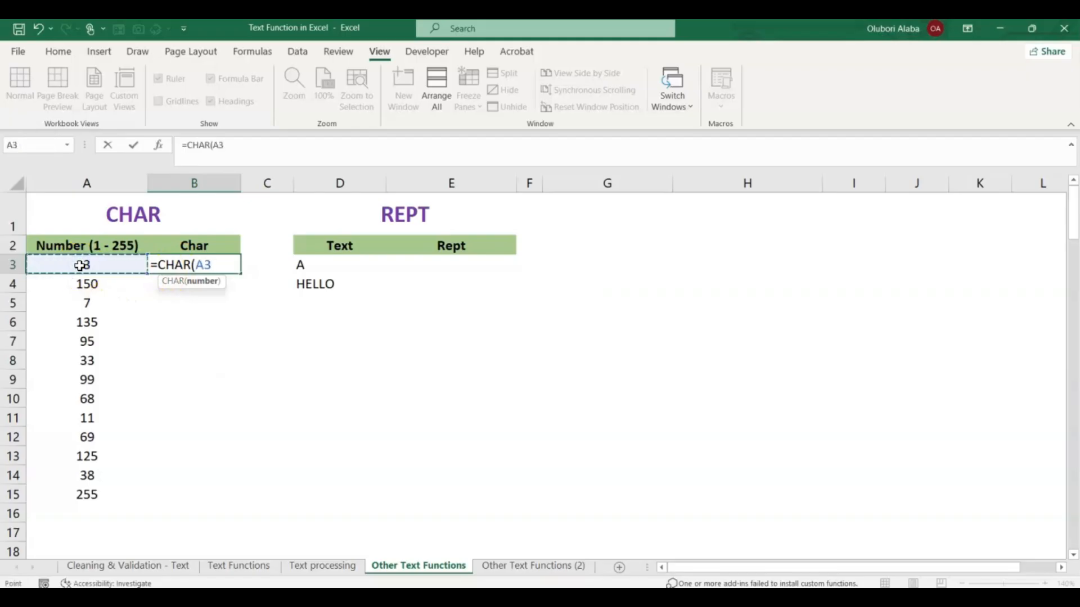
{"action": "key", "text": "Return"}
{"action": "left_click", "coordinate": [168, 265]}
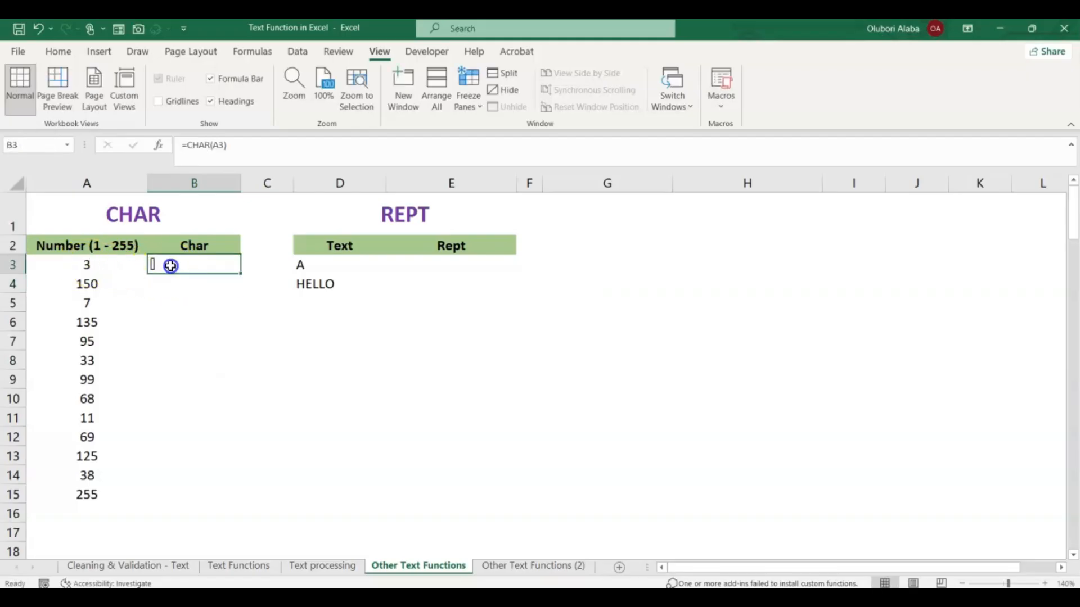
{"action": "double_click", "coordinate": [241, 275]}
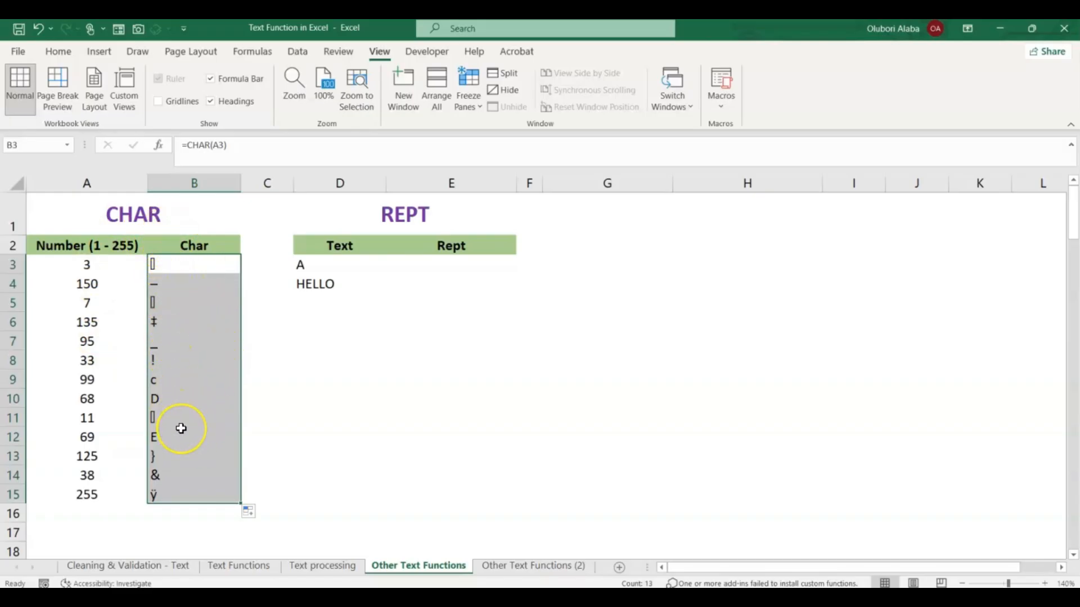
Replace the number in A9 with 241 to test another character code
{"action": "left_click", "coordinate": [86, 380]}
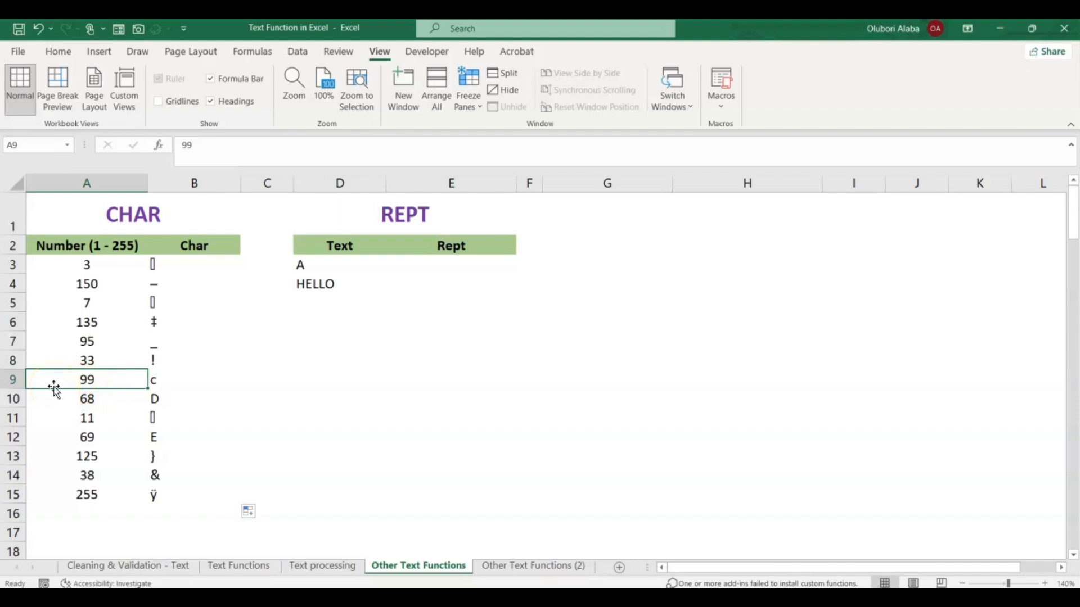
{"action": "type", "text": "241"}
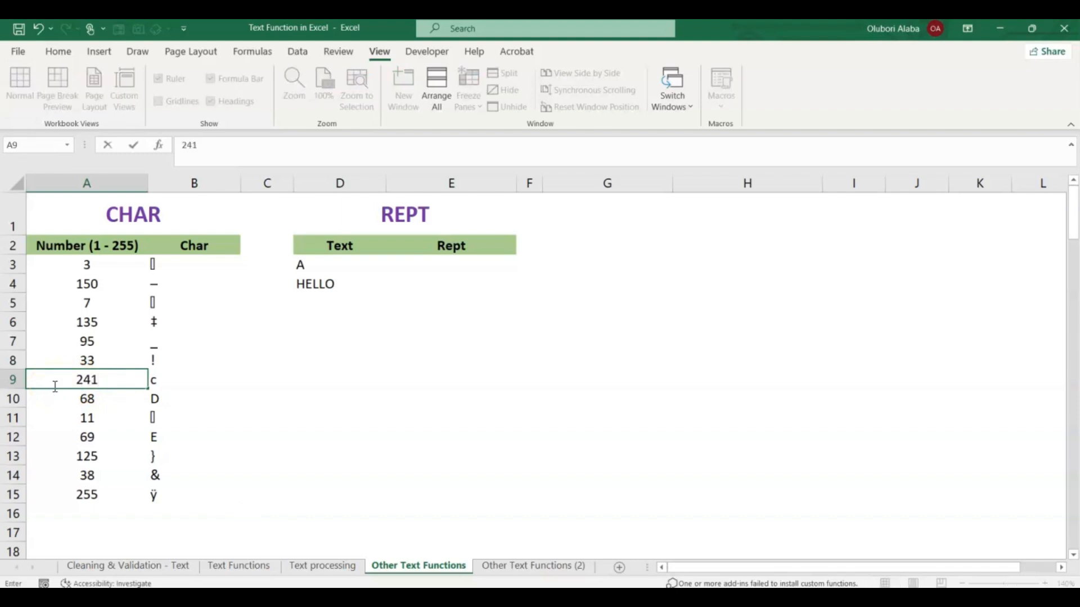
{"action": "key", "text": "Return"}
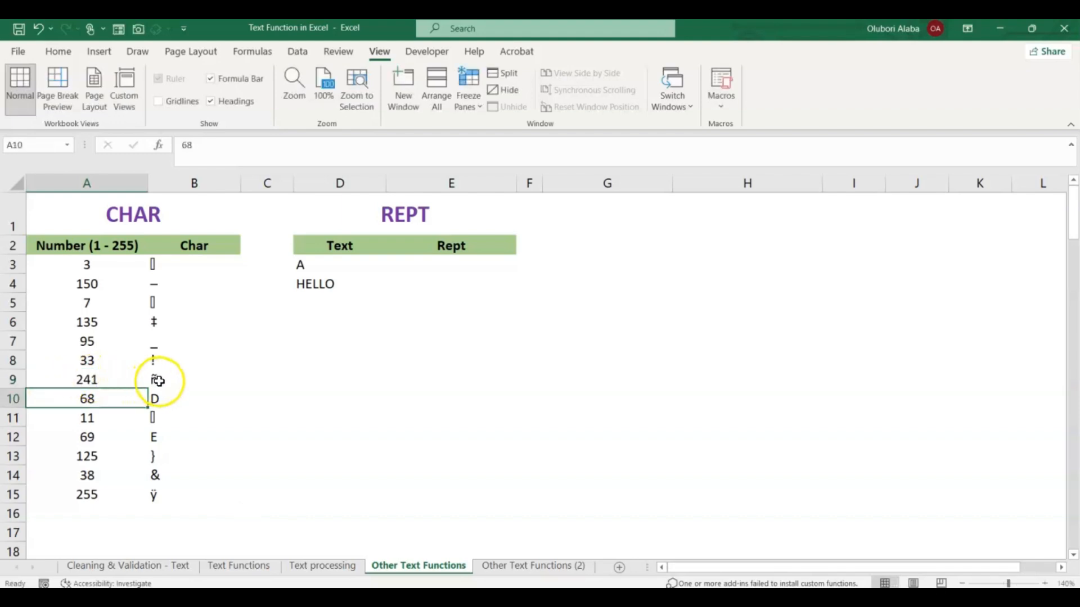
Change the first two character codes in the Number column, setting A3 to 50 and A4 to 199
{"action": "left_click", "coordinate": [87, 263]}
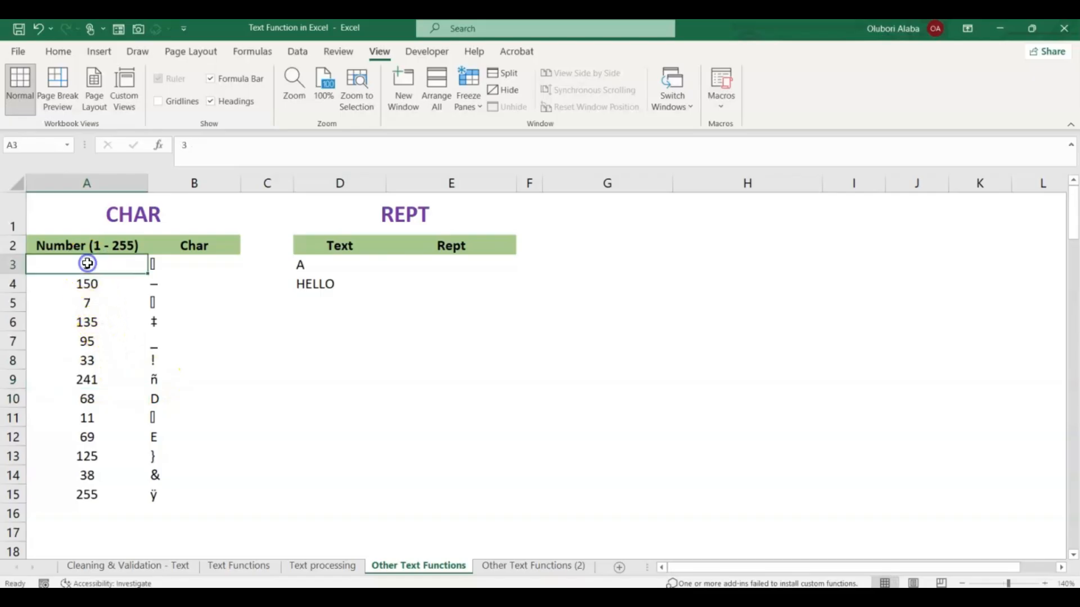
{"action": "type", "text": "5"}
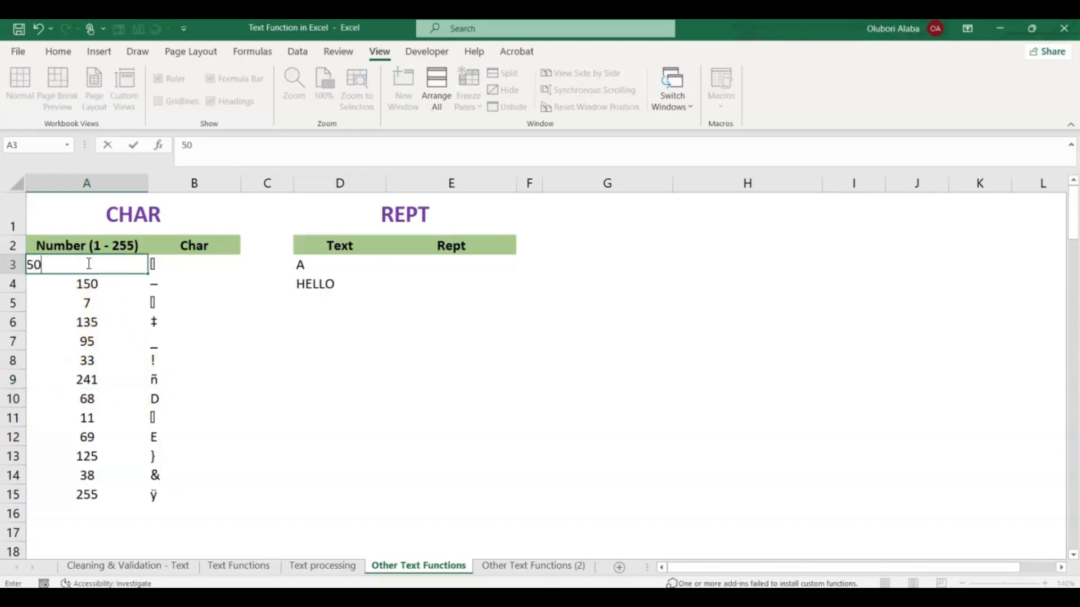
{"action": "type", "text": "0"}
{"action": "key", "text": "Return"}
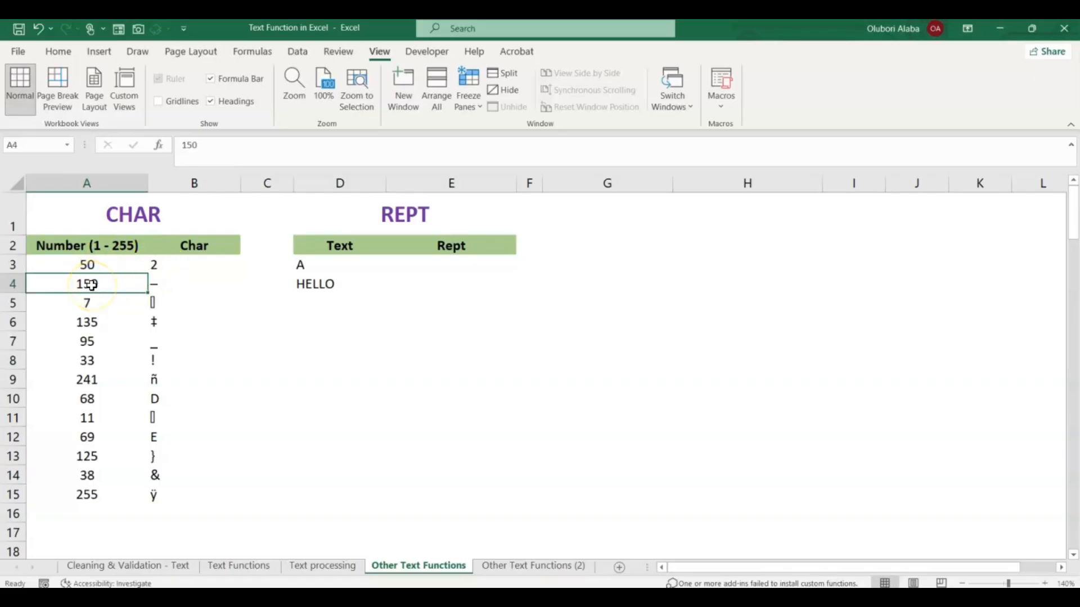
{"action": "type", "text": "199"}
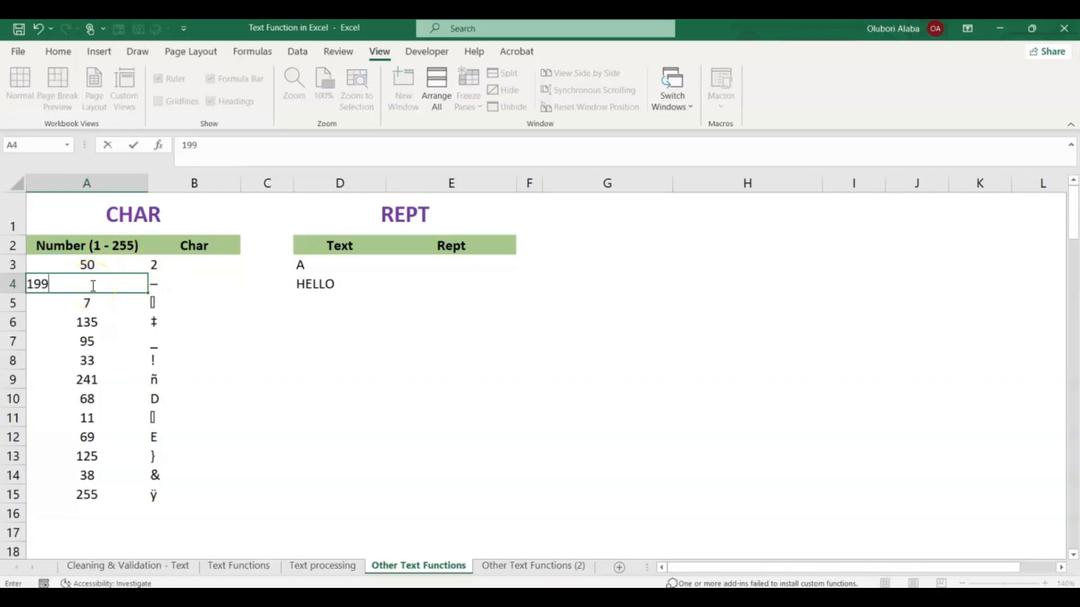
{"action": "key", "text": "Return"}
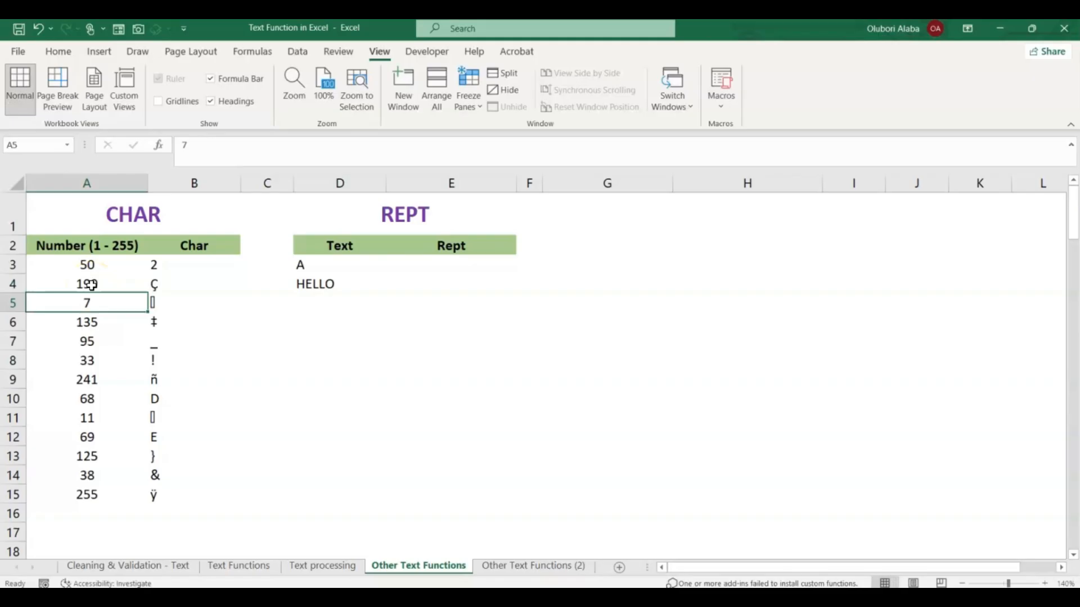
{"action": "left_click", "coordinate": [154, 264]}
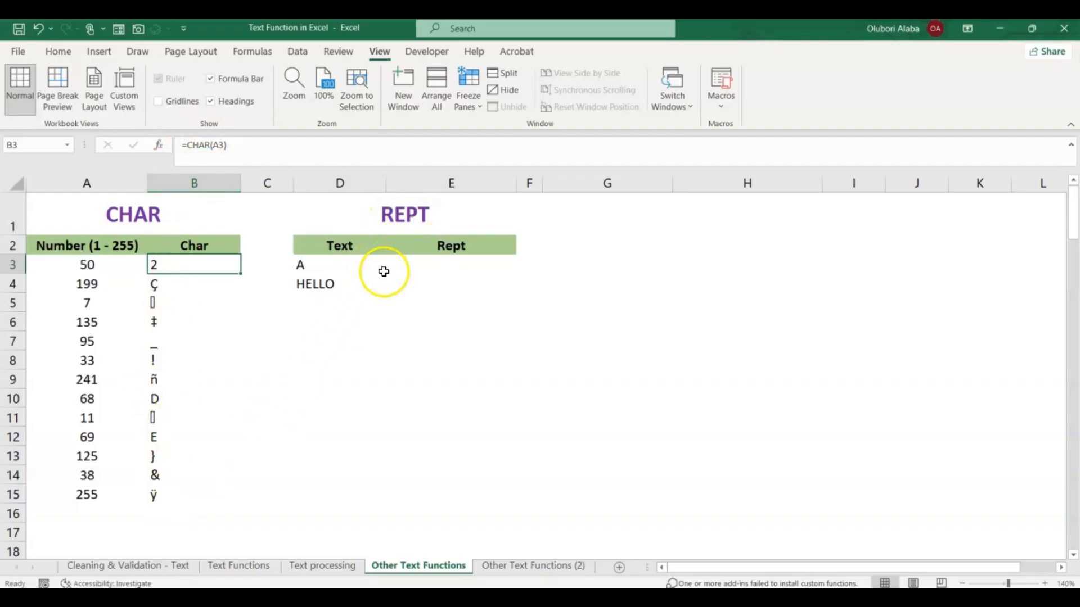
Repeat the letter A five times by entering =REPT(D3,5) in E3
{"action": "left_click", "coordinate": [449, 263]}
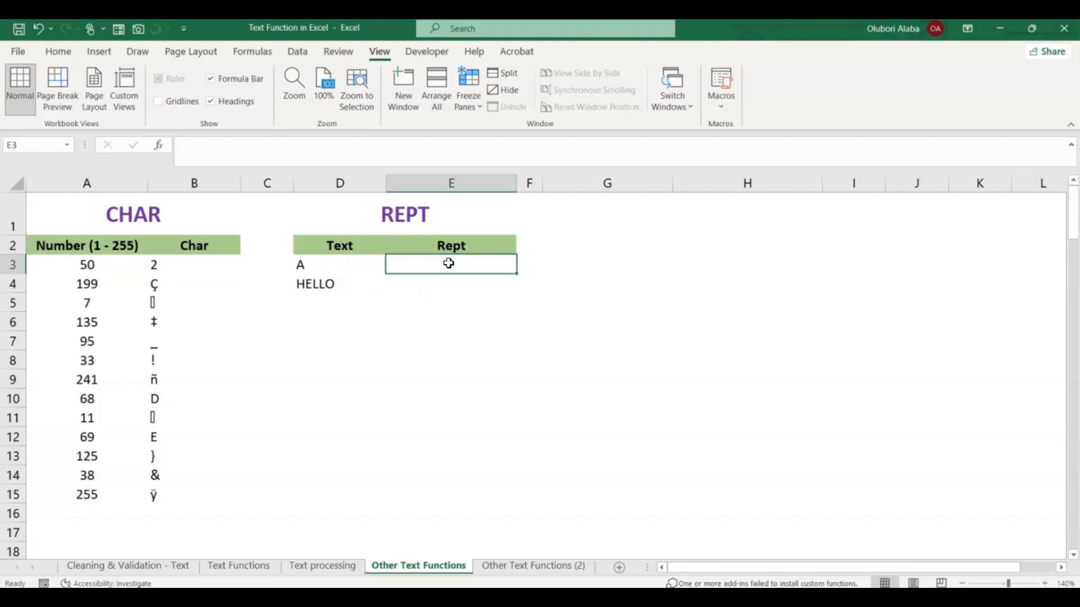
{"action": "type", "text": "=rep"}
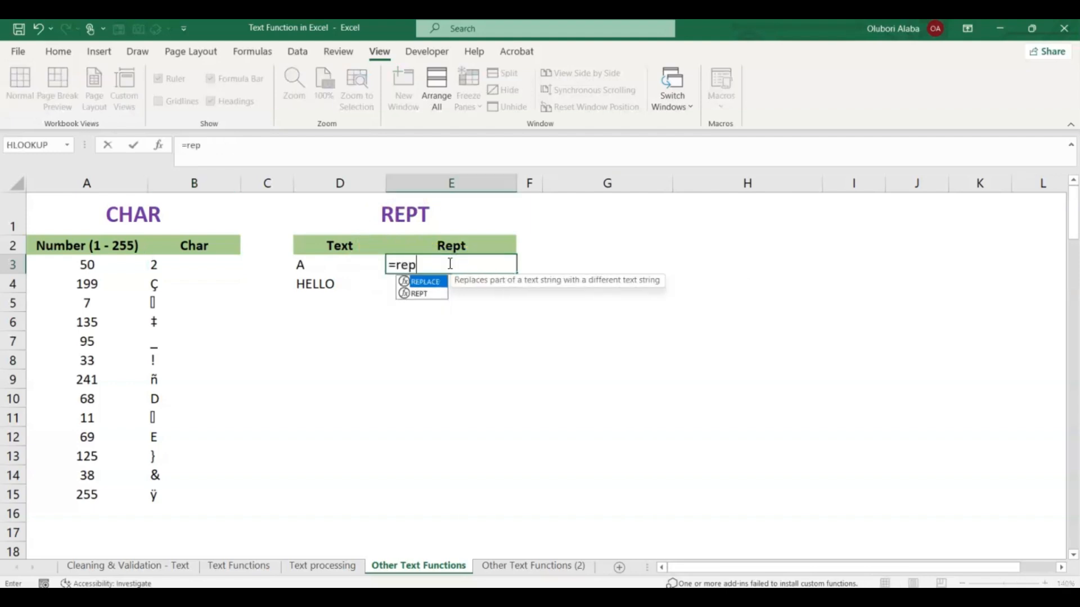
{"action": "double_click", "coordinate": [434, 292]}
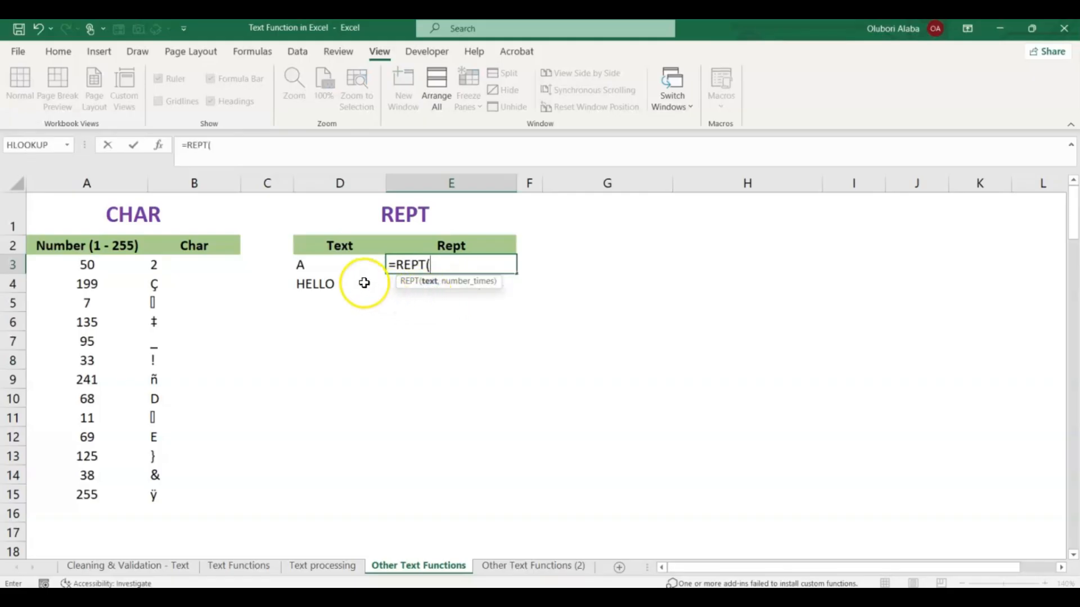
{"action": "left_click", "coordinate": [319, 265]}
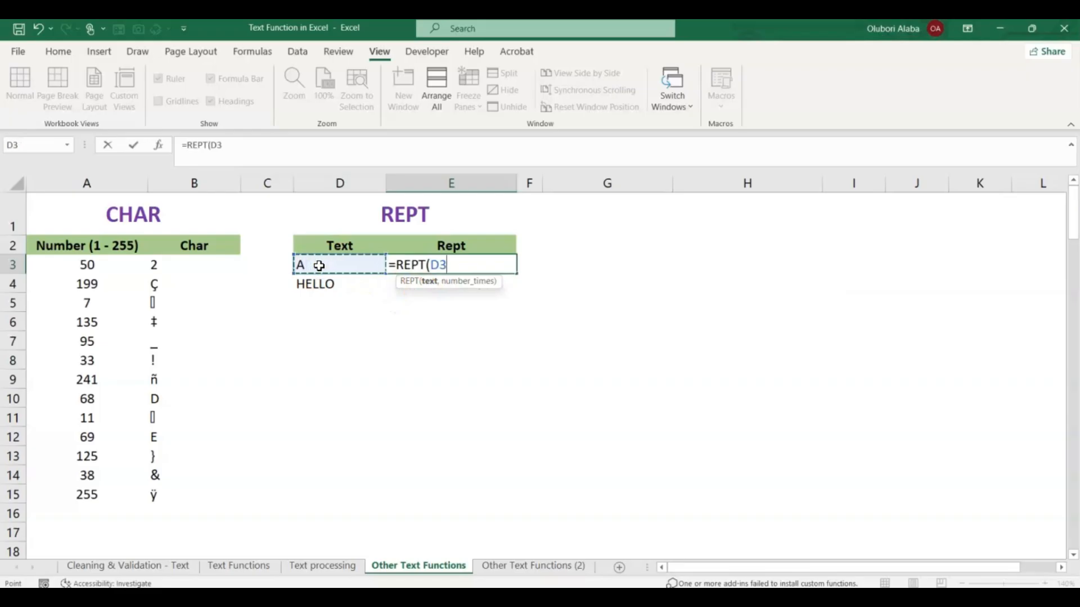
{"action": "type", "text": ","}
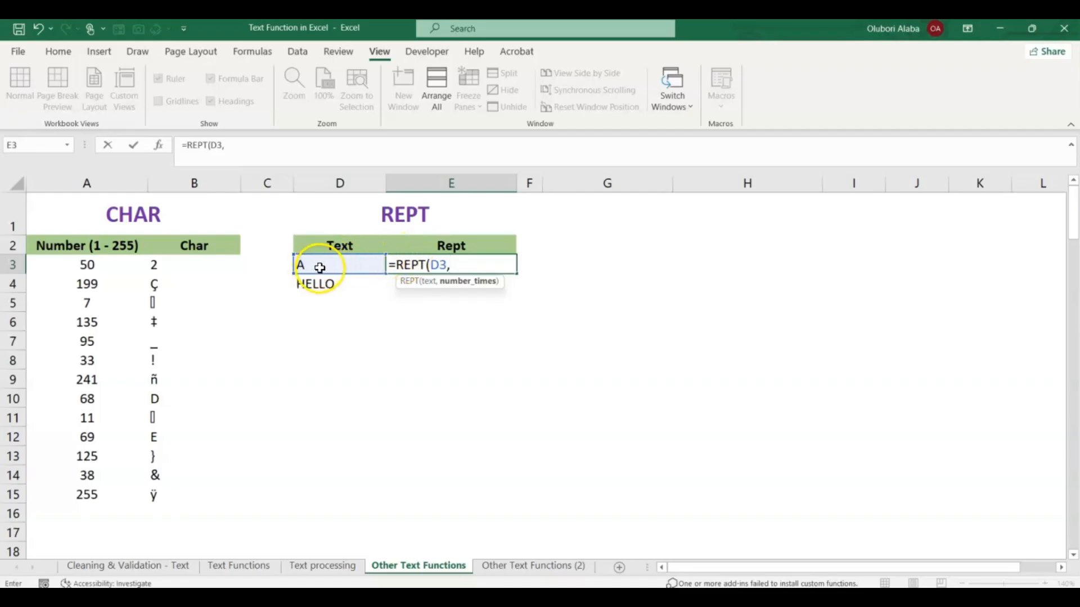
{"action": "type", "text": "5"}
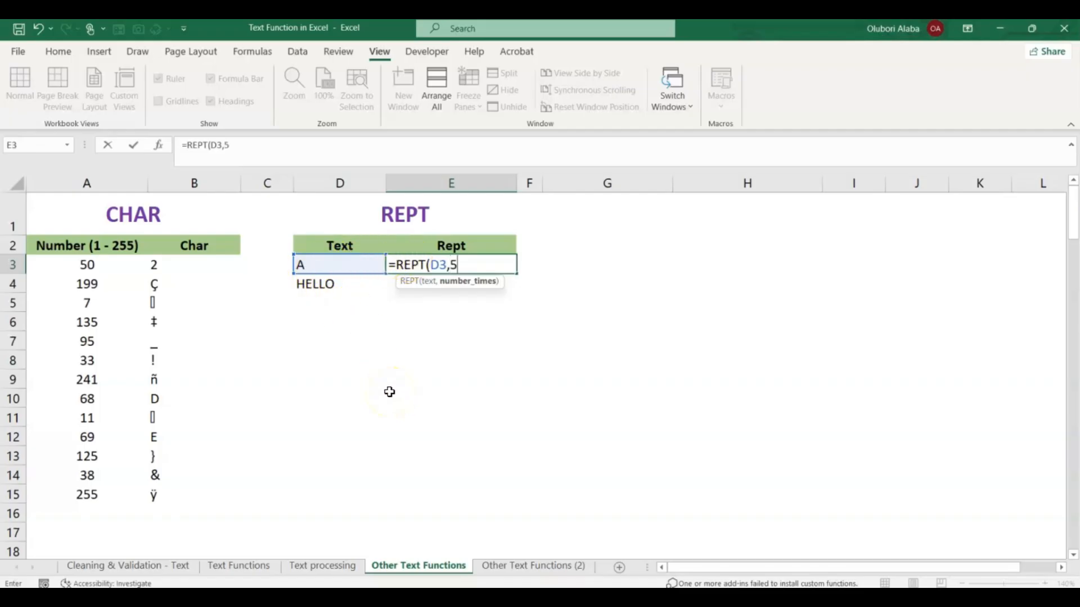
{"action": "type", "text": ")"}
{"action": "key", "text": "Return"}
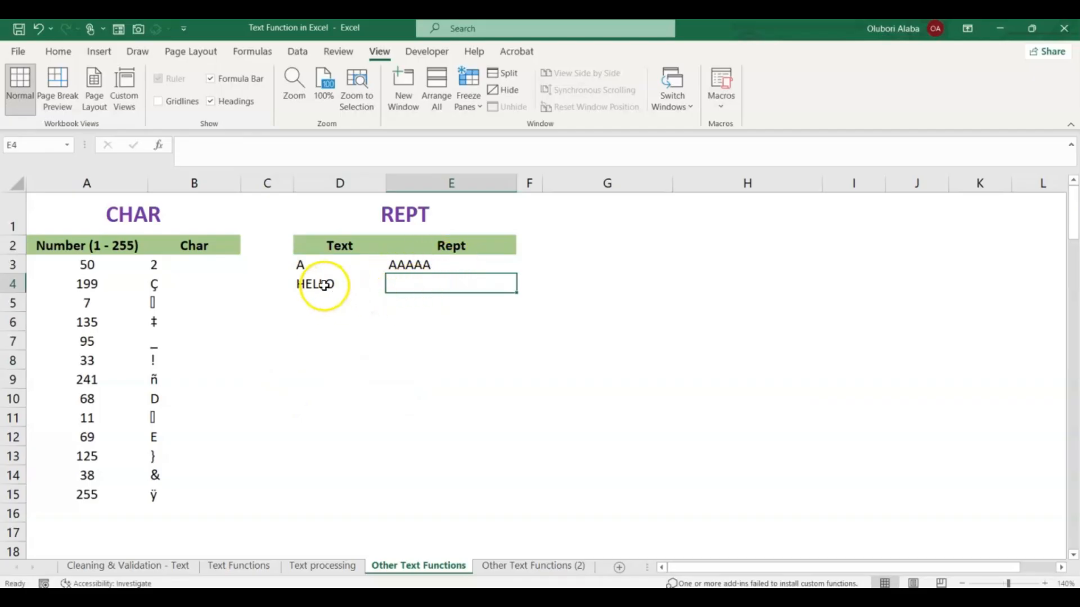
Repeat the word HELLO ten times by entering =REPT(D4,10) in E4
{"action": "type", "text": "="}
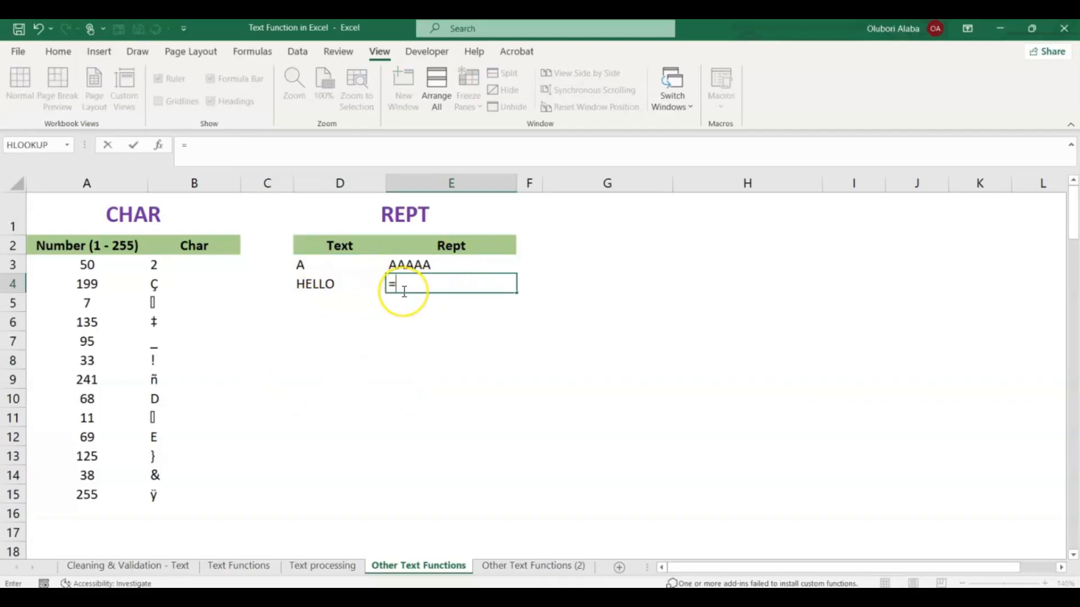
{"action": "type", "text": "rep"}
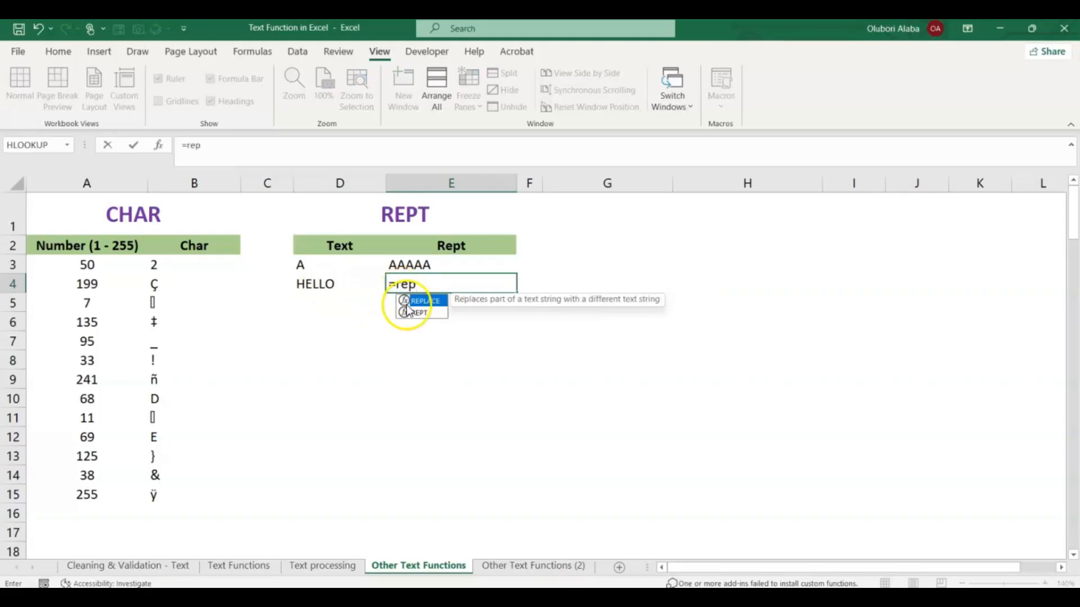
{"action": "double_click", "coordinate": [408, 311]}
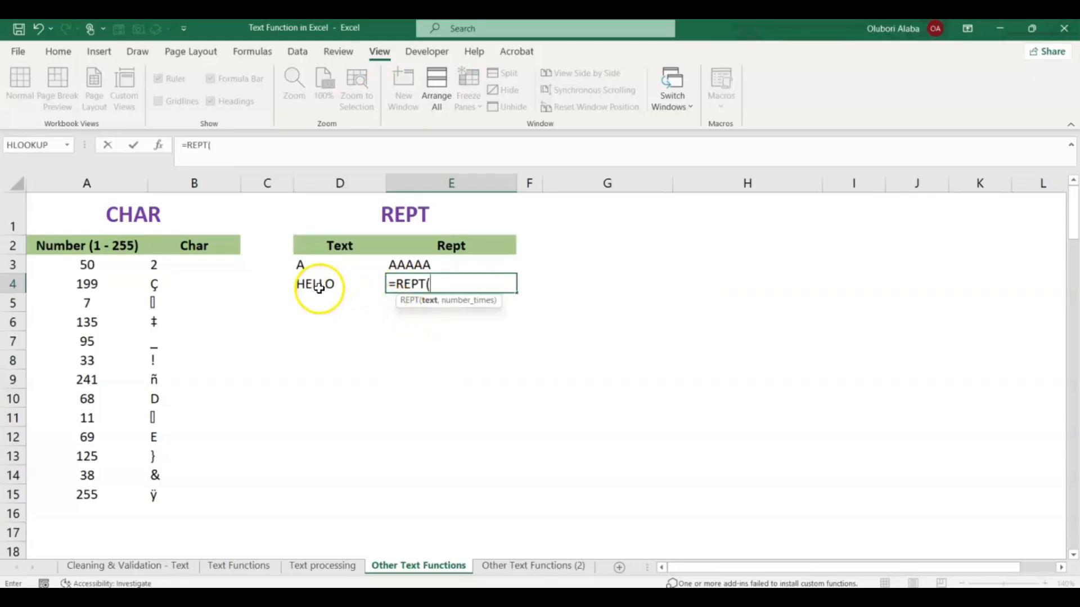
{"action": "left_click", "coordinate": [321, 283]}
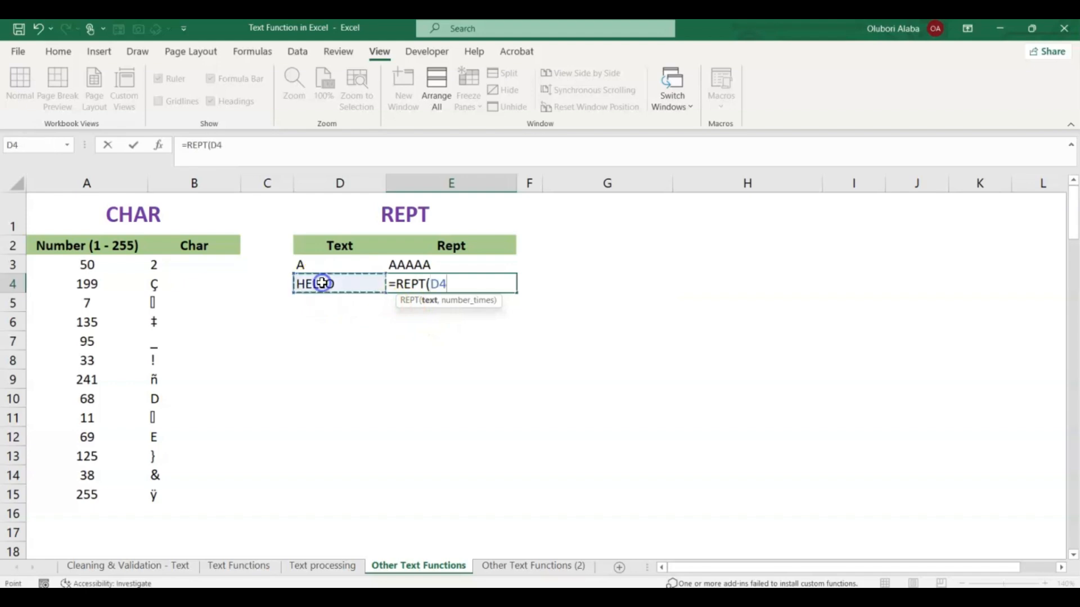
{"action": "type", "text": ",10"}
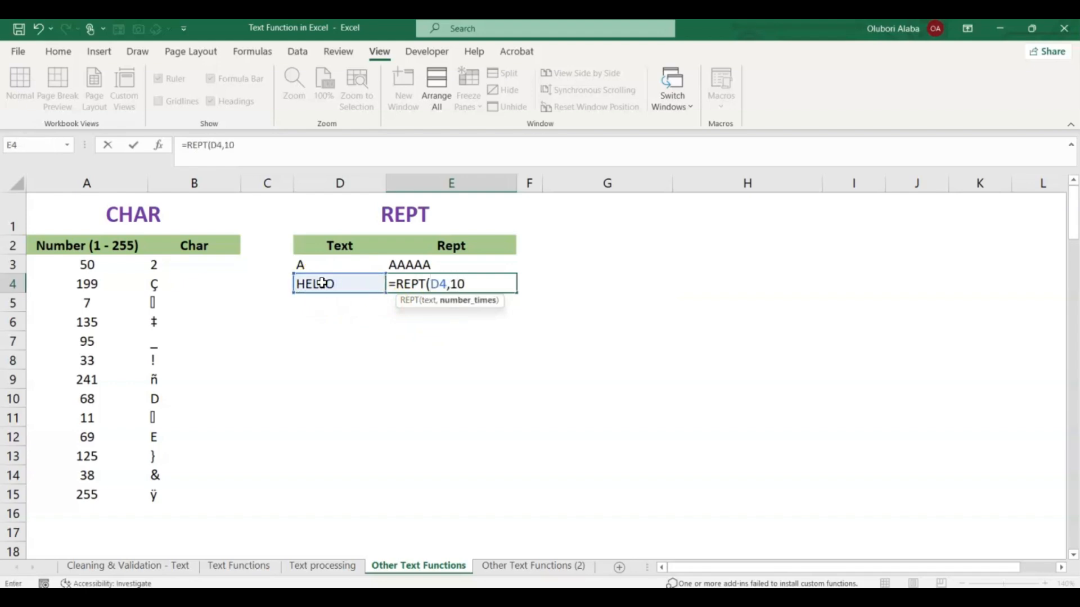
{"action": "key", "text": "Return"}
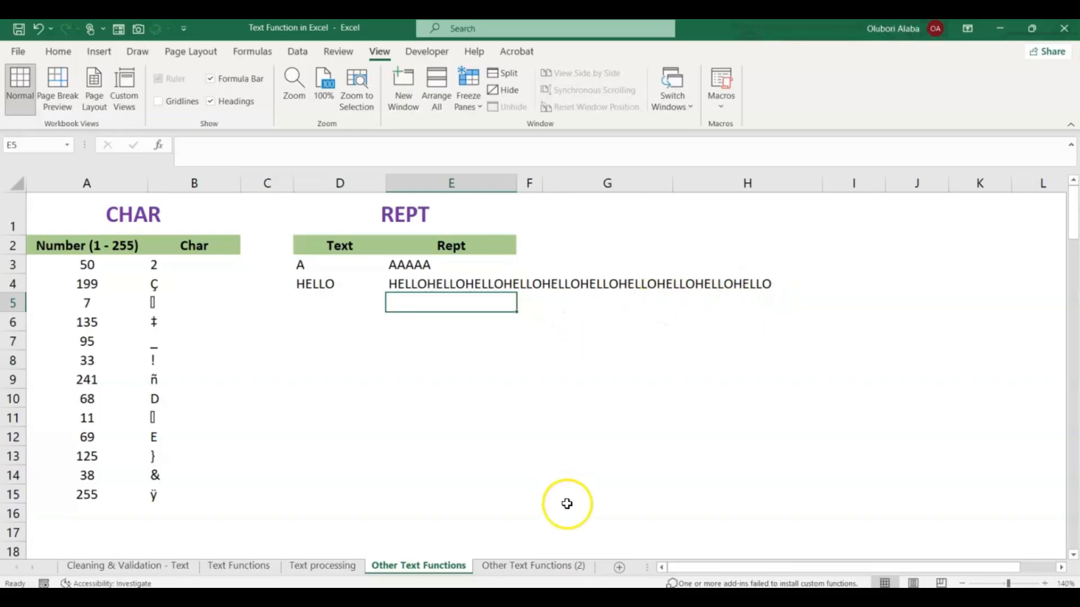
On the Other Text Functions (2) sheet, locate "bread" in the first sentence by entering =FIND(B3,C3) in E3
{"action": "left_click", "coordinate": [533, 565]}
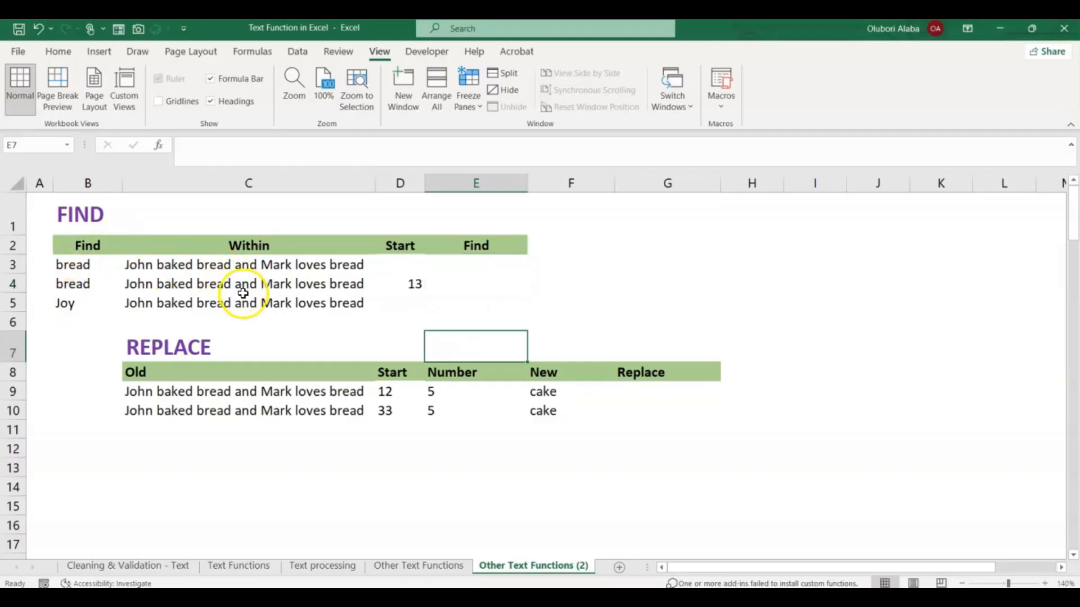
{"action": "left_click", "coordinate": [491, 265]}
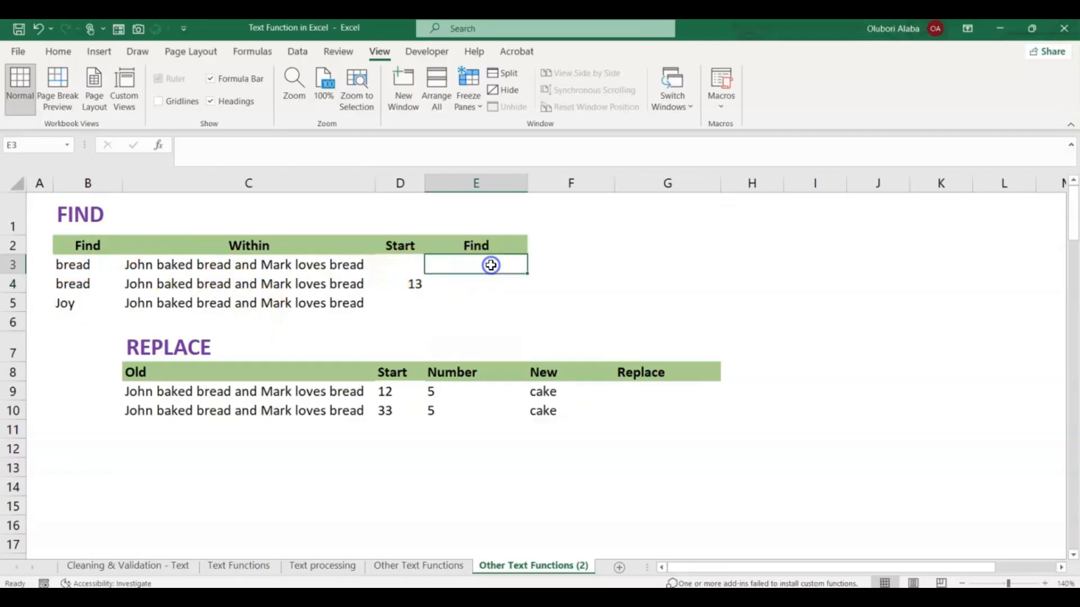
{"action": "type", "text": "="}
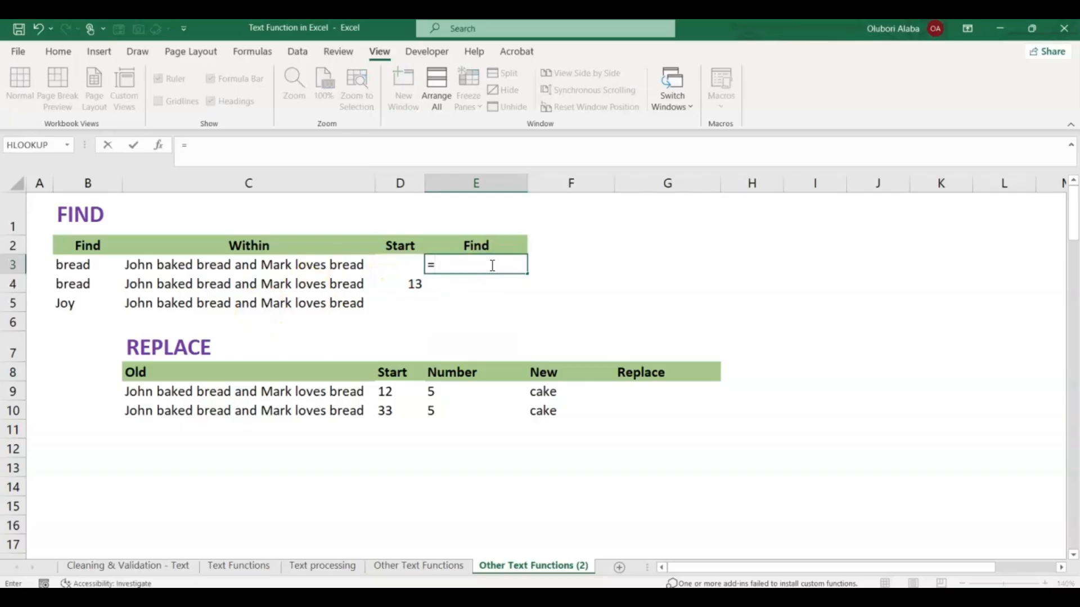
{"action": "type", "text": "find"}
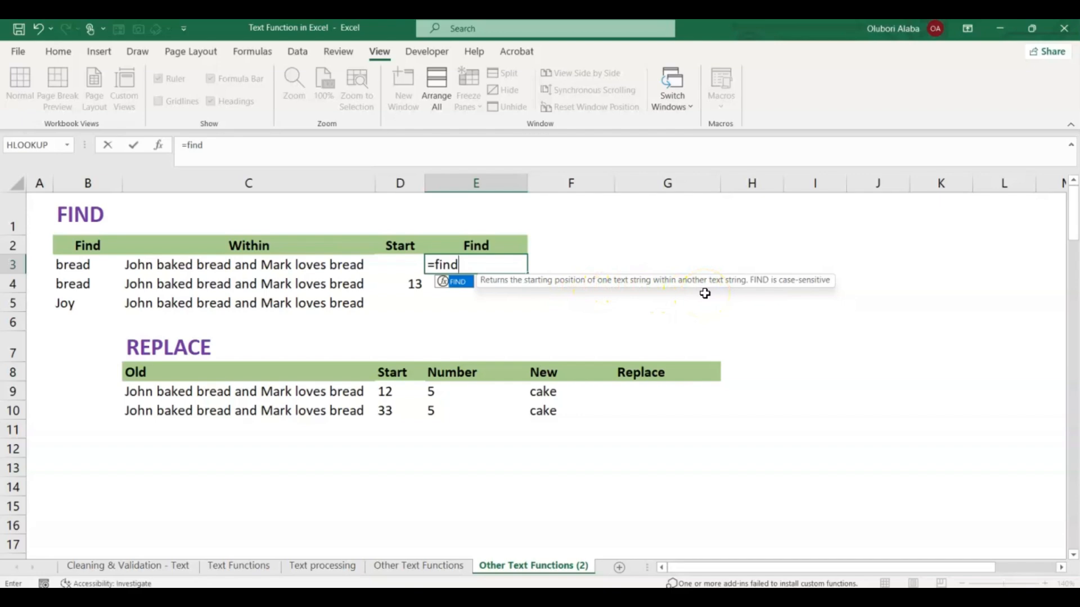
{"action": "key", "text": "Tab"}
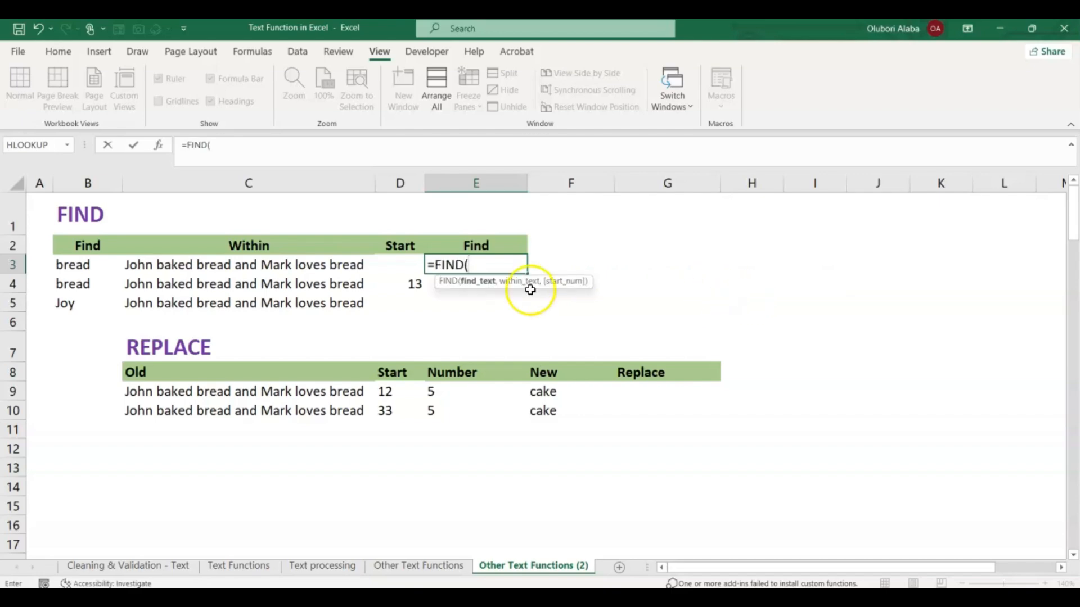
{"action": "left_click", "coordinate": [74, 269]}
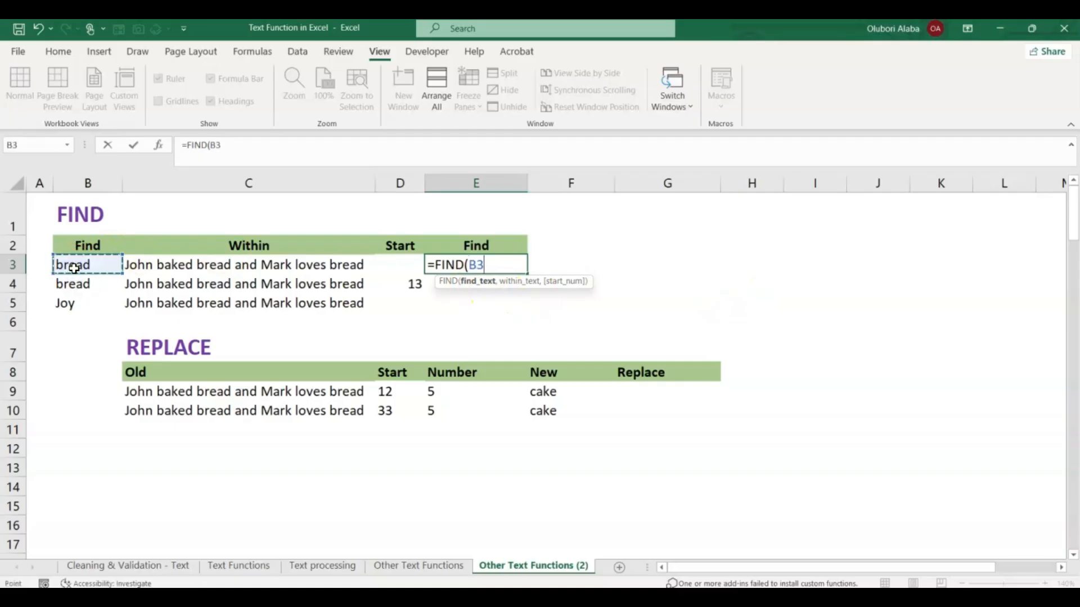
{"action": "type", "text": ","}
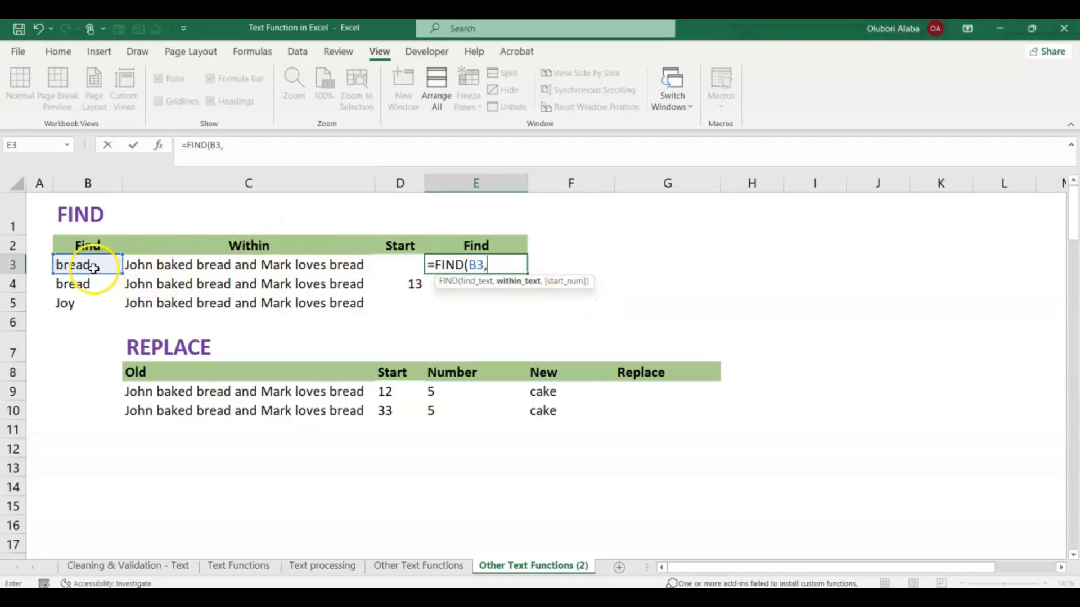
{"action": "left_click", "coordinate": [179, 271]}
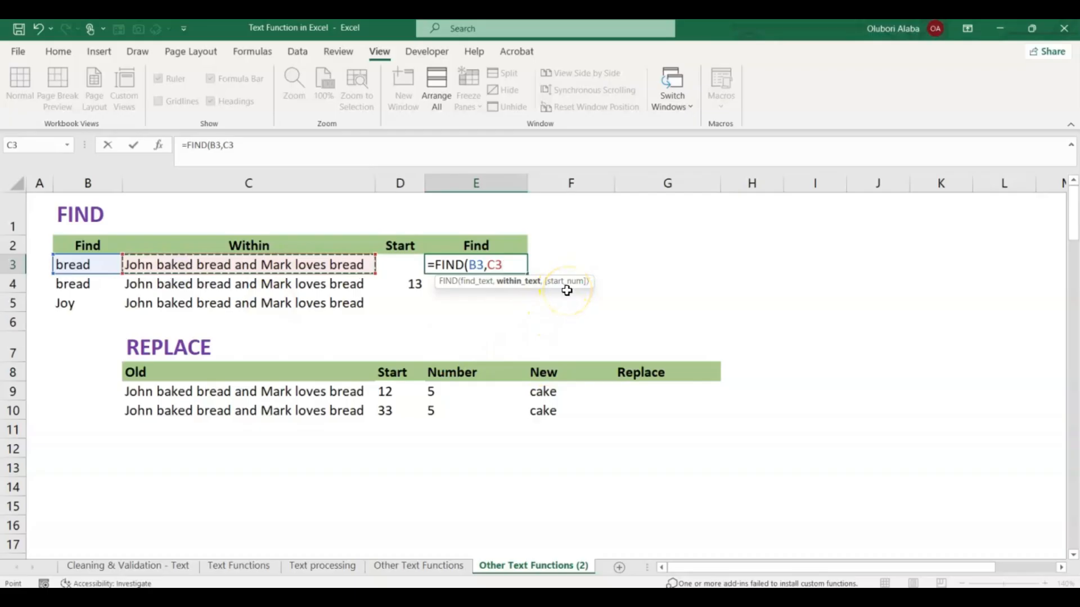
{"action": "key", "text": "Return"}
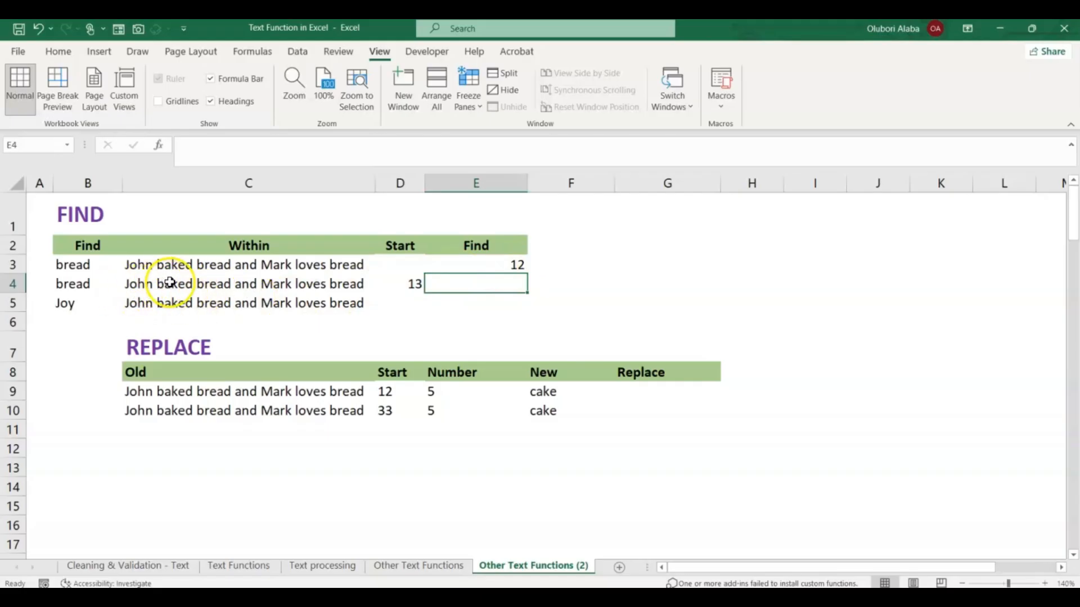
Locate the second "bread" using the start position in D4 by entering =FIND(B4,C4,D4) in E4
{"action": "left_click", "coordinate": [344, 284]}
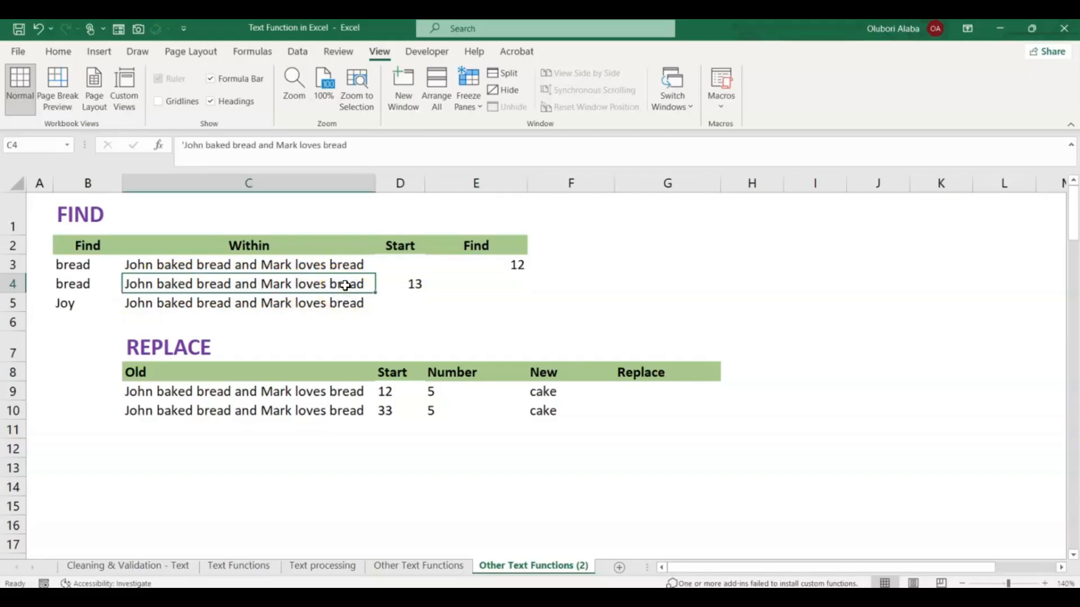
{"action": "left_click", "coordinate": [487, 285]}
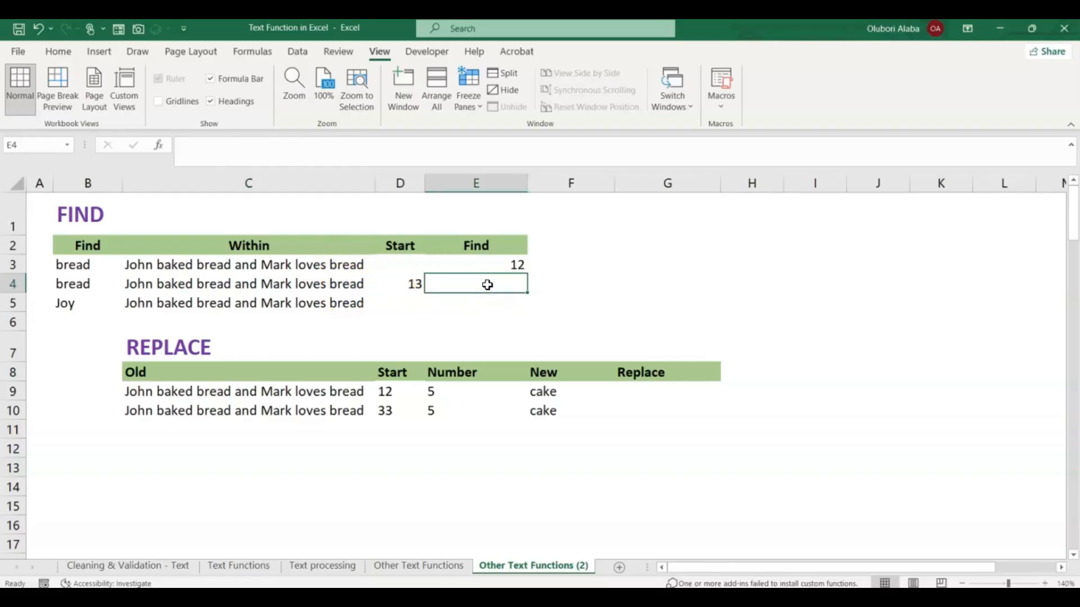
{"action": "type", "text": "=find"}
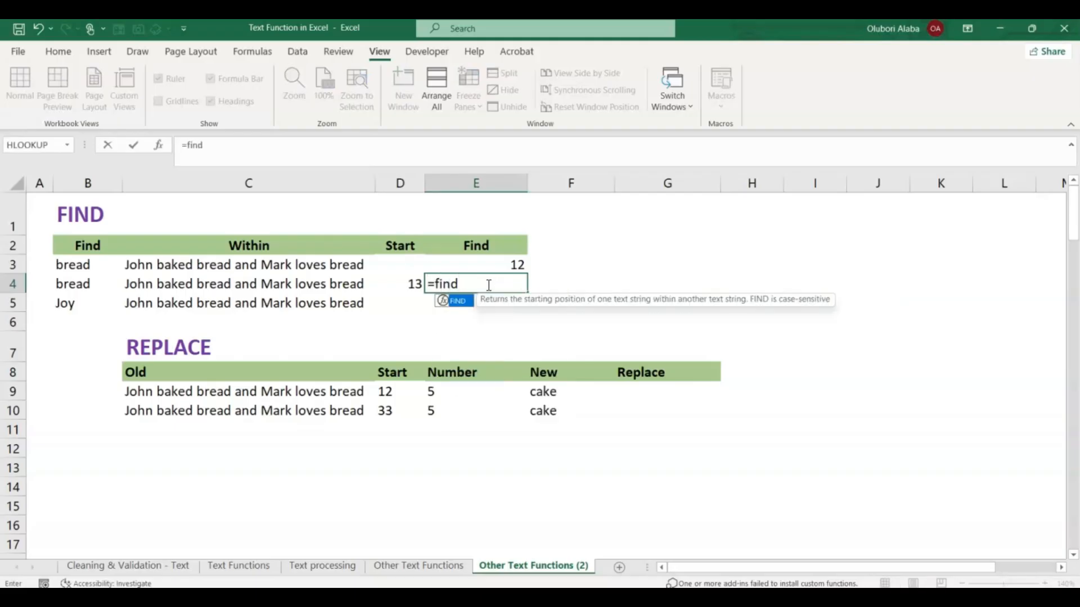
{"action": "key", "text": "Tab"}
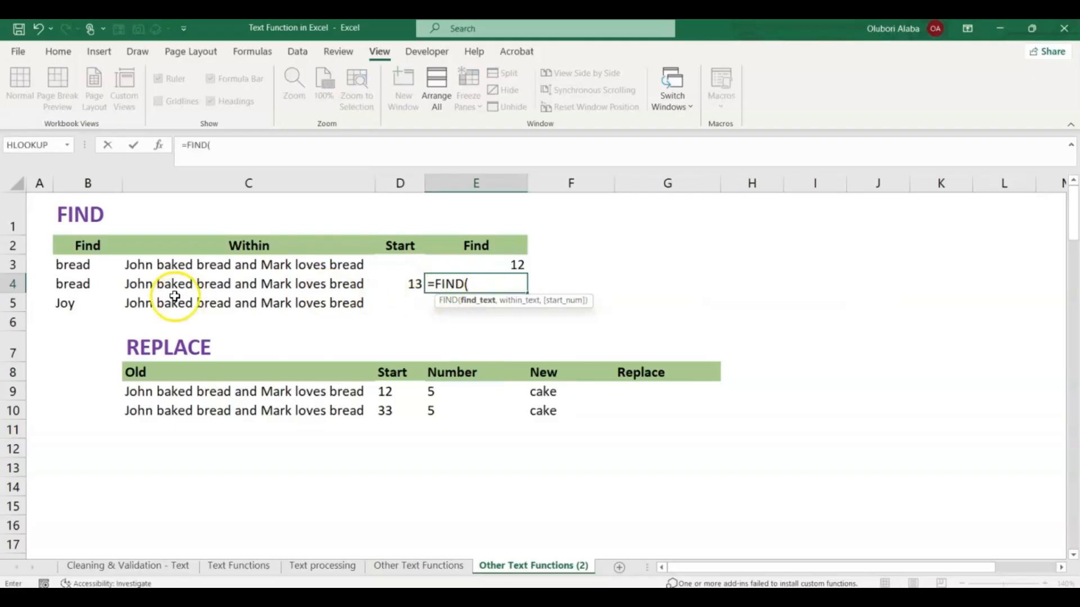
{"action": "left_click", "coordinate": [76, 289]}
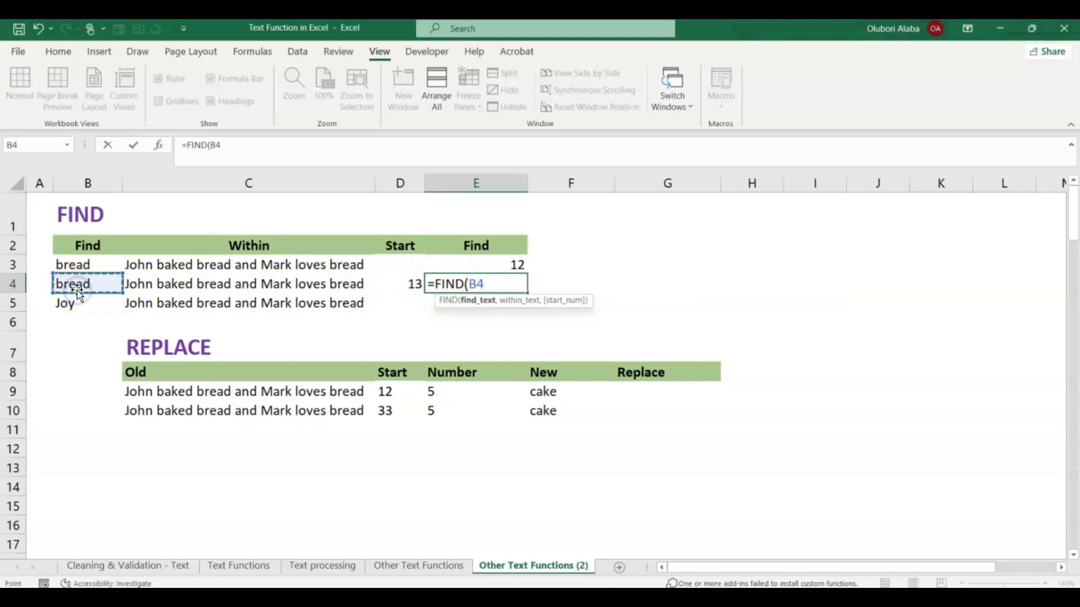
{"action": "type", "text": ","}
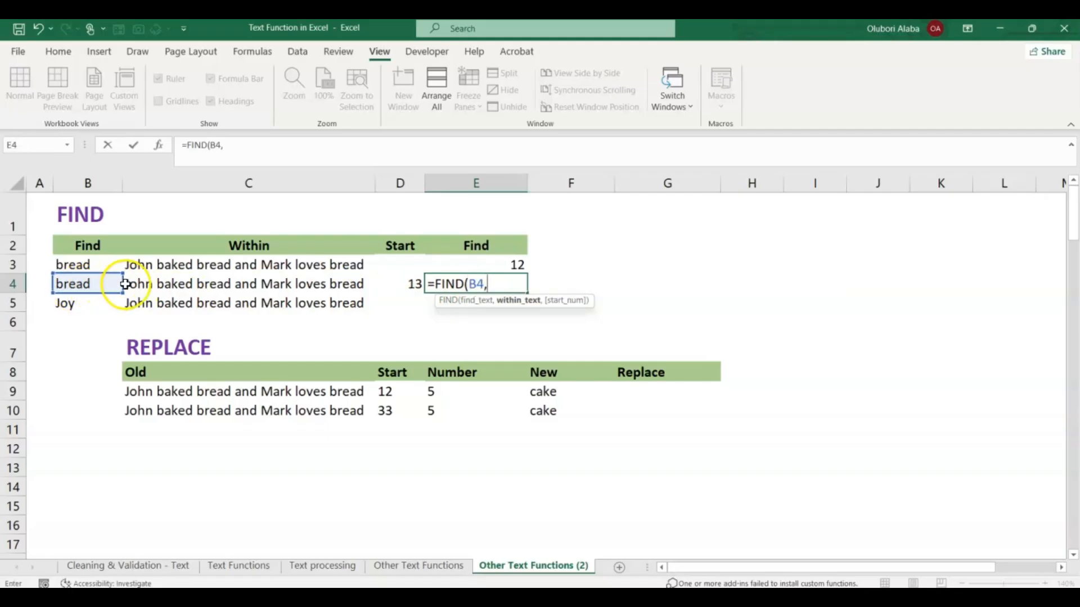
{"action": "left_click", "coordinate": [164, 282]}
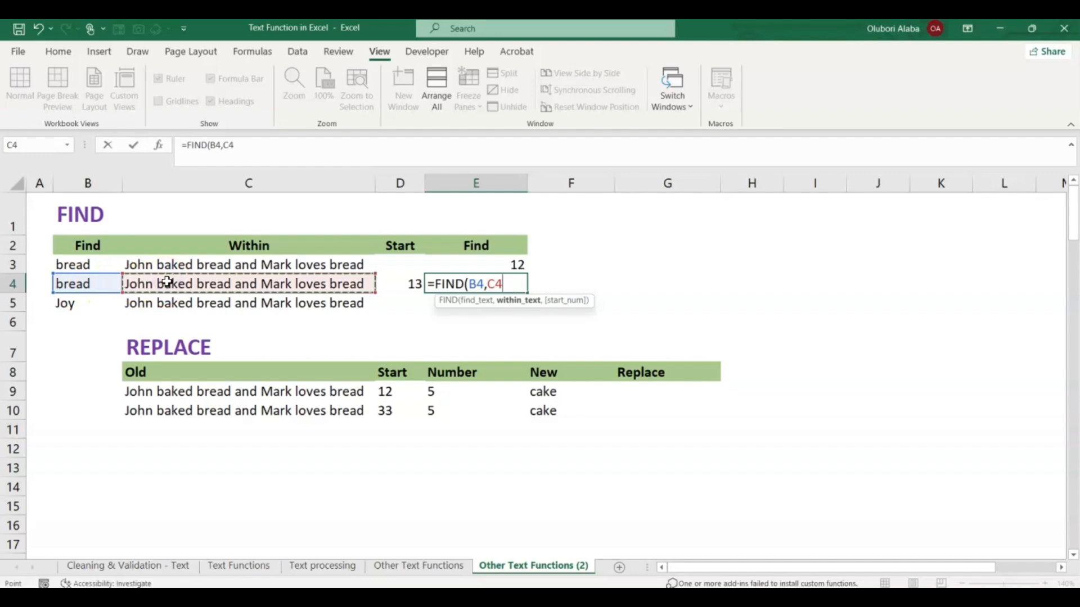
{"action": "type", "text": ","}
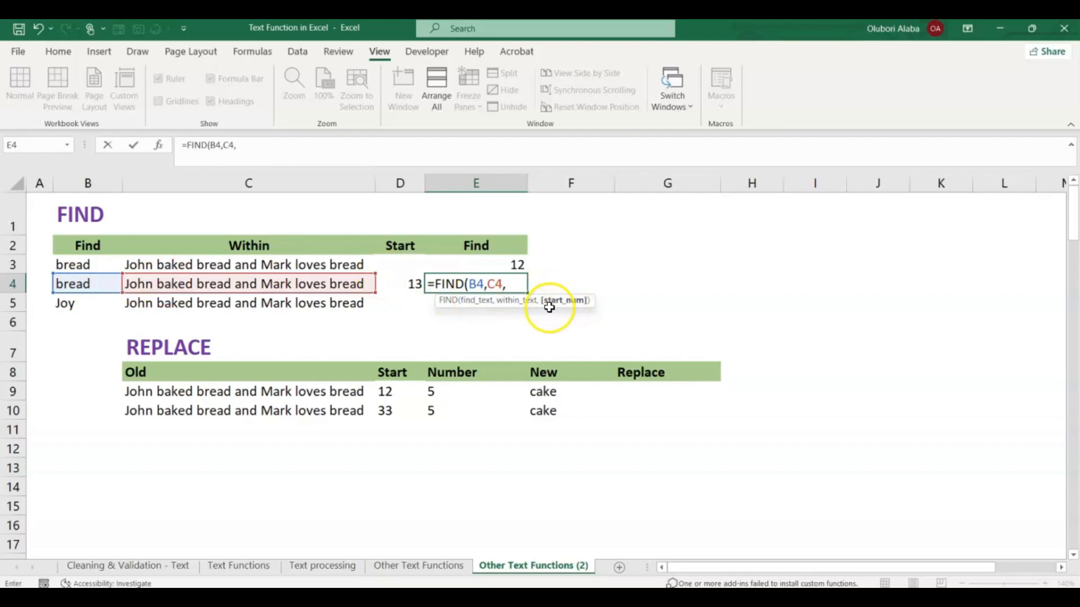
{"action": "left_click", "coordinate": [411, 288]}
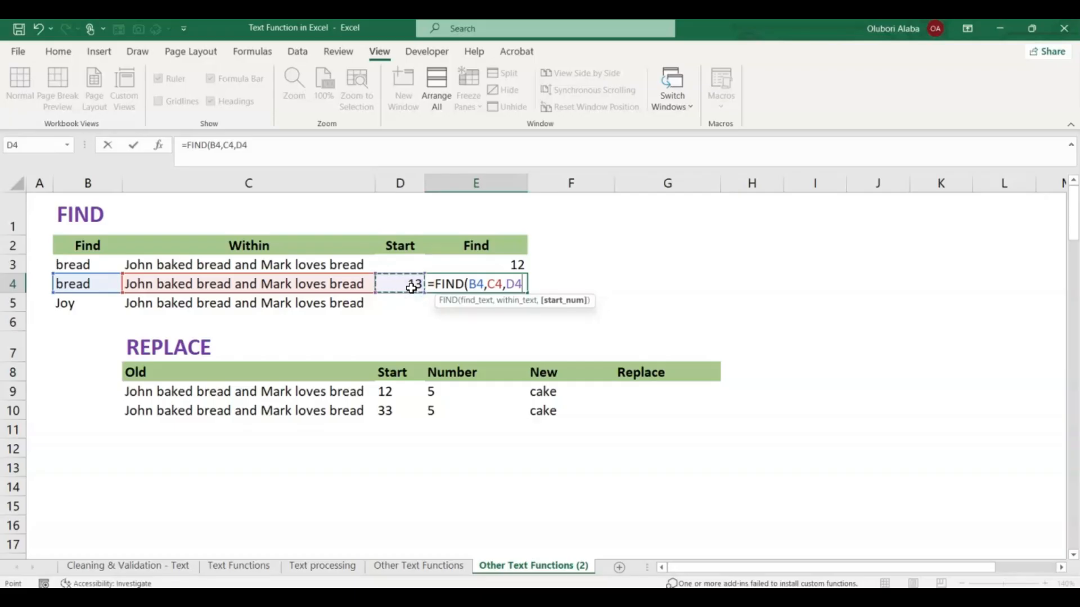
{"action": "type", "text": ")"}
{"action": "key", "text": "Return"}
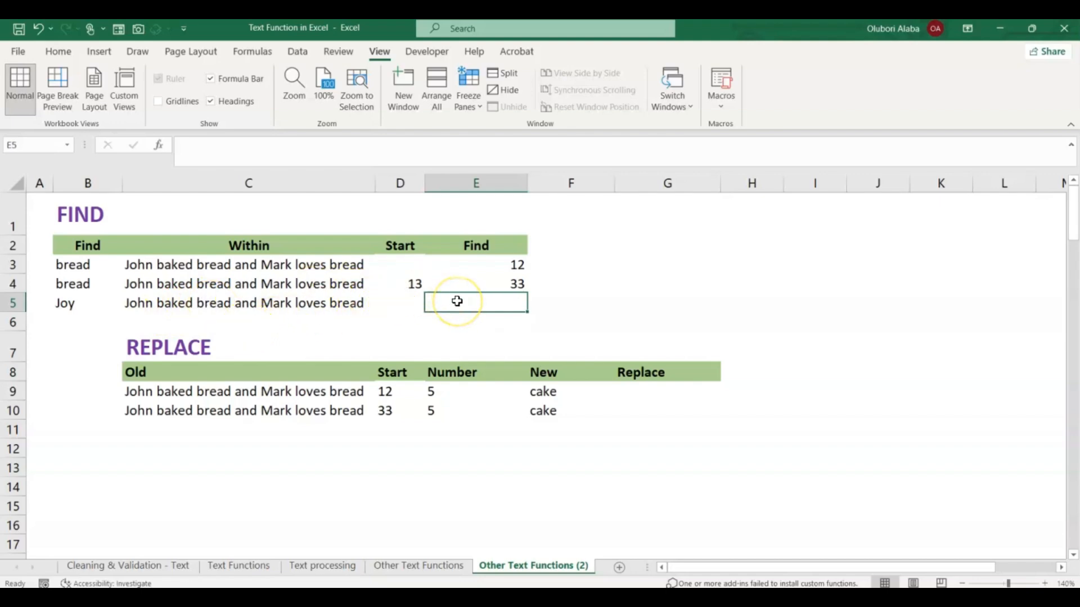
Search for the row 5 Find text within its sentence by entering =FIND(B5,C5) in E5
{"action": "type", "text": "=find"}
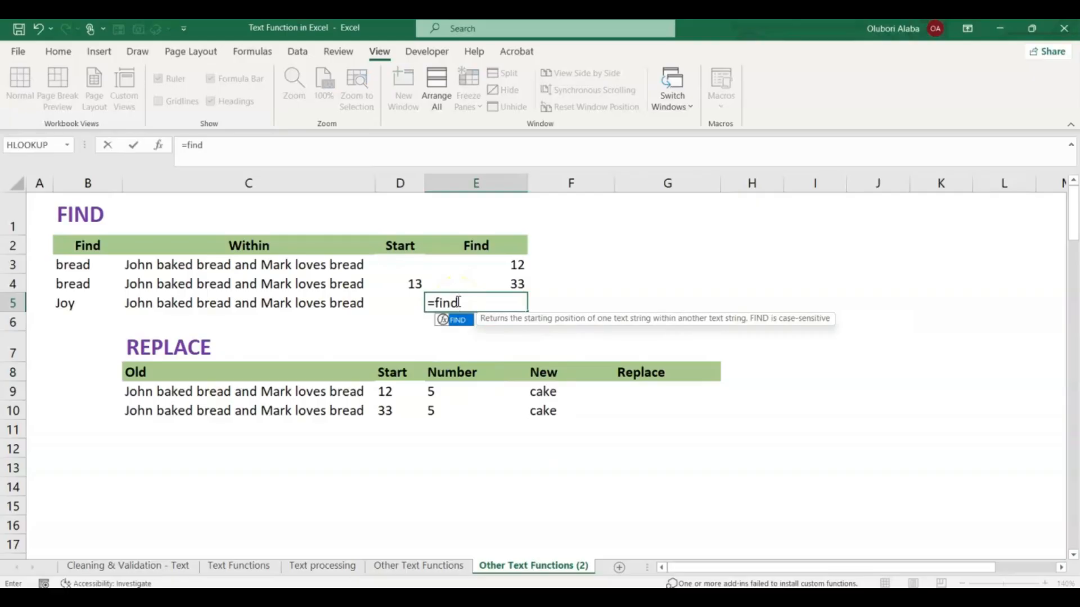
{"action": "key", "text": "Tab"}
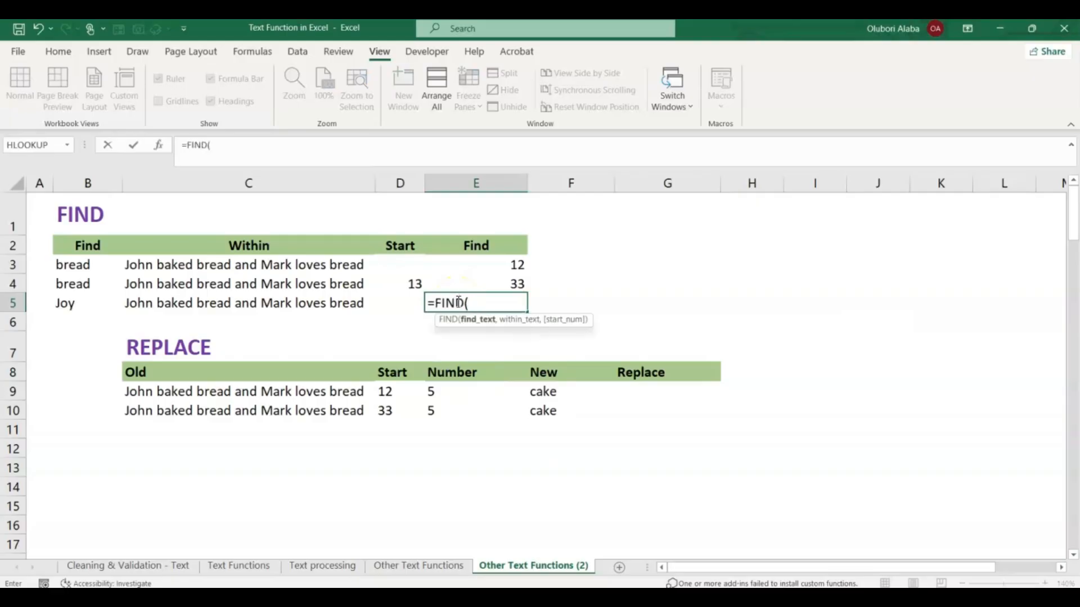
{"action": "left_click", "coordinate": [65, 307]}
{"action": "type", "text": ","}
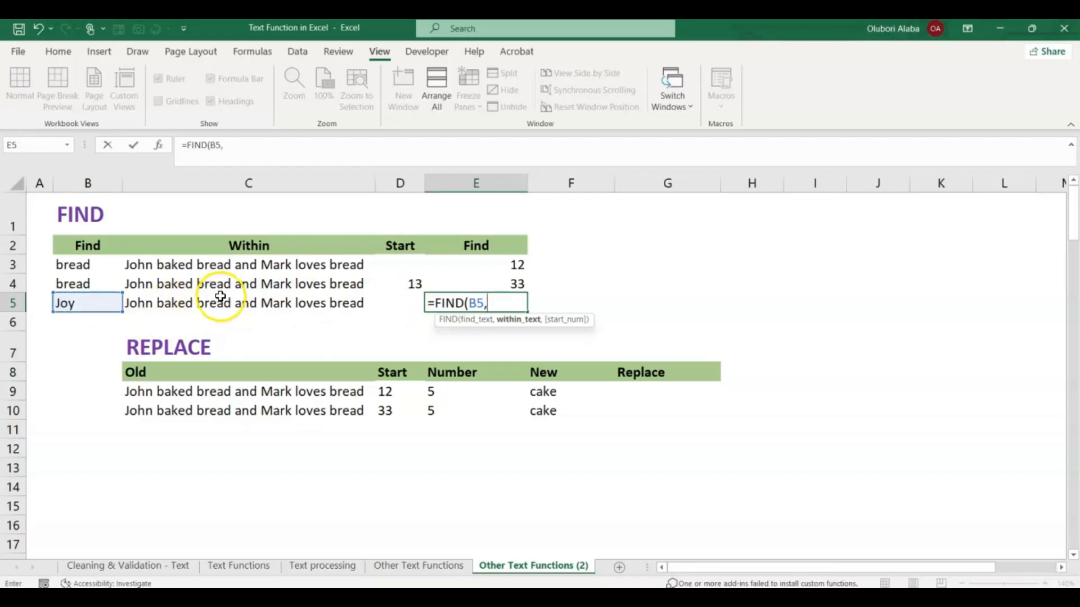
{"action": "left_click", "coordinate": [268, 304]}
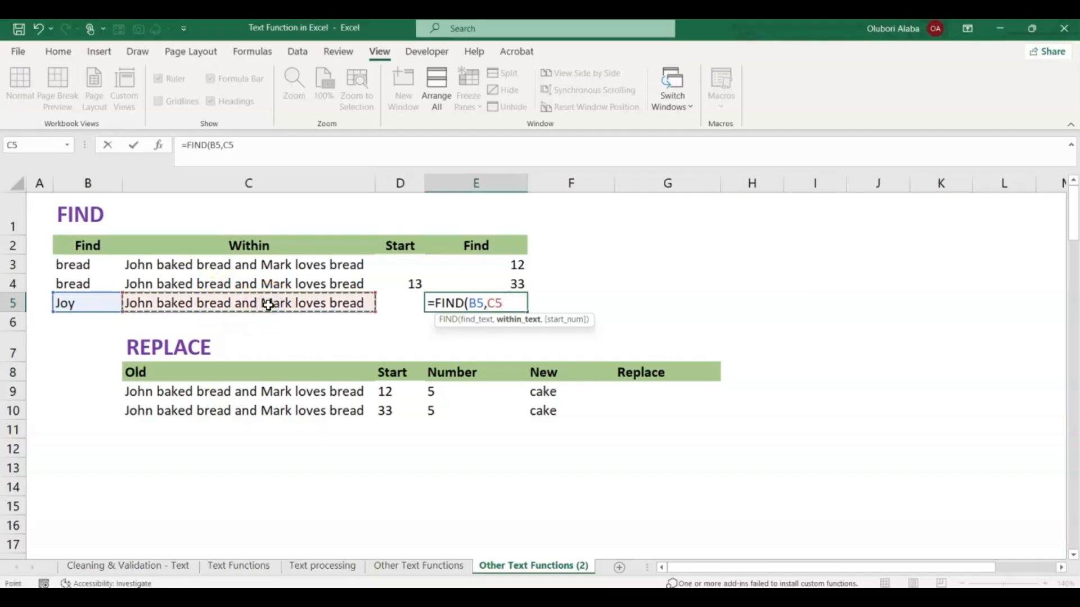
{"action": "key", "text": "Return"}
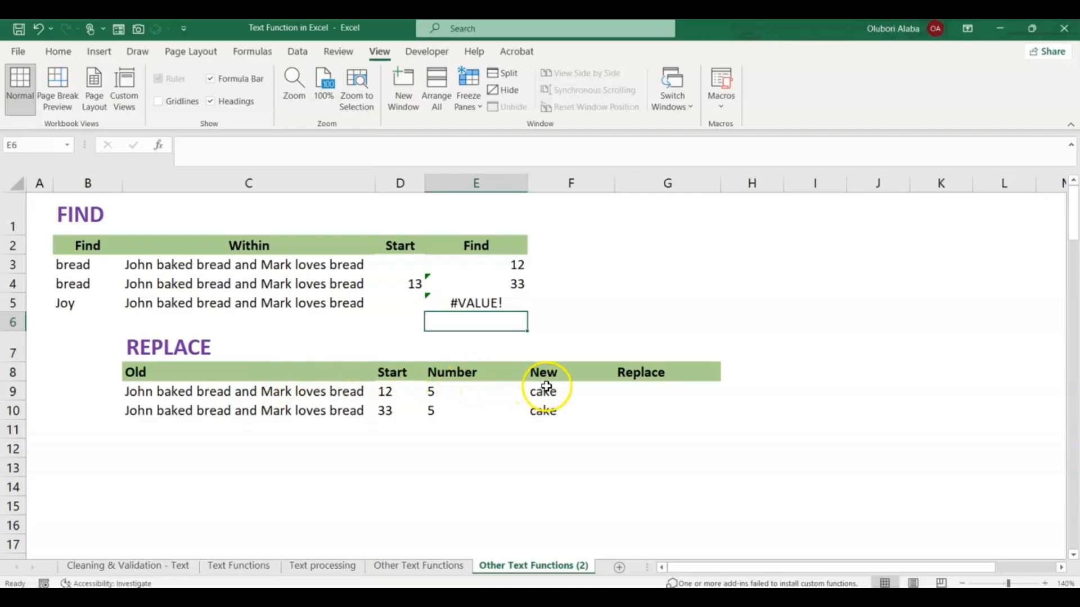
Swap the first "bread" in the row 9 sentence for "cake" by entering =REPLACE(C9,D9,E9,F9) in G9
{"action": "left_click", "coordinate": [637, 398]}
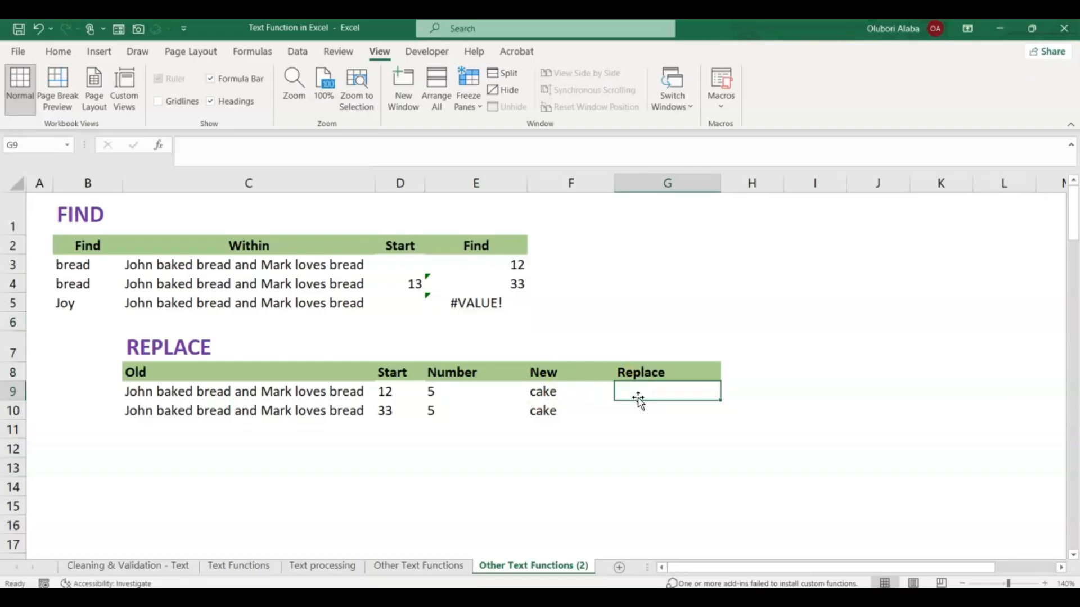
{"action": "type", "text": "=re"}
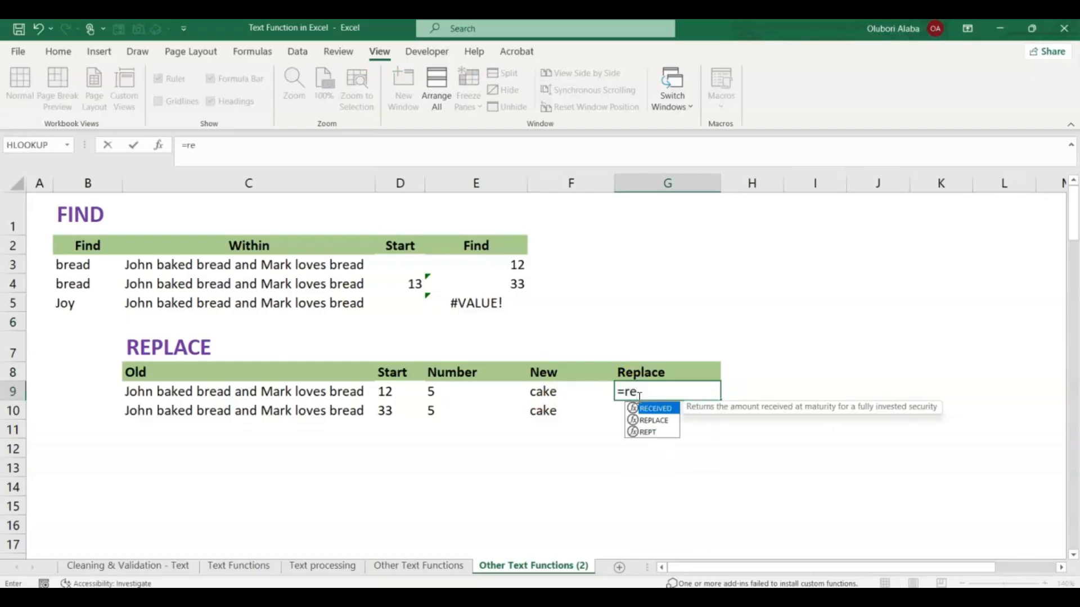
{"action": "key", "text": "Down"}
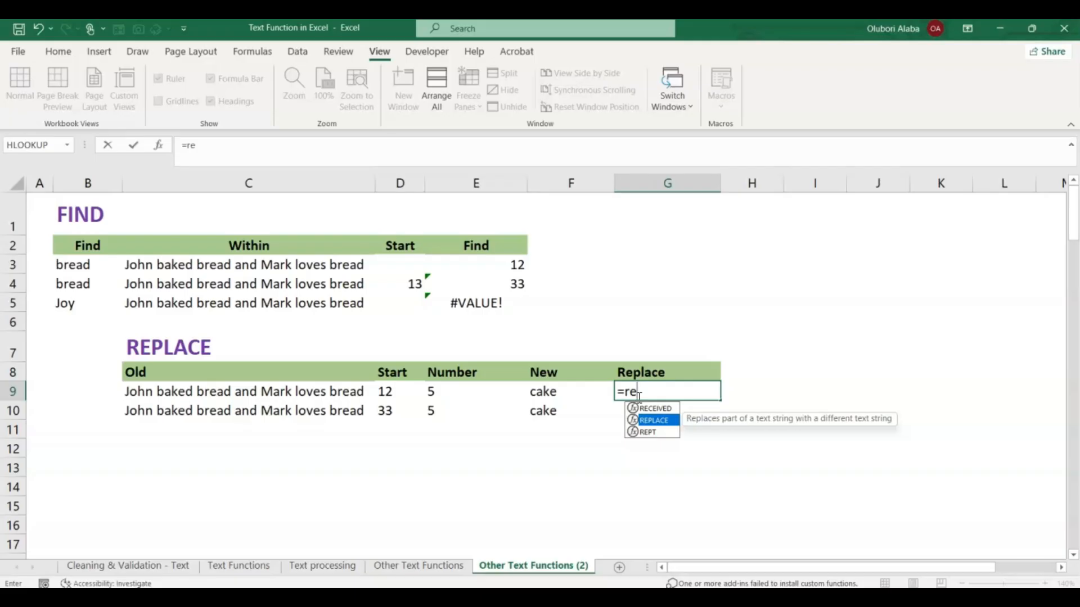
{"action": "key", "text": "Tab"}
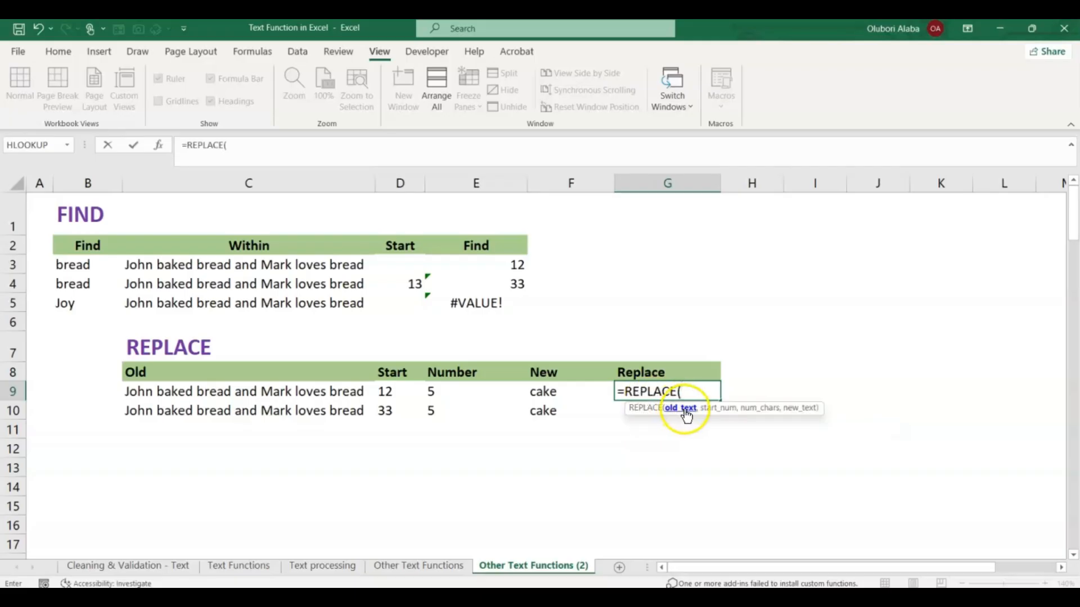
{"action": "left_click", "coordinate": [263, 391]}
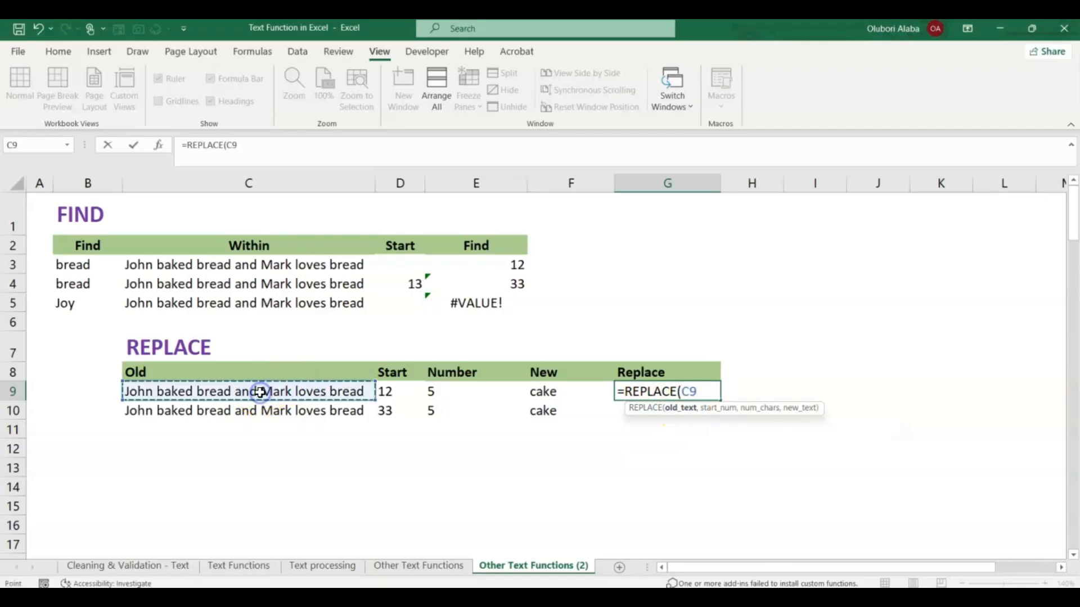
{"action": "type", "text": ","}
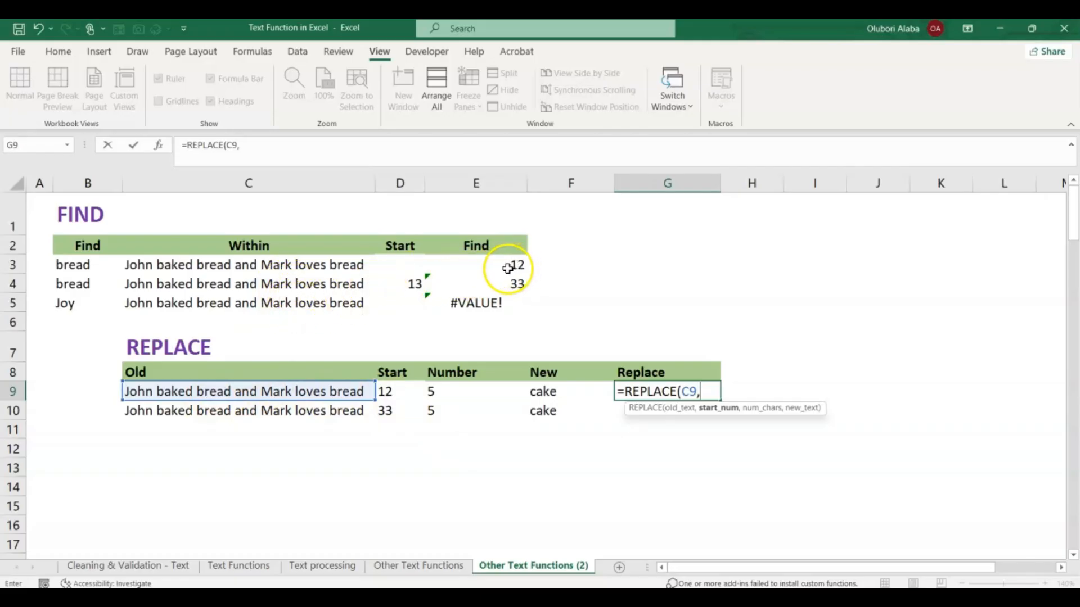
{"action": "left_click", "coordinate": [387, 393]}
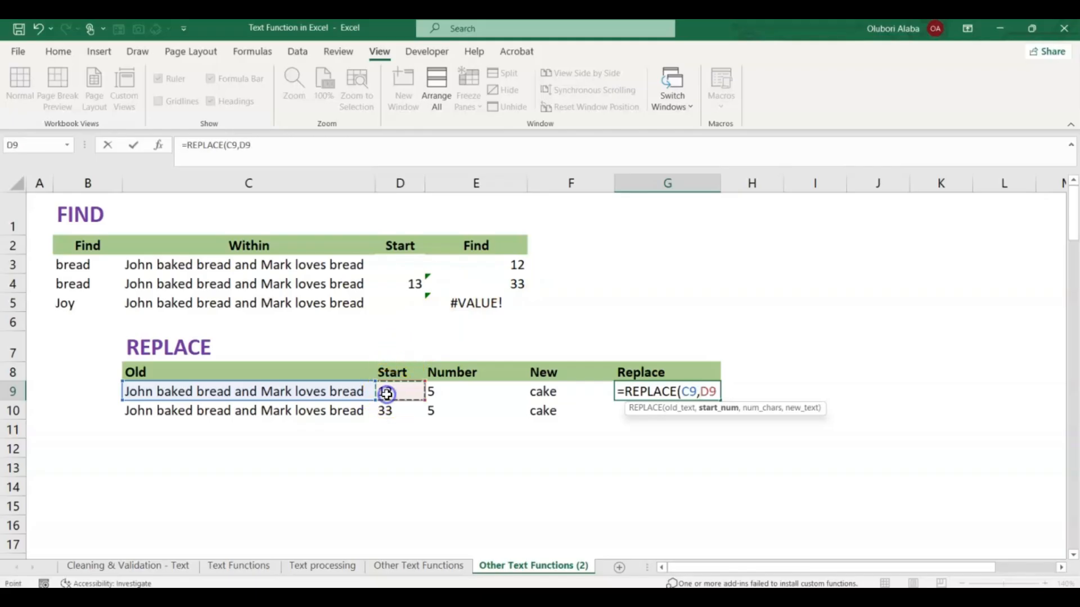
{"action": "type", "text": ","}
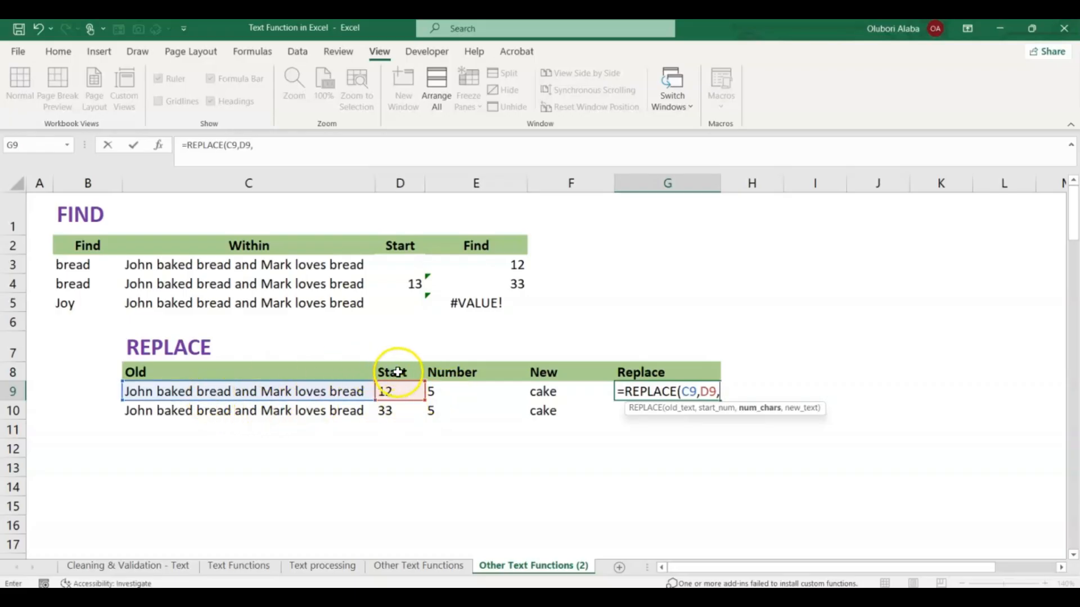
{"action": "left_click", "coordinate": [436, 389]}
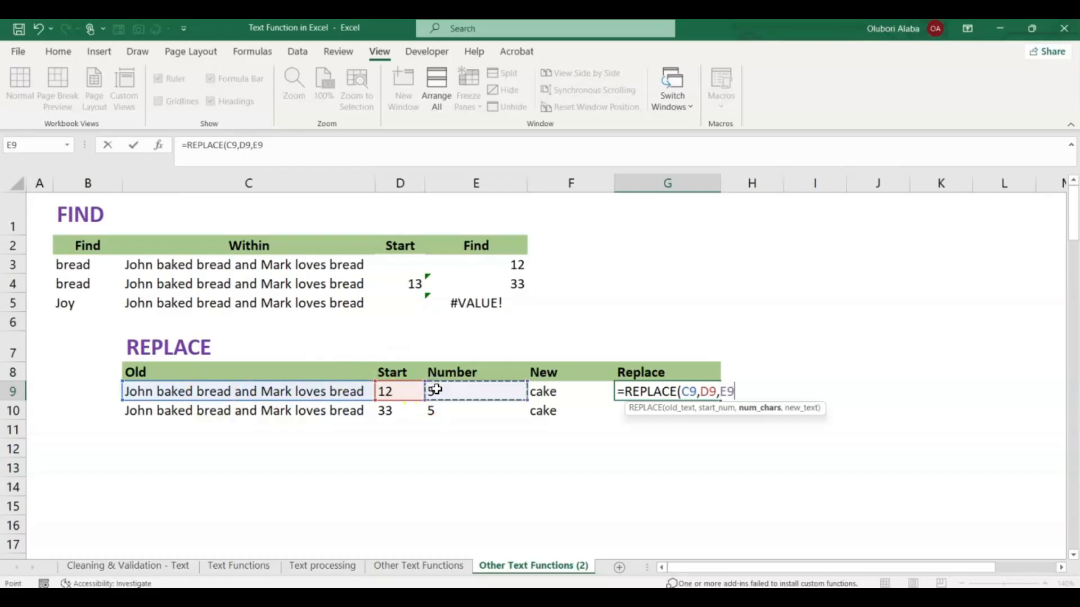
{"action": "type", "text": ","}
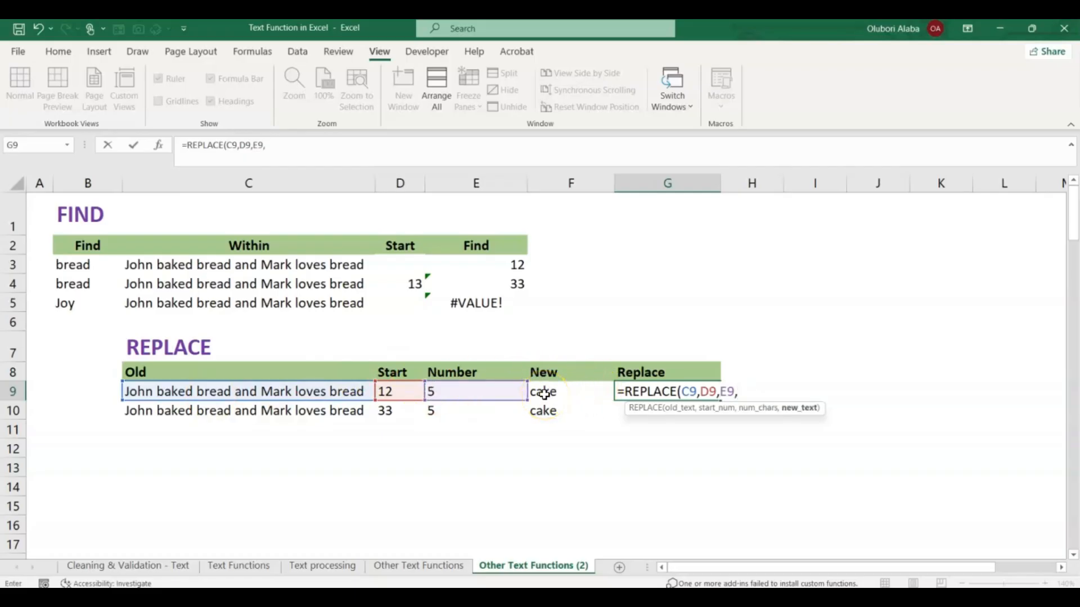
{"action": "left_click", "coordinate": [546, 392]}
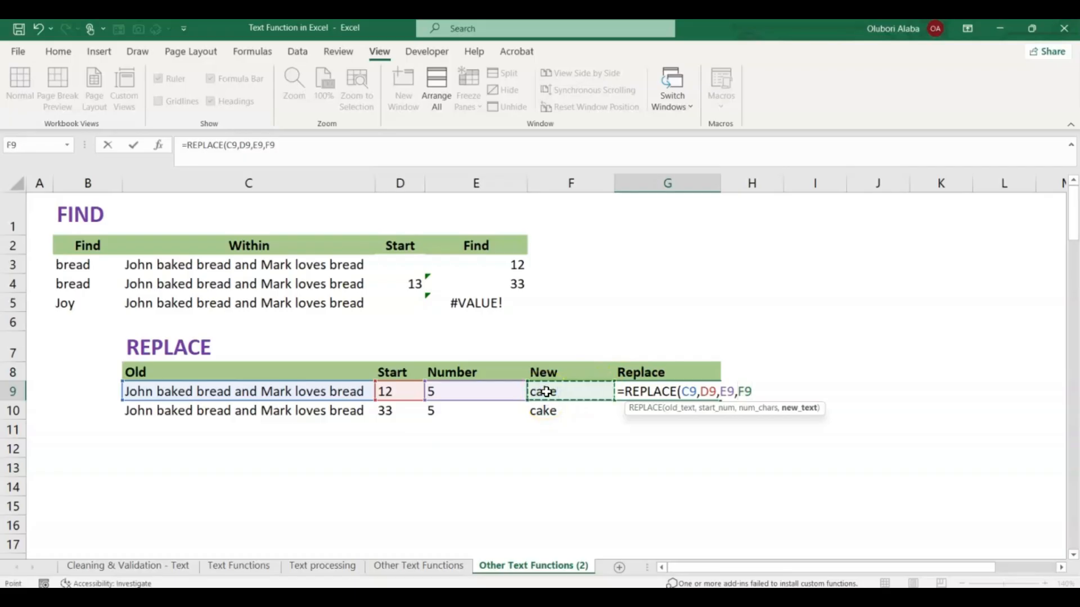
{"action": "type", "text": ")"}
{"action": "key", "text": "Return"}
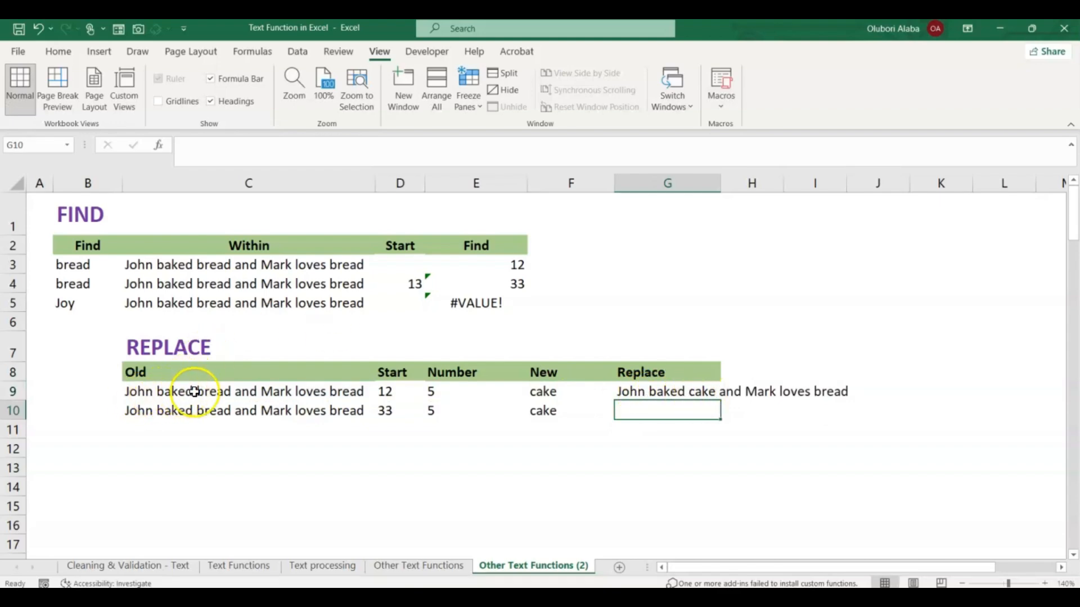
Fill the REPLACE formula from G9 down to G10 to replace text in the second sentence
{"action": "left_click", "coordinate": [628, 389]}
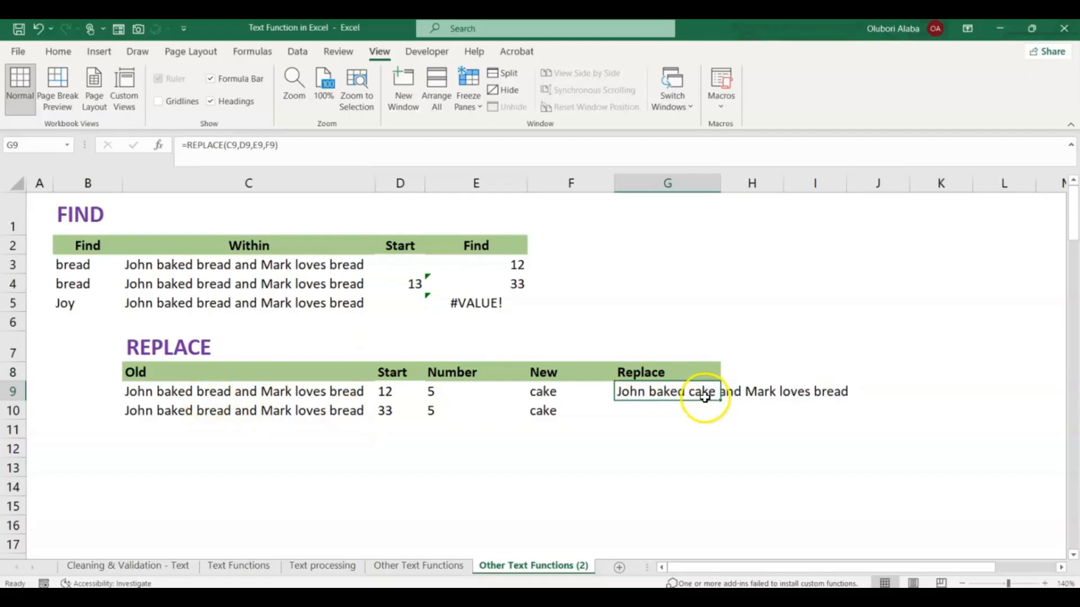
{"action": "left_click_drag", "start_coordinate": [720, 401], "coordinate": [722, 412]}
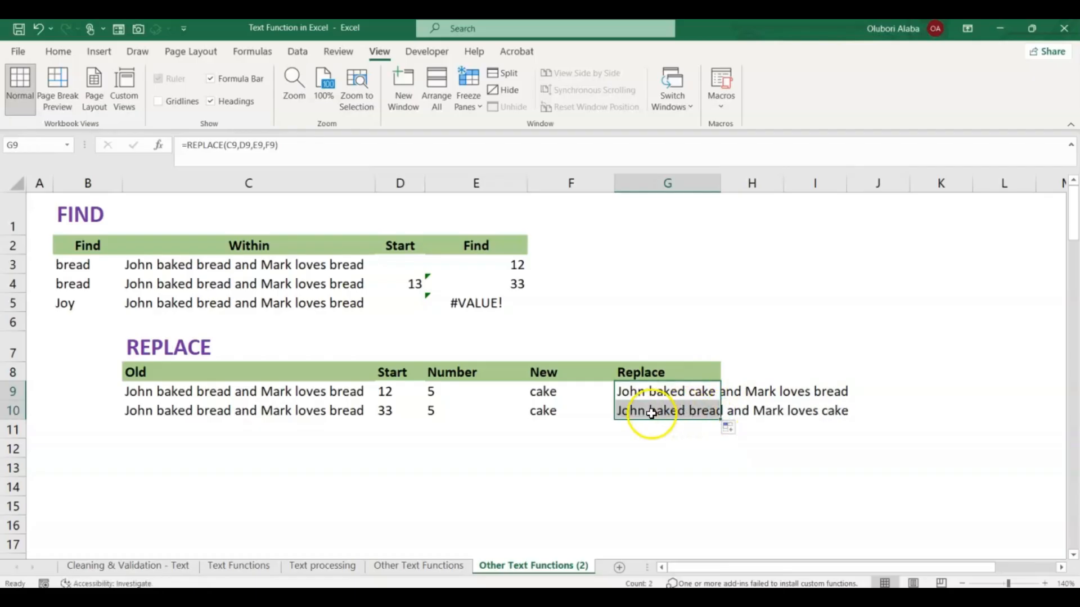
{"action": "left_click", "coordinate": [384, 413]}
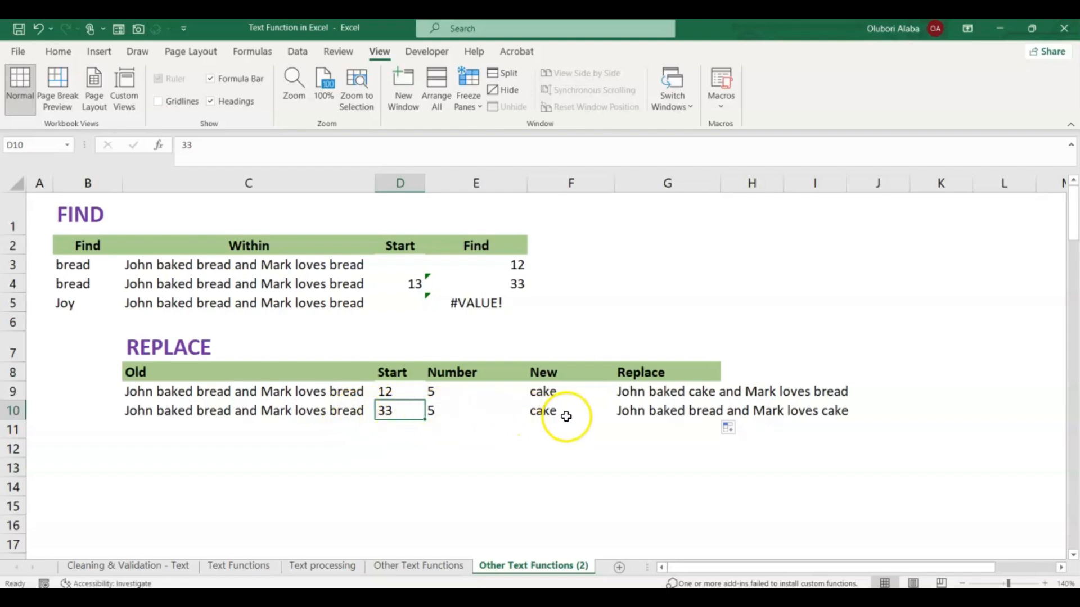
{"action": "left_click", "coordinate": [836, 412]}
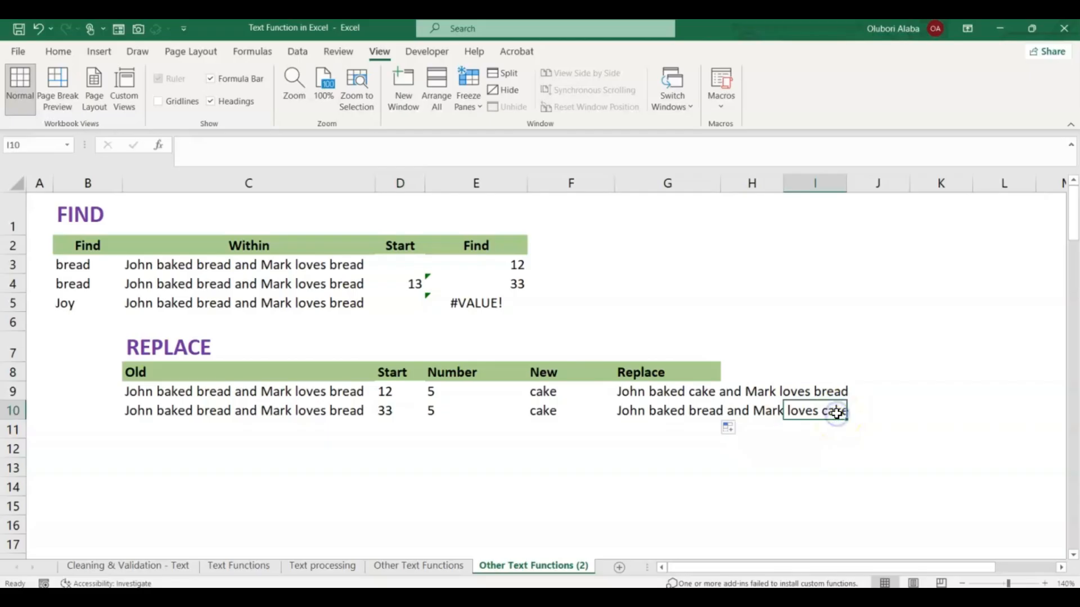